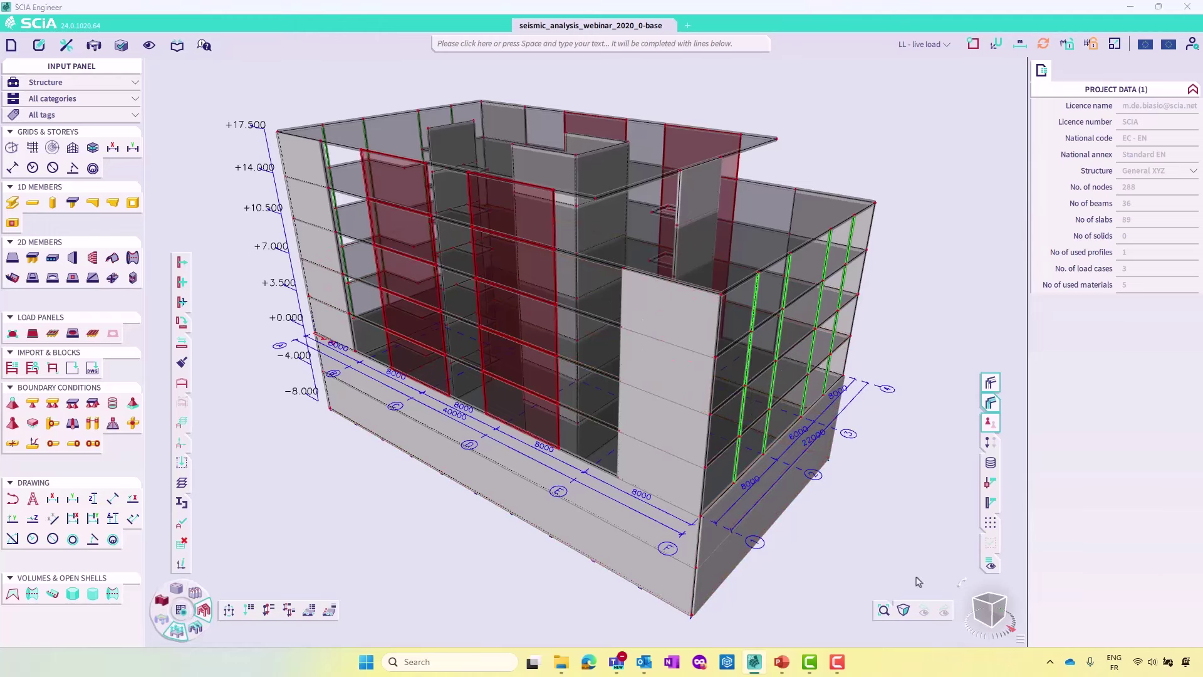
click(903, 617)
ctrl+right_drag(926, 394, 942, 292)
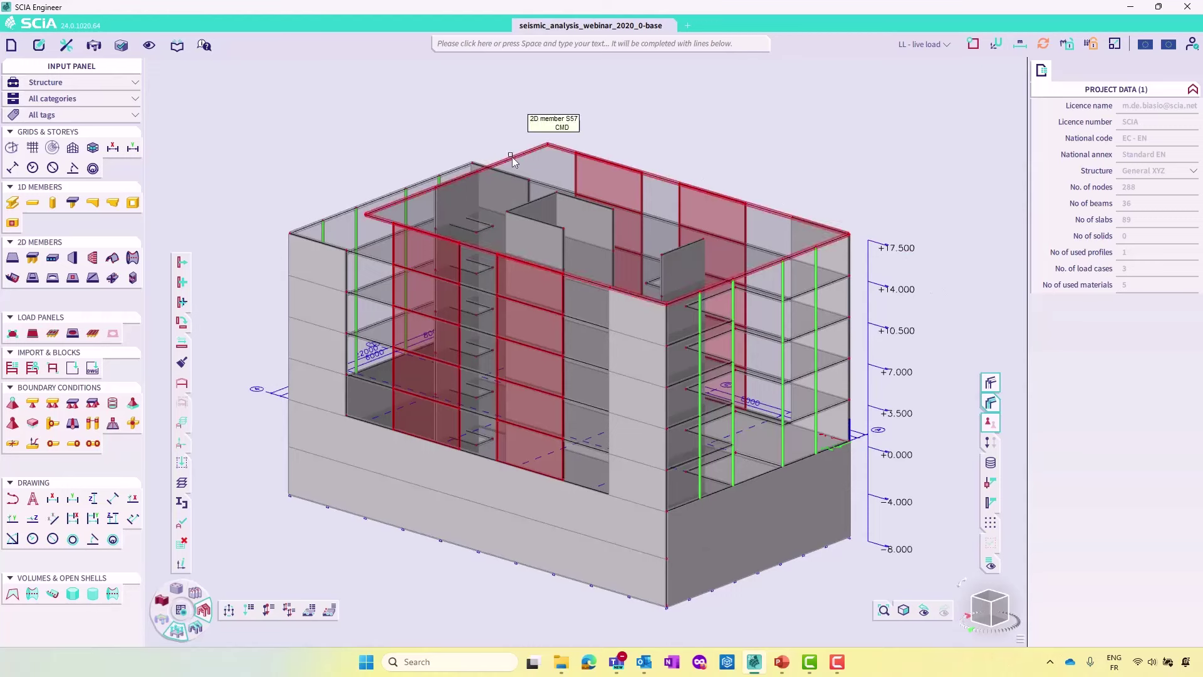
click(11, 46)
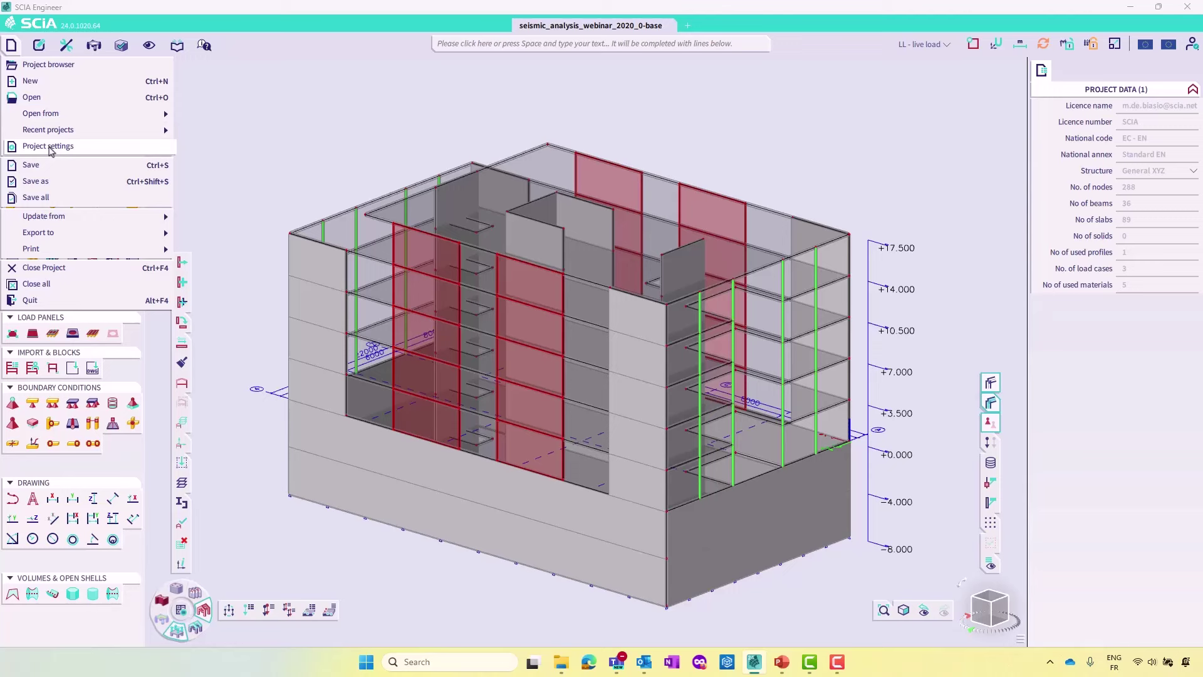
click(245, 145)
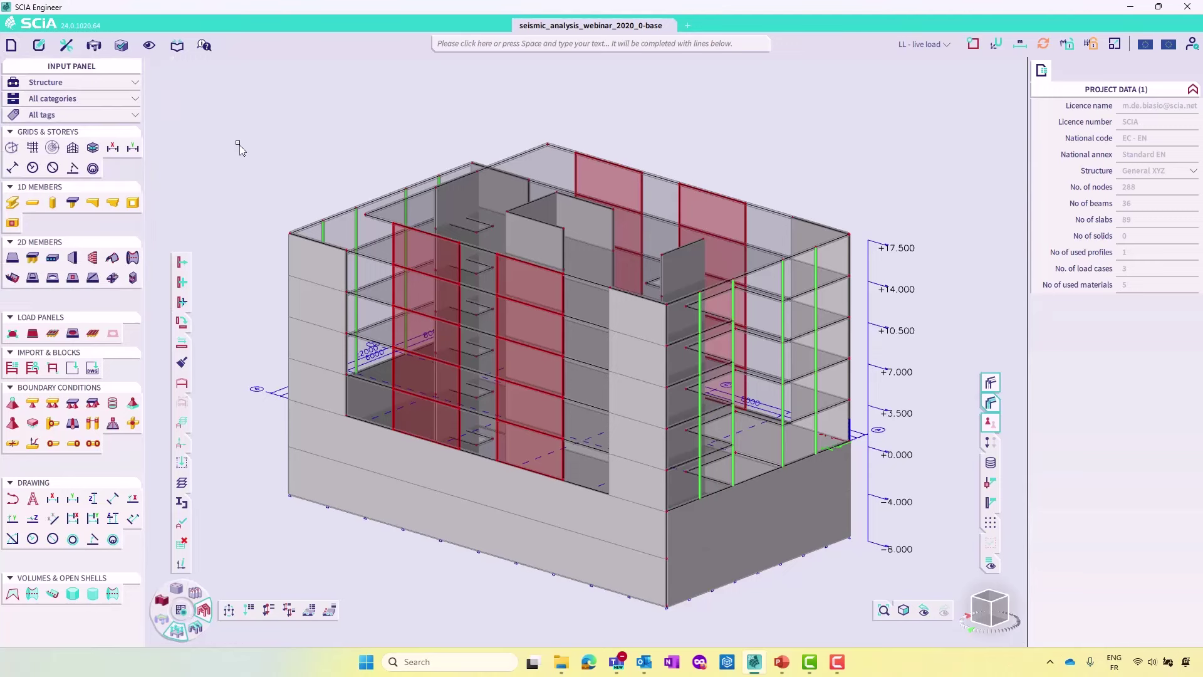
middle_drag(308, 160, 306, 135)
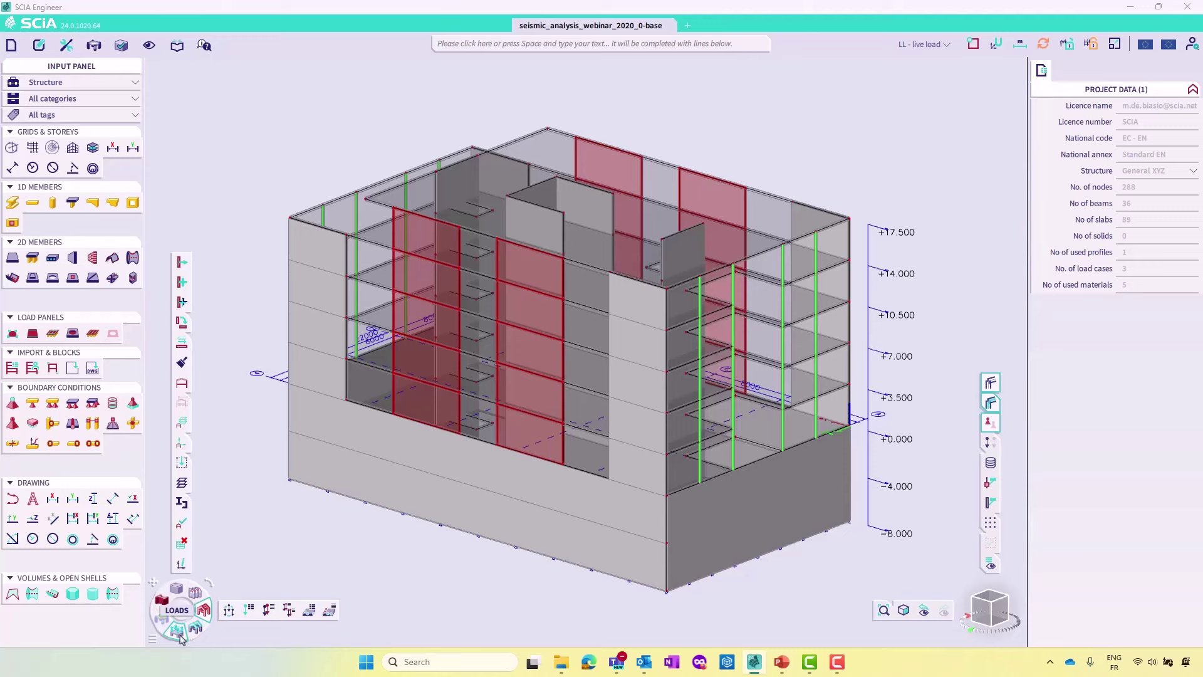
Create a mass group bound to load case SW and a second one bound to DL - dead load
click(315, 614)
drag(542, 150, 364, 126)
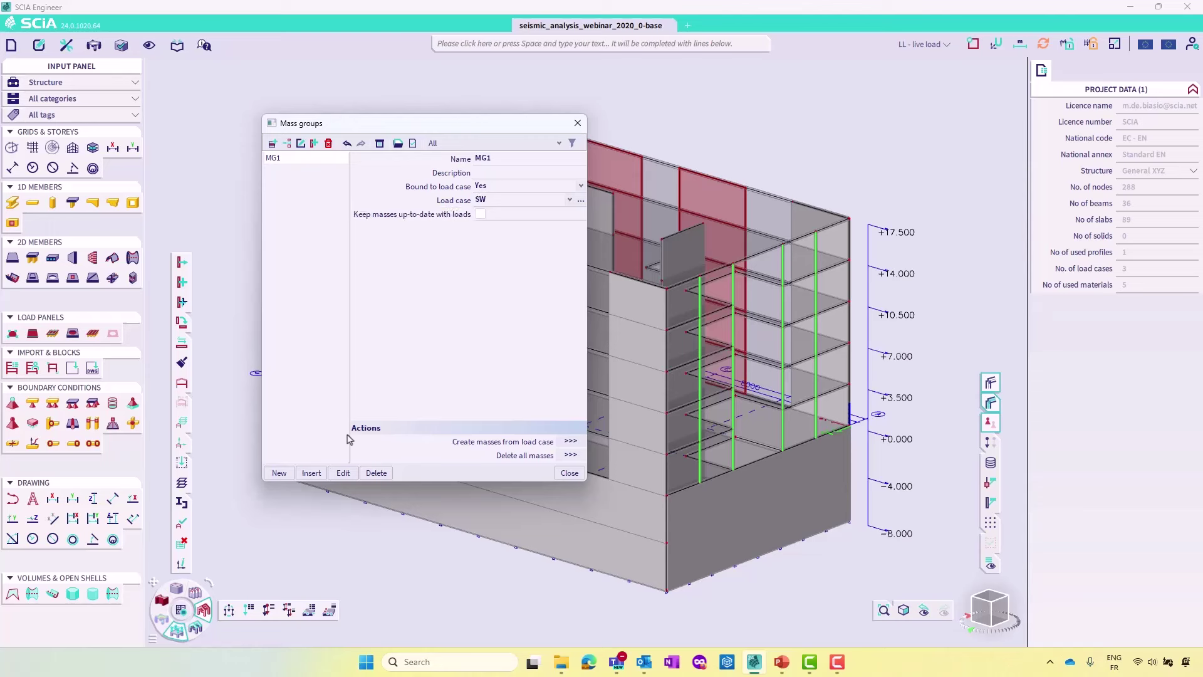
click(279, 473)
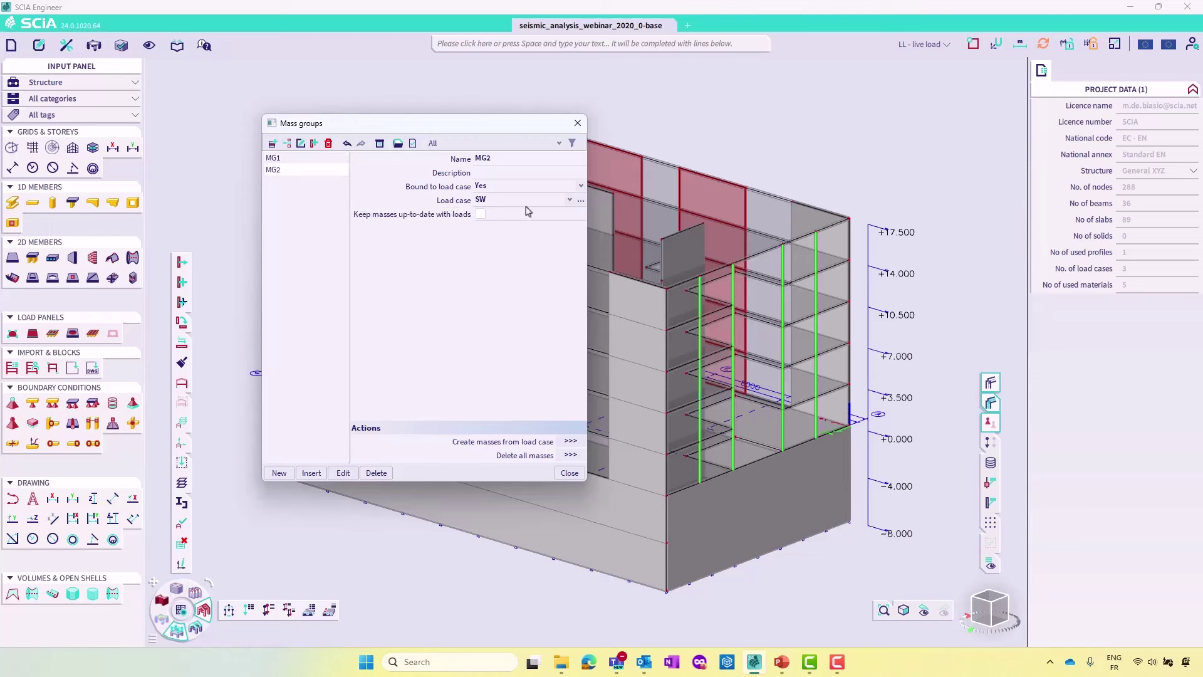
click(568, 201)
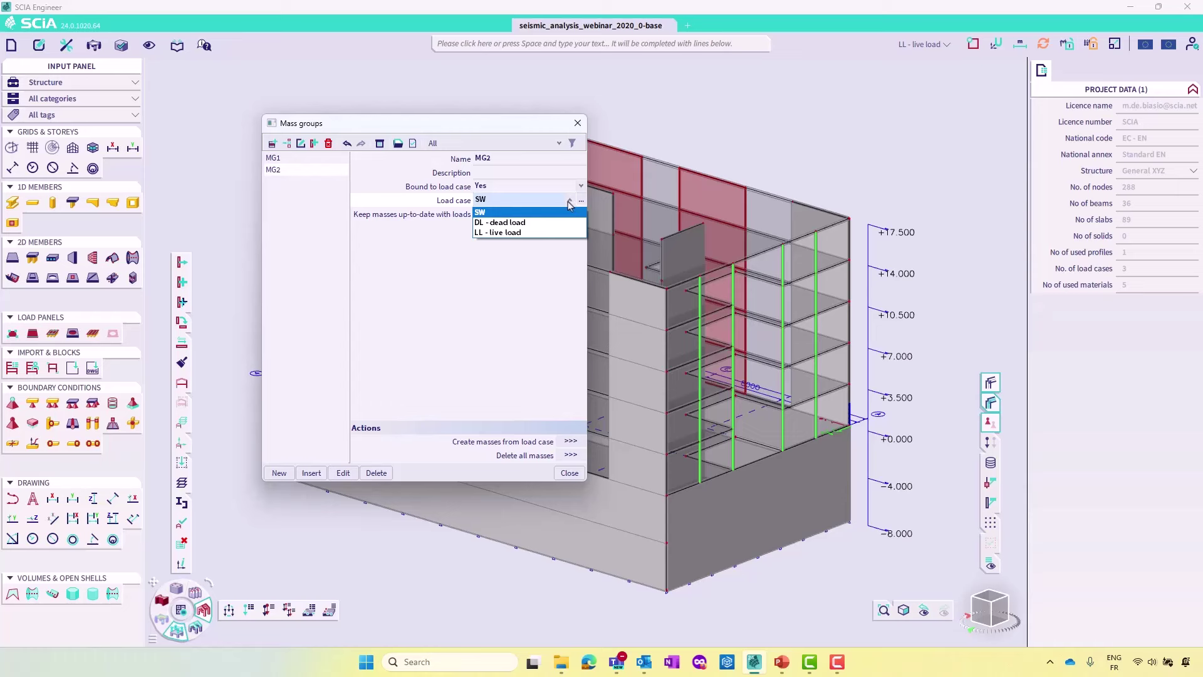
click(497, 223)
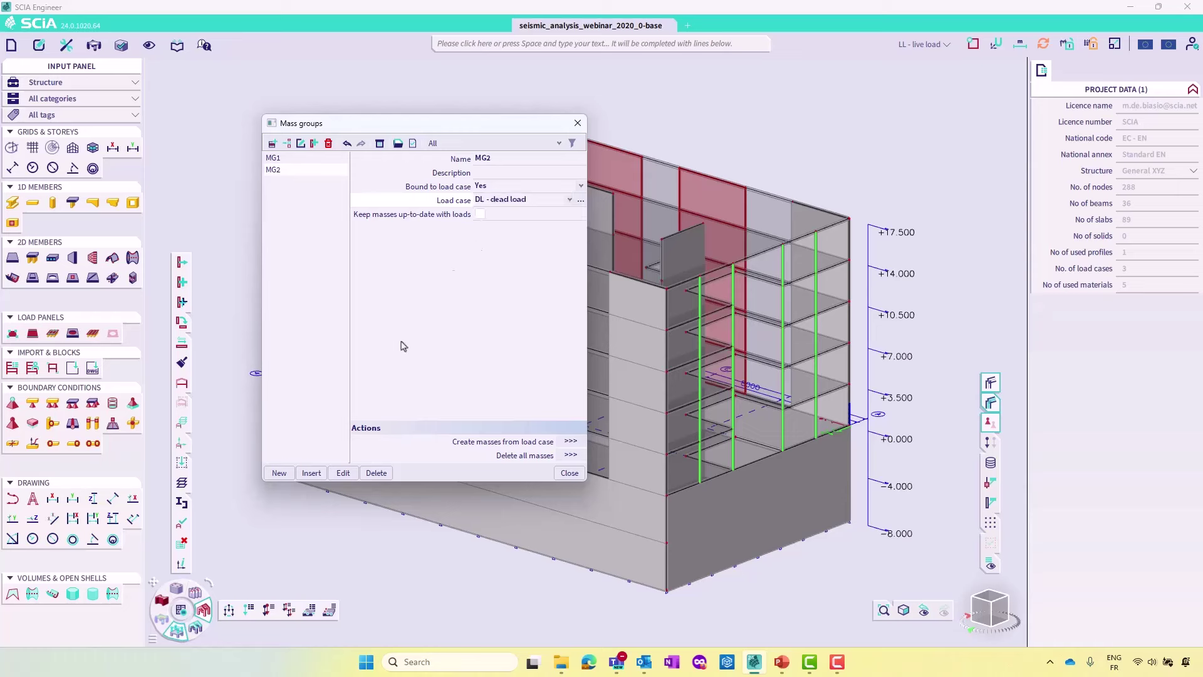
Add a third mass group bound to LL - live load and keep masses up-to-date with loads for MG2 and MG3
click(278, 472)
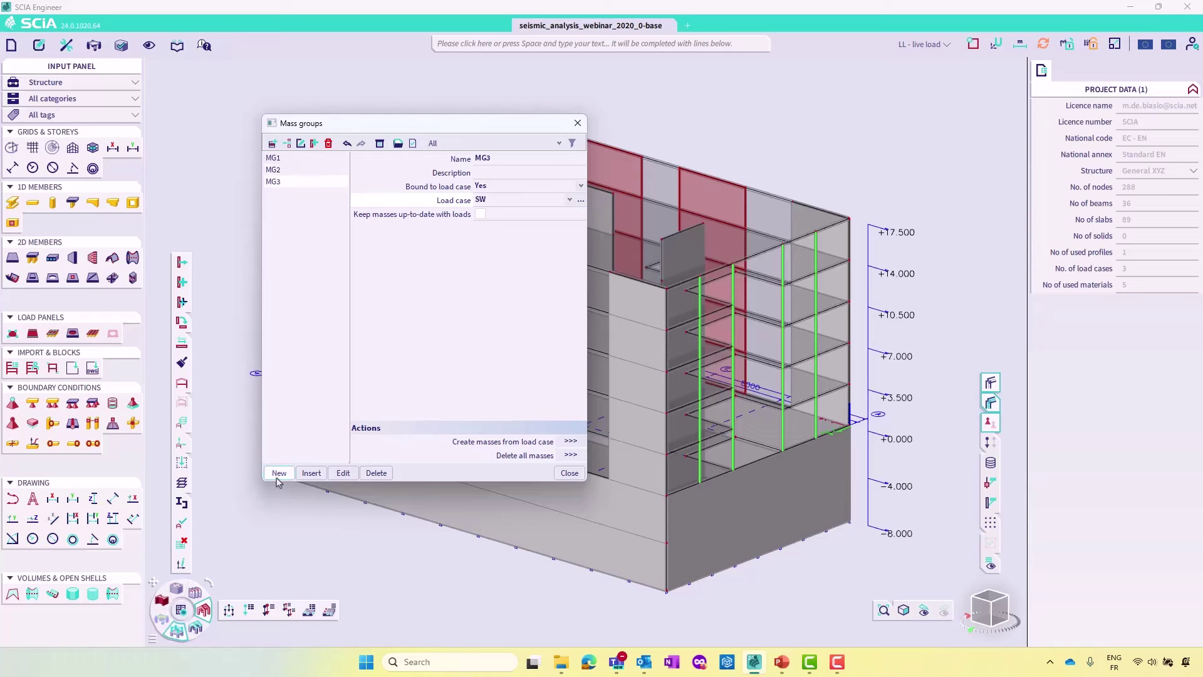
click(567, 199)
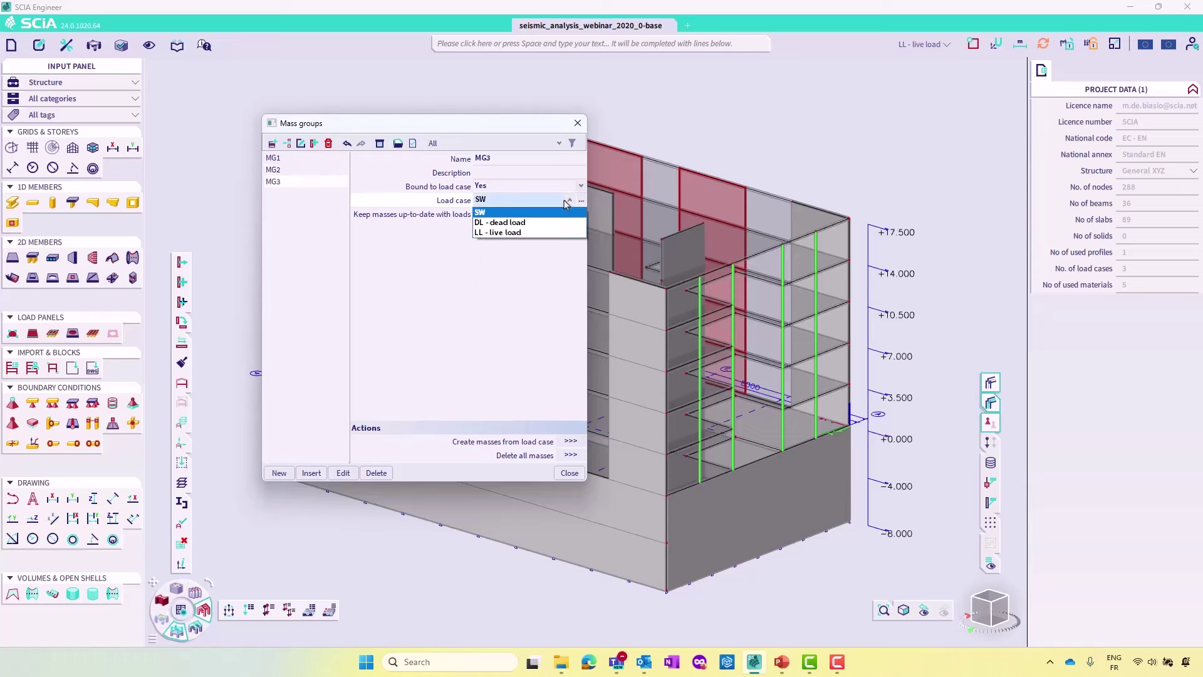
click(539, 233)
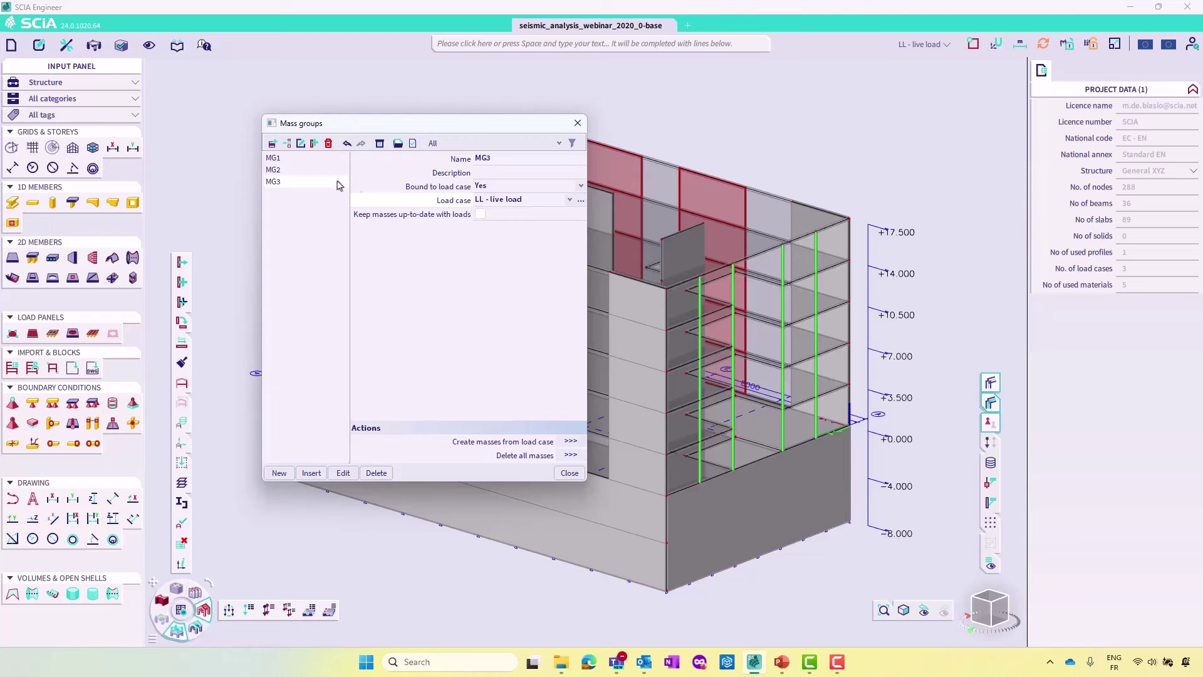
click(281, 173)
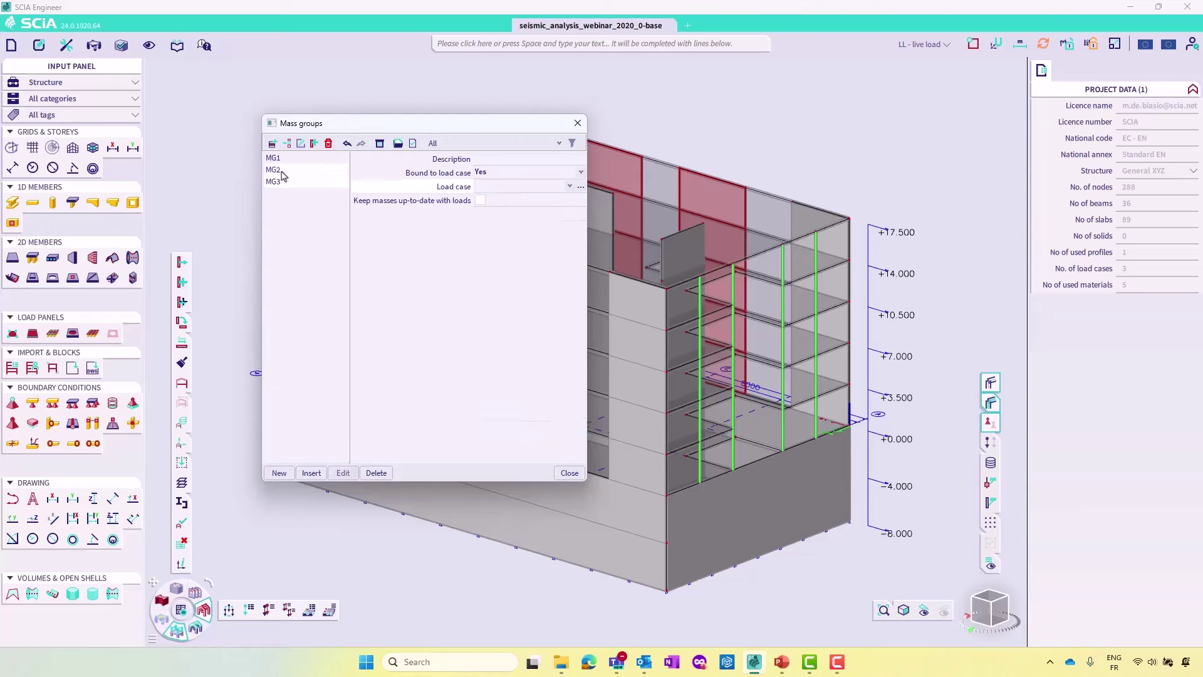
click(480, 201)
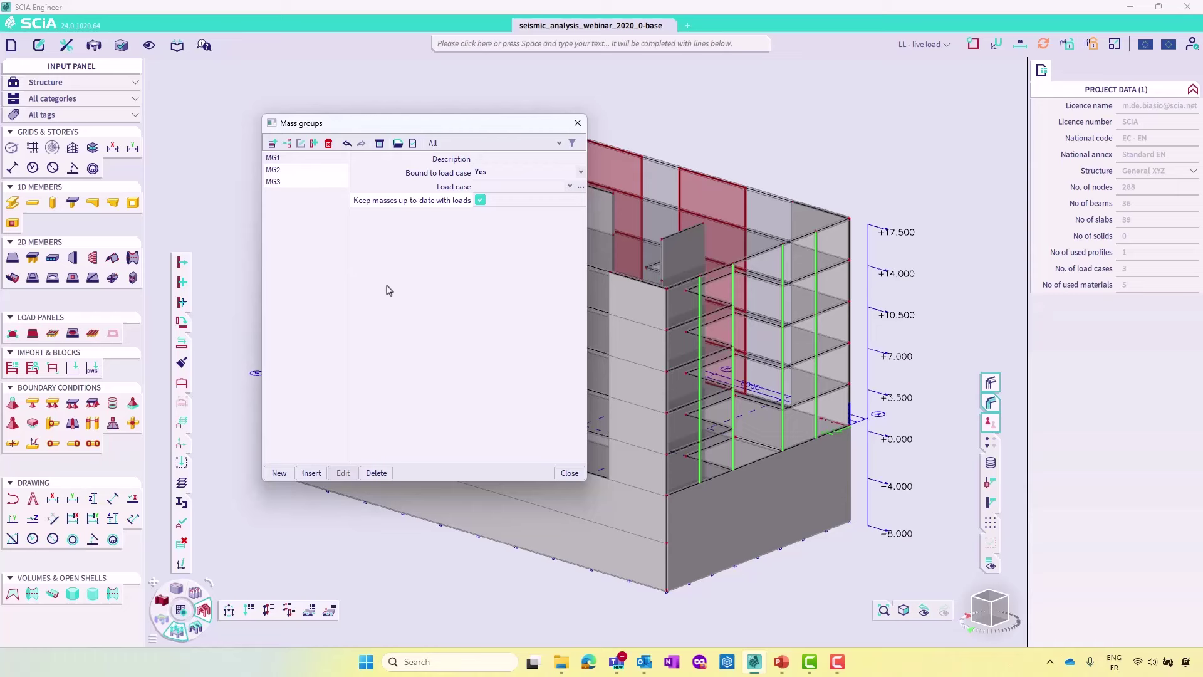
Add a fourth mass group that is not bound to any load case and close the mass groups
click(279, 474)
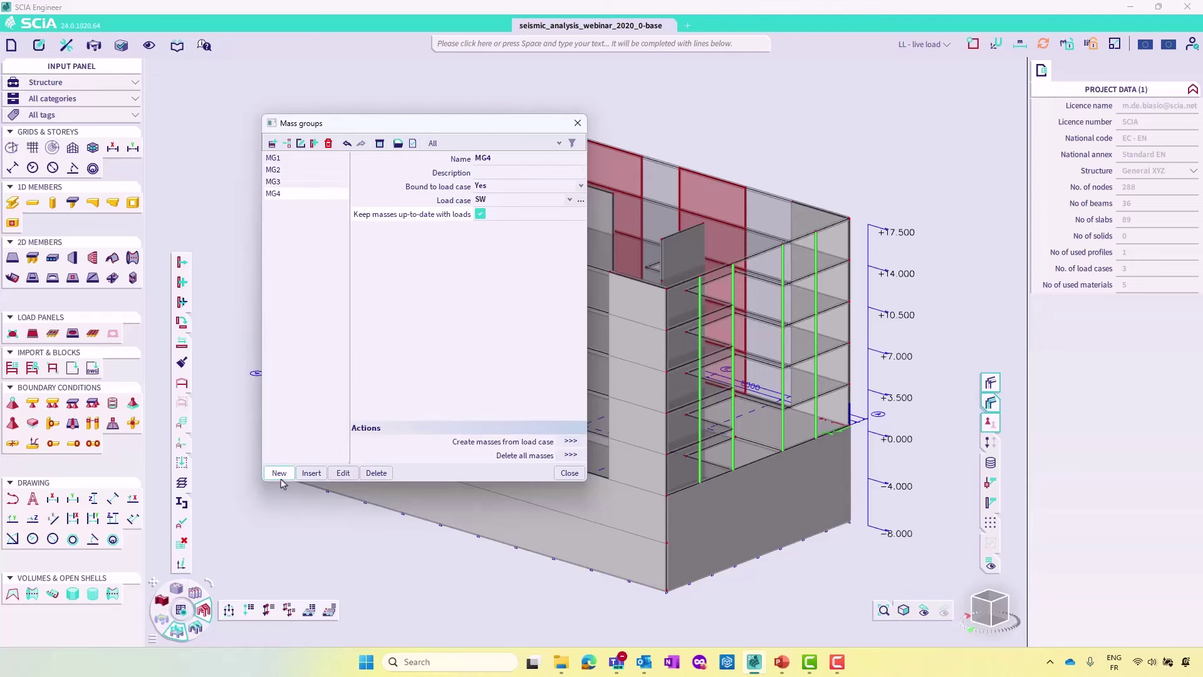
click(582, 186)
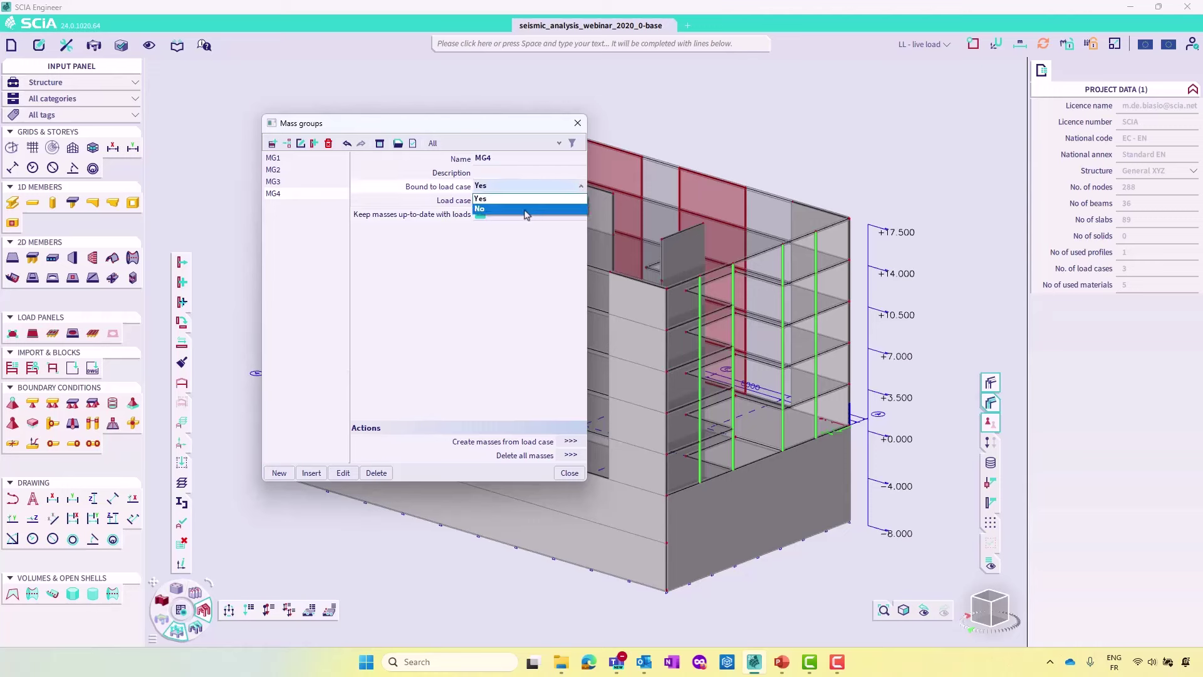
click(505, 209)
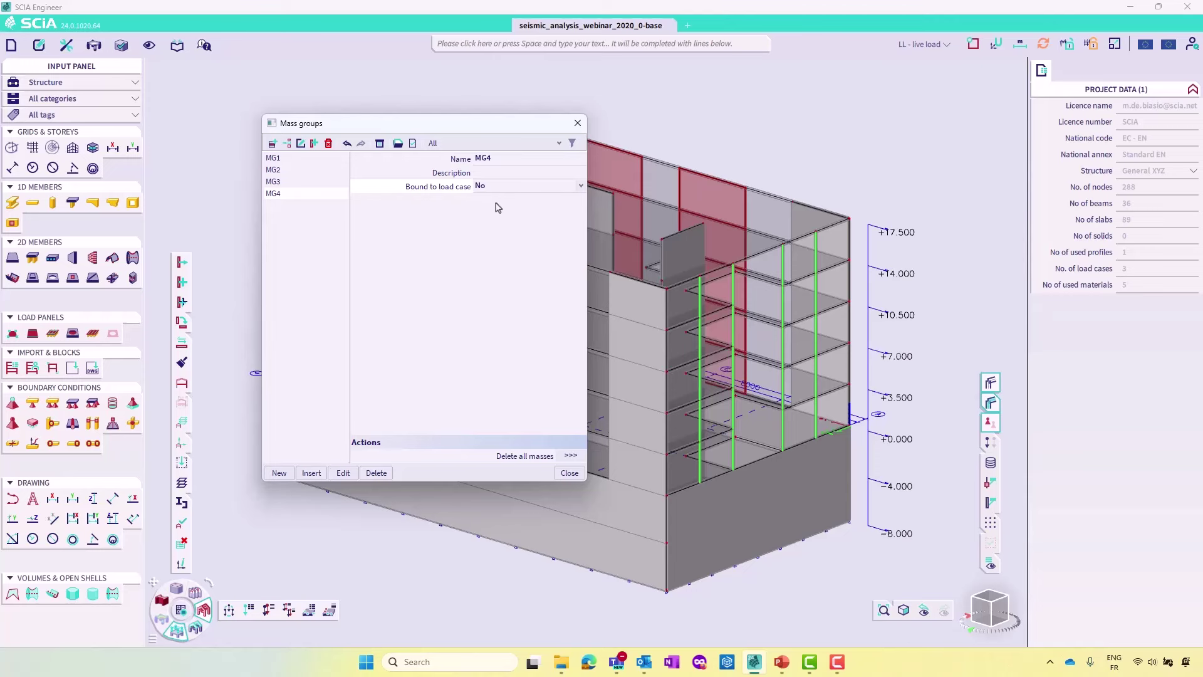
click(566, 474)
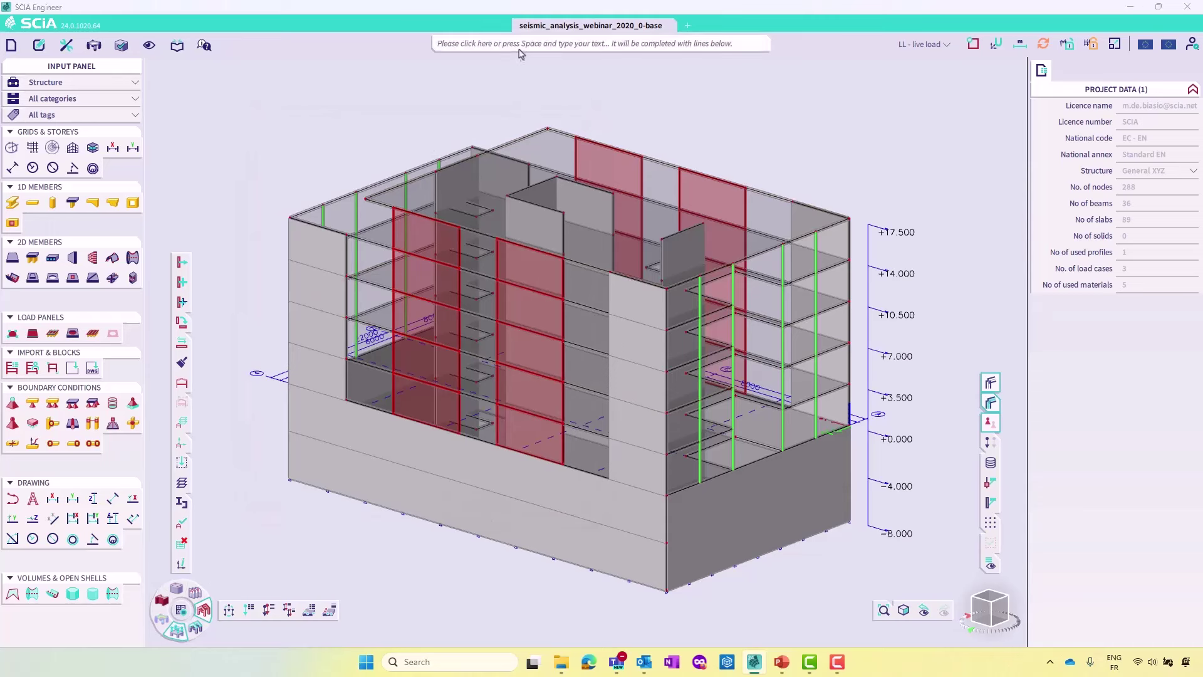
Search the commands for "mass" and switch the active load case selector from load cases to masses
click(519, 46)
text(mass)
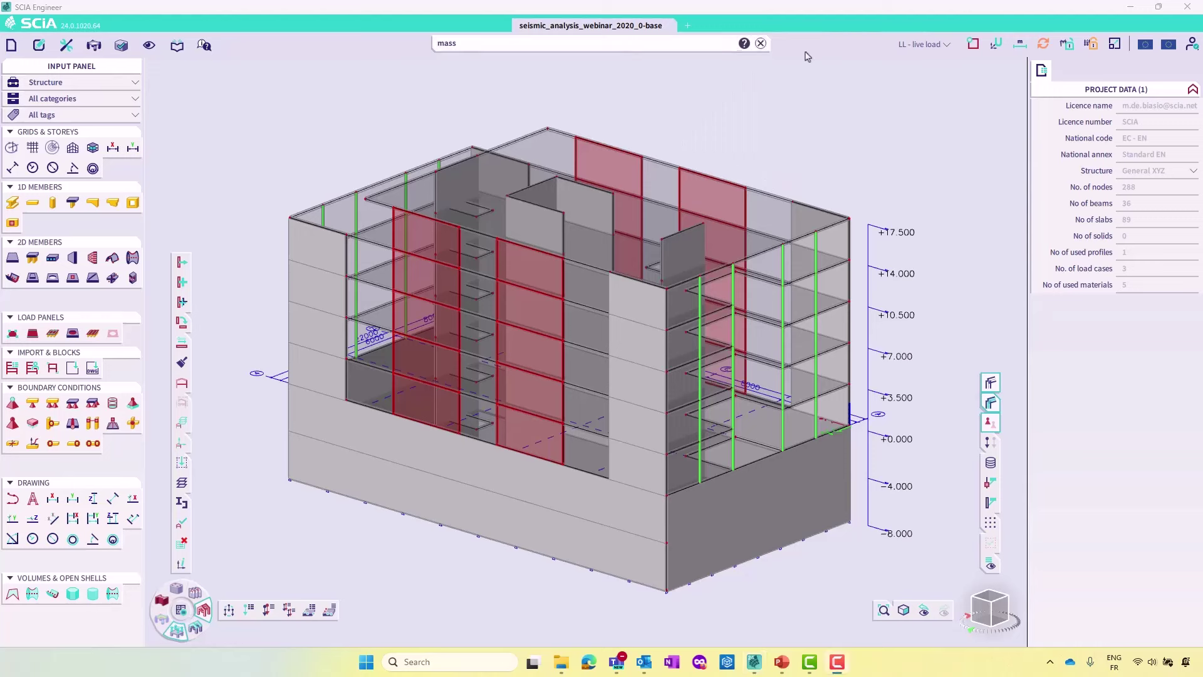
click(947, 47)
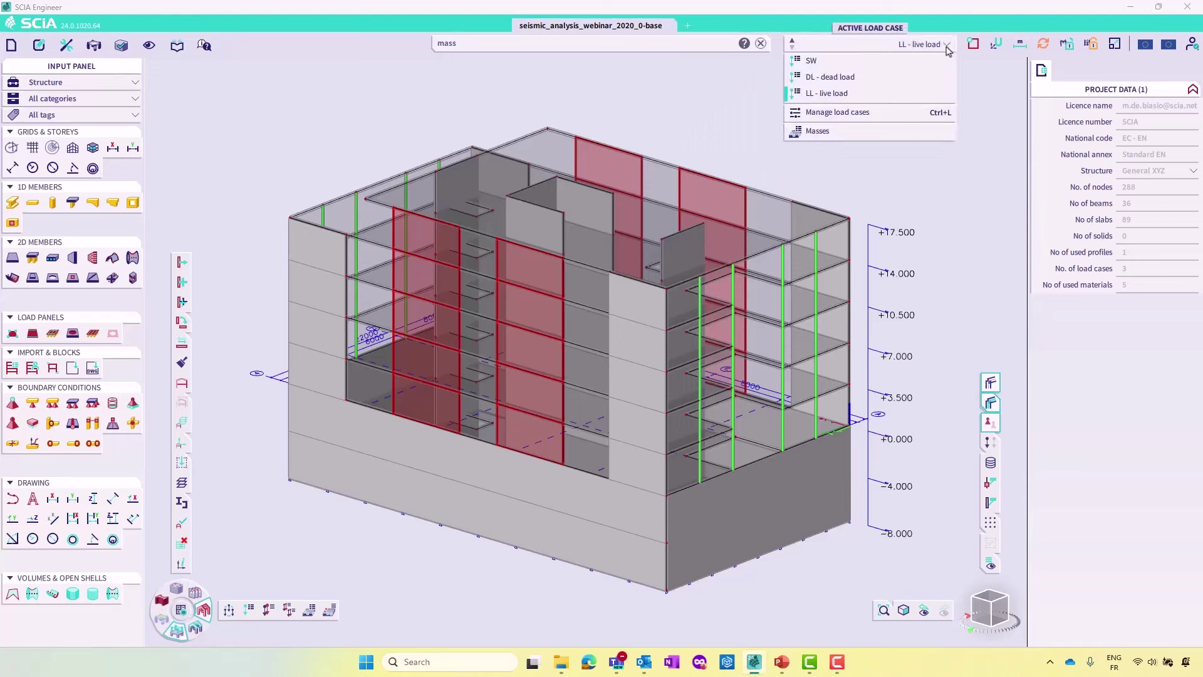
click(873, 131)
click(944, 45)
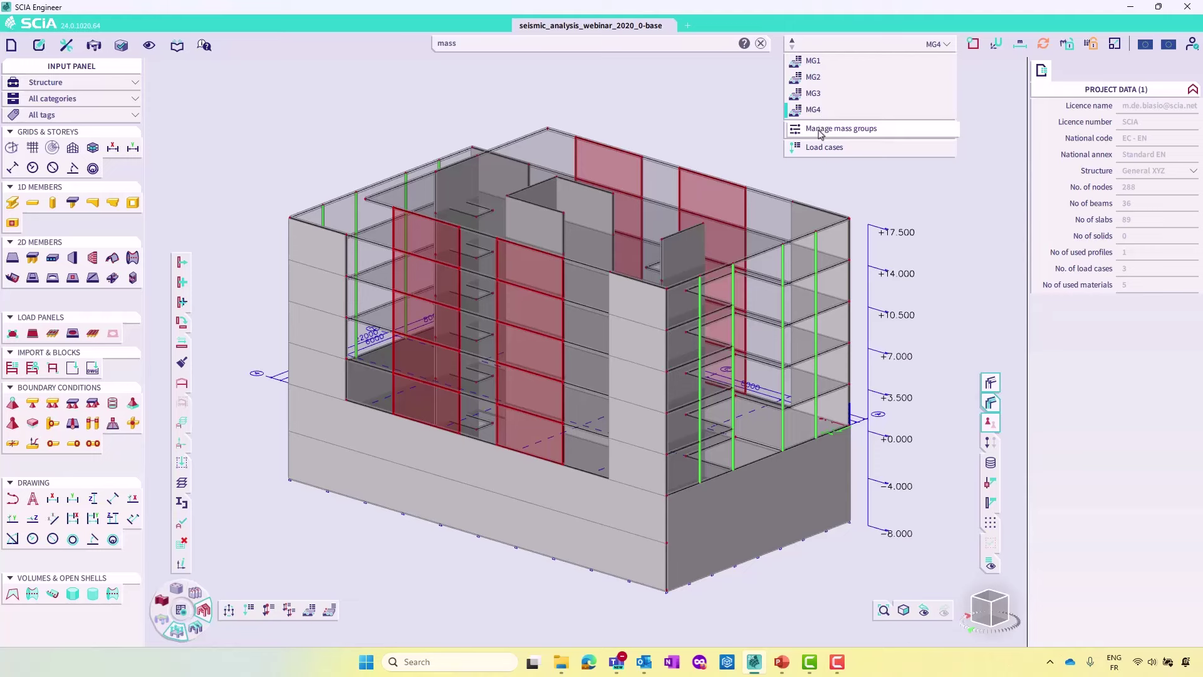
click(746, 136)
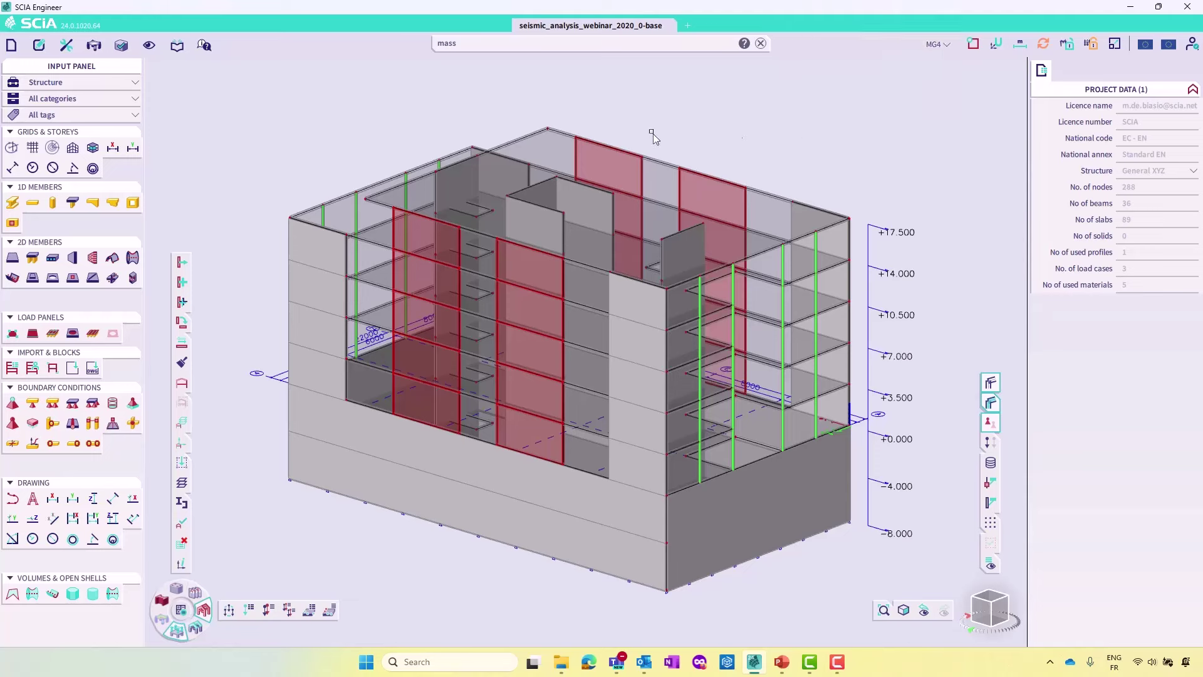
Create a combination of mass groups named CM1 containing MG1, MG2 and MG3
click(330, 609)
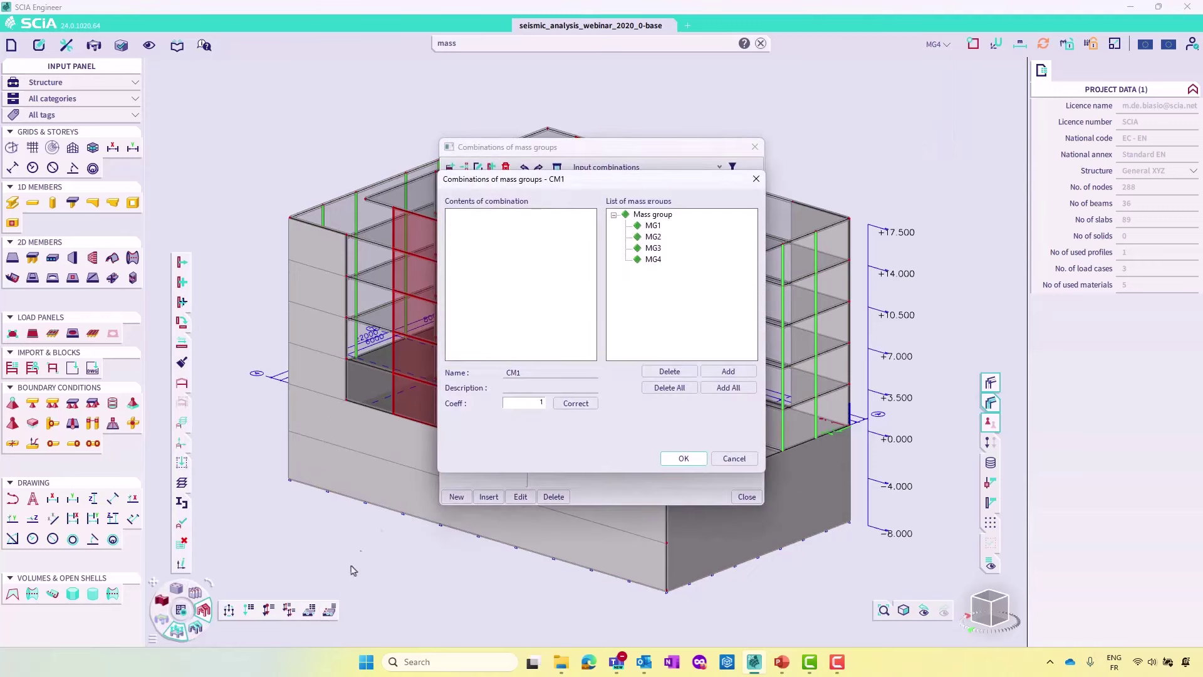
drag(619, 154, 821, 186)
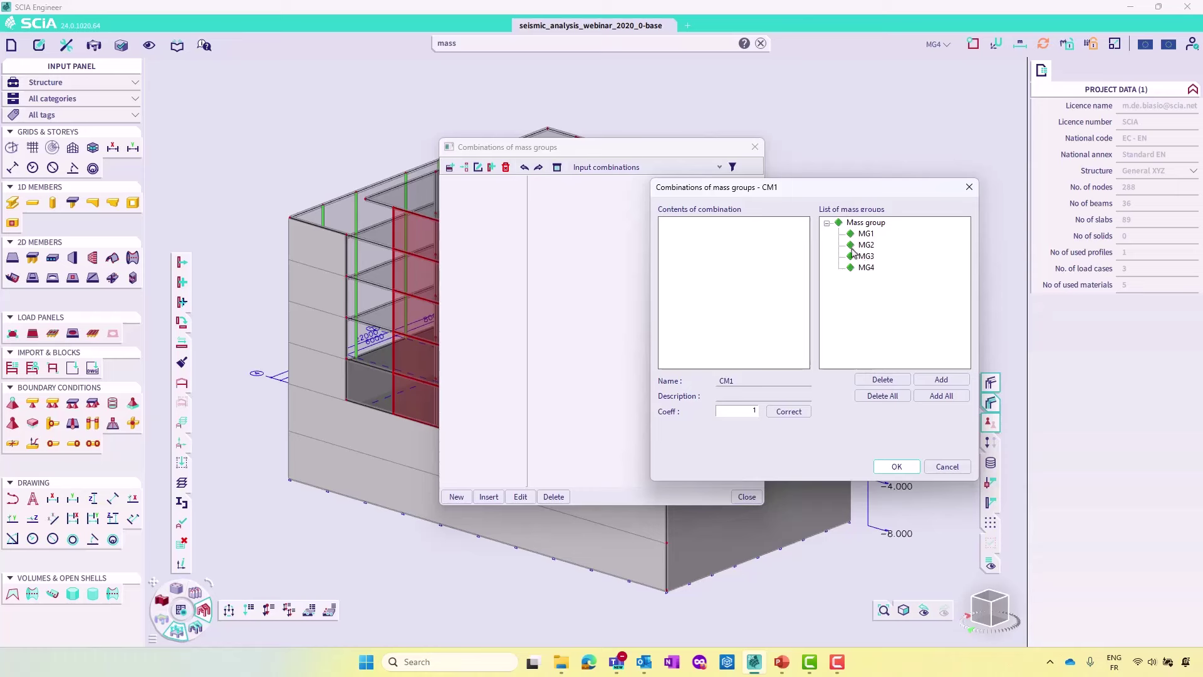
click(864, 234)
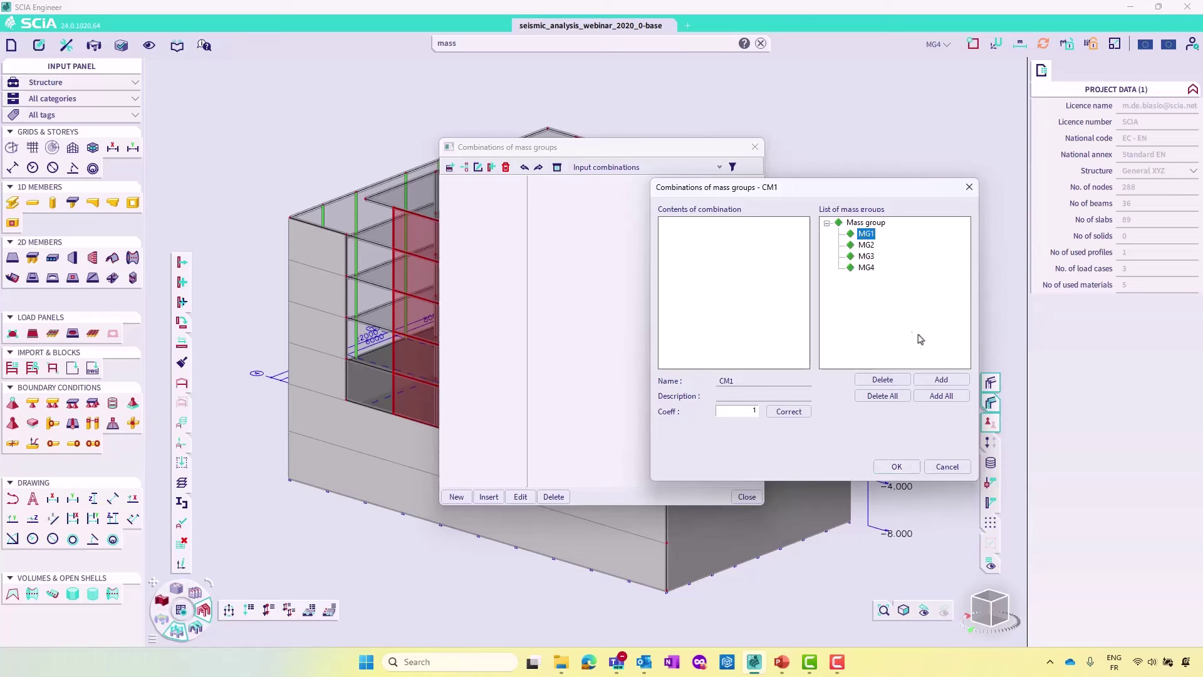
click(950, 379)
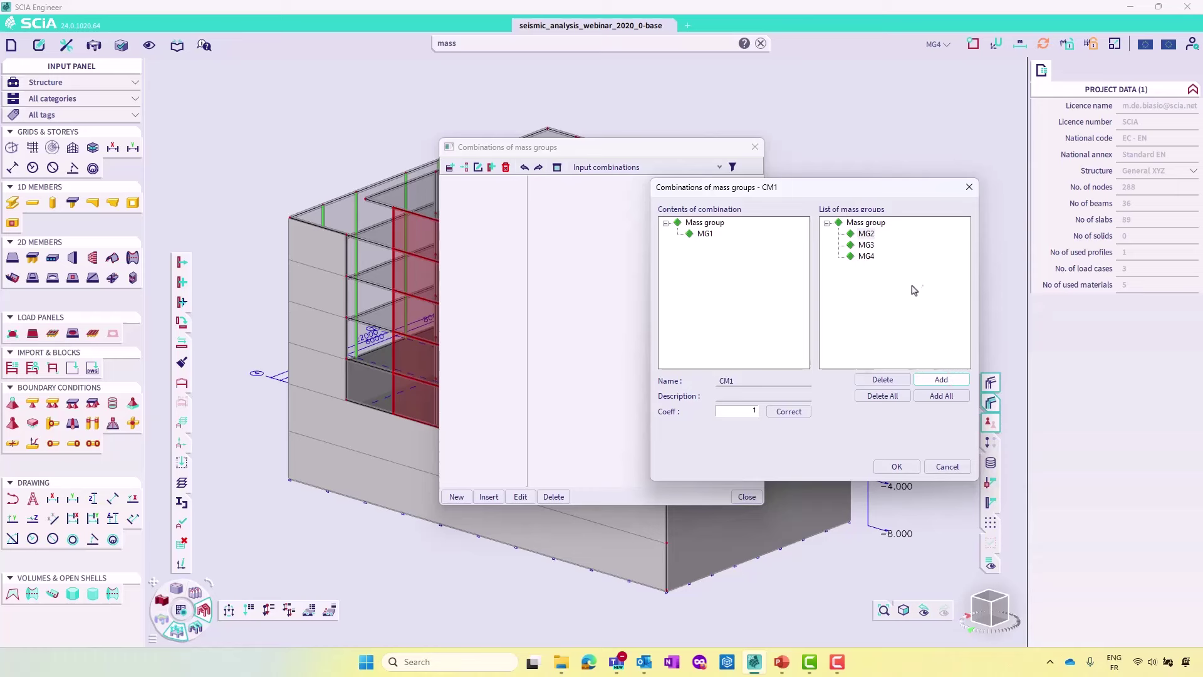
click(867, 245)
shift+click(866, 234)
click(943, 381)
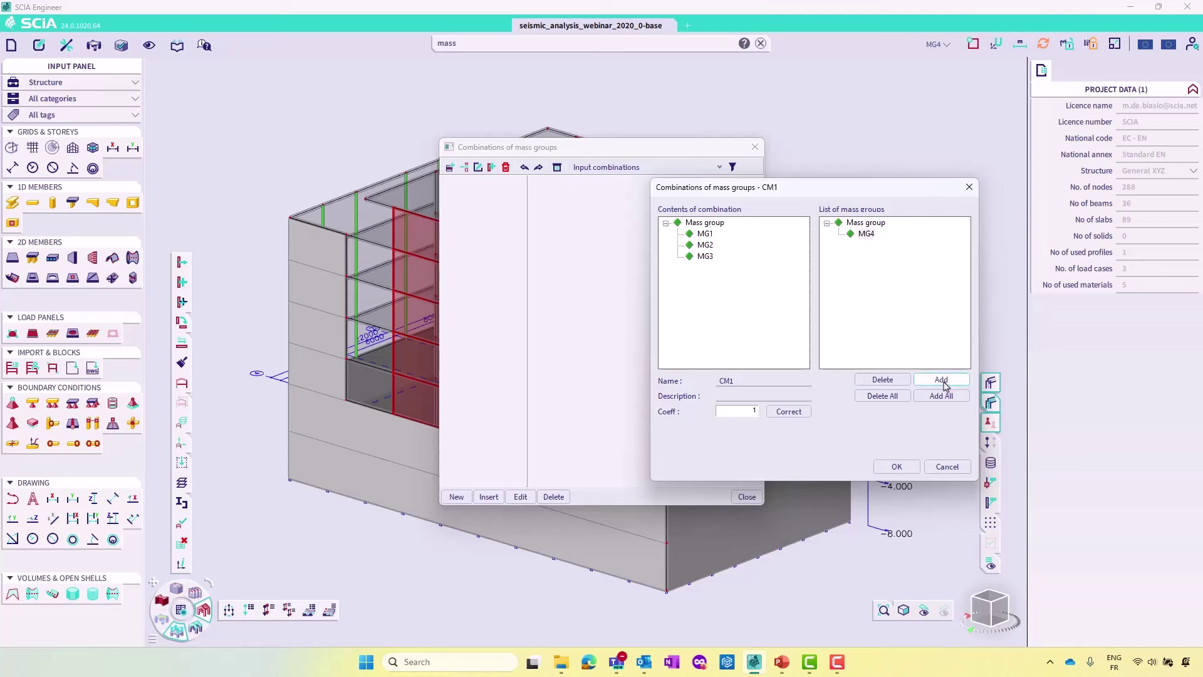
click(897, 467)
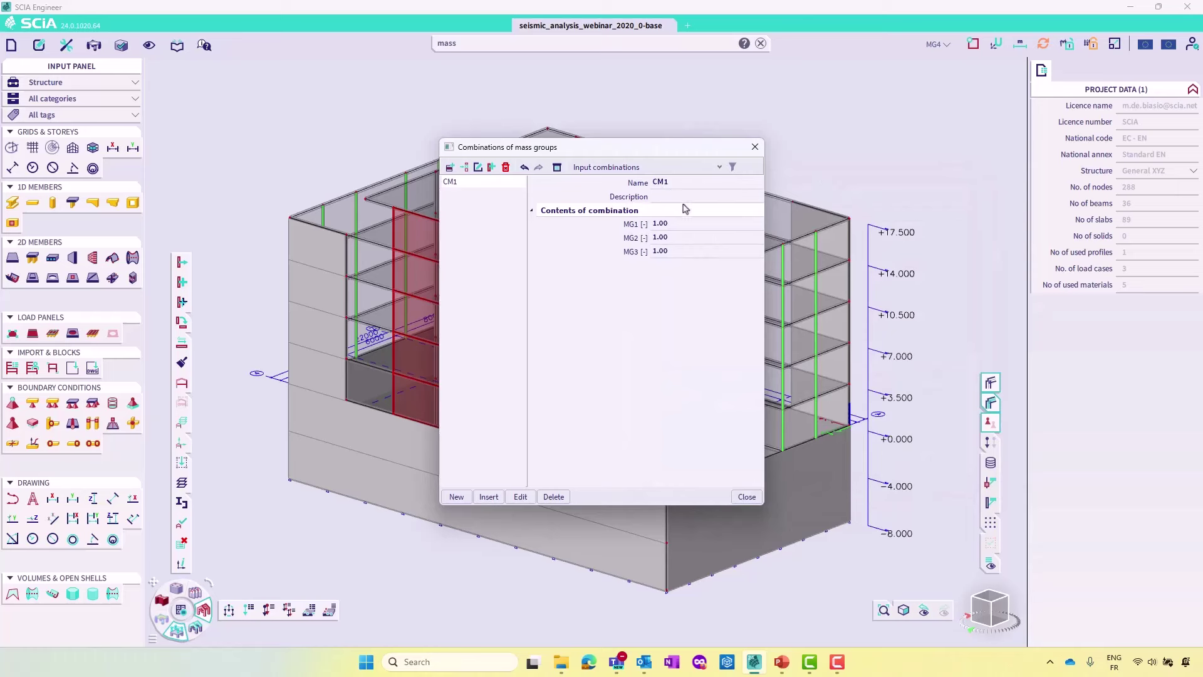
Set the MG3 coefficient in mass combination CM1 to 0.3 and close the combinations
click(675, 235)
click(671, 225)
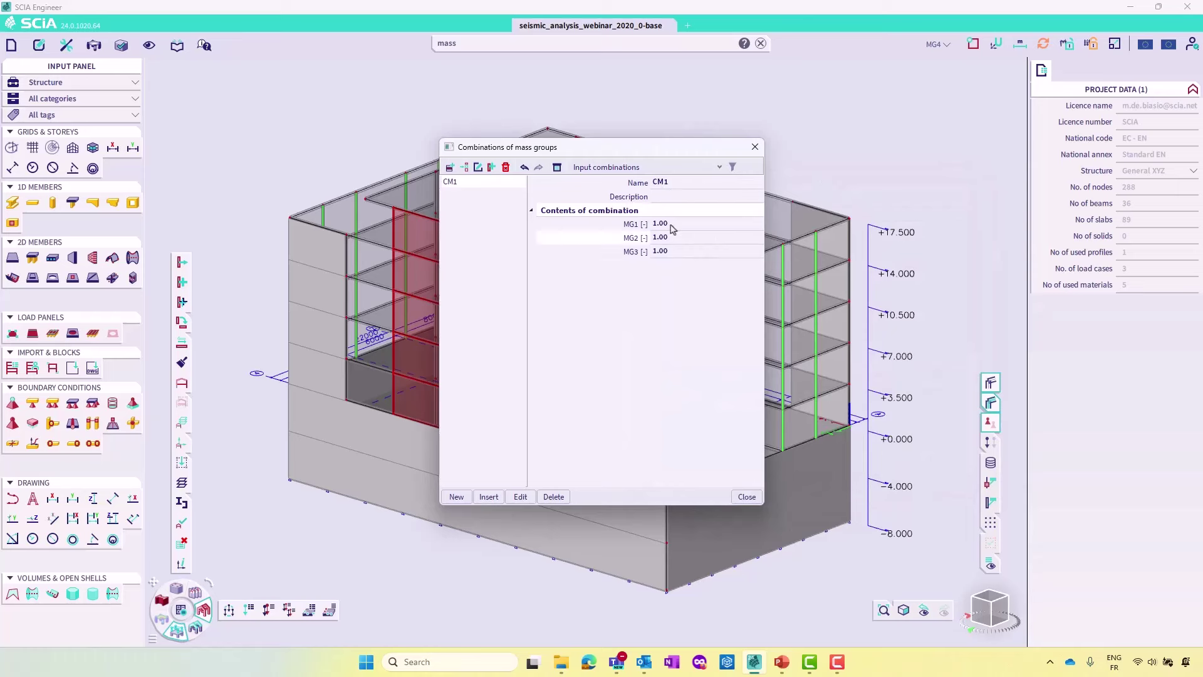
click(667, 252)
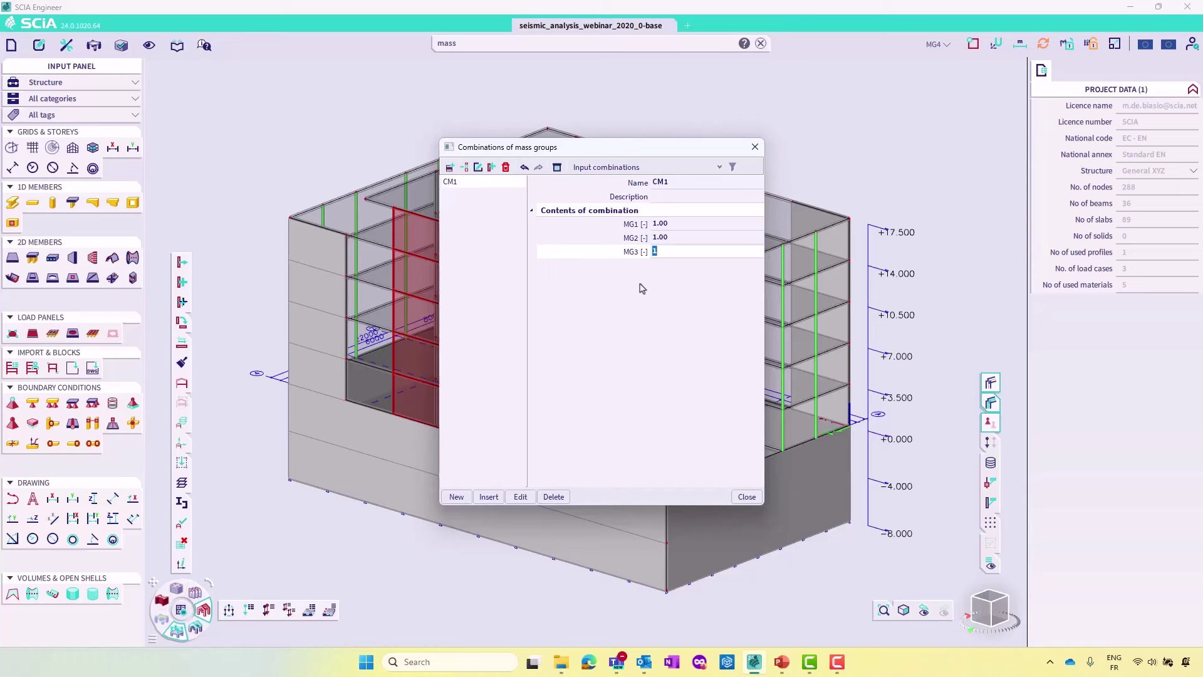
click(663, 253)
drag(662, 253, 639, 252)
text(0.3)
key(Return)
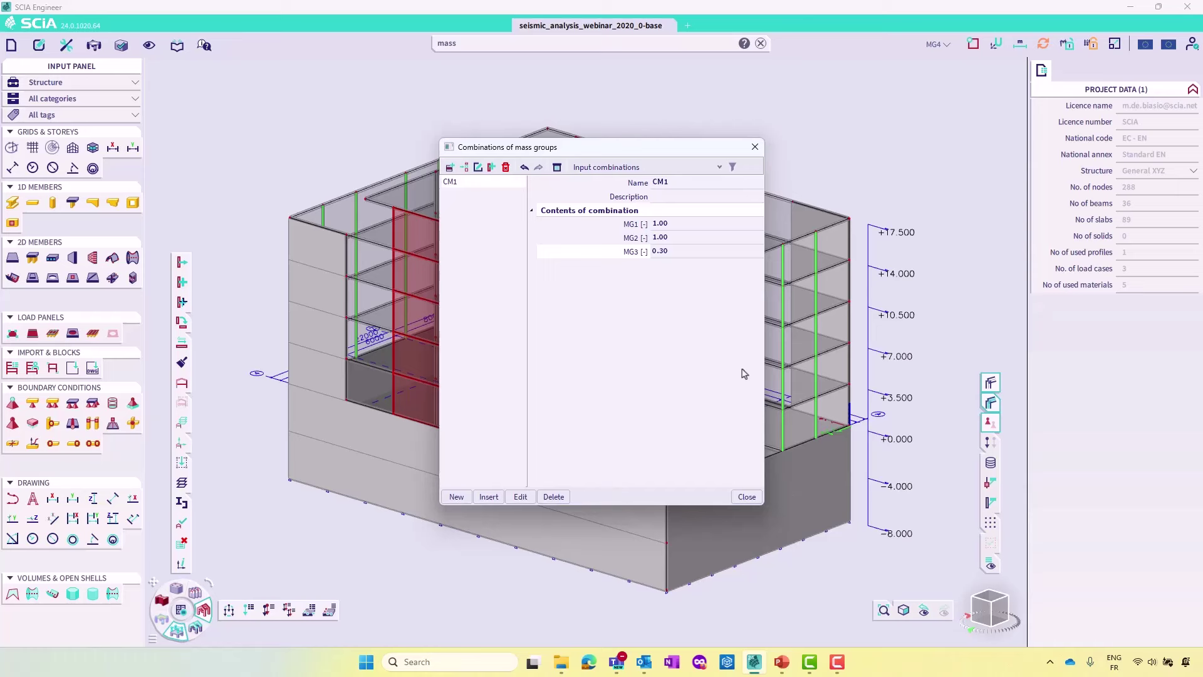
click(746, 497)
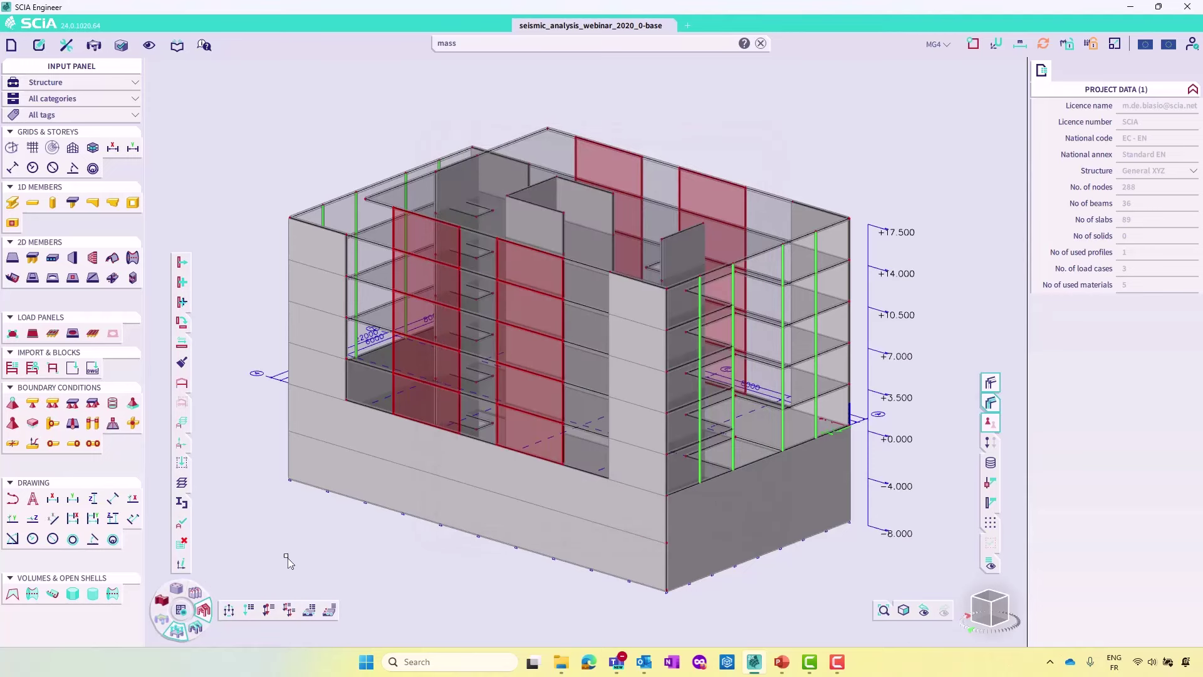
Set up the FE analysis for modal analysis only, with an average of 5 mesh elements on straight 1D members
click(187, 613)
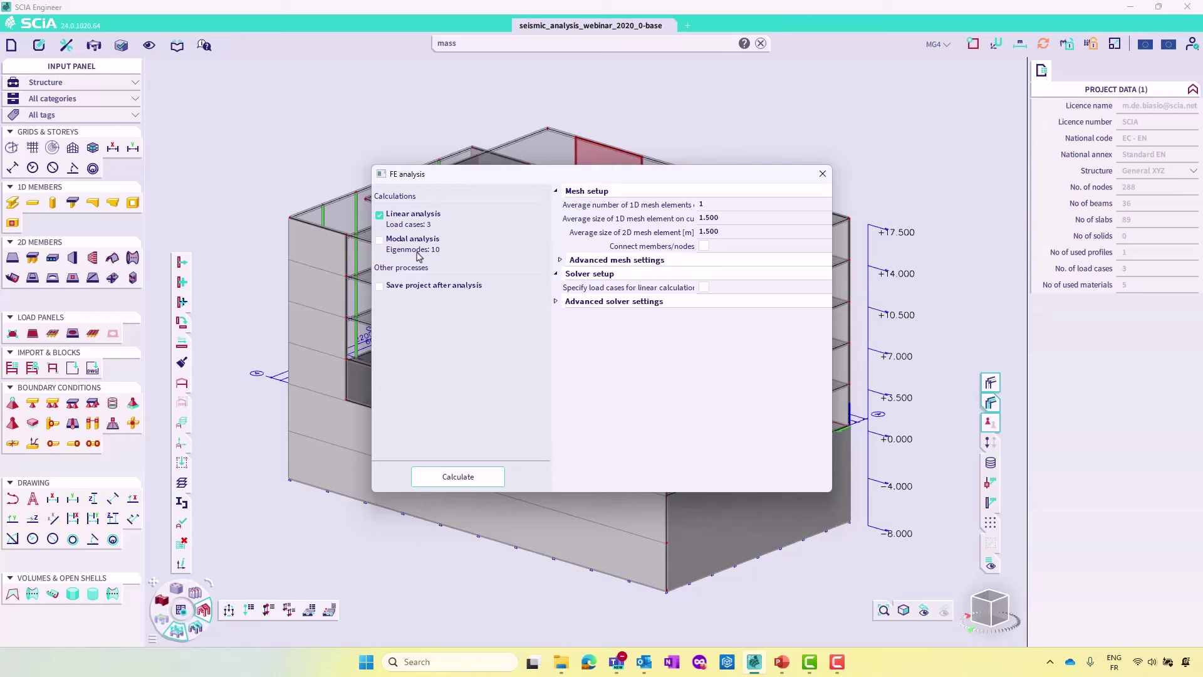
click(379, 243)
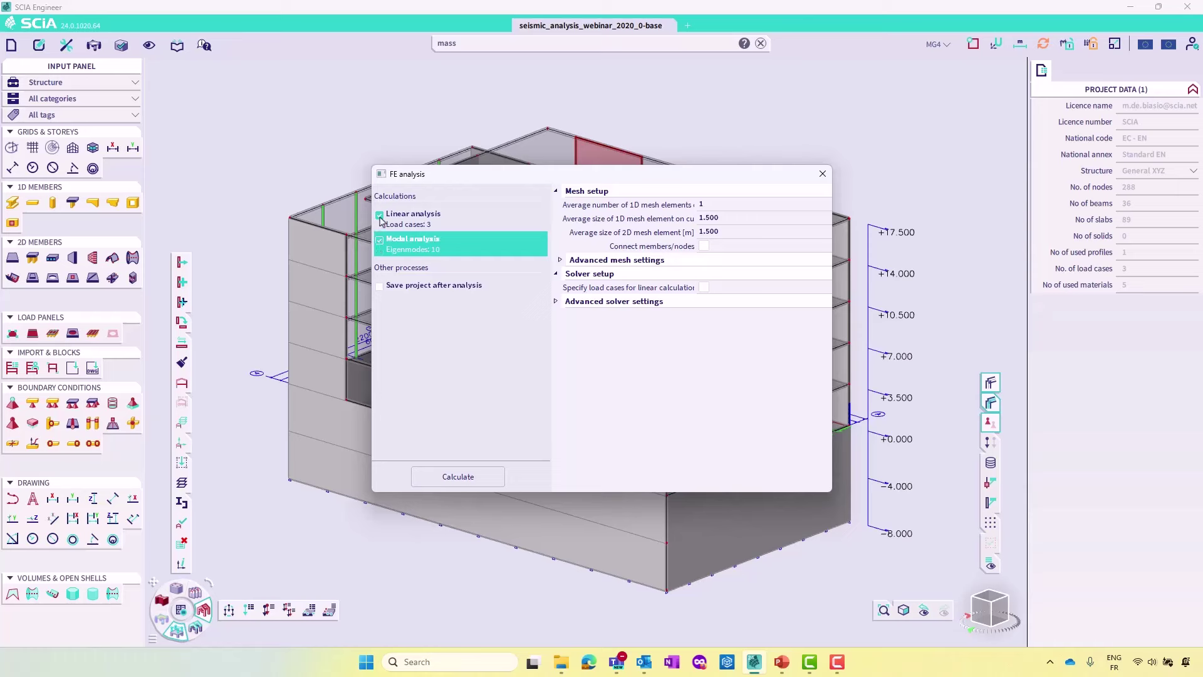
click(381, 217)
click(713, 203)
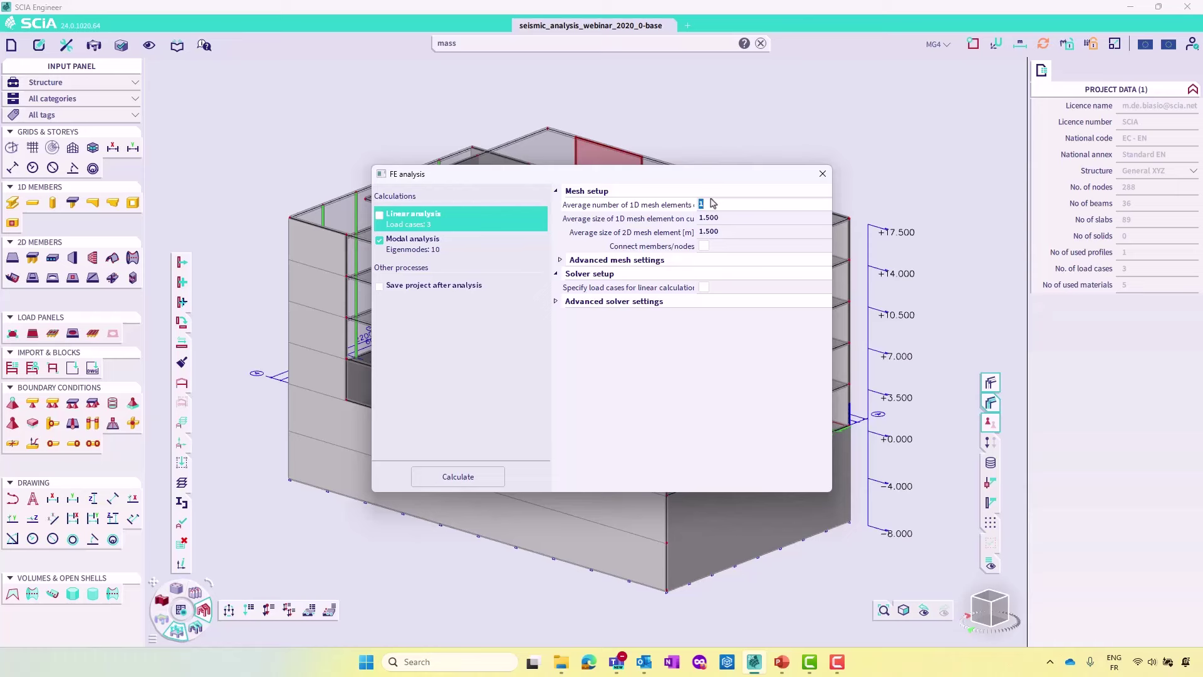
text(5)
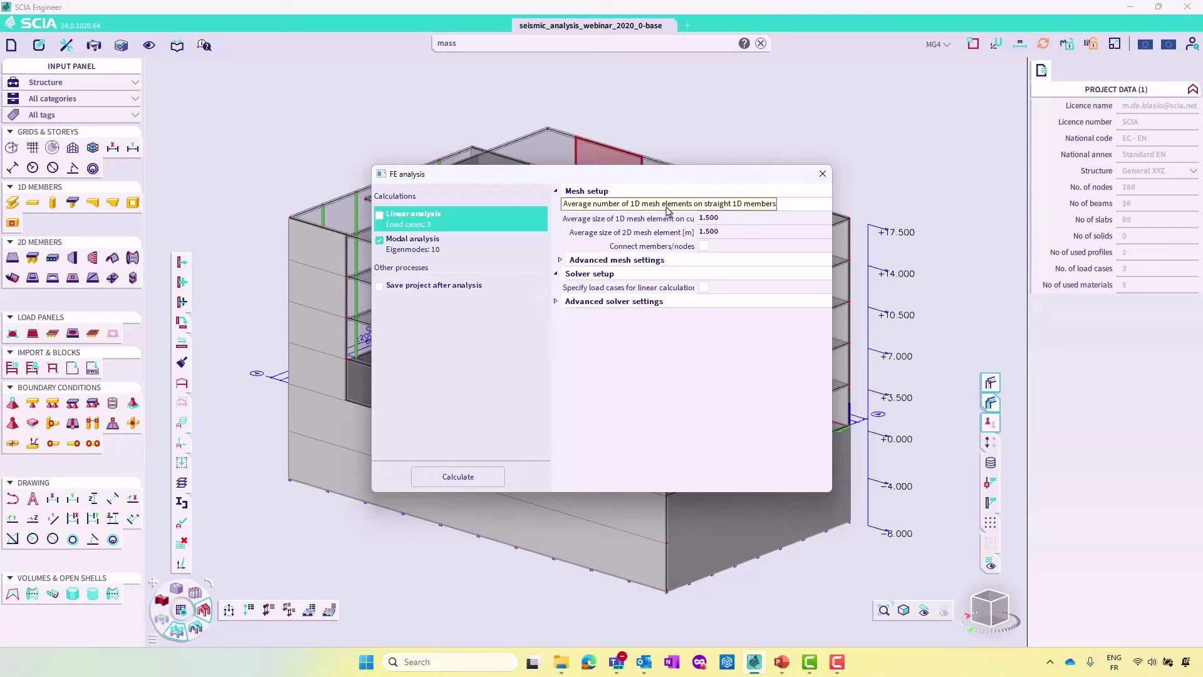
Examine the eigenvalue solver types available under Dynamics in the advanced solver settings of the FE analysis
click(559, 261)
click(559, 261)
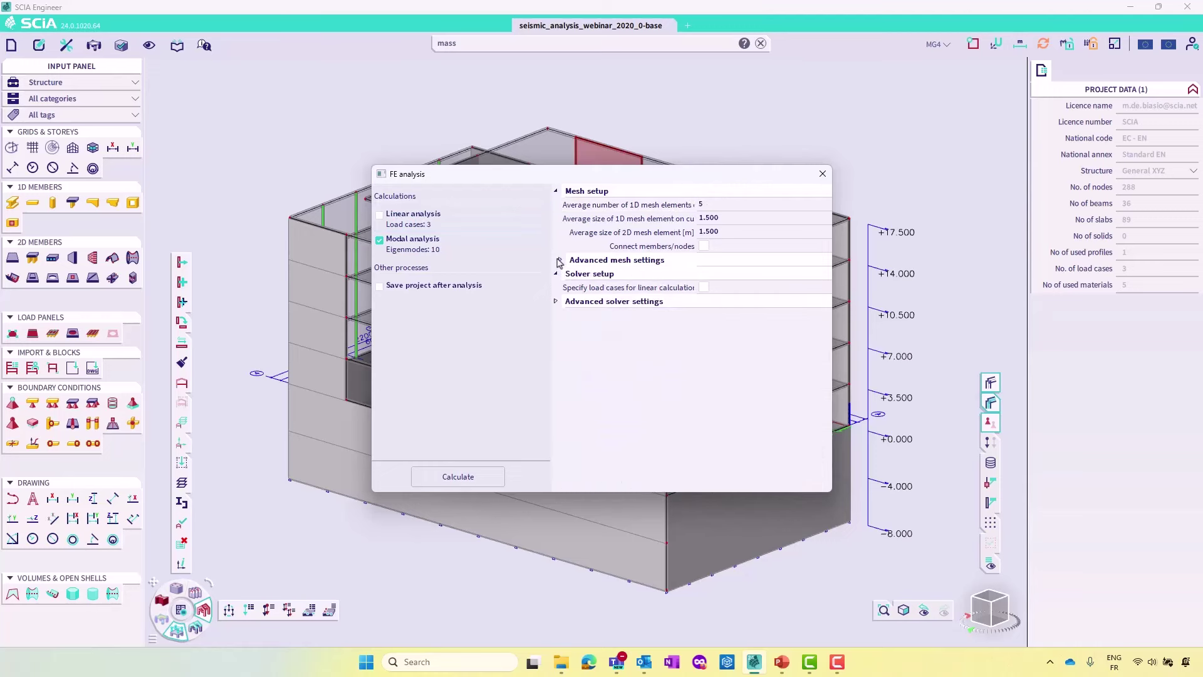
click(556, 301)
scroll(621, 383, down, 3)
scroll(626, 384, down, 1)
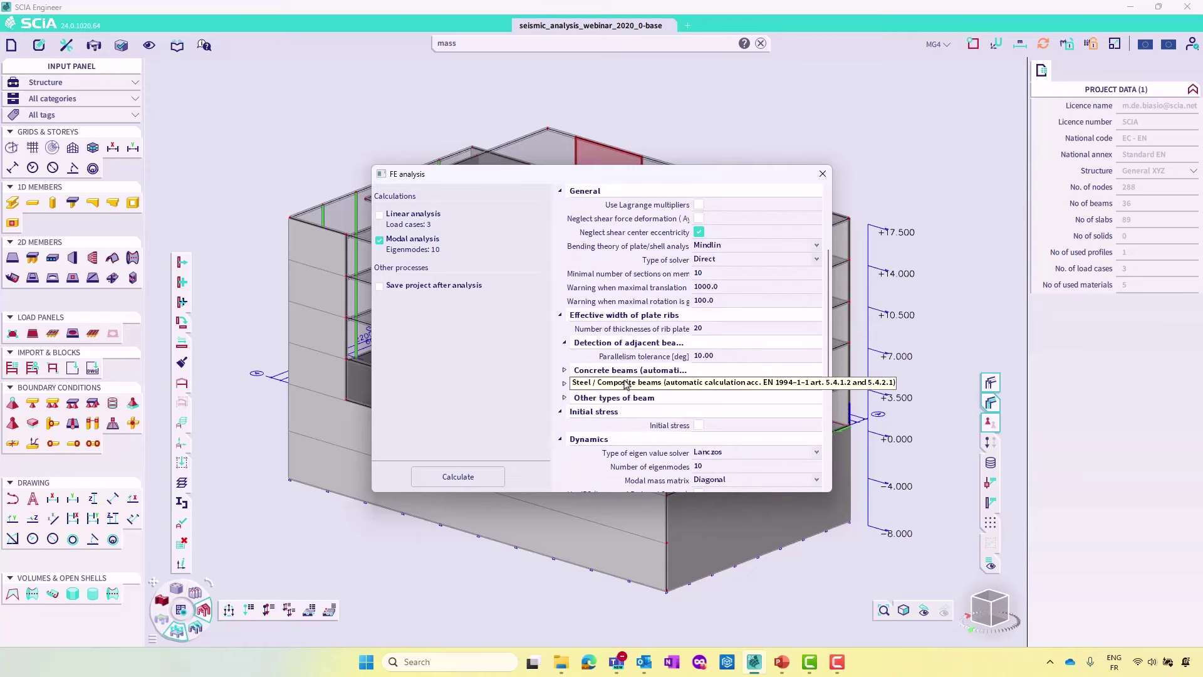
scroll(747, 458, down, 2)
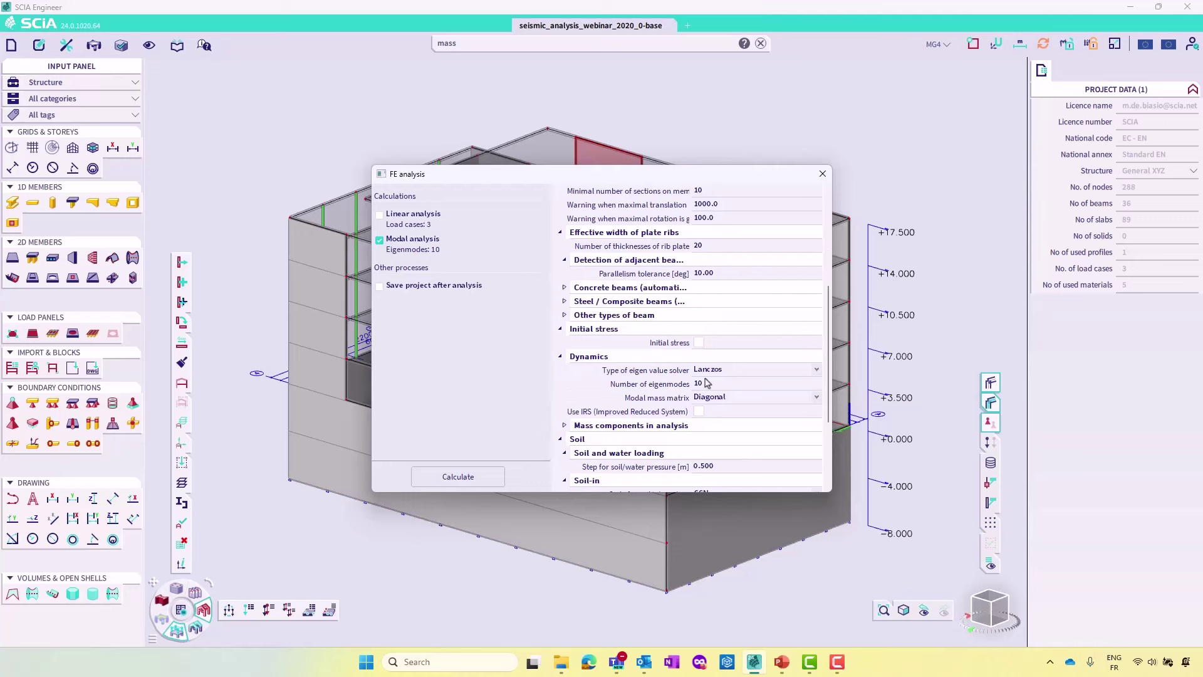
click(753, 370)
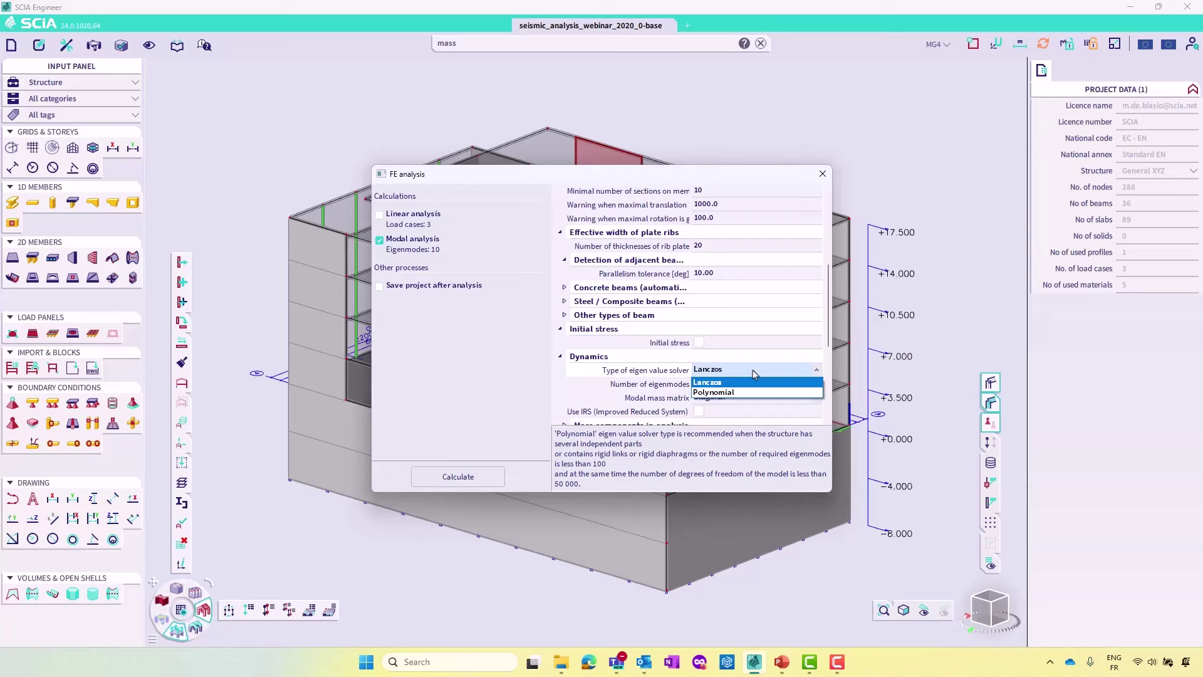
click(753, 369)
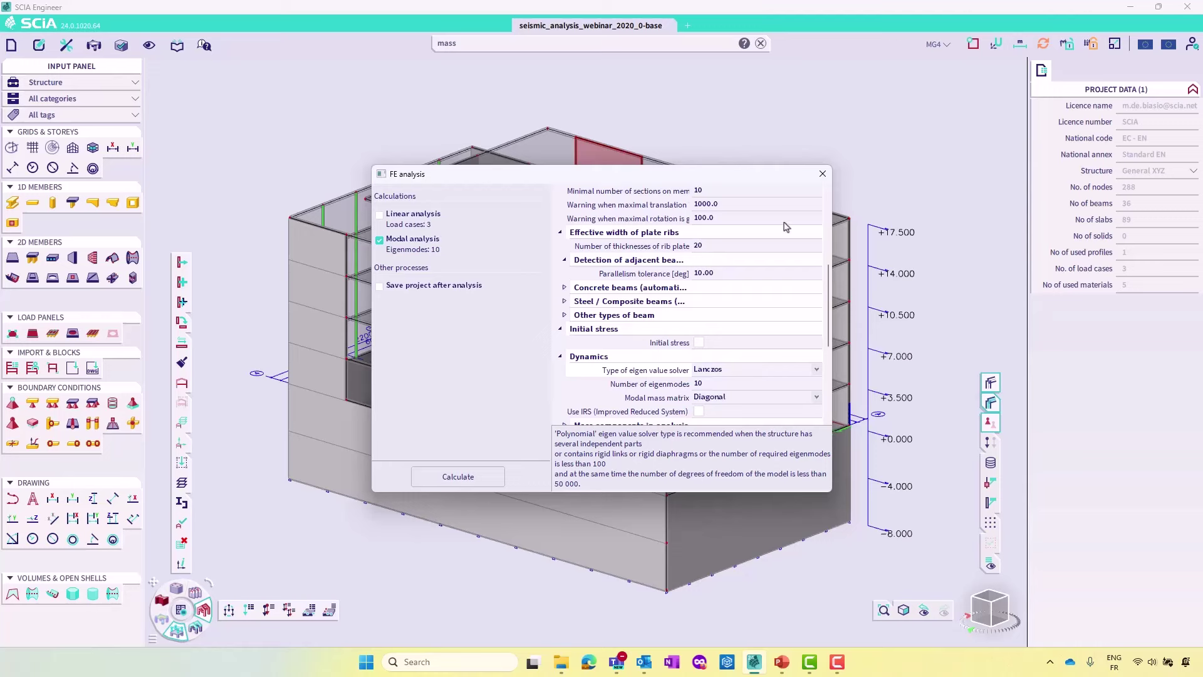
drag(778, 176, 780, 165)
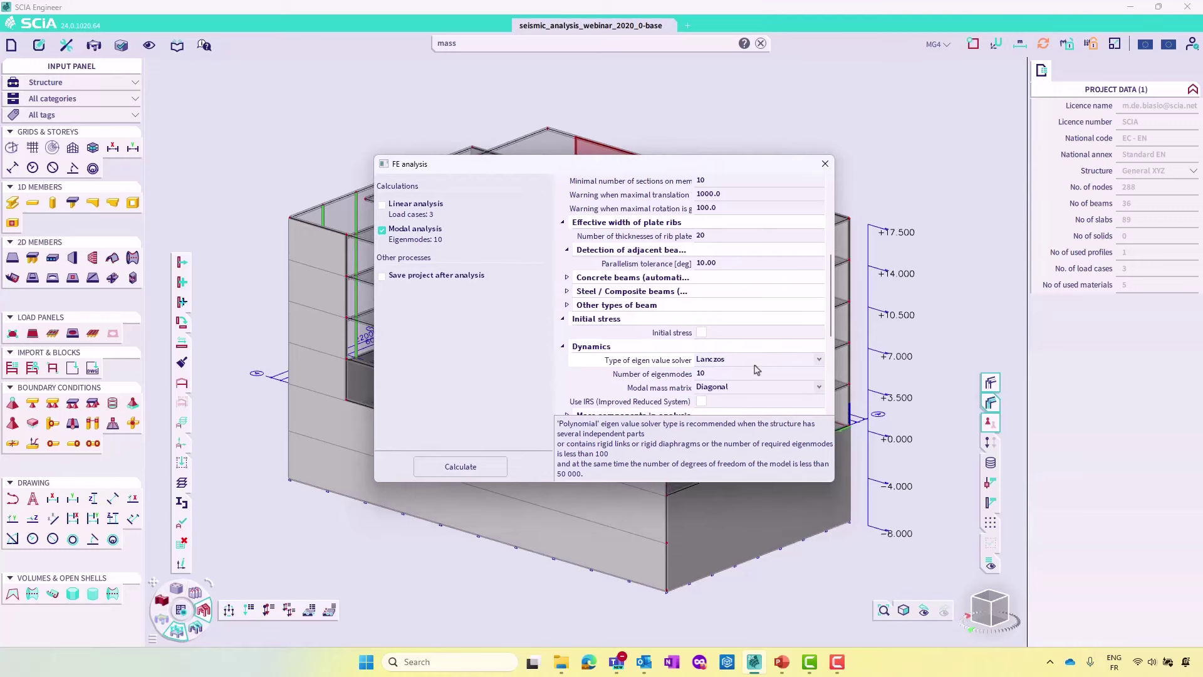
click(714, 375)
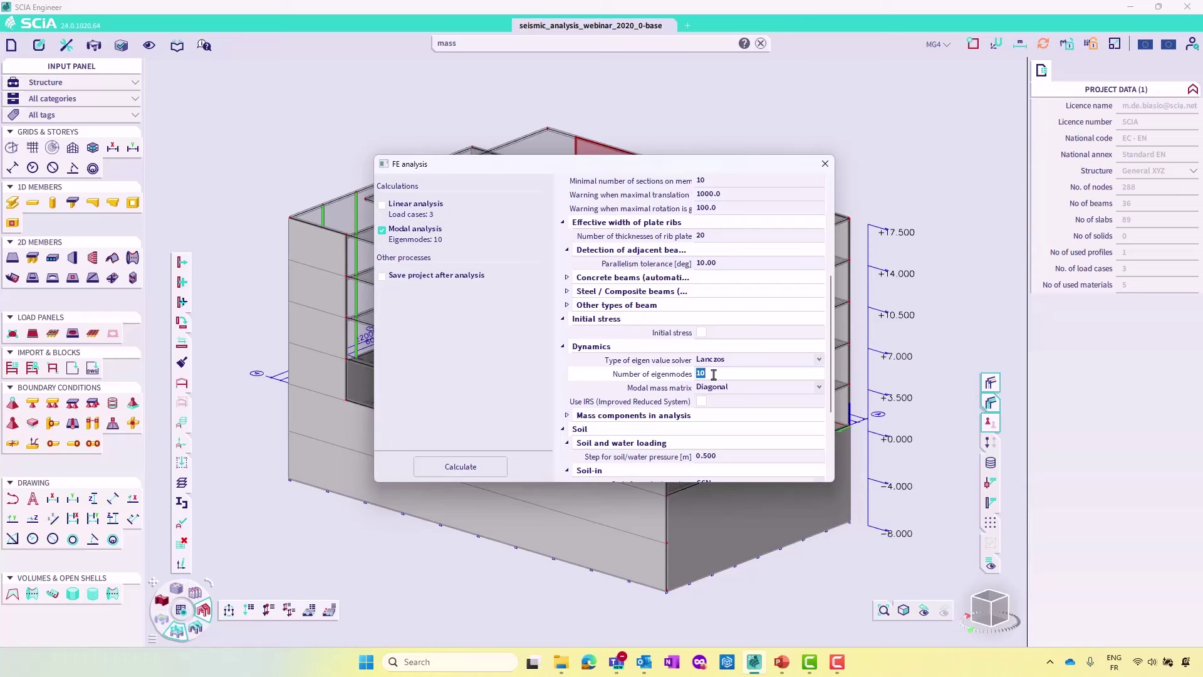
text(200)
key(BackSpace)
key(BackSpace)
key(BackSpace)
text(10)
Keep the modal mass matrix as Diagonal, run the modal analysis and close the calculation process window
click(725, 390)
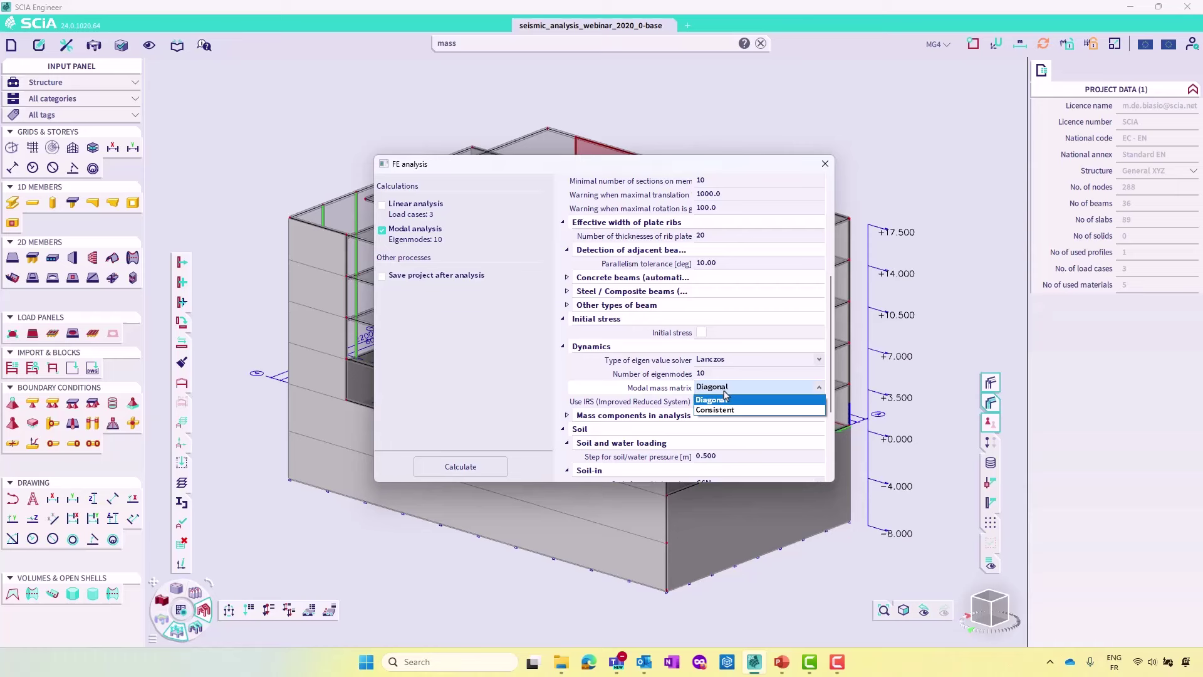
click(724, 394)
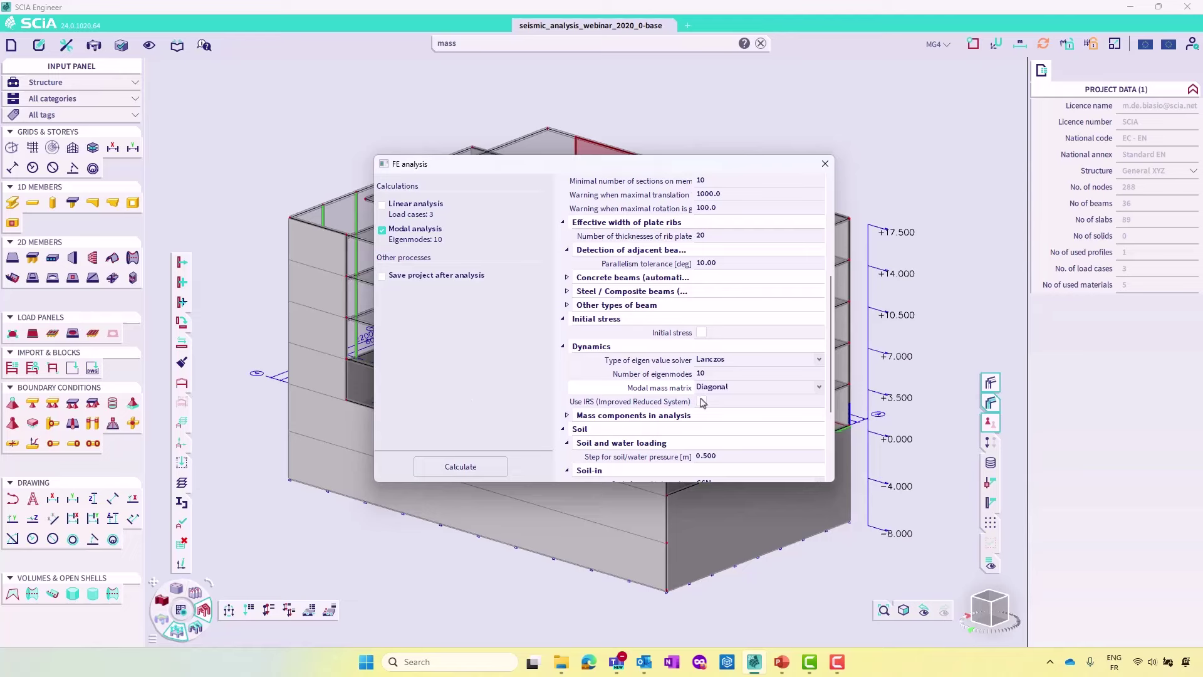
click(463, 467)
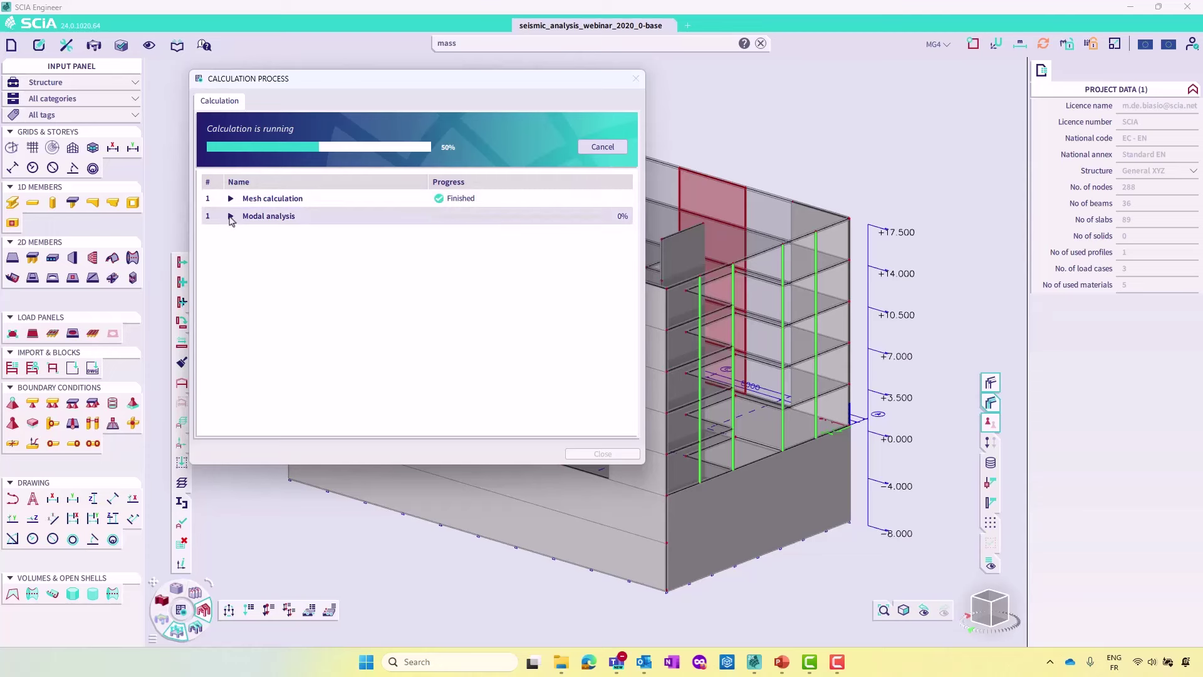
click(230, 217)
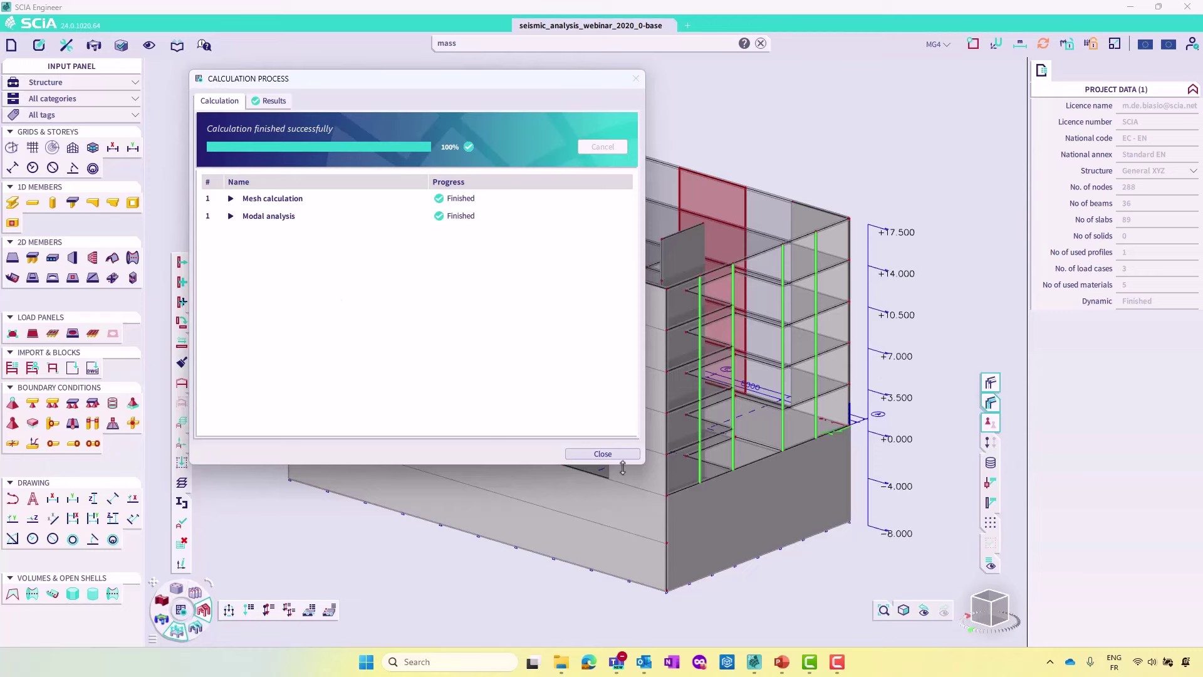
click(602, 453)
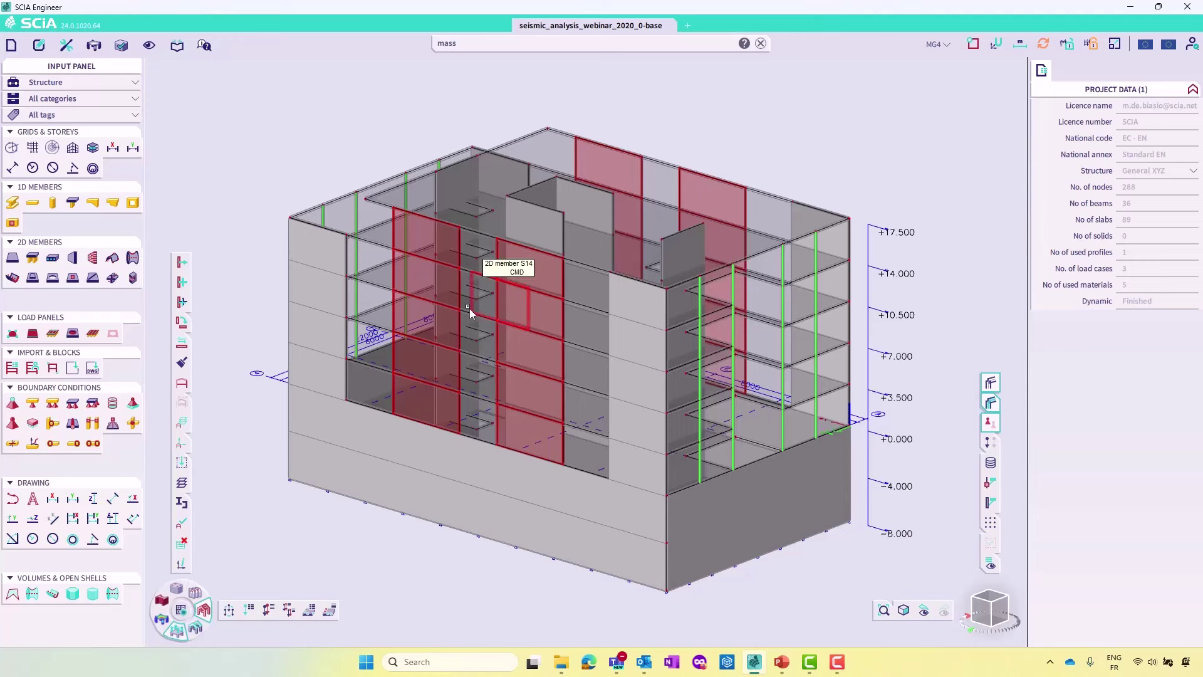
Display the 3D deformations of the building for mass combination mode CM1/1 with wireframe enabled
click(160, 621)
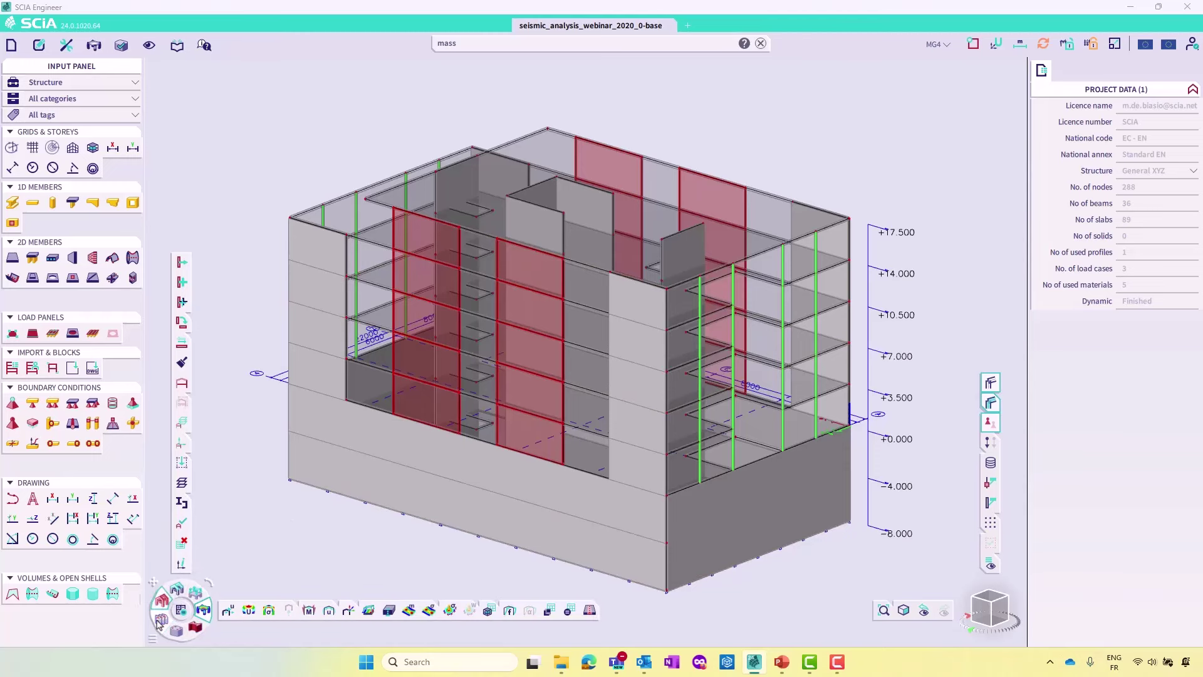
click(249, 610)
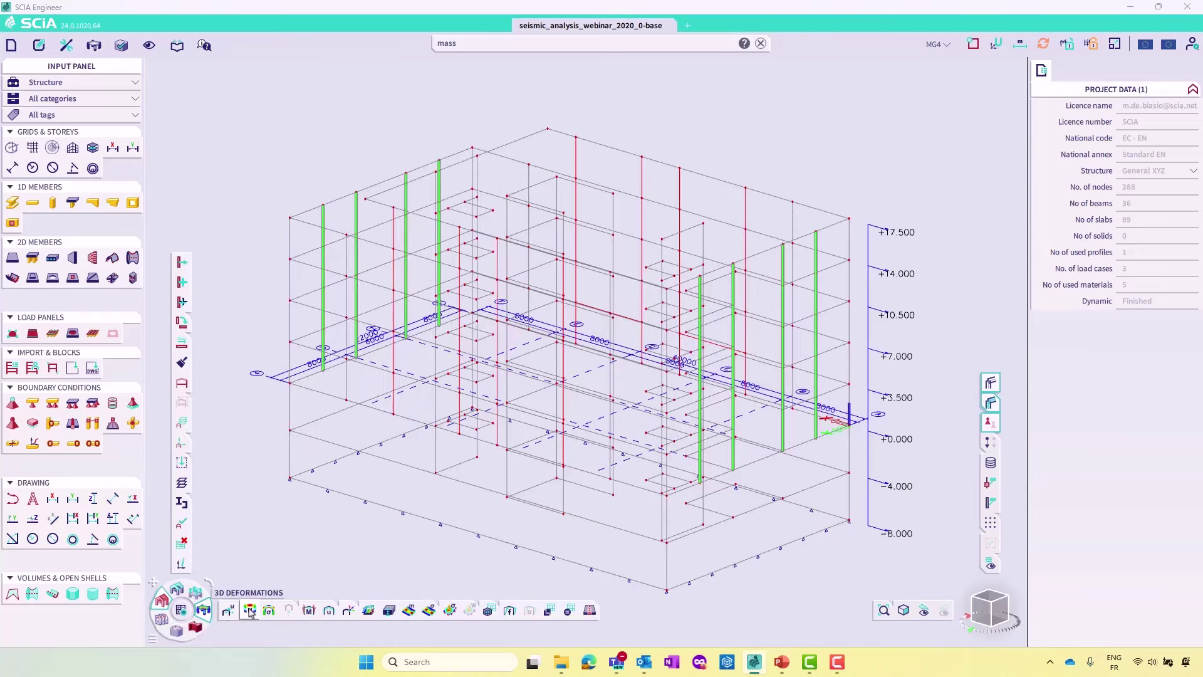
click(1170, 180)
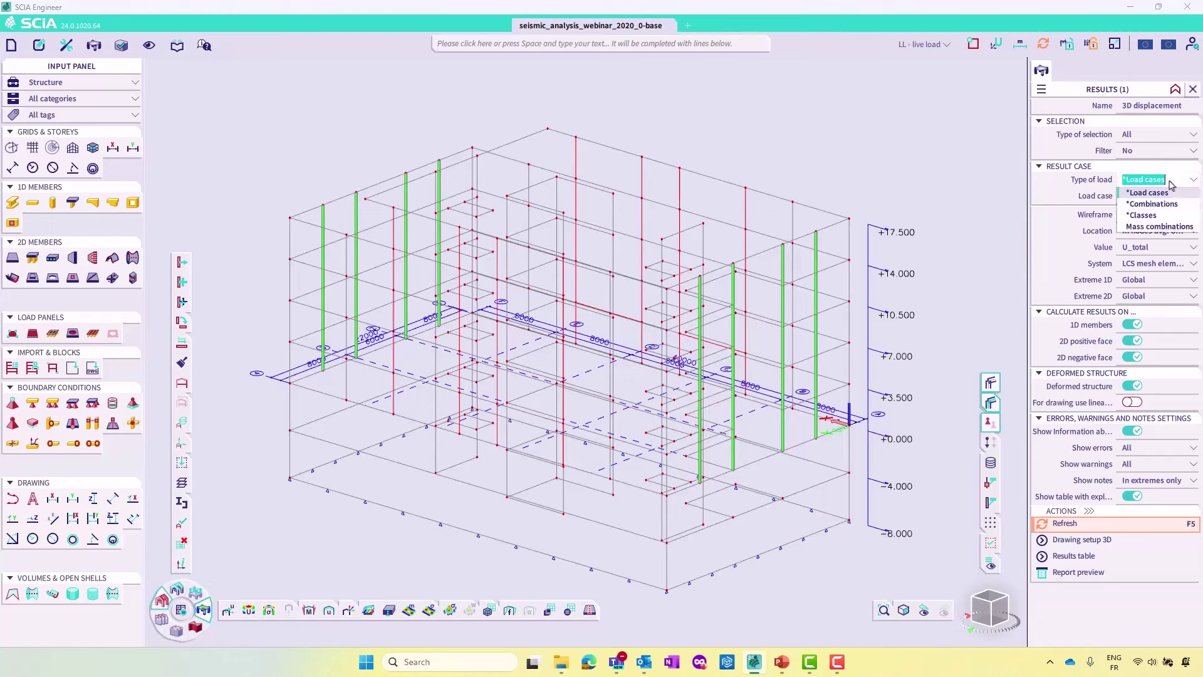
click(1159, 227)
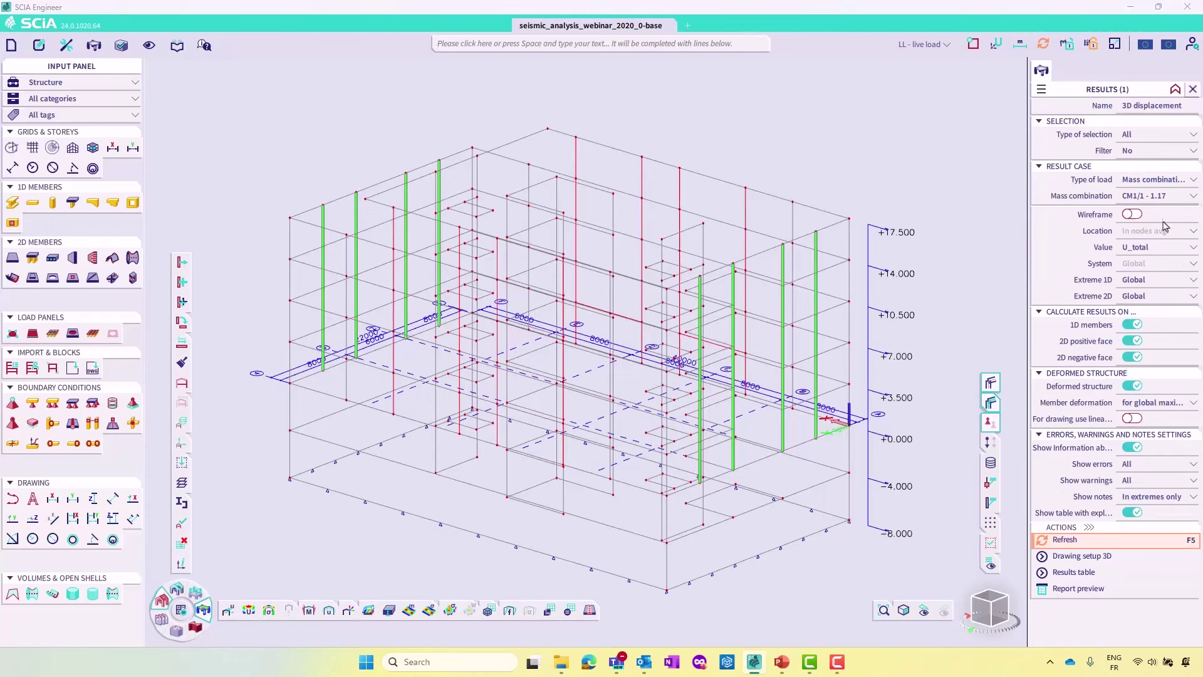
click(1164, 197)
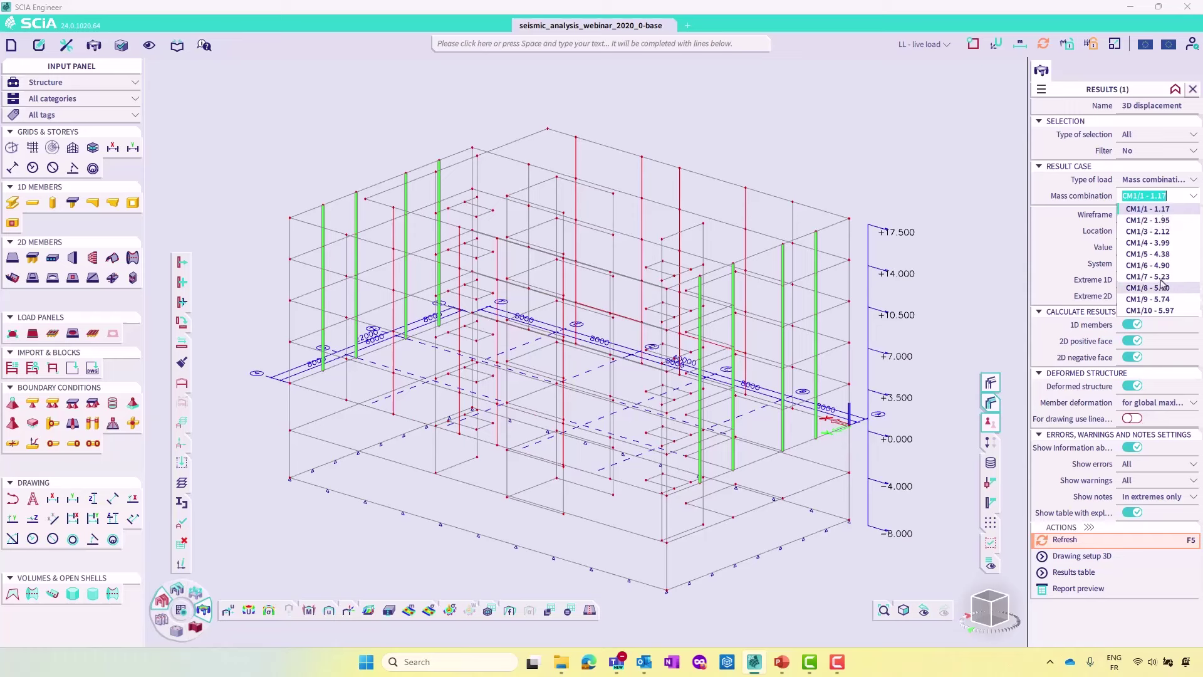
click(1153, 212)
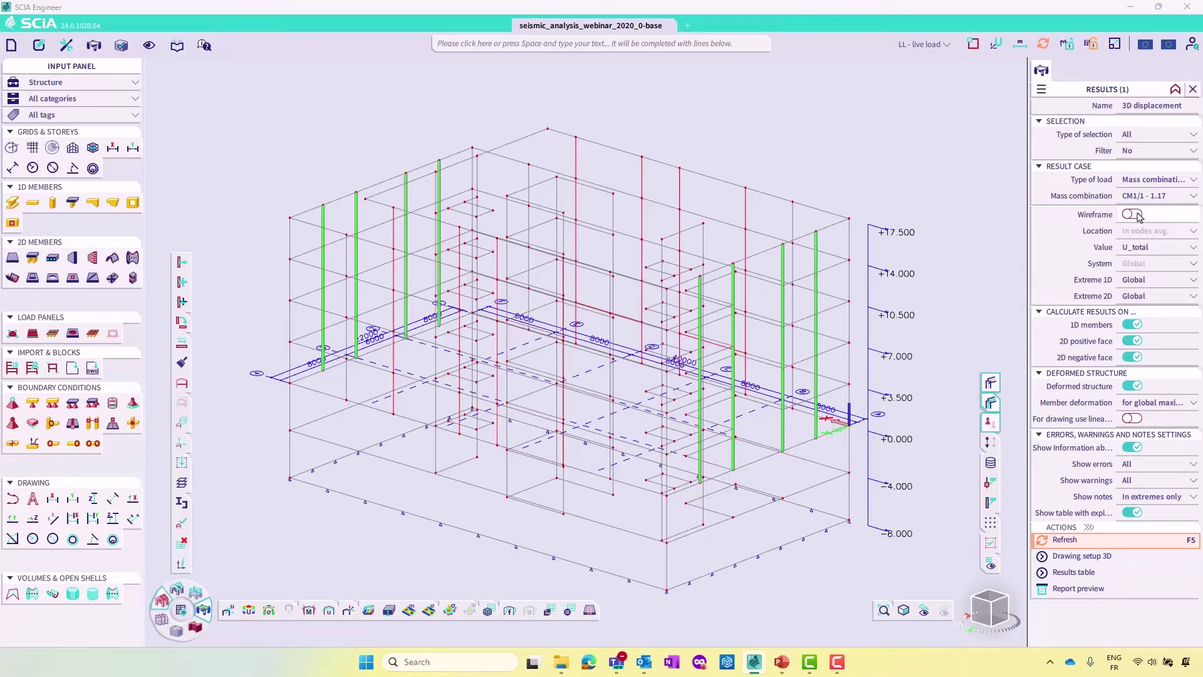
click(1133, 214)
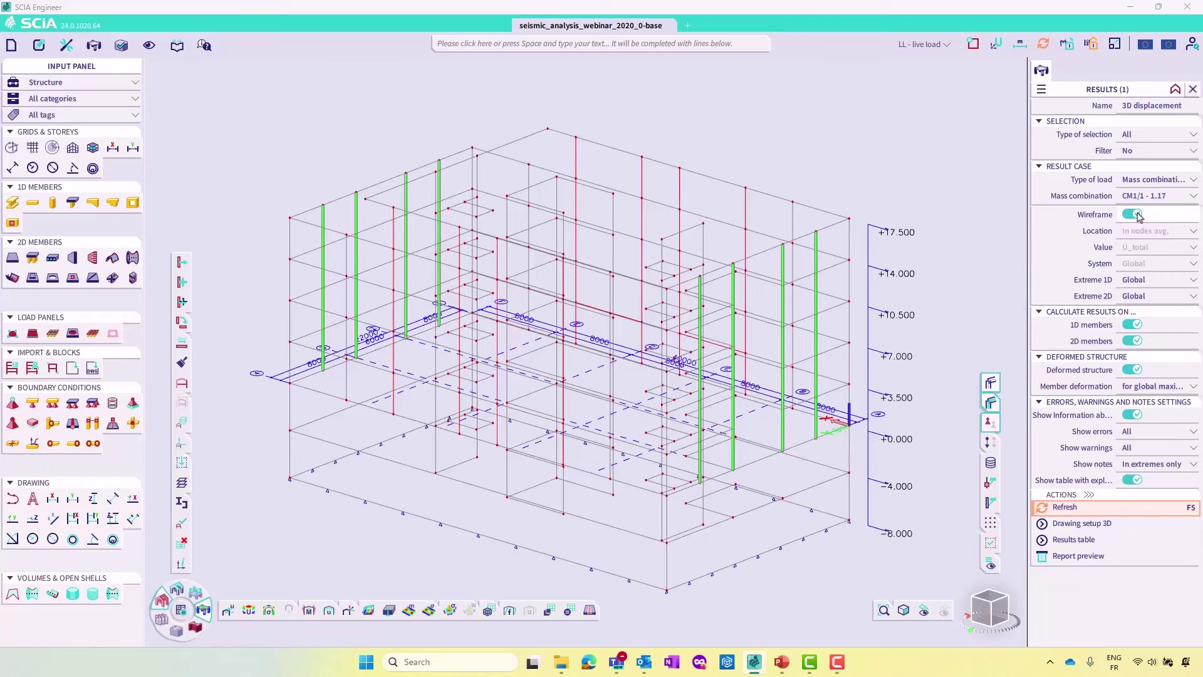
click(1071, 511)
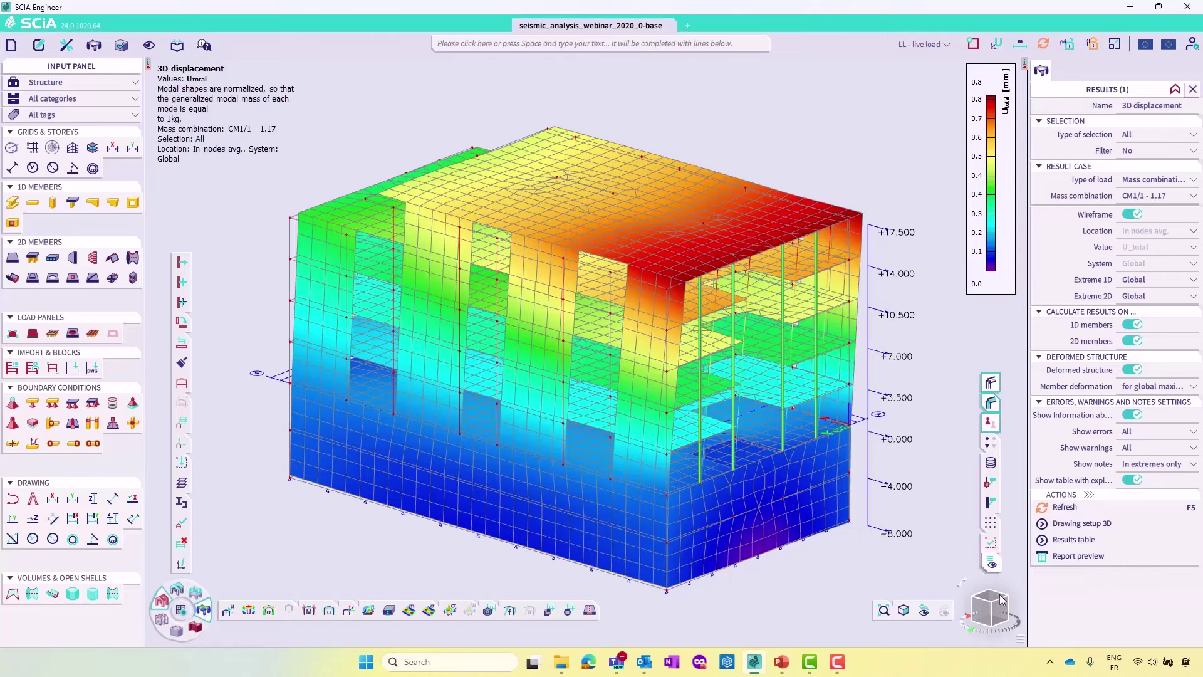
Switch the 3D displacement result to mass combination mode CM1/2 and refresh it
drag(1001, 613, 1005, 618)
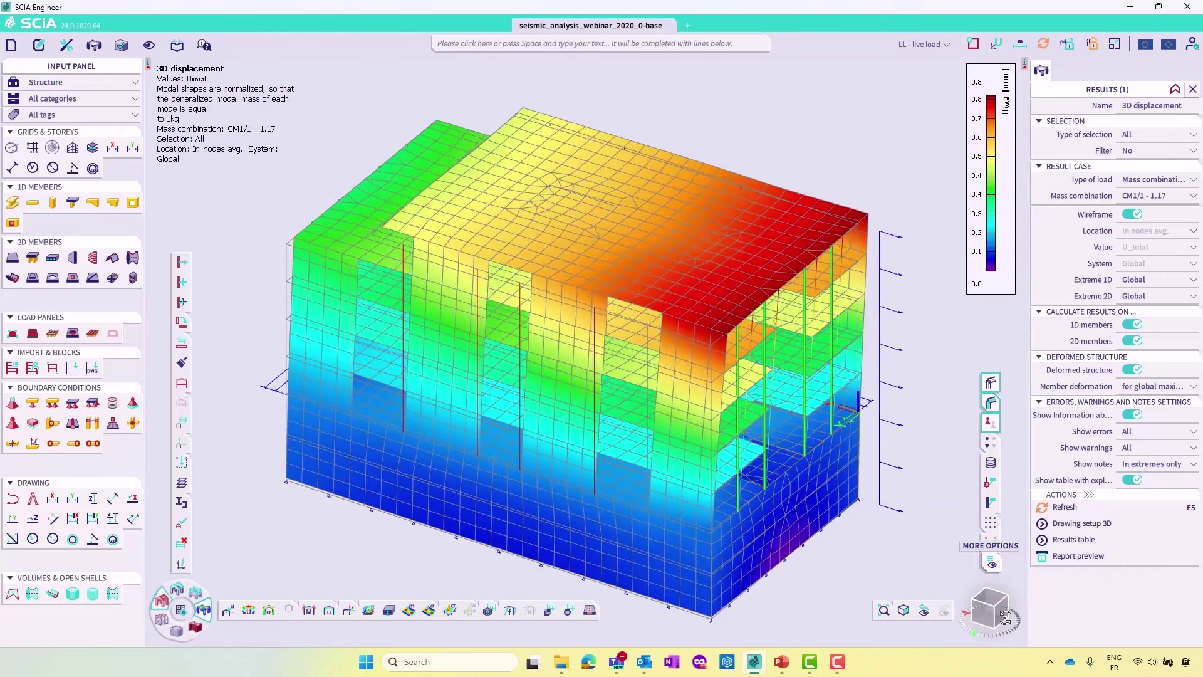
click(1164, 195)
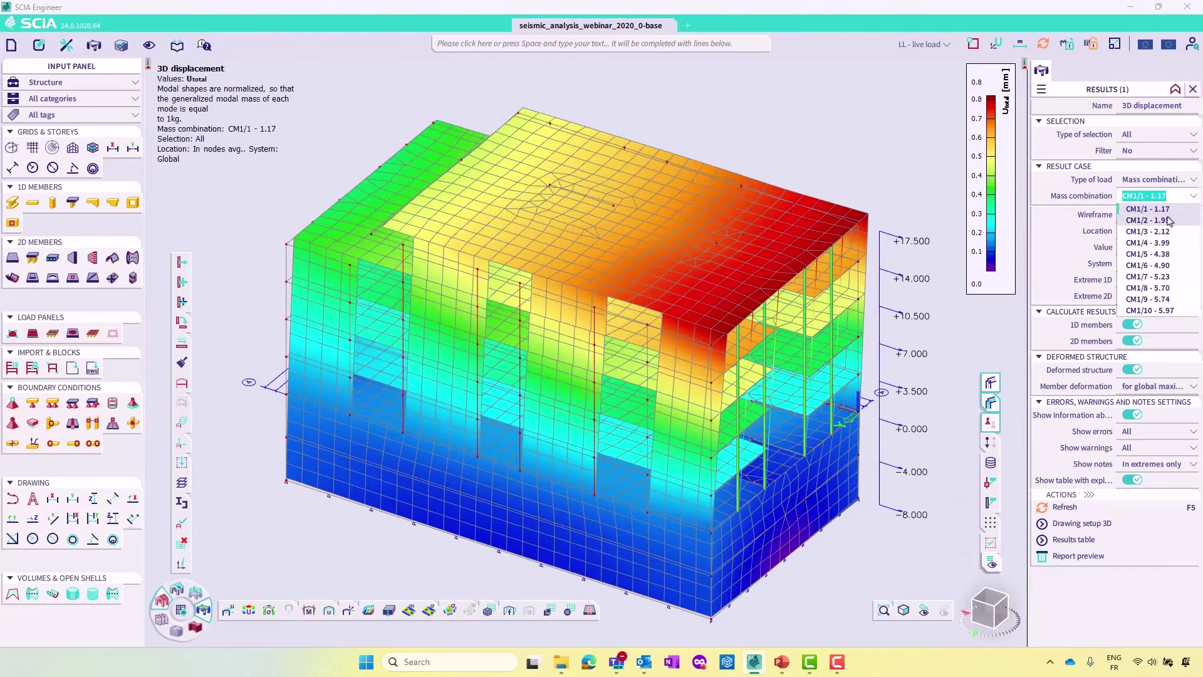
click(1147, 220)
click(1075, 507)
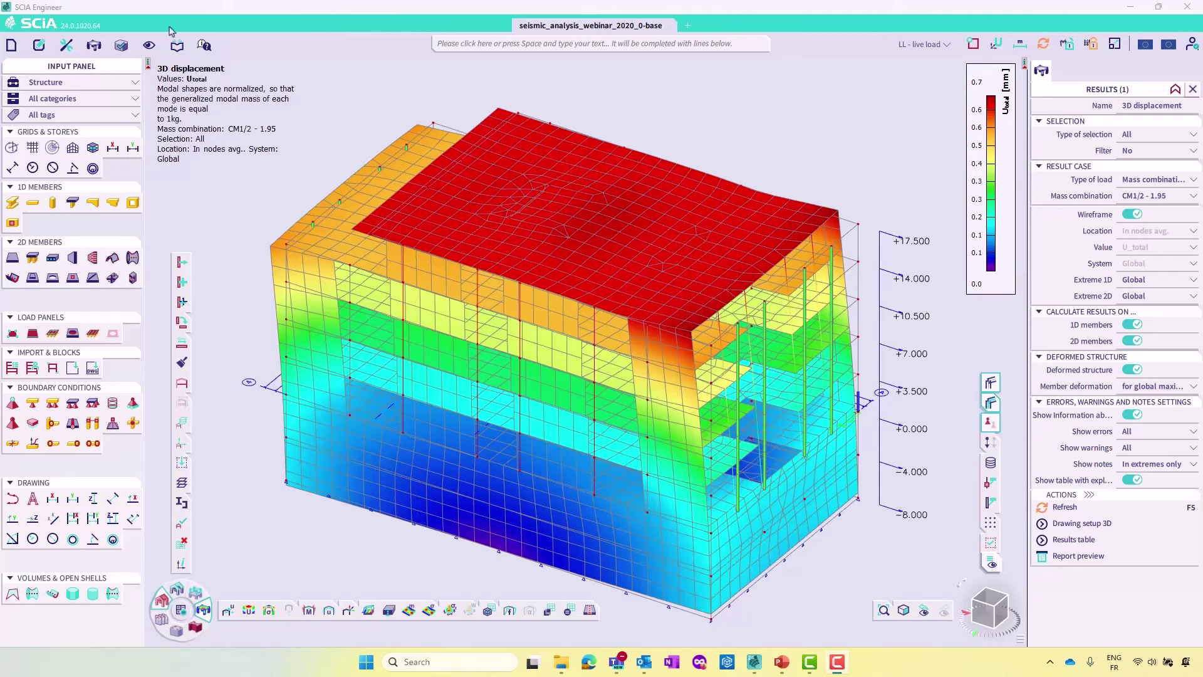
Play the CM1/2 mode shape in an enlarged animation window, then close the window
click(506, 48)
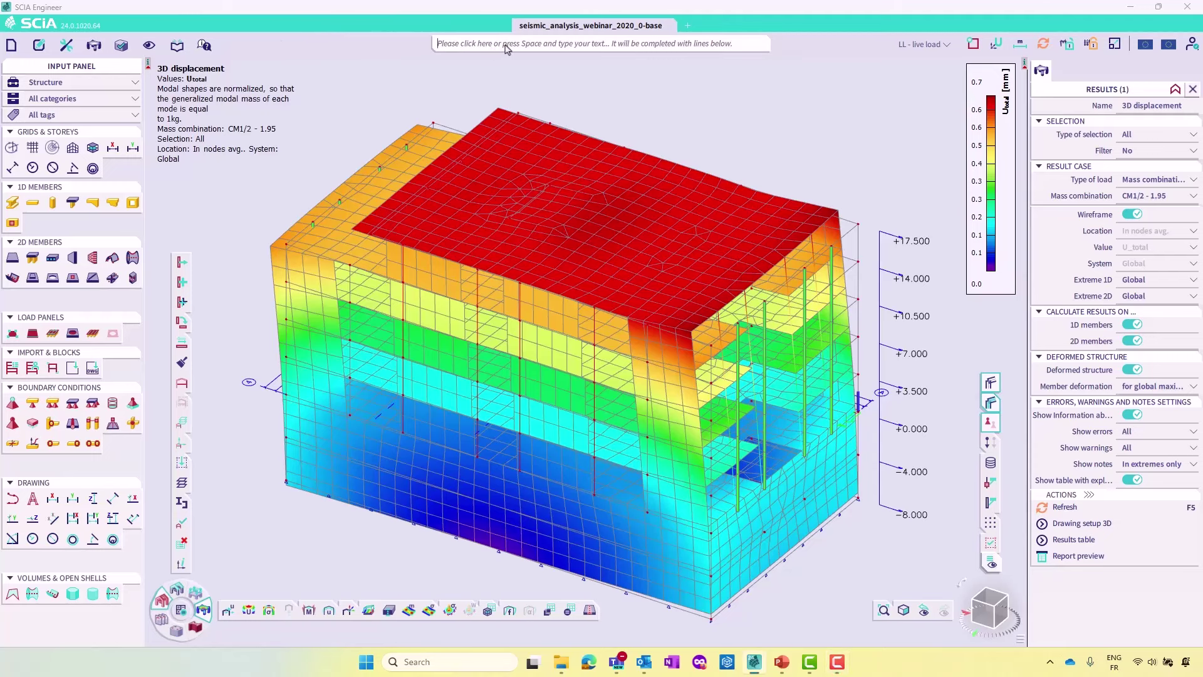
text(Animation window)
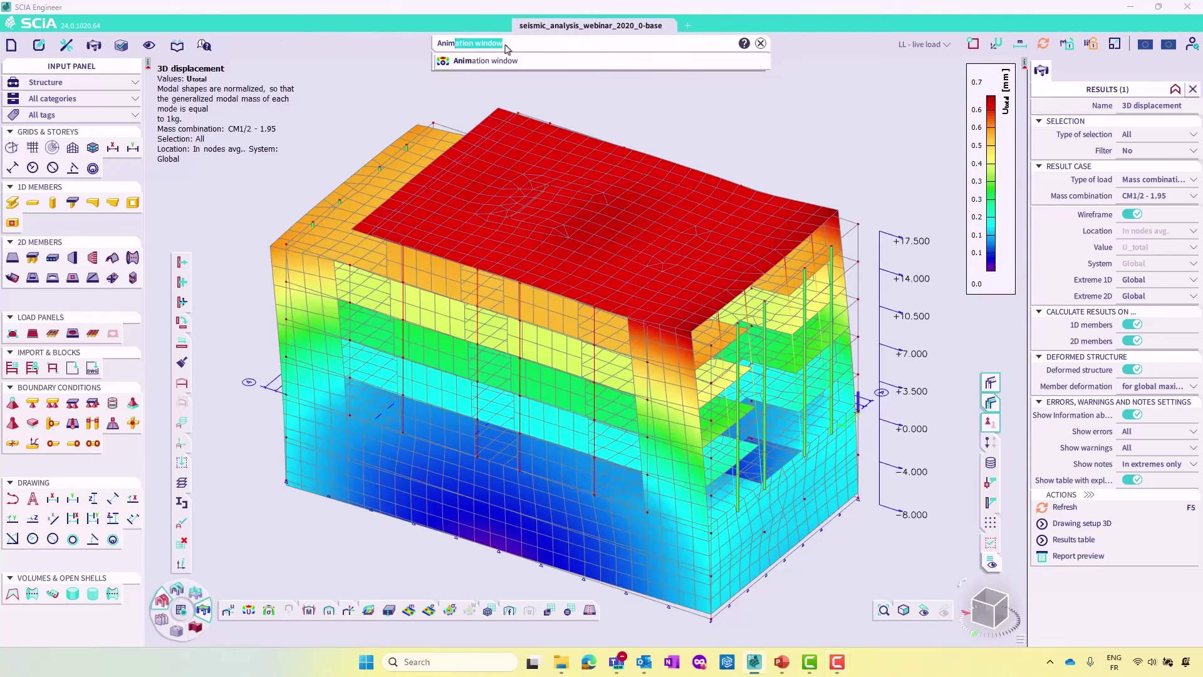
click(492, 62)
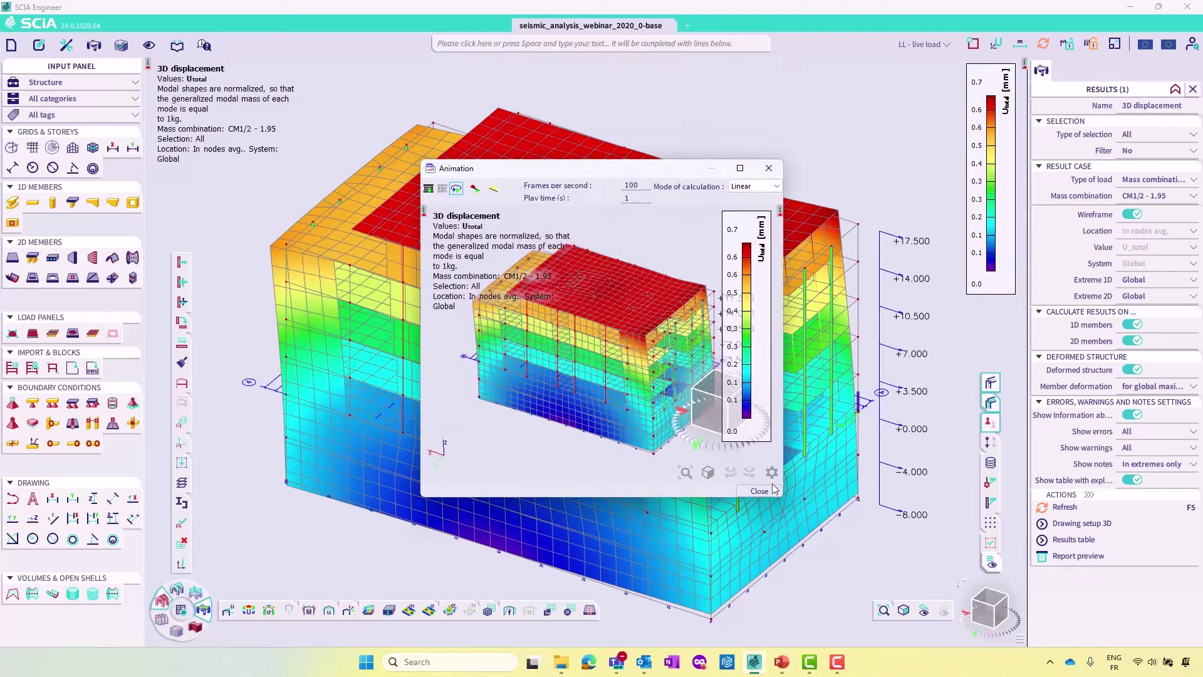
drag(782, 495, 1001, 574)
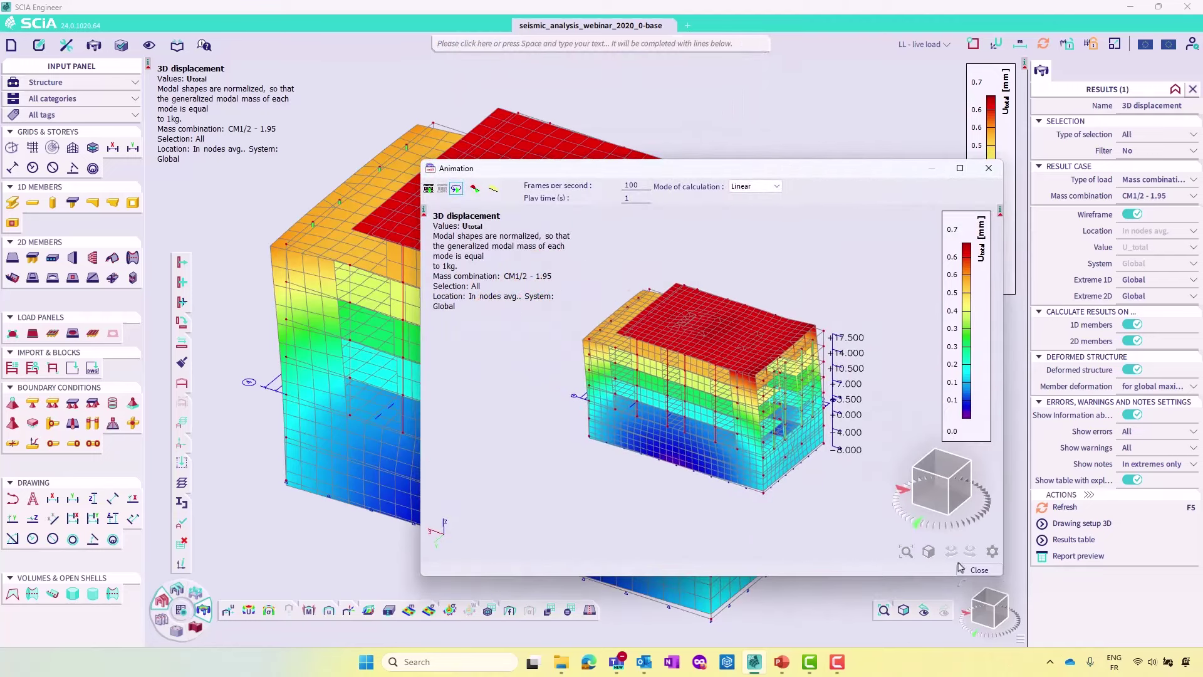
click(430, 191)
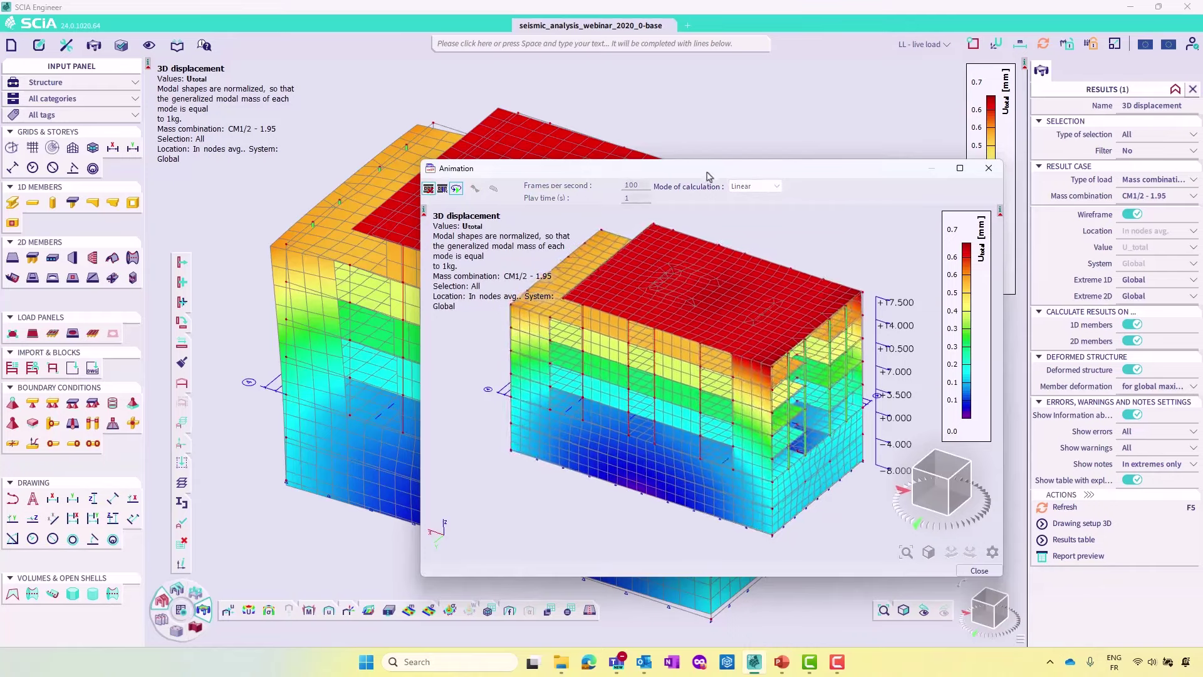
drag(708, 176, 595, 173)
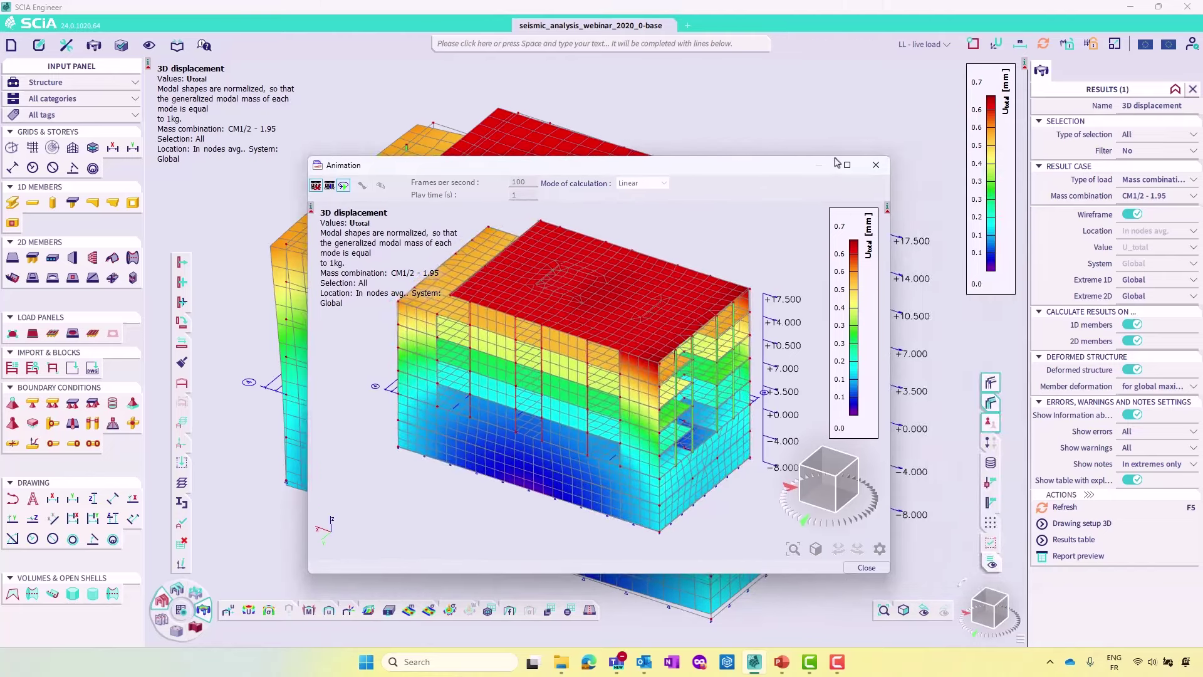
click(876, 164)
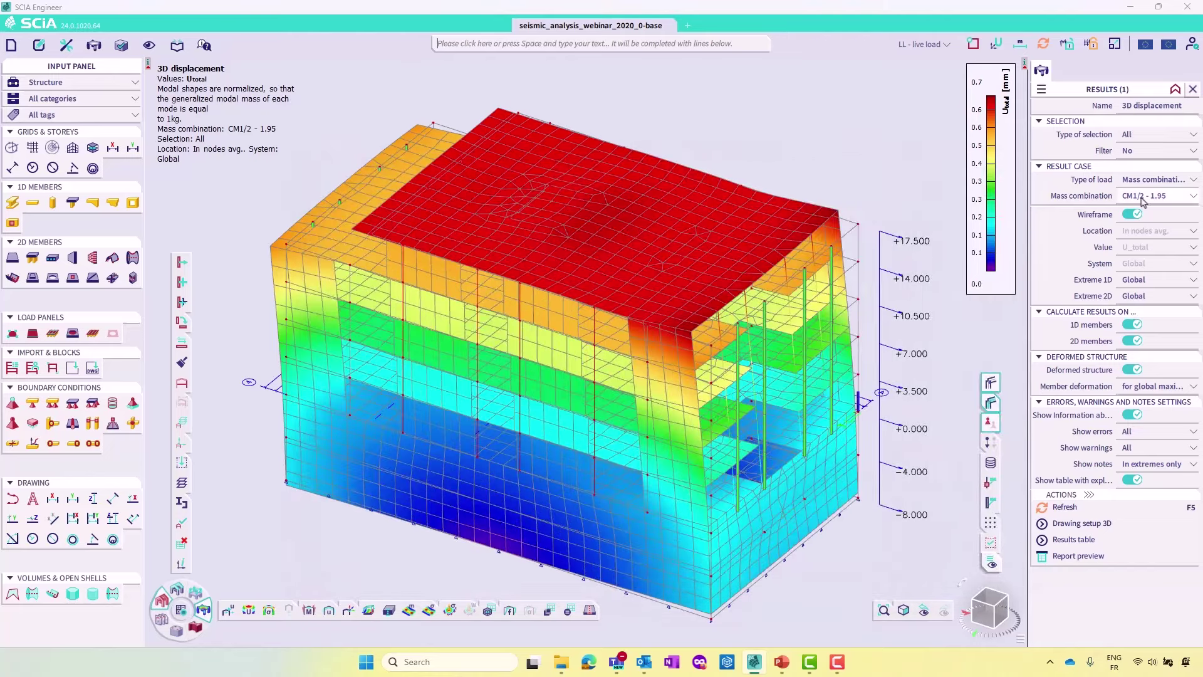
Switch the 3D displacement result to mass combination mode CM1/4 and refresh it
click(1143, 197)
click(1162, 252)
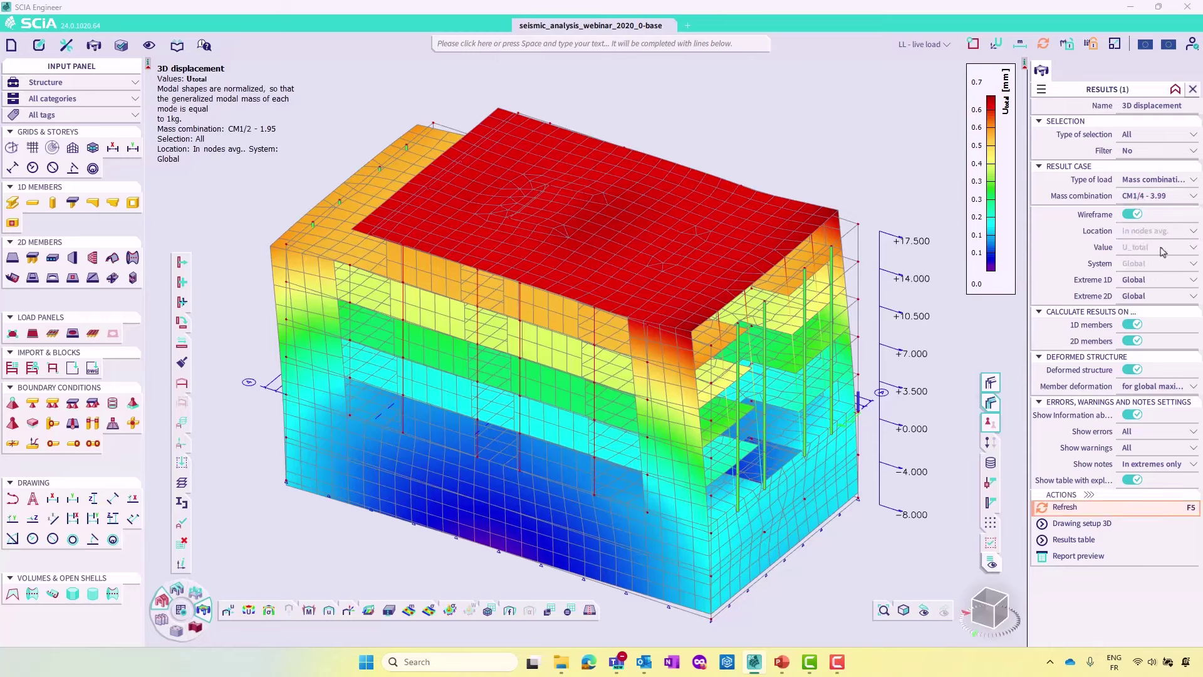
click(1125, 508)
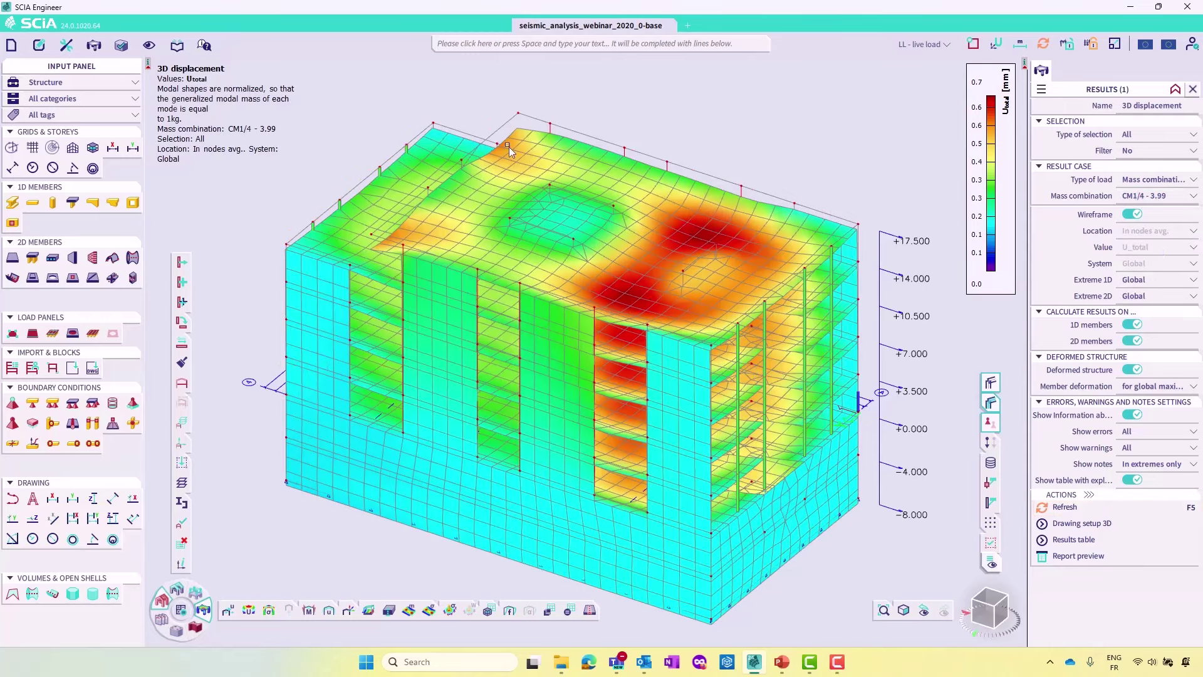
Open the animation window and play the CM1/4 mode shape
click(475, 48)
text(ani)
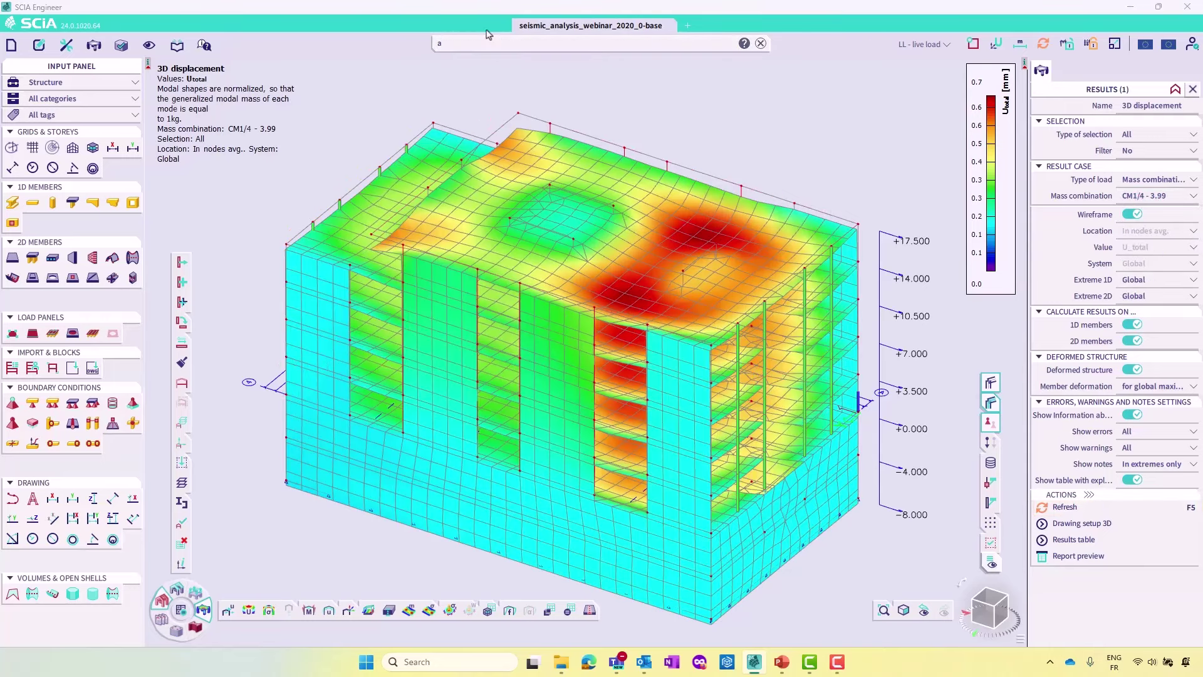
click(500, 76)
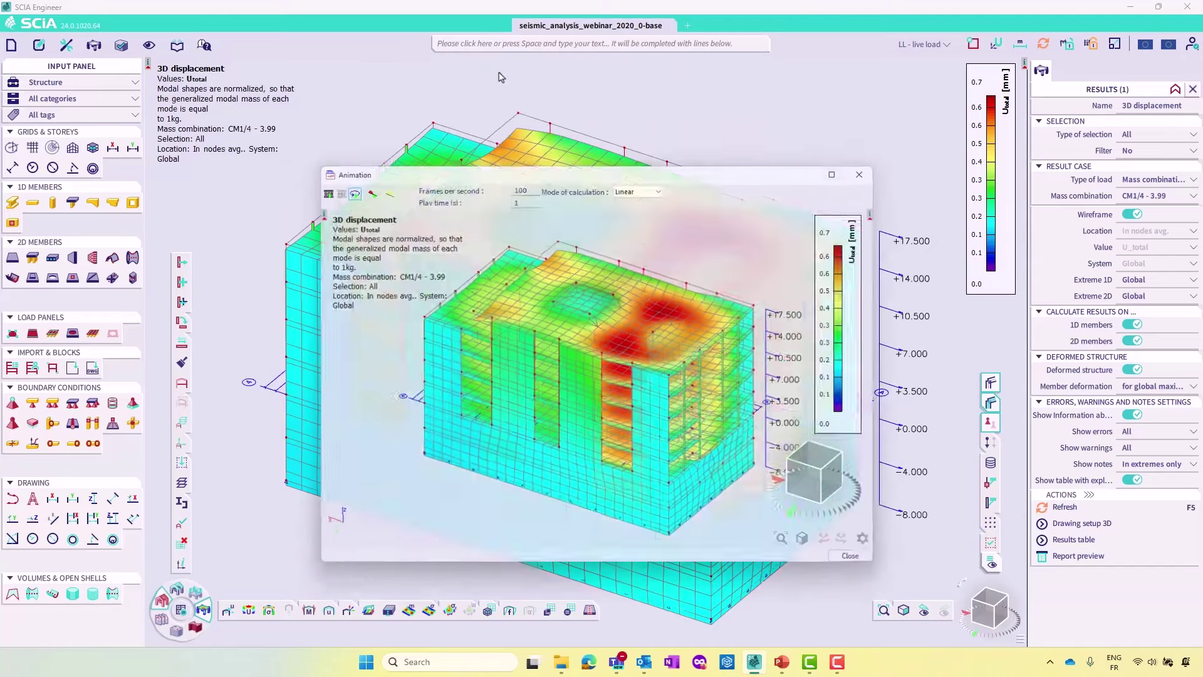
click(315, 186)
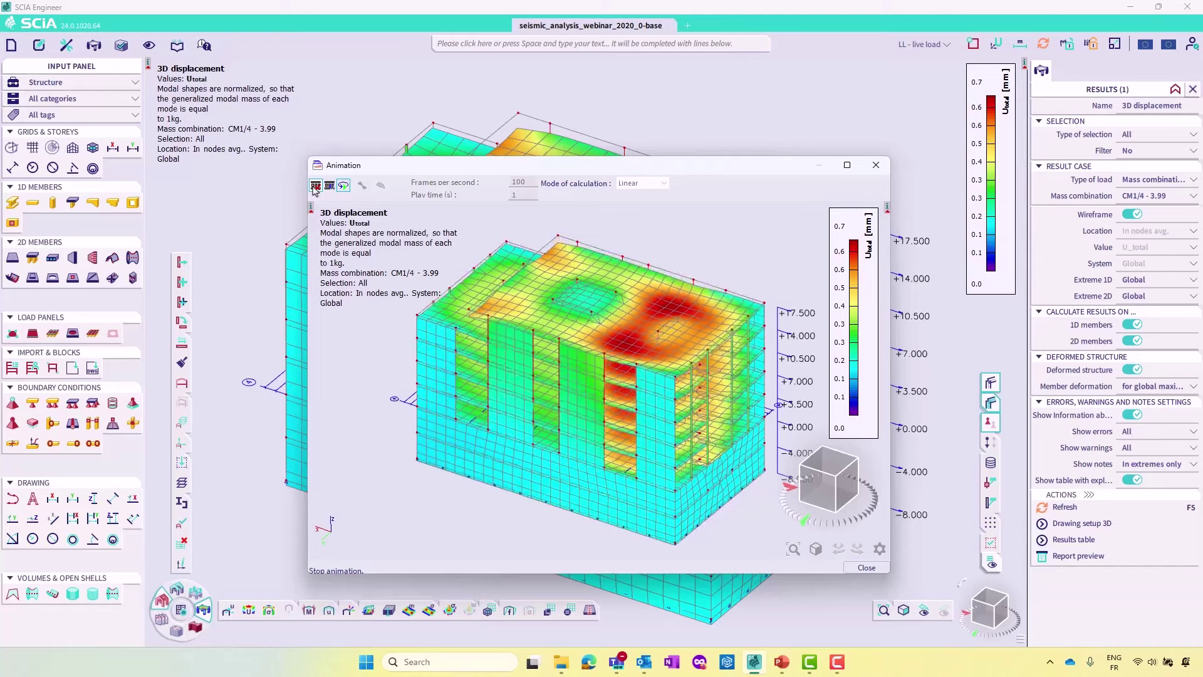
Close the animation window and list the mass combination modes available for the 3D displacement result
click(876, 164)
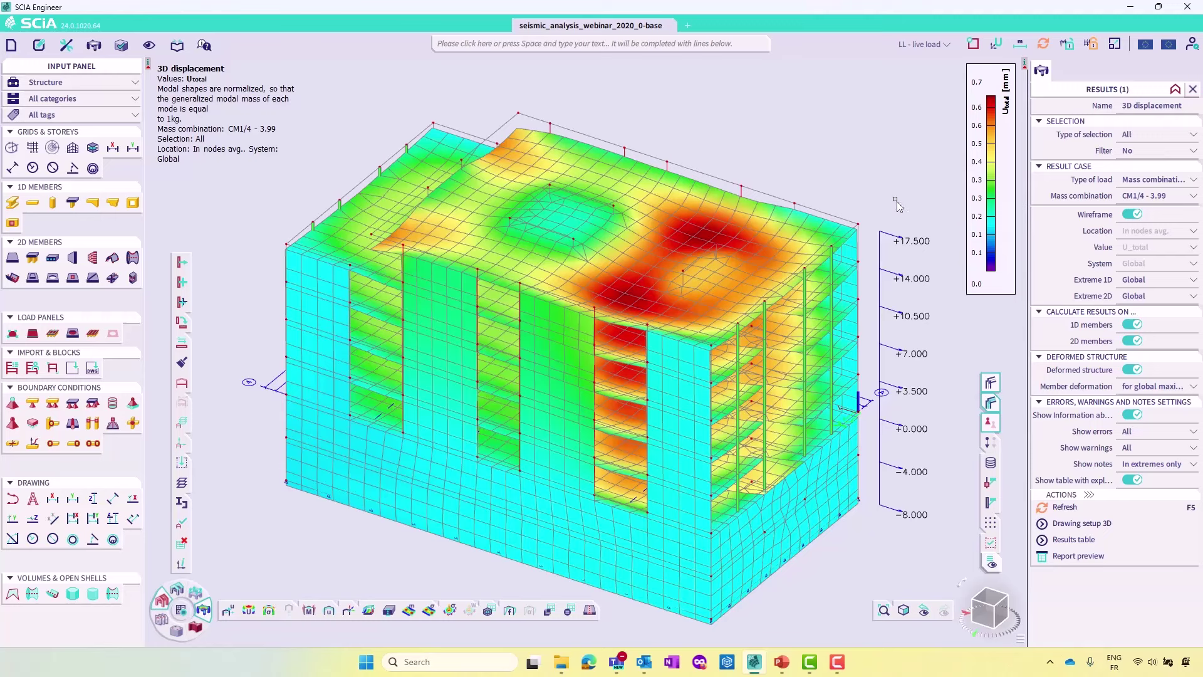
click(1155, 198)
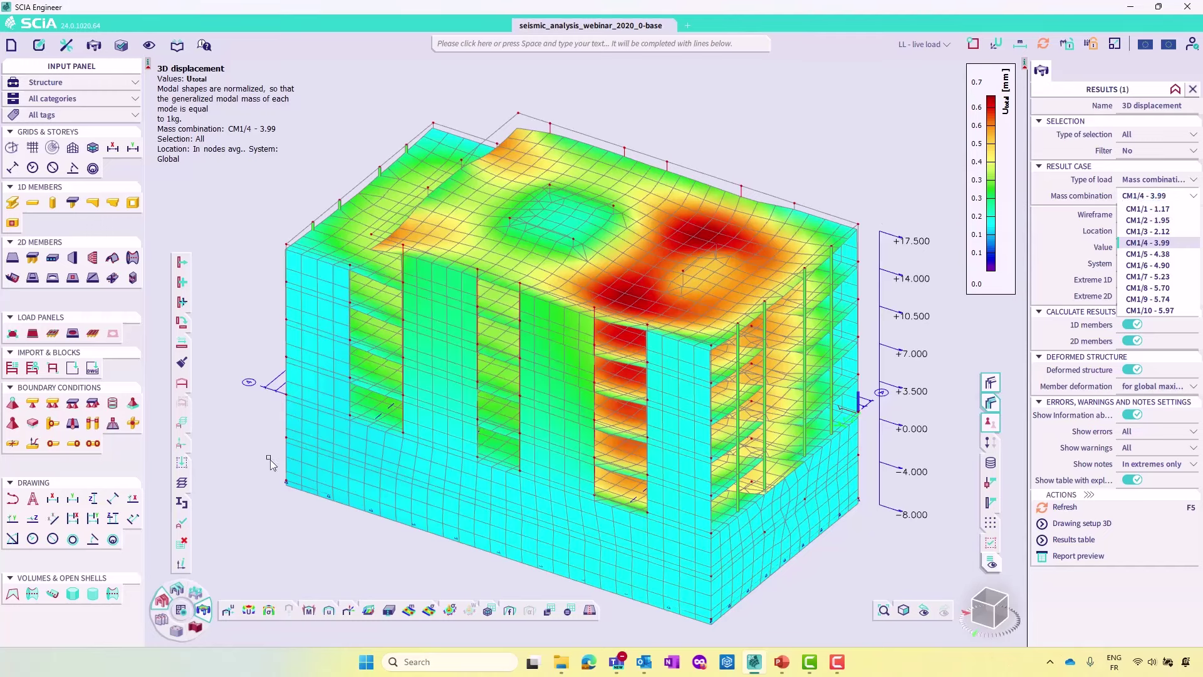
Open the calculation protocol and generate it for the Eigen frequency type
click(568, 613)
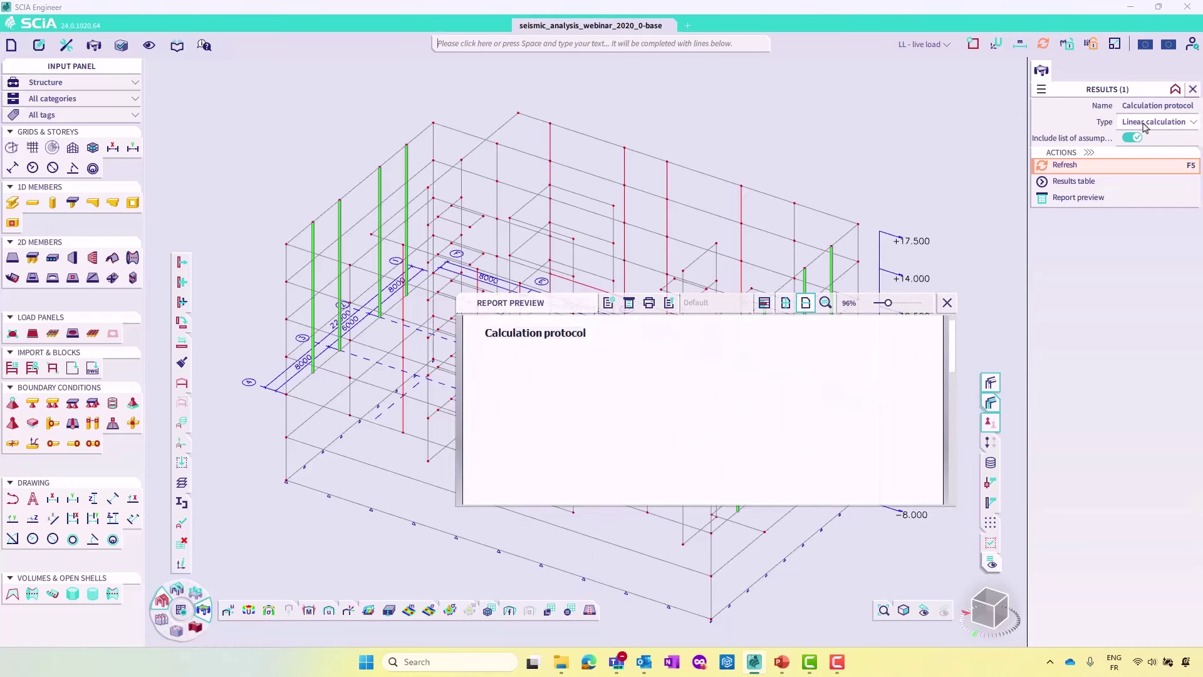
click(1144, 125)
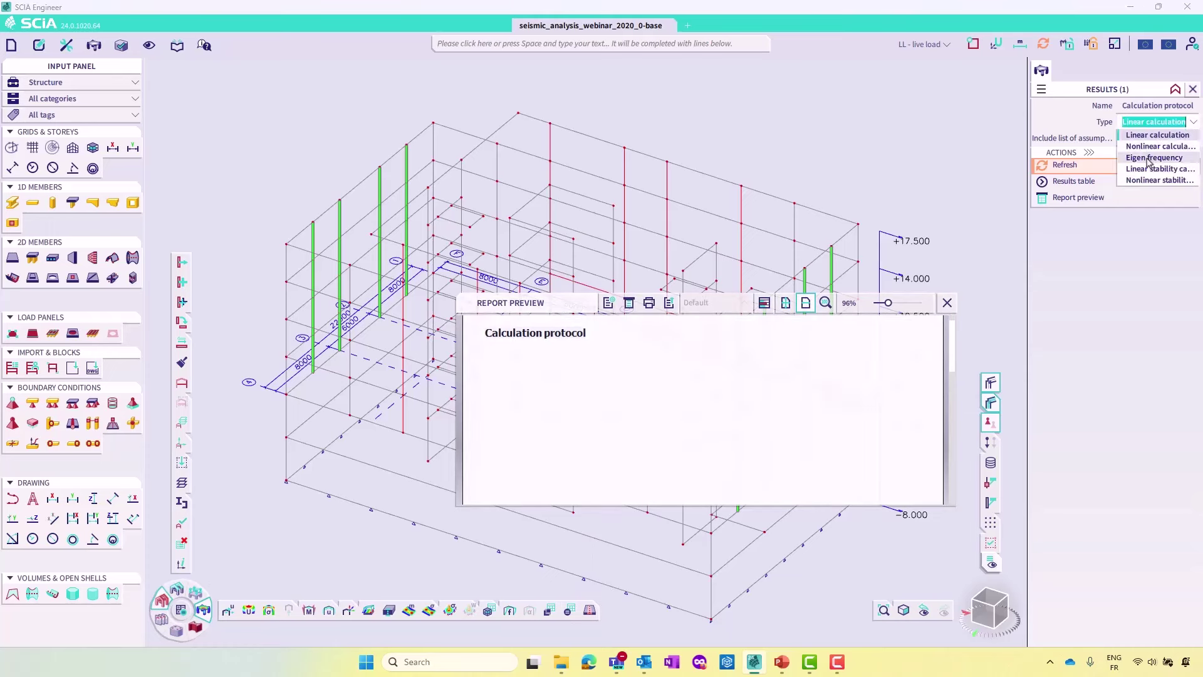
click(1148, 161)
click(1106, 164)
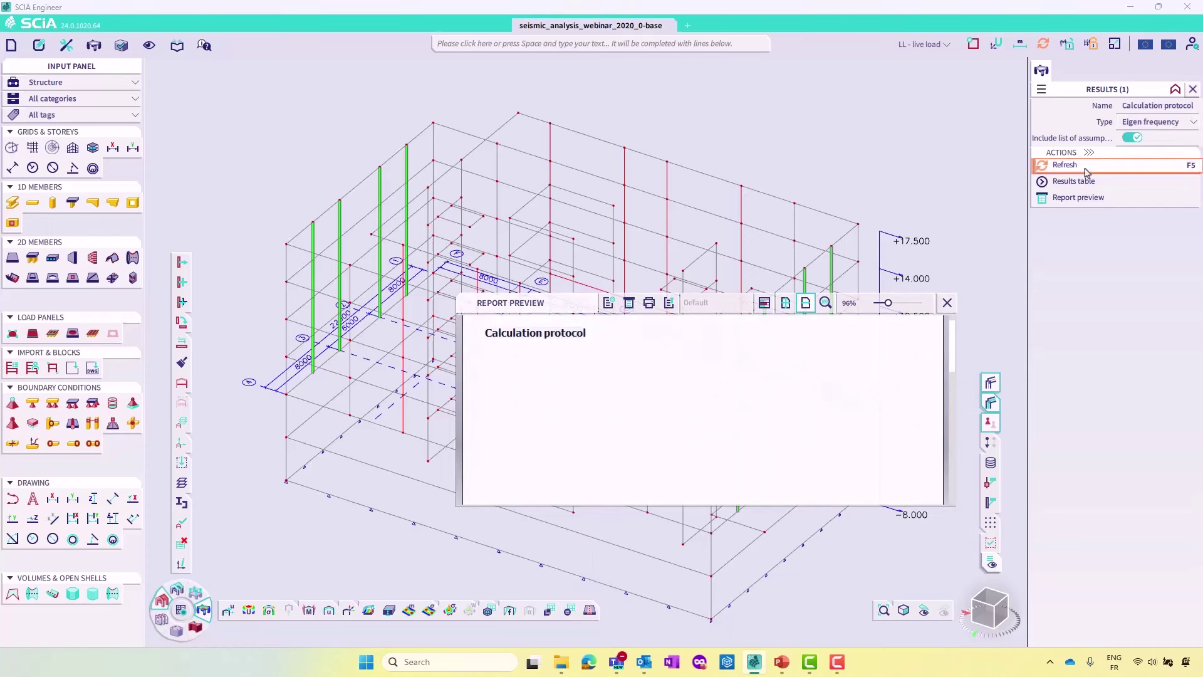
Reposition and enlarge the report preview at 120% zoom to read the full relative modal masses table
drag(554, 302, 502, 160)
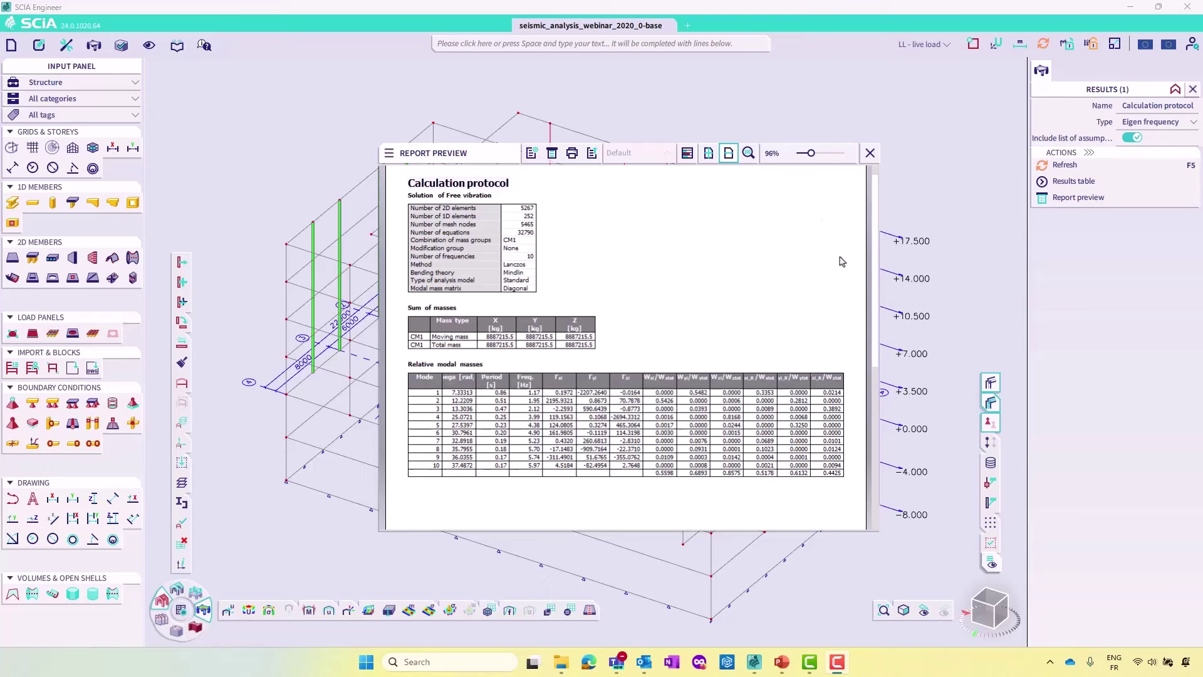
drag(811, 154, 816, 154)
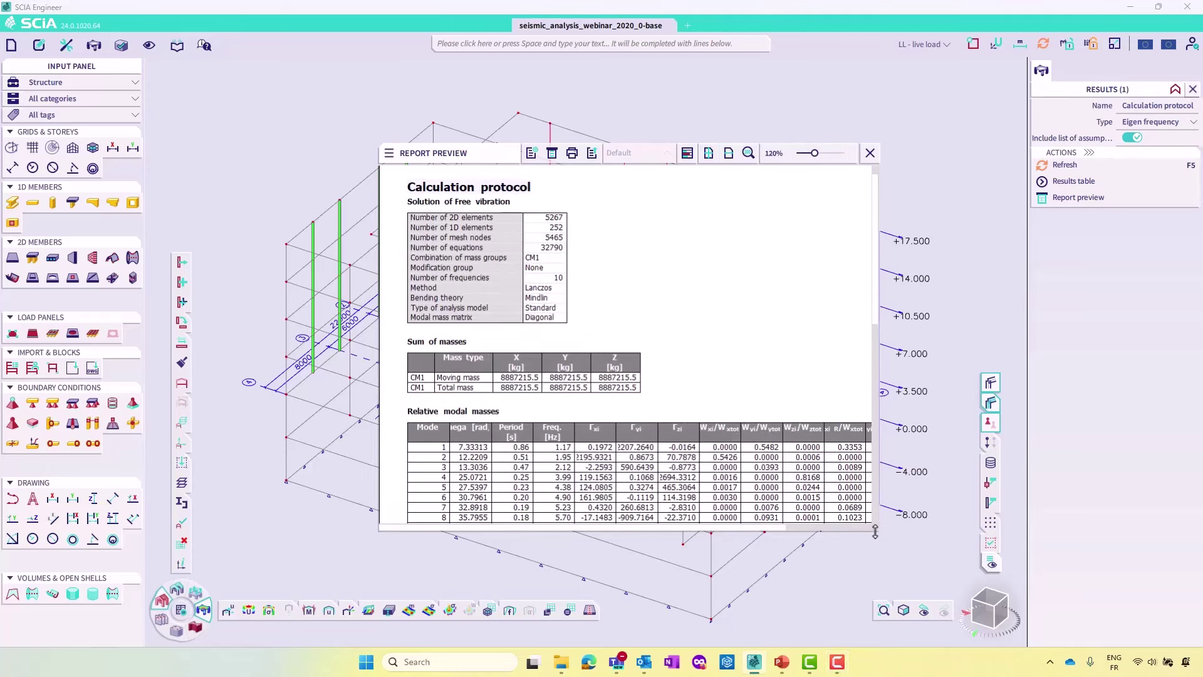
drag(875, 531, 989, 569)
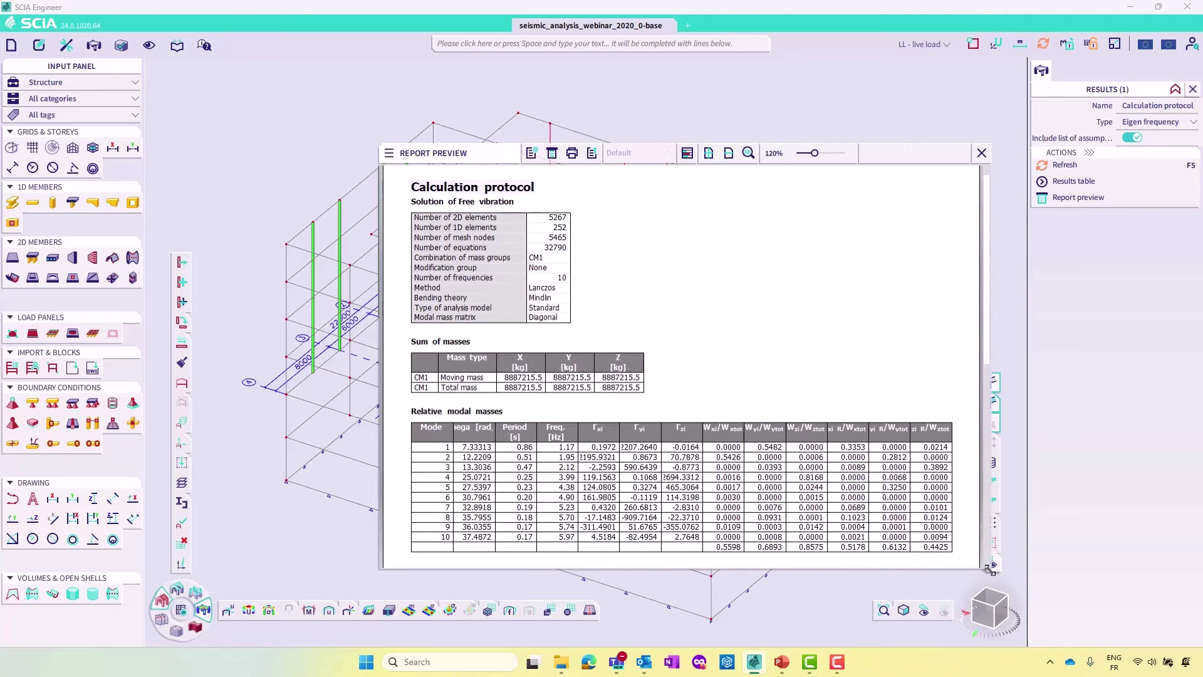
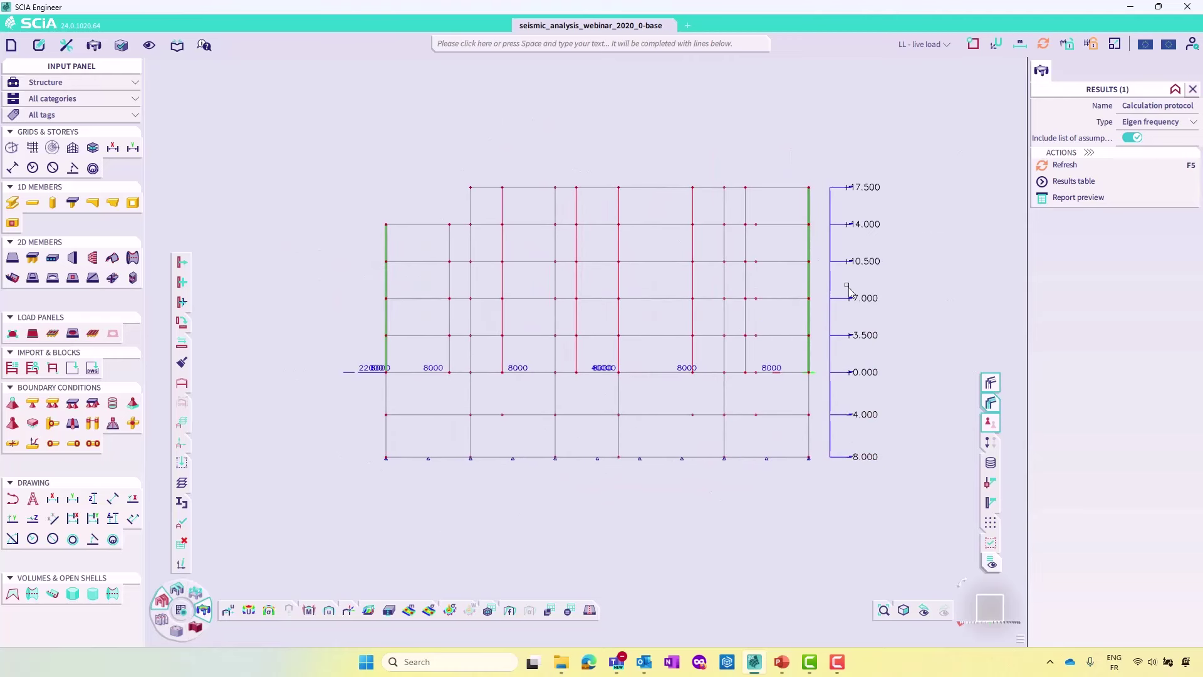
Examine the building's storey levels and heights in the Storey manager, then cancel without changes
ctrl+right_drag(927, 248, 908, 270)
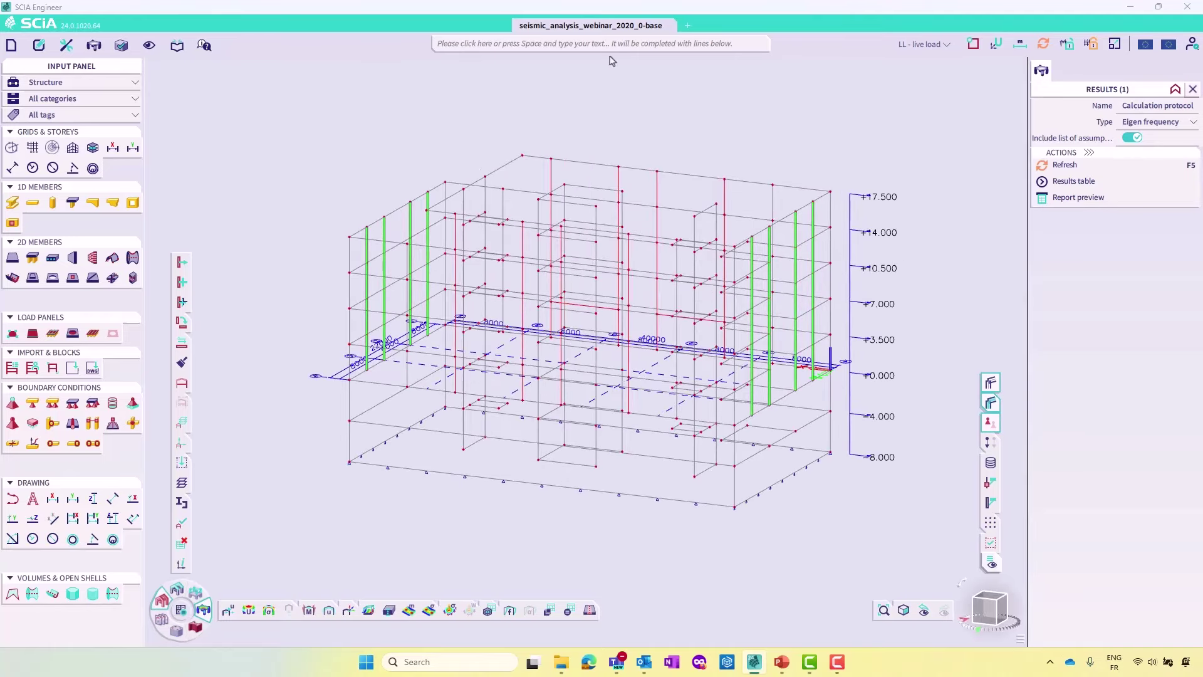
click(549, 43)
text(Storey)
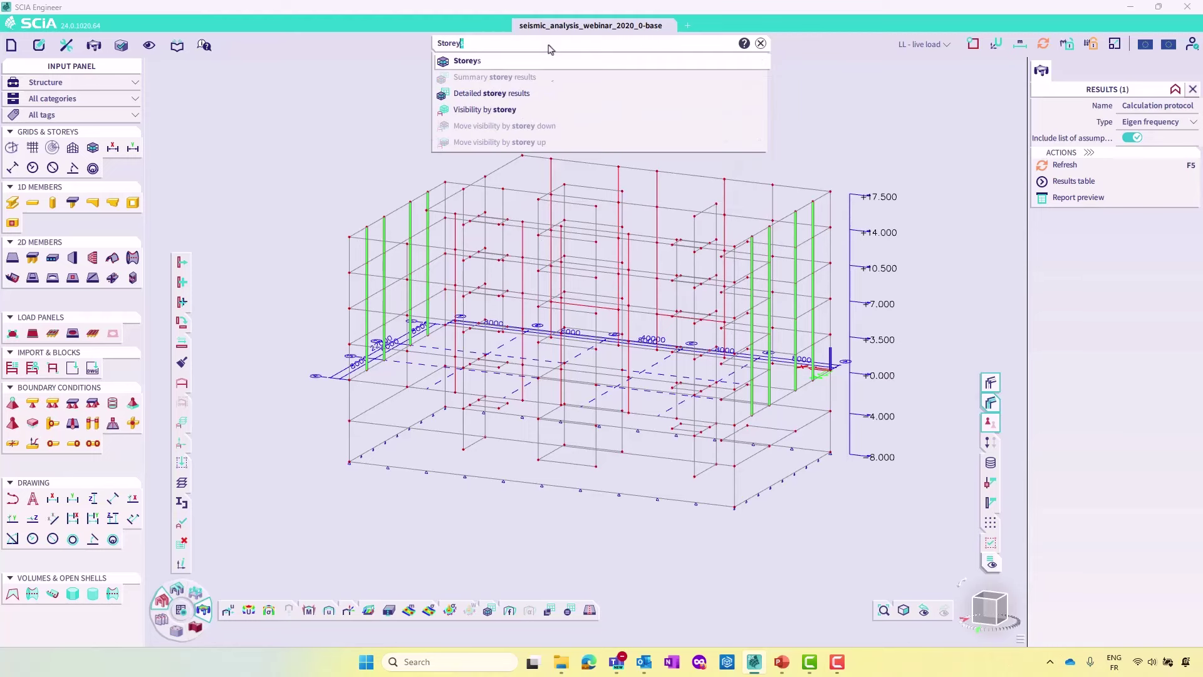
click(552, 62)
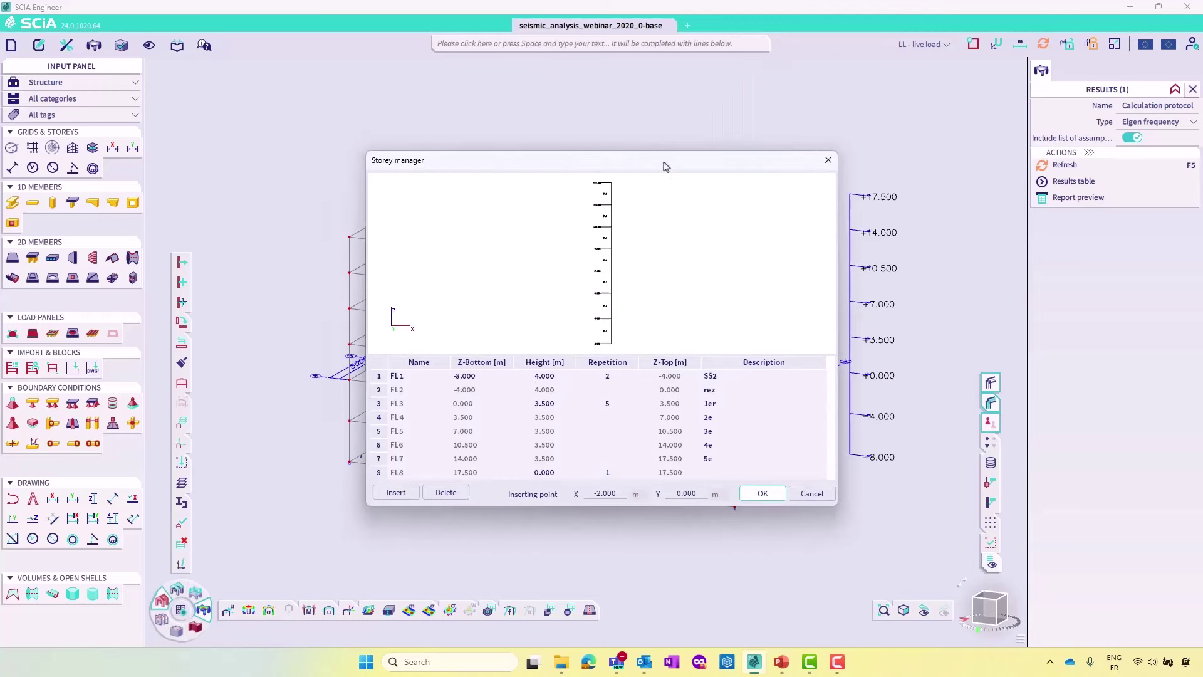
drag(663, 163, 511, 183)
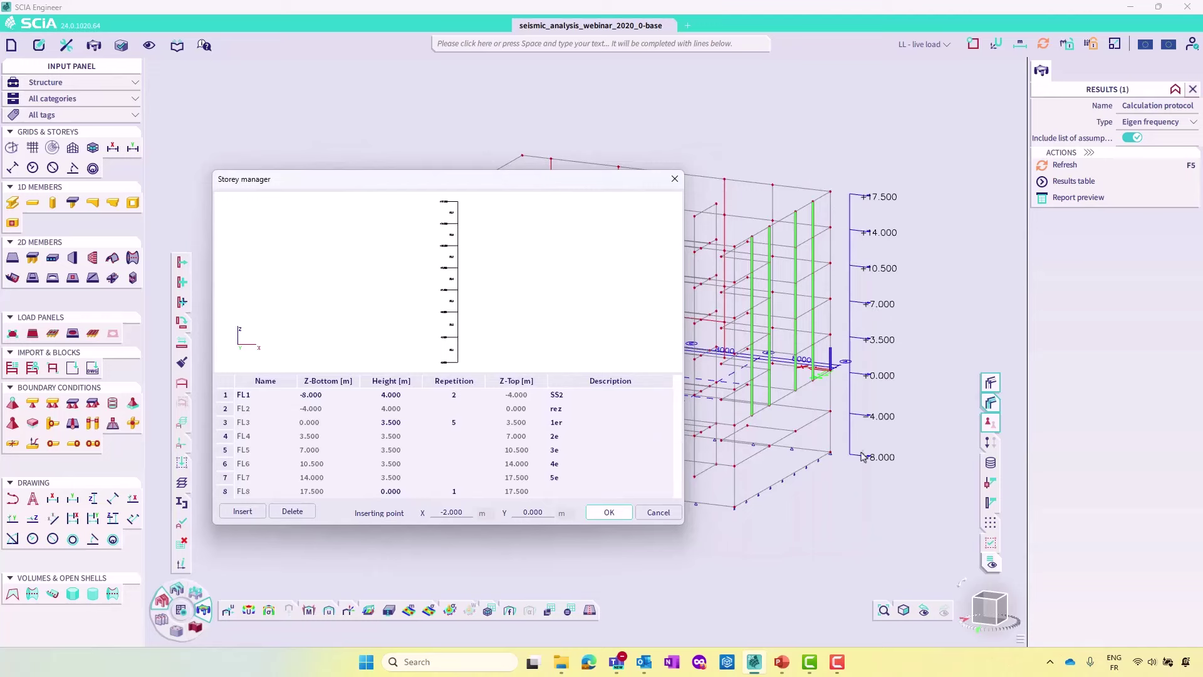
click(657, 513)
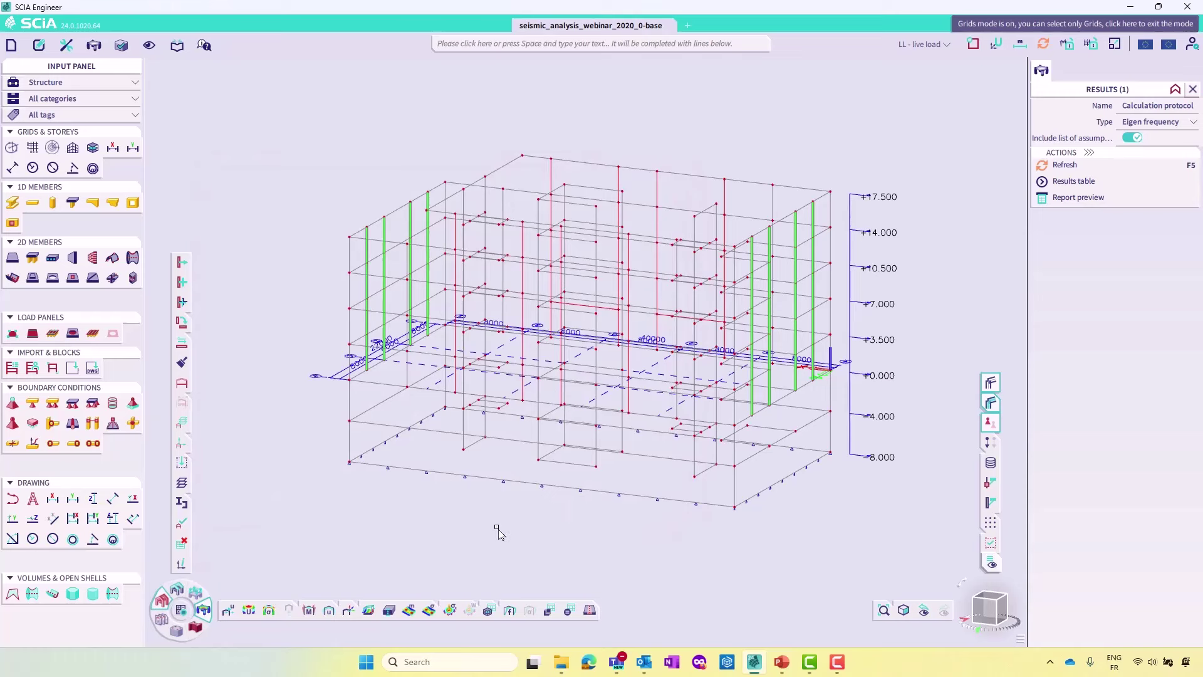
Enable Use IRS (Improved Reduced System) in the Dynamics solver settings of the FE analysis
click(11, 44)
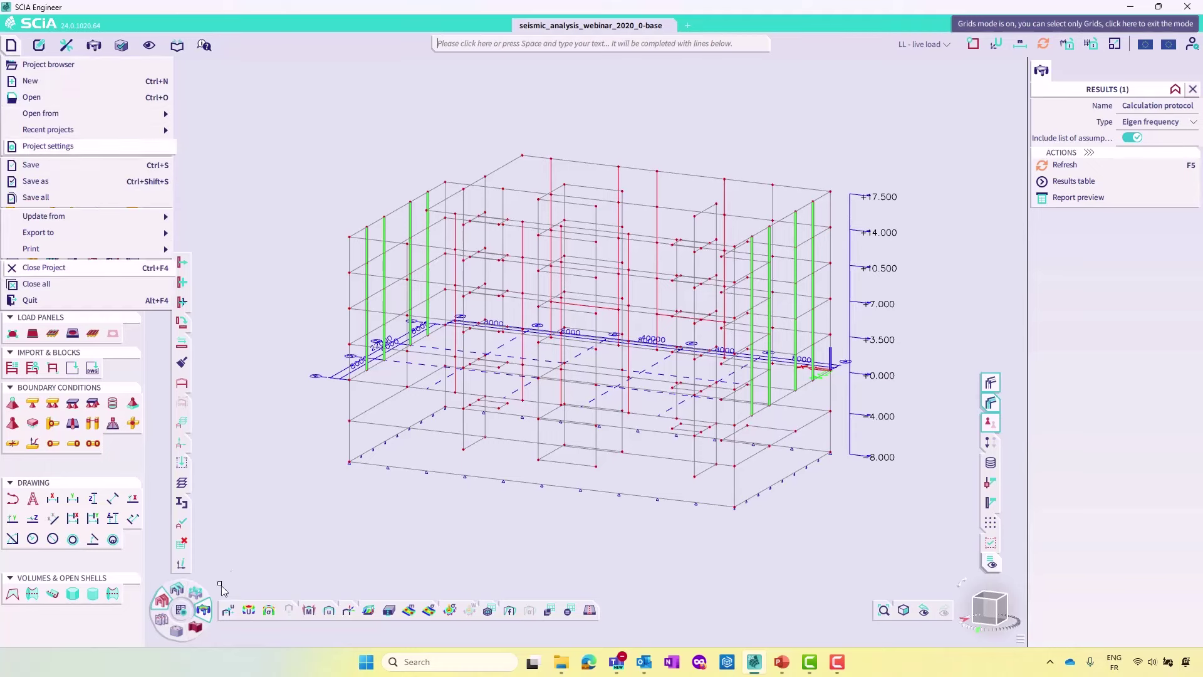
click(183, 610)
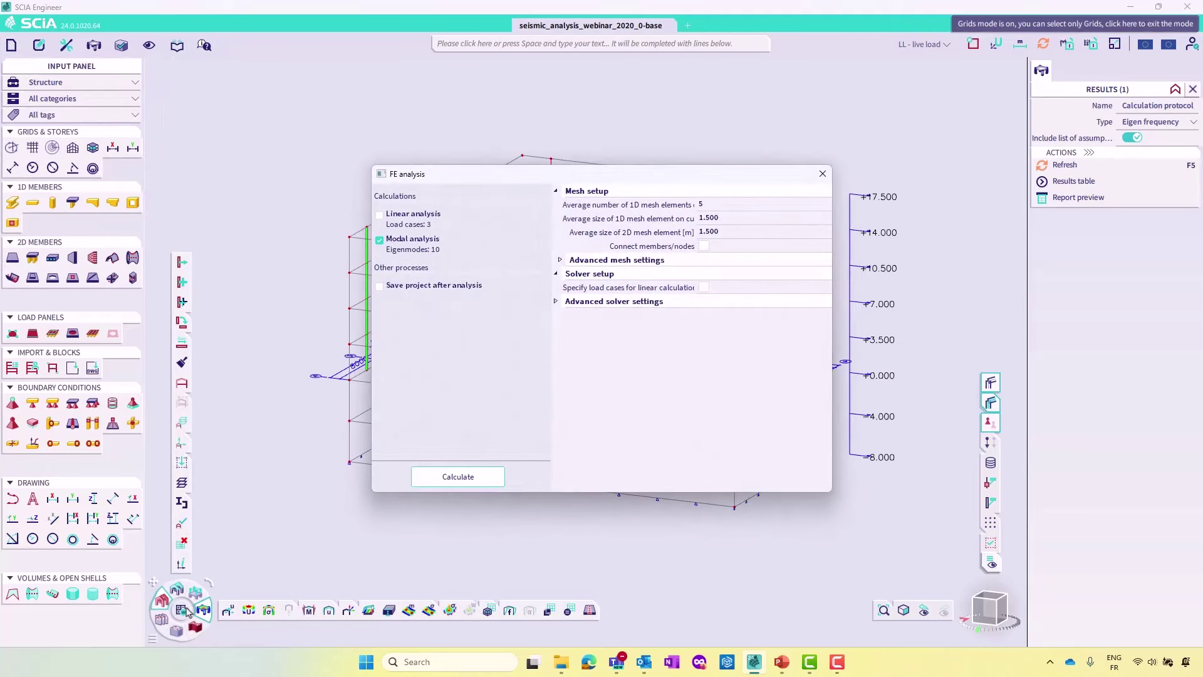
click(556, 302)
scroll(669, 413, down, 5)
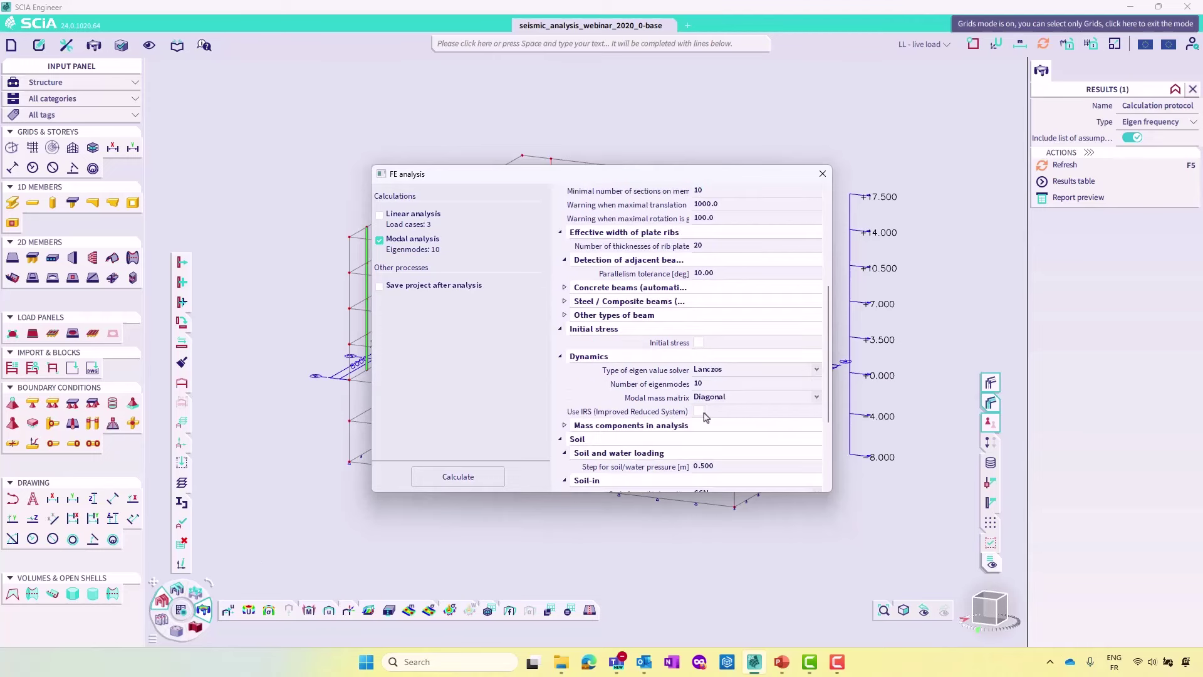
click(700, 411)
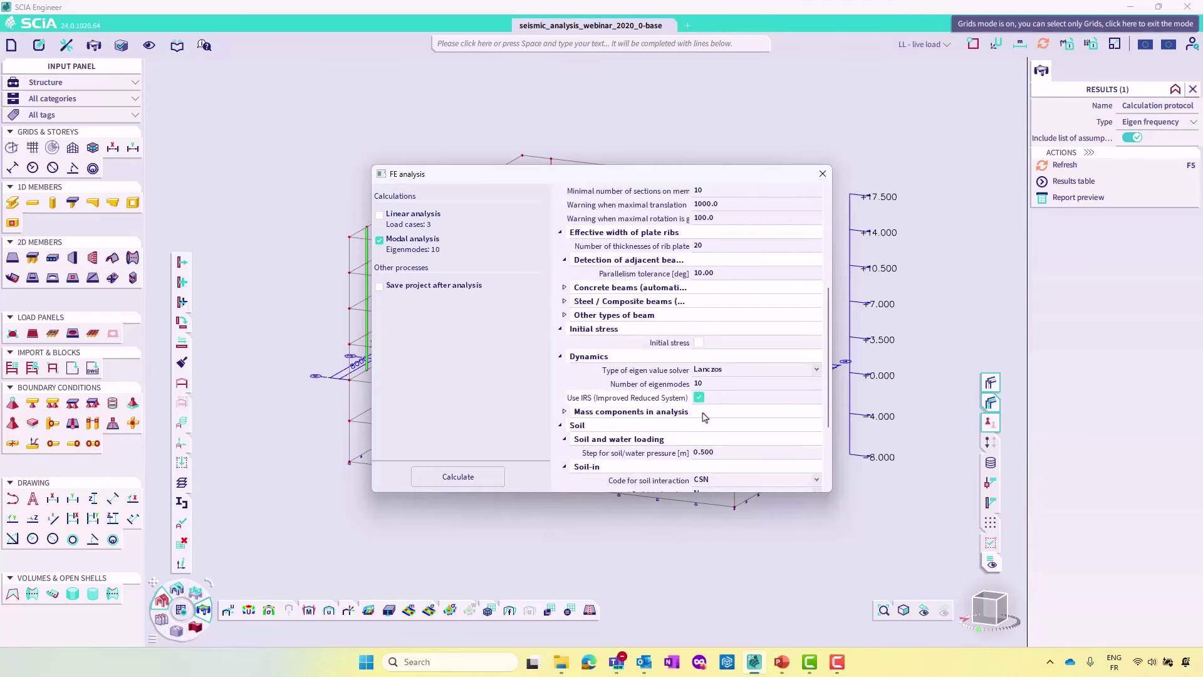
Run the modal analysis with the IRS method and close the calculation process window when it finishes
drag(704, 175, 619, 173)
click(377, 480)
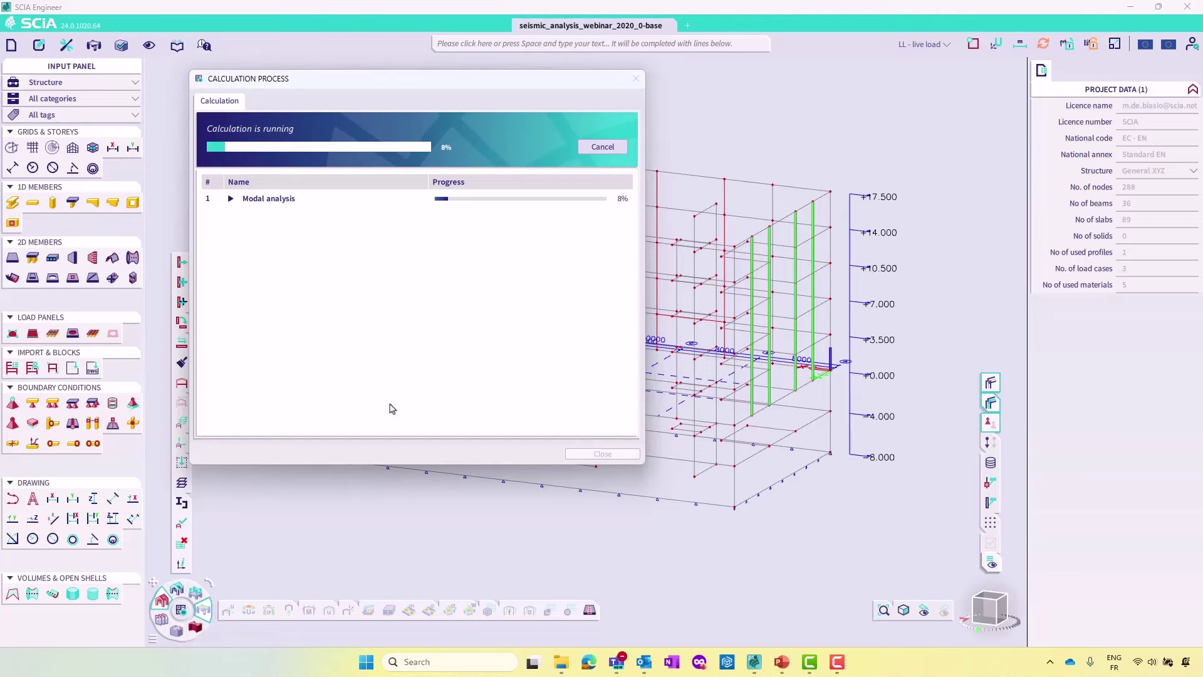
click(230, 199)
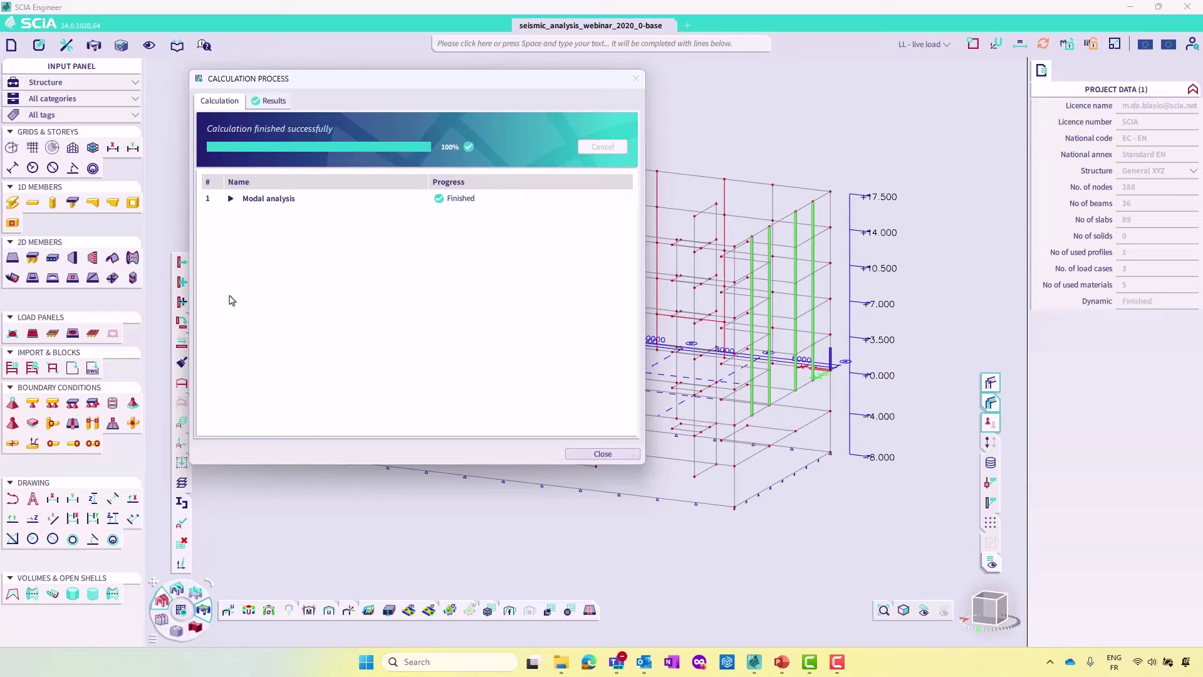
click(597, 455)
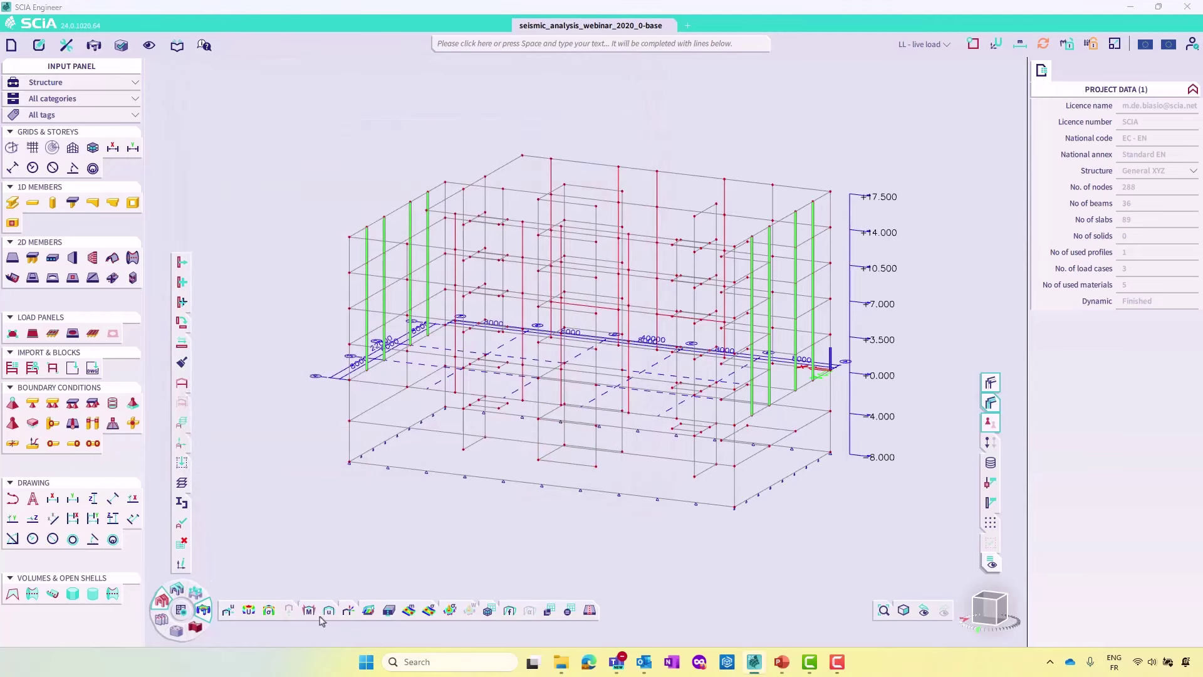
Display the 3D displacement result for mass combination mode CM1/1
click(250, 610)
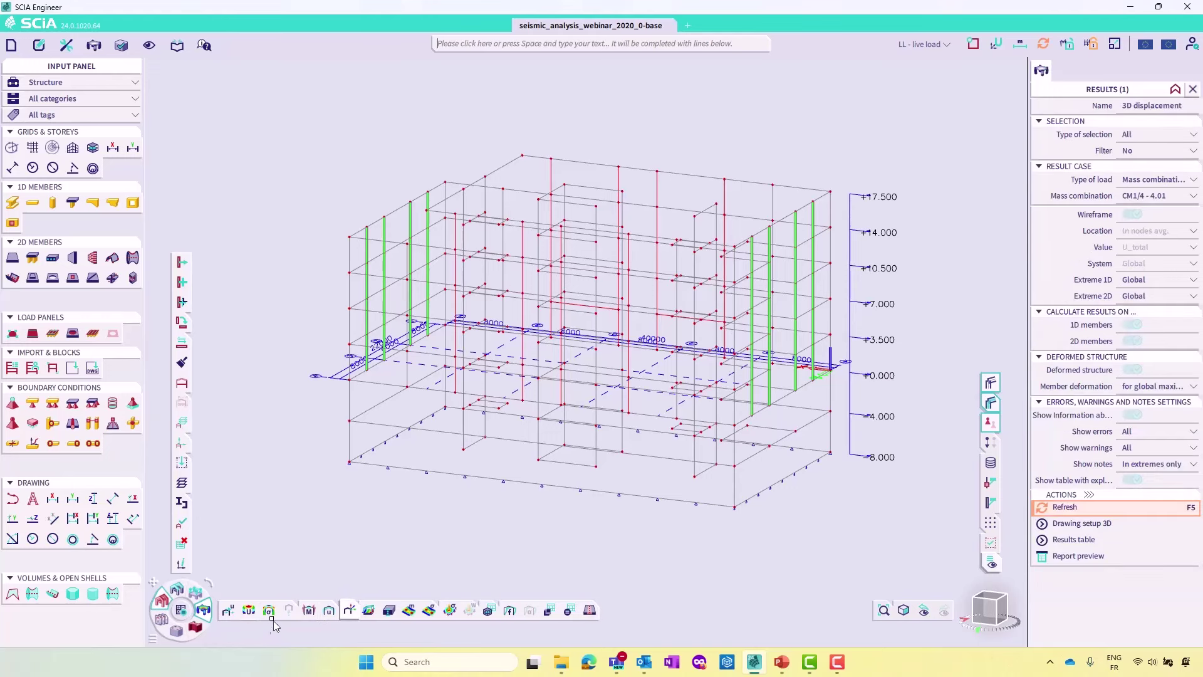
click(1169, 196)
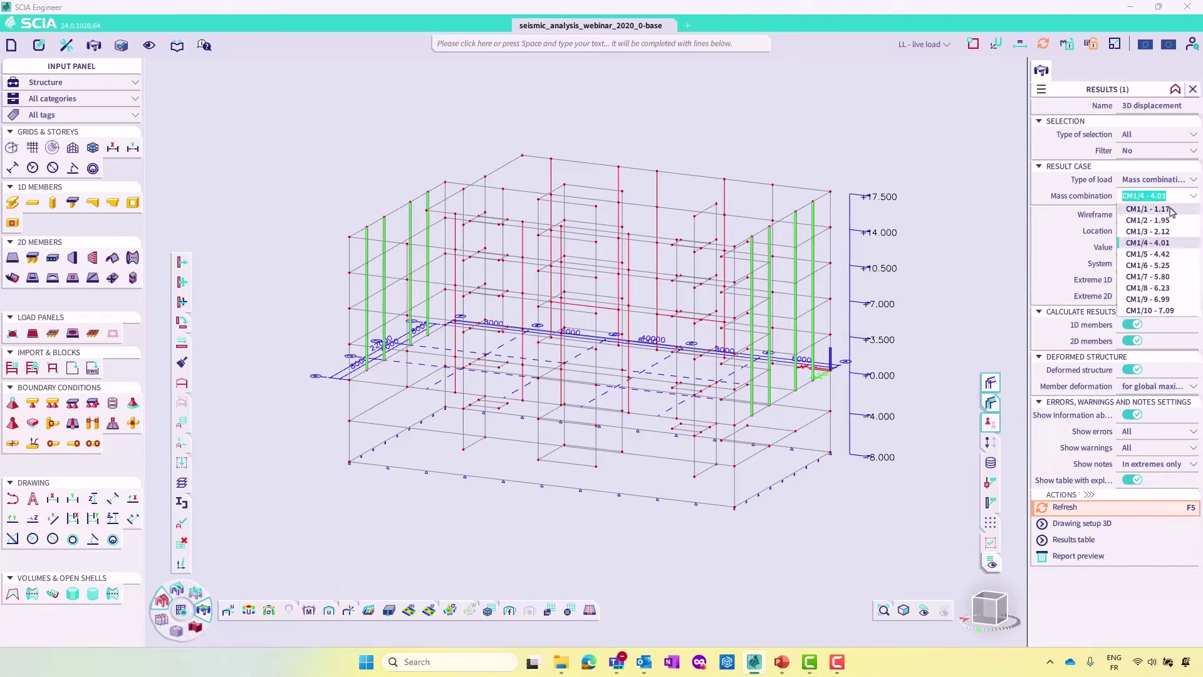
click(1169, 210)
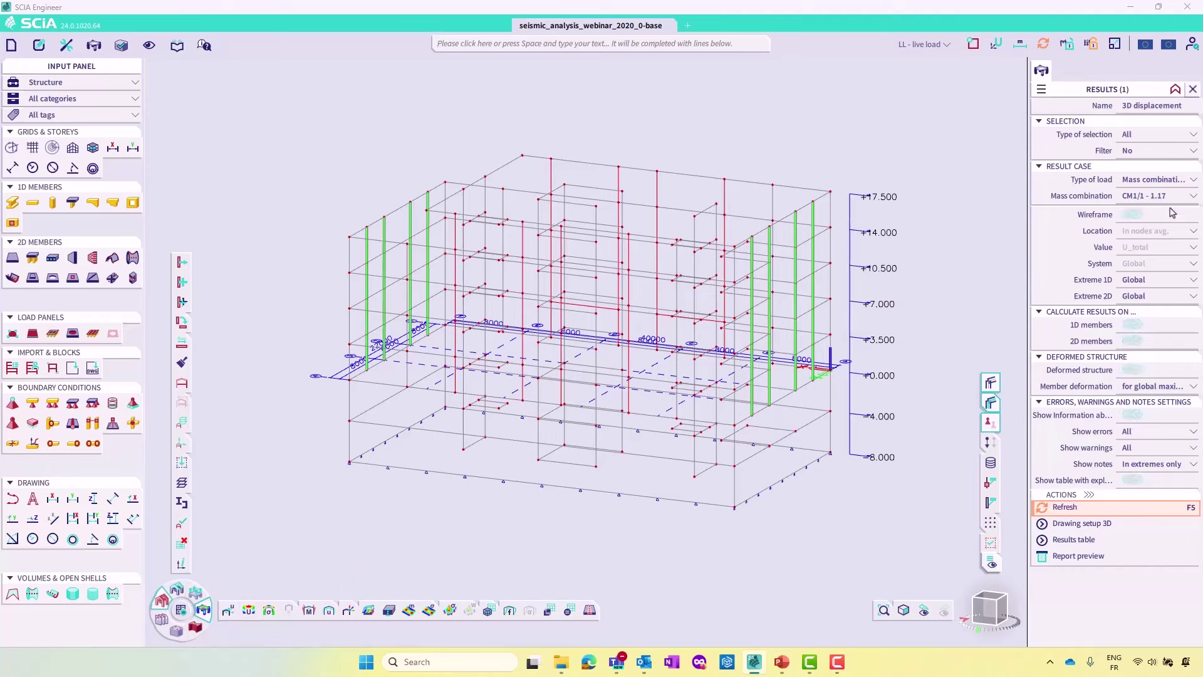
click(1087, 510)
drag(993, 617, 991, 623)
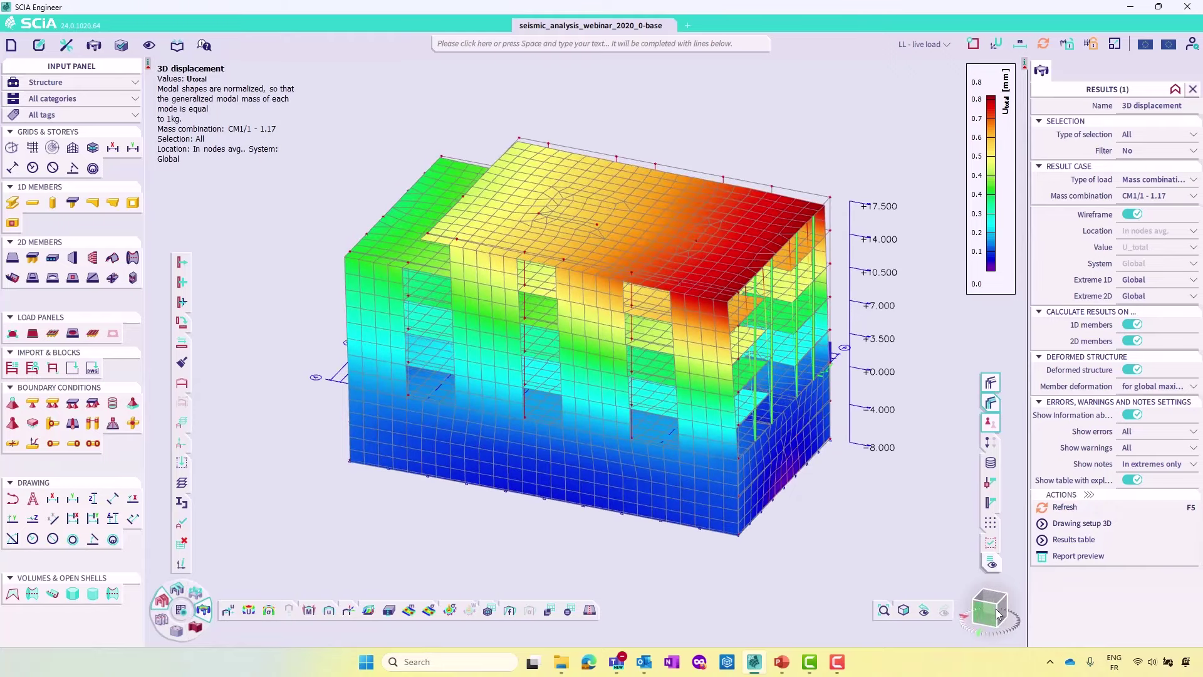
Switch the 3D displacement result to mass combination mode CM1/2 and refresh it
click(1180, 199)
click(1165, 228)
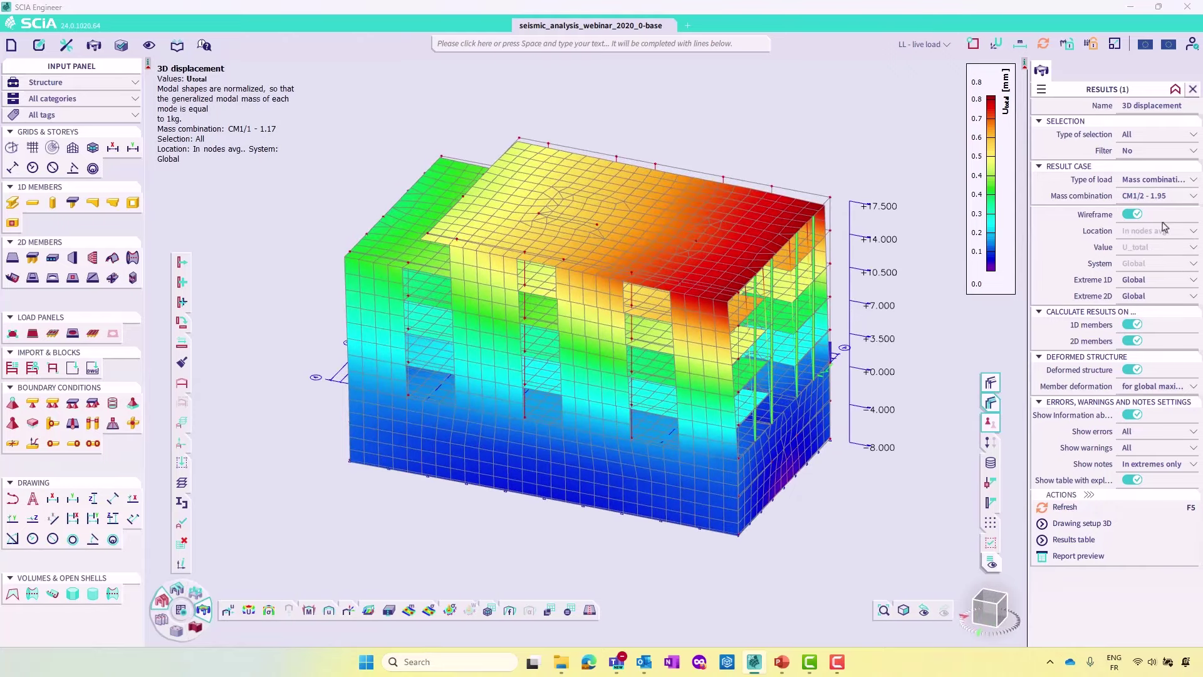
click(1063, 508)
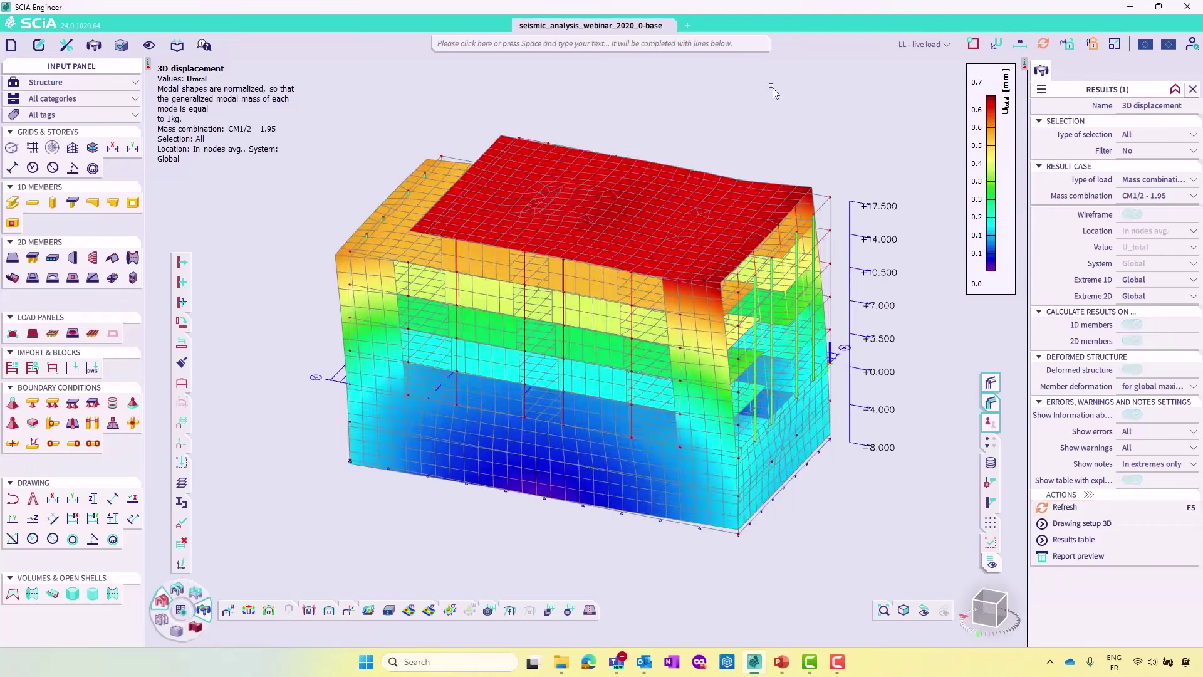
Play the CM1/2 mode shape in the animation window, then close the window
click(593, 44)
text(aim)
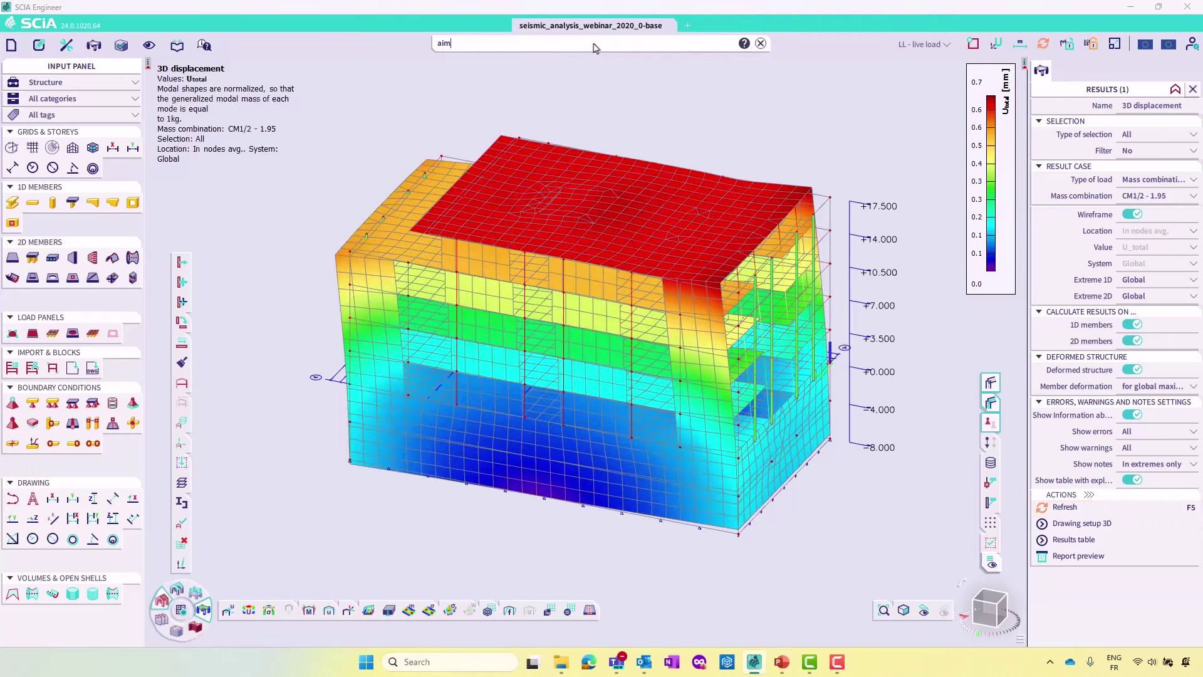
text(nima)
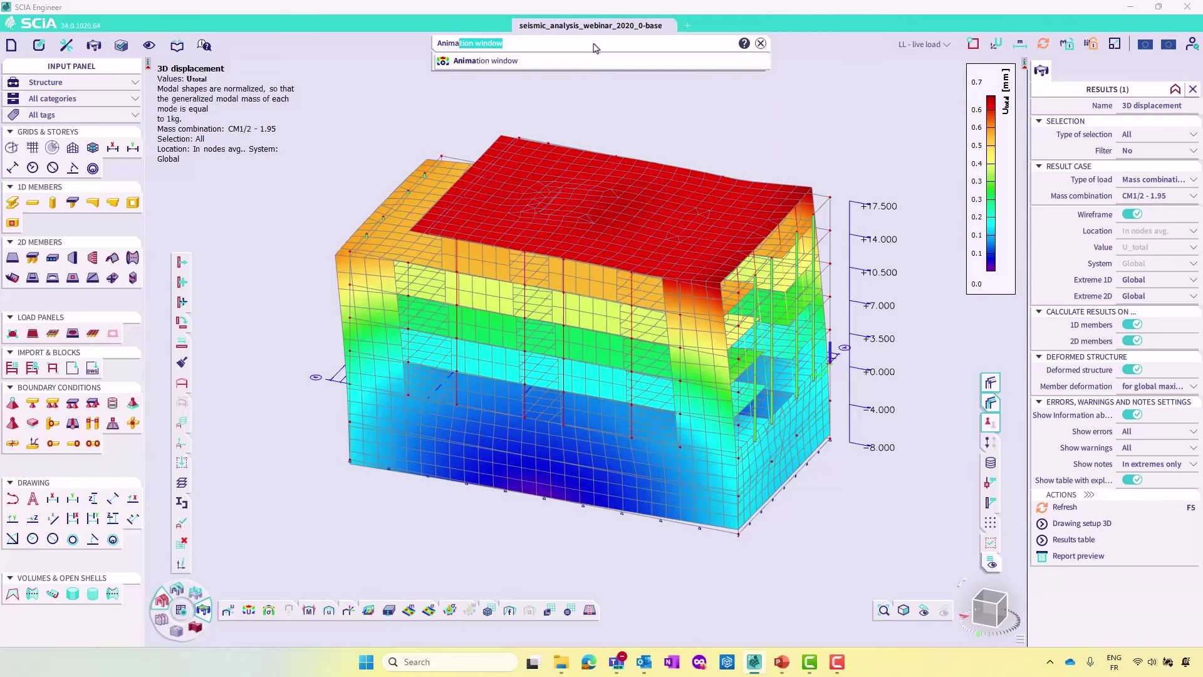
click(479, 65)
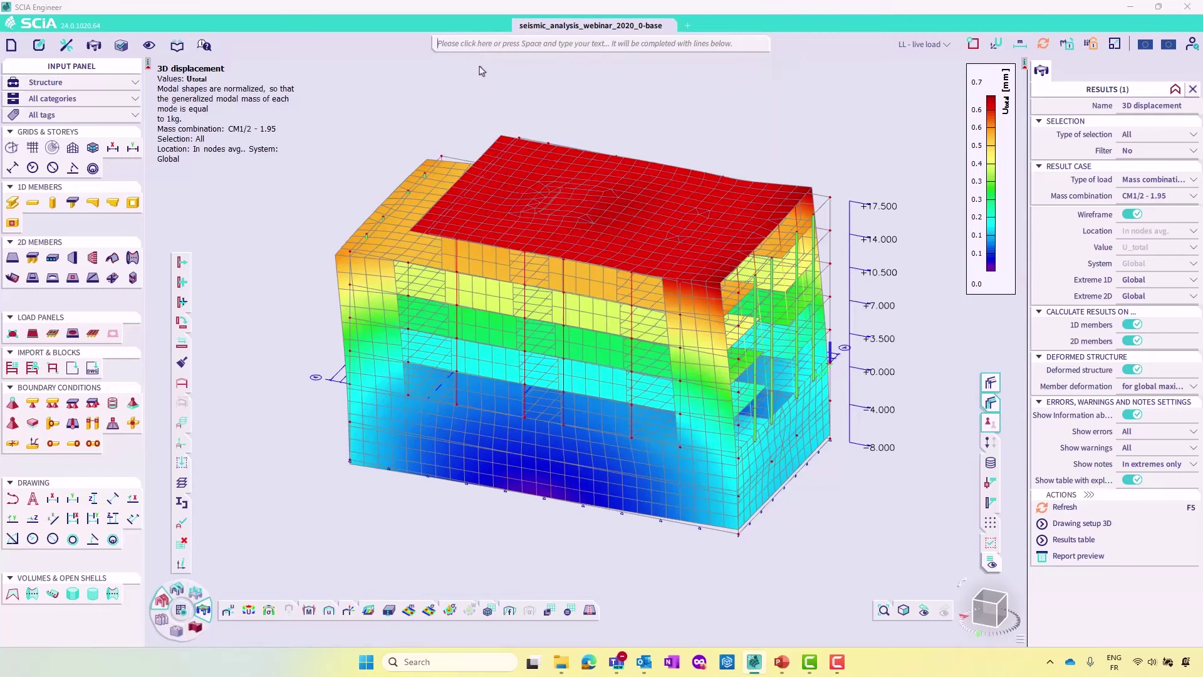
click(315, 186)
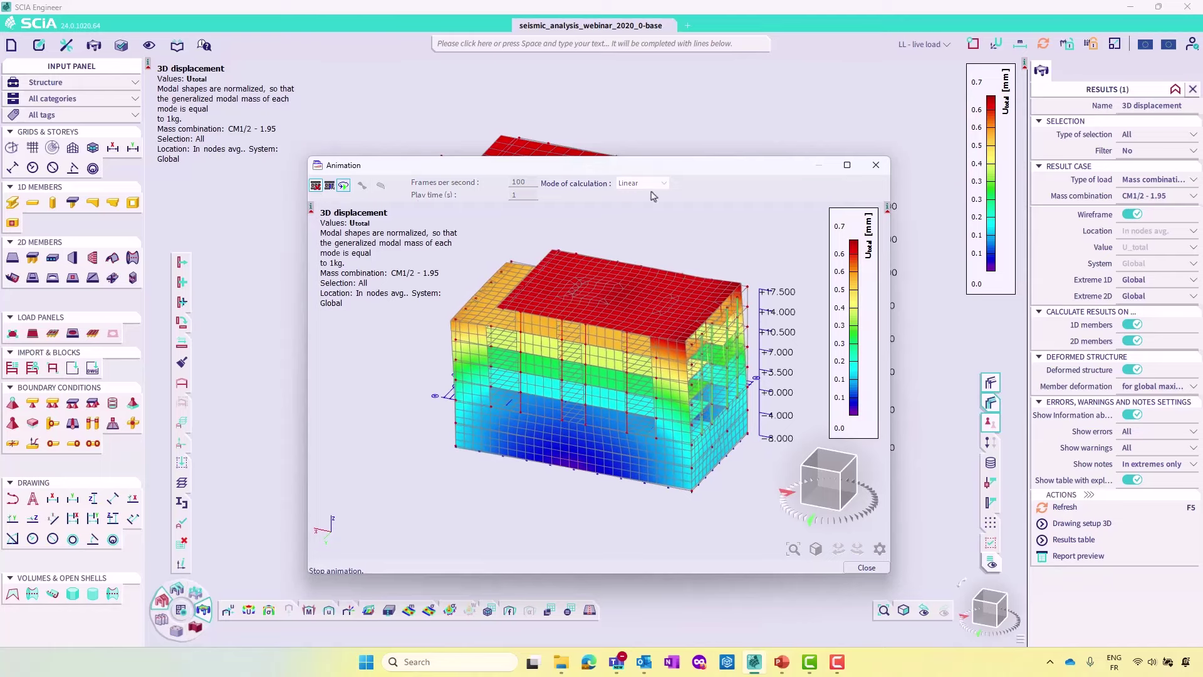
click(875, 165)
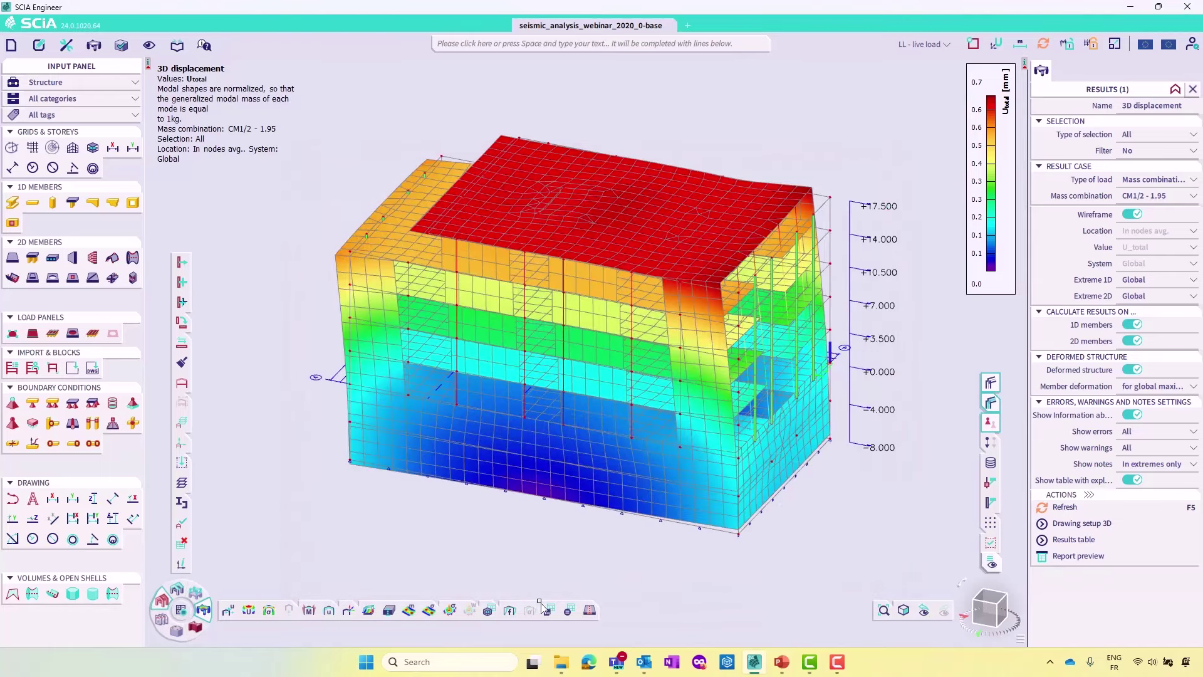
Review the Eigen frequency calculation protocol for the IRS analysis, then close the report preview
click(569, 612)
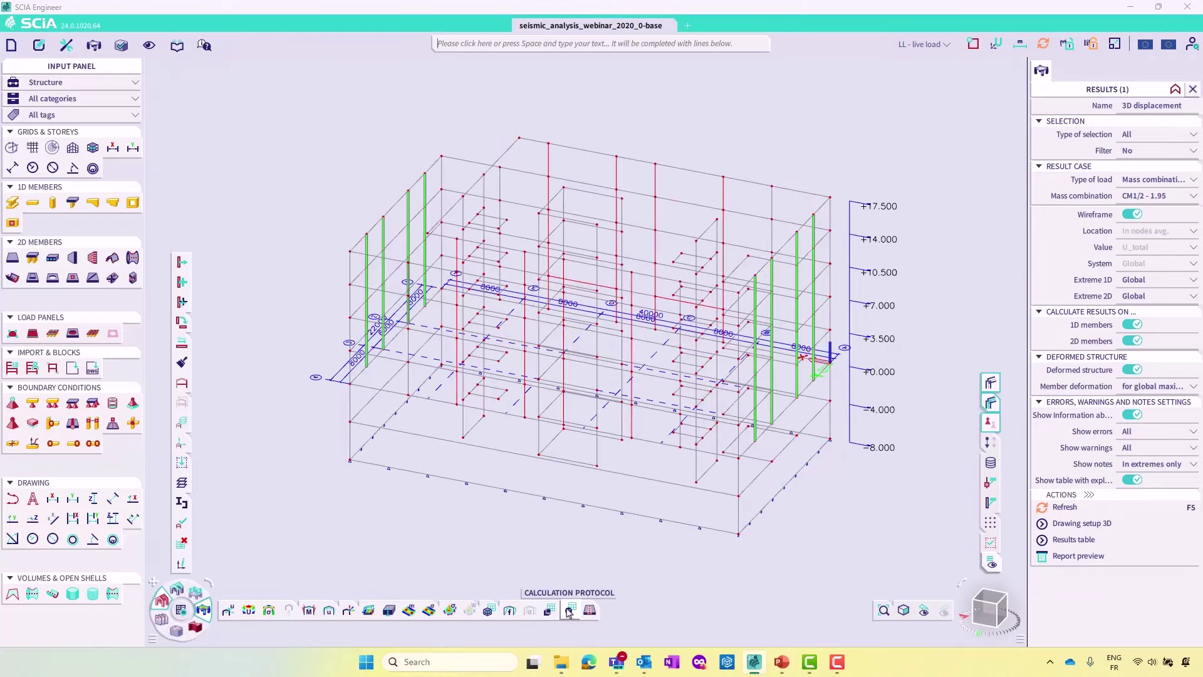
click(1150, 163)
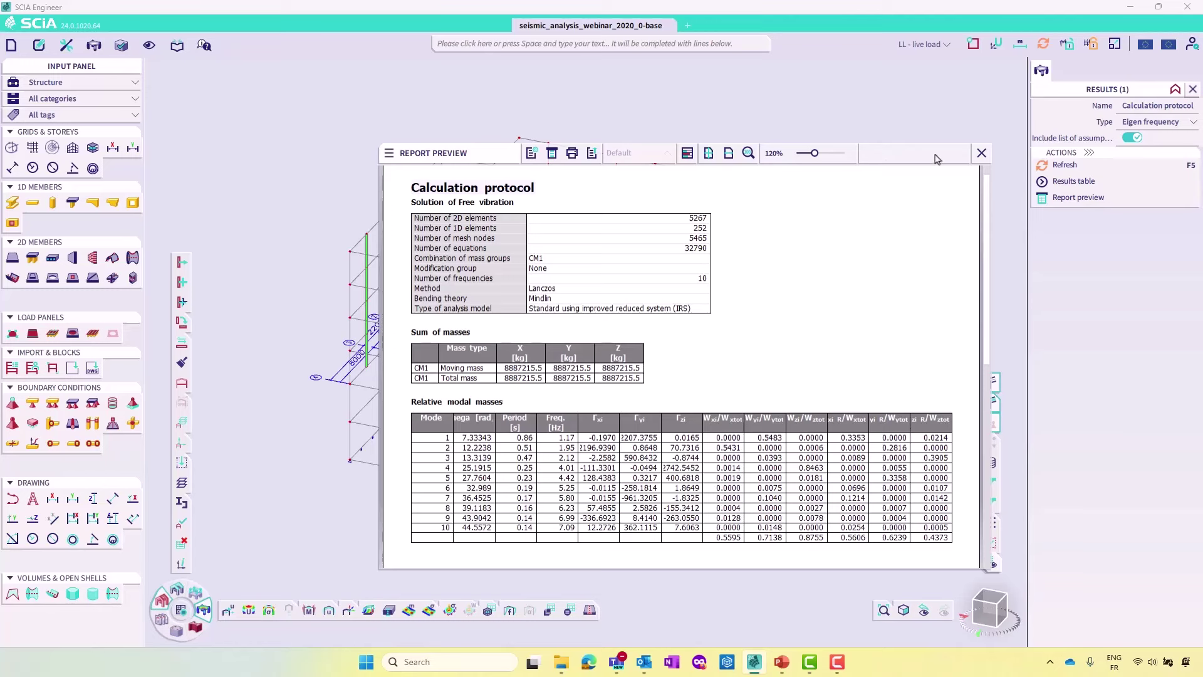
click(981, 152)
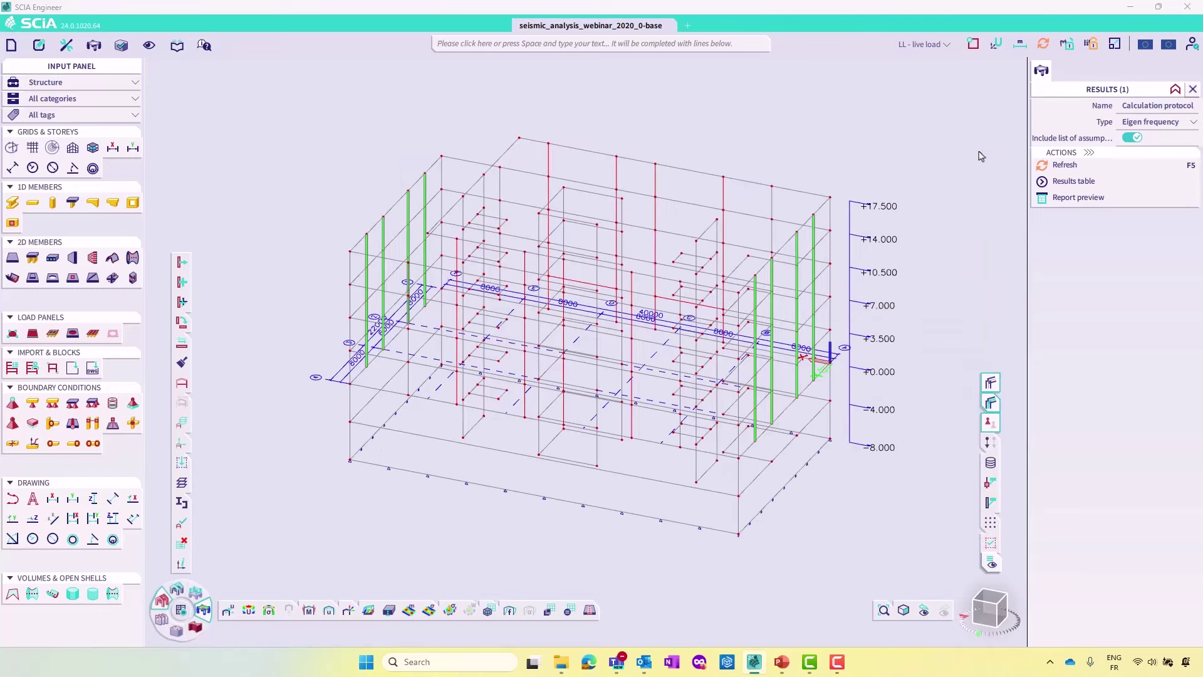
Switch to a front elevation of the building and save the project
click(990, 619)
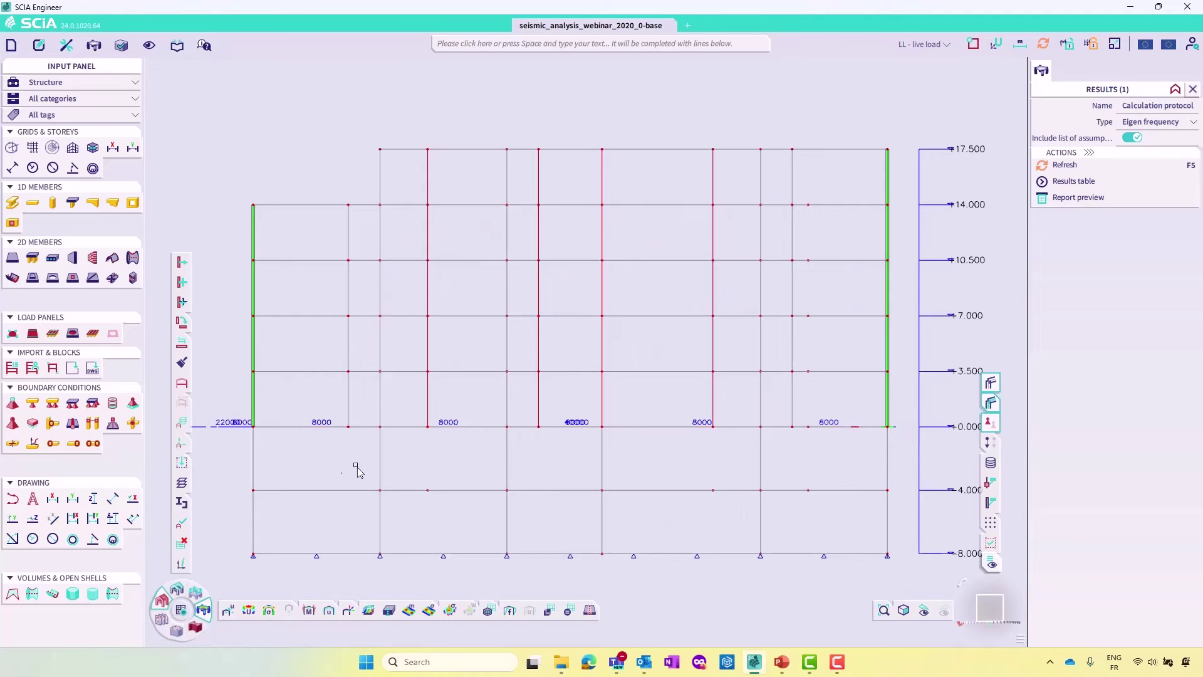
scroll(252, 468, down, 2)
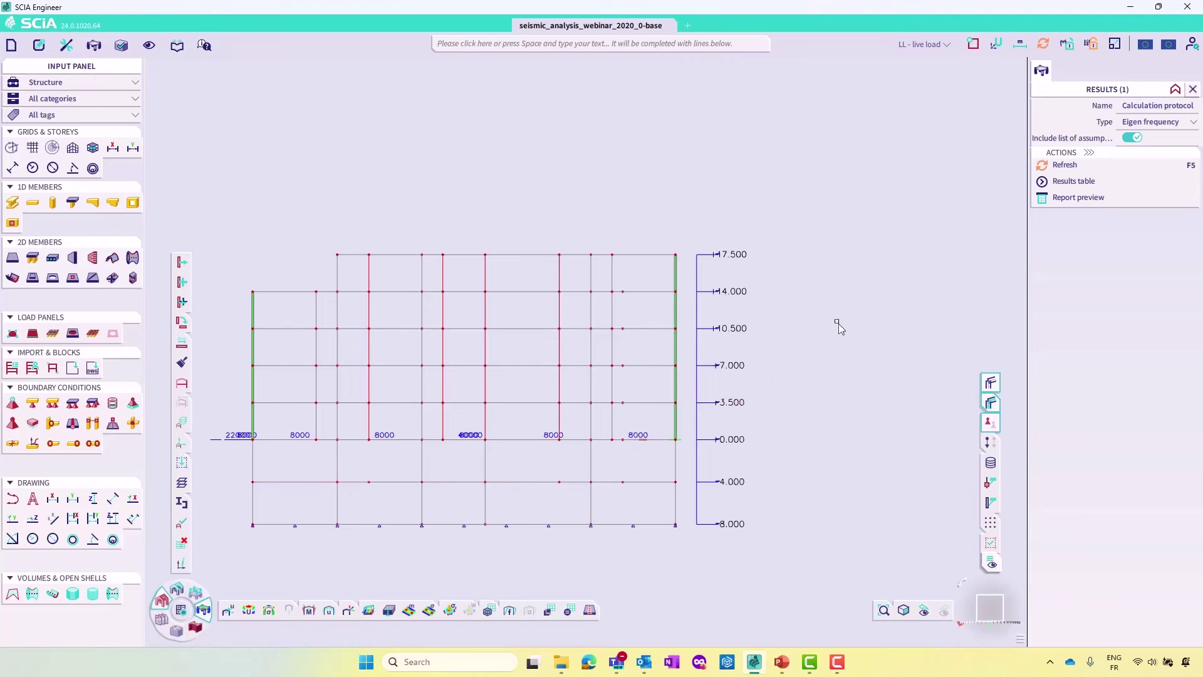
middle_drag(838, 324, 938, 290)
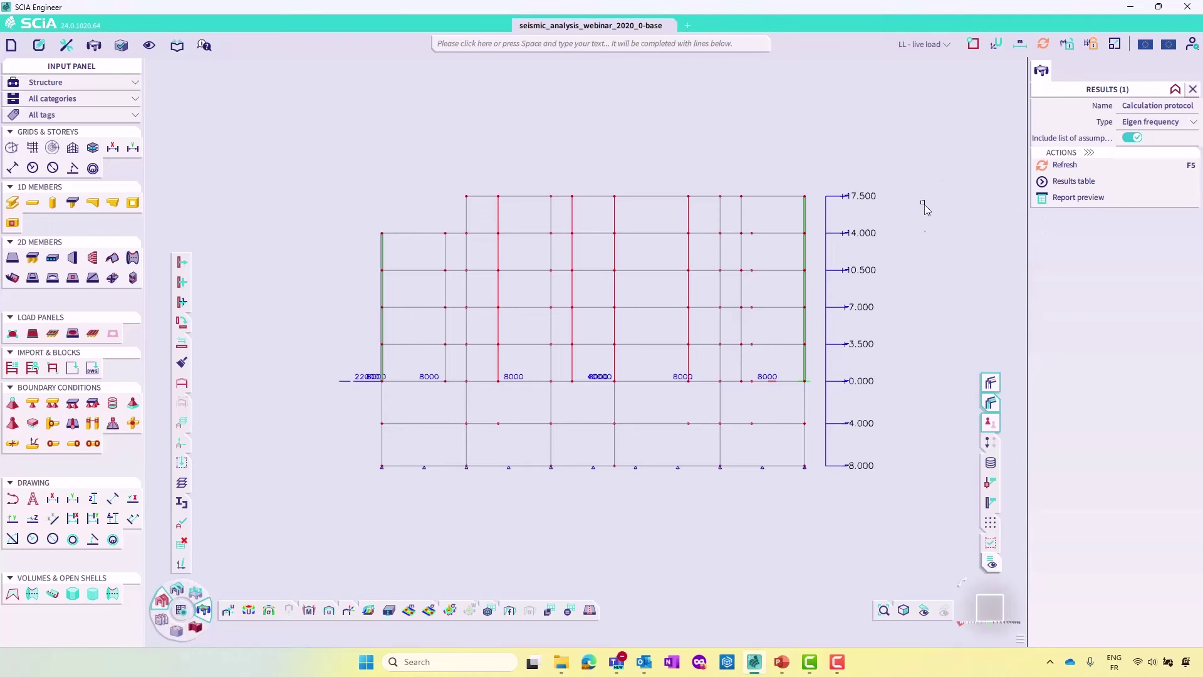
drag(983, 607, 977, 605)
key(ctrl+s)
Enable the Property modifiers functionality in the project data
click(12, 68)
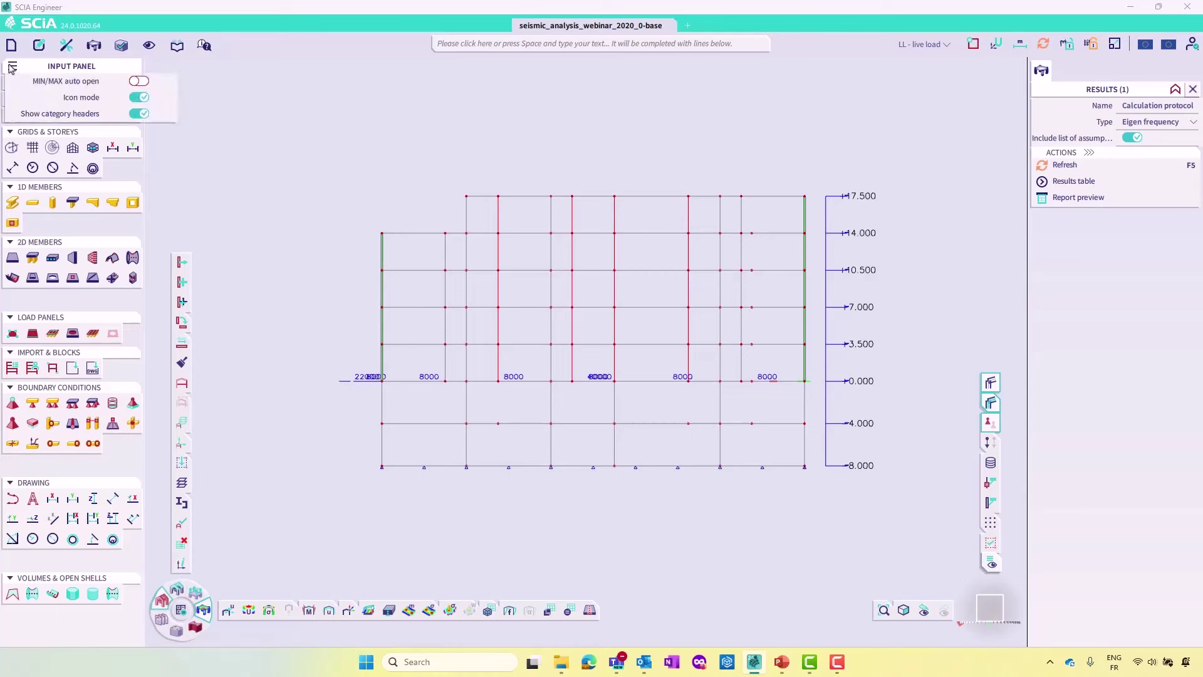
click(12, 46)
click(48, 145)
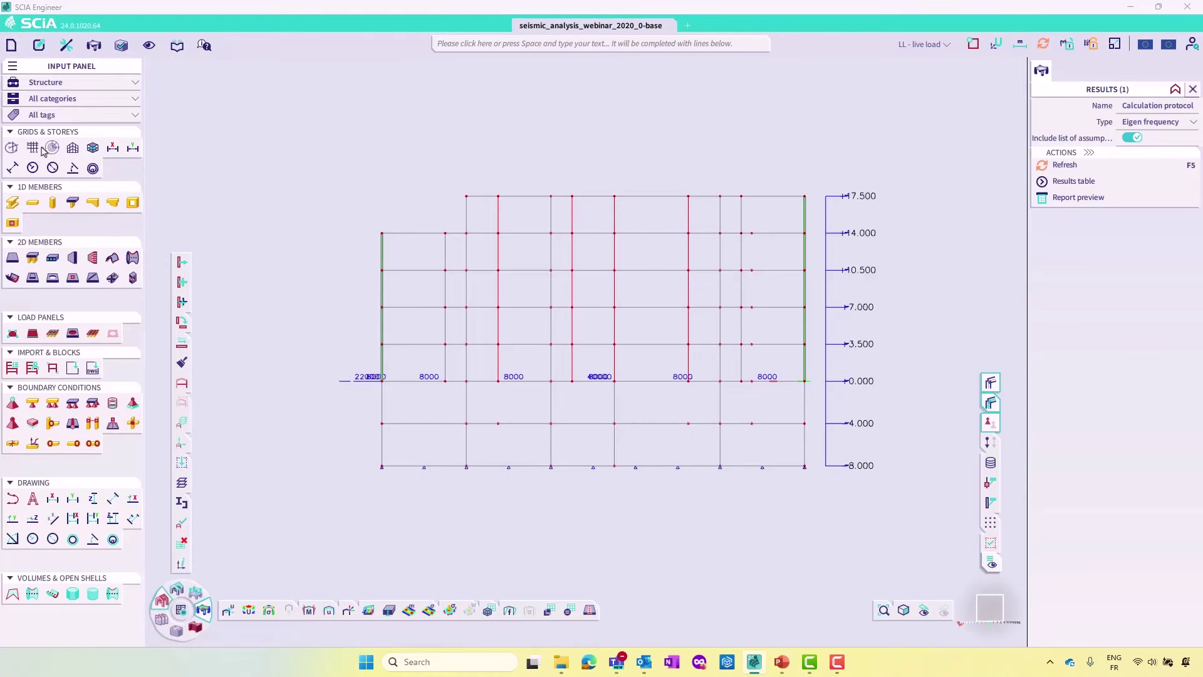
click(476, 204)
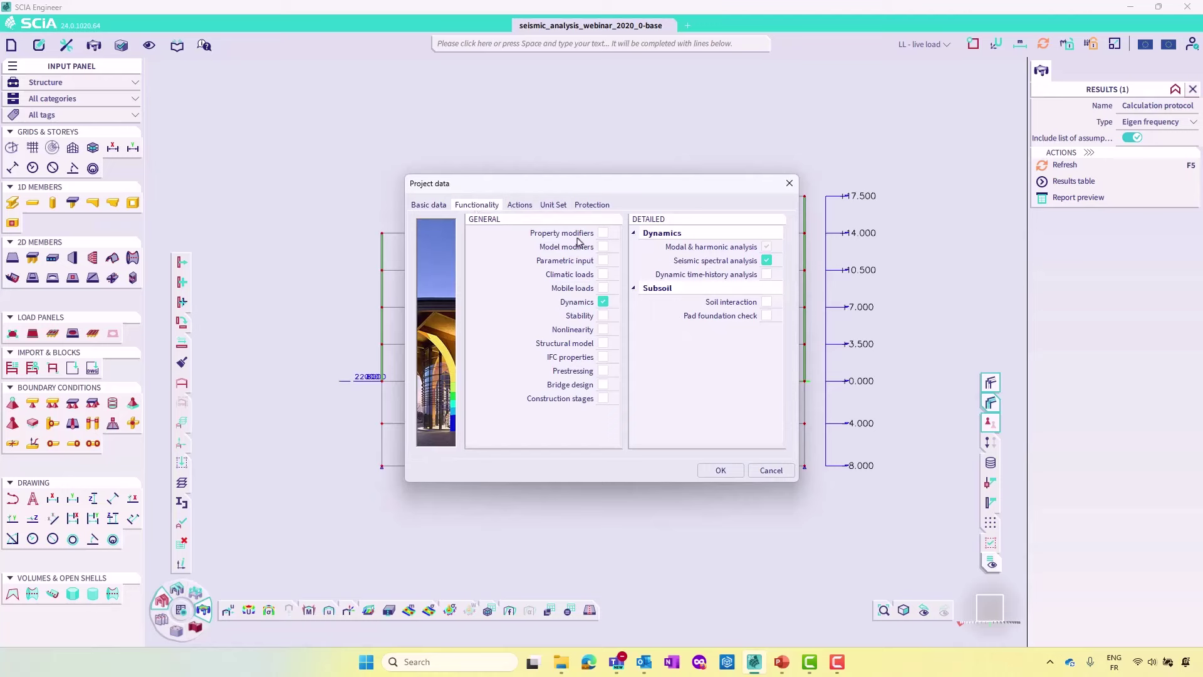
click(605, 234)
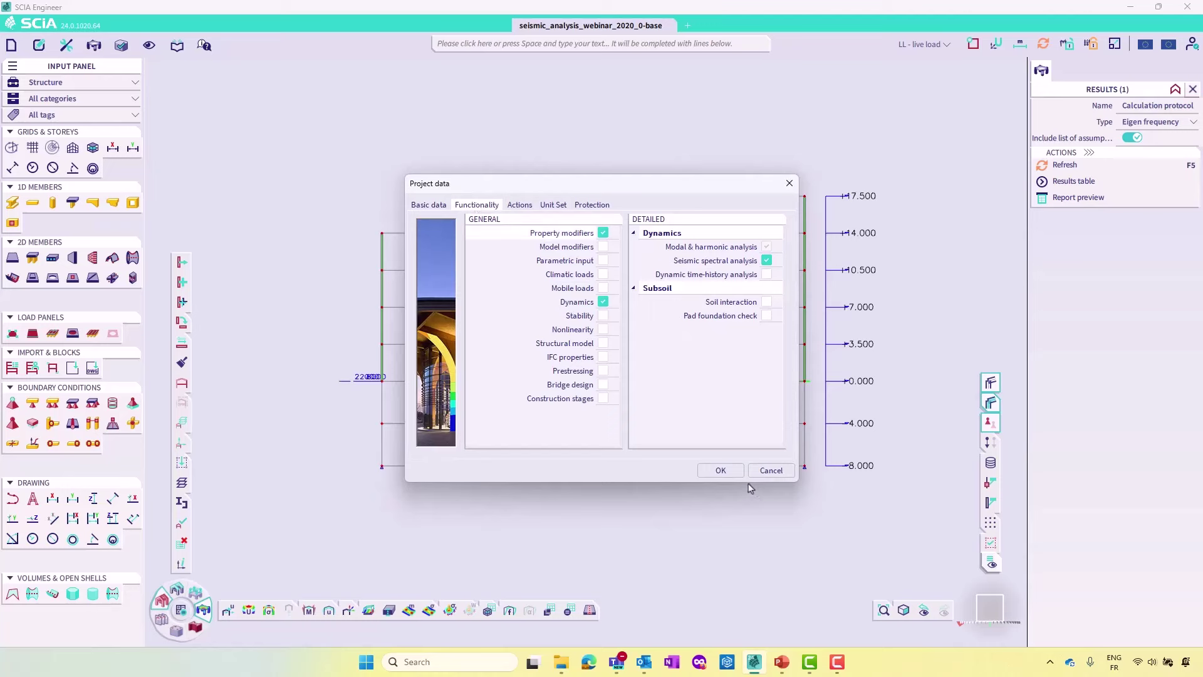
click(721, 469)
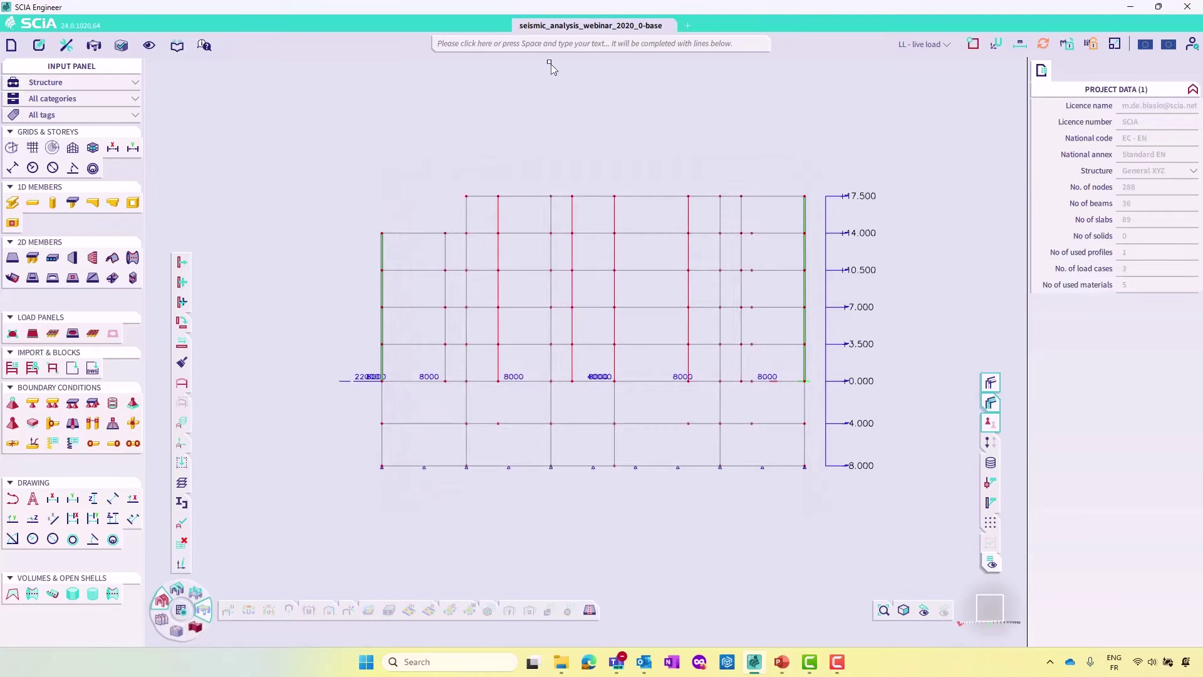
Find and start the 2D property modifiers command, accepting modification group MOG1
click(540, 46)
text(prop)
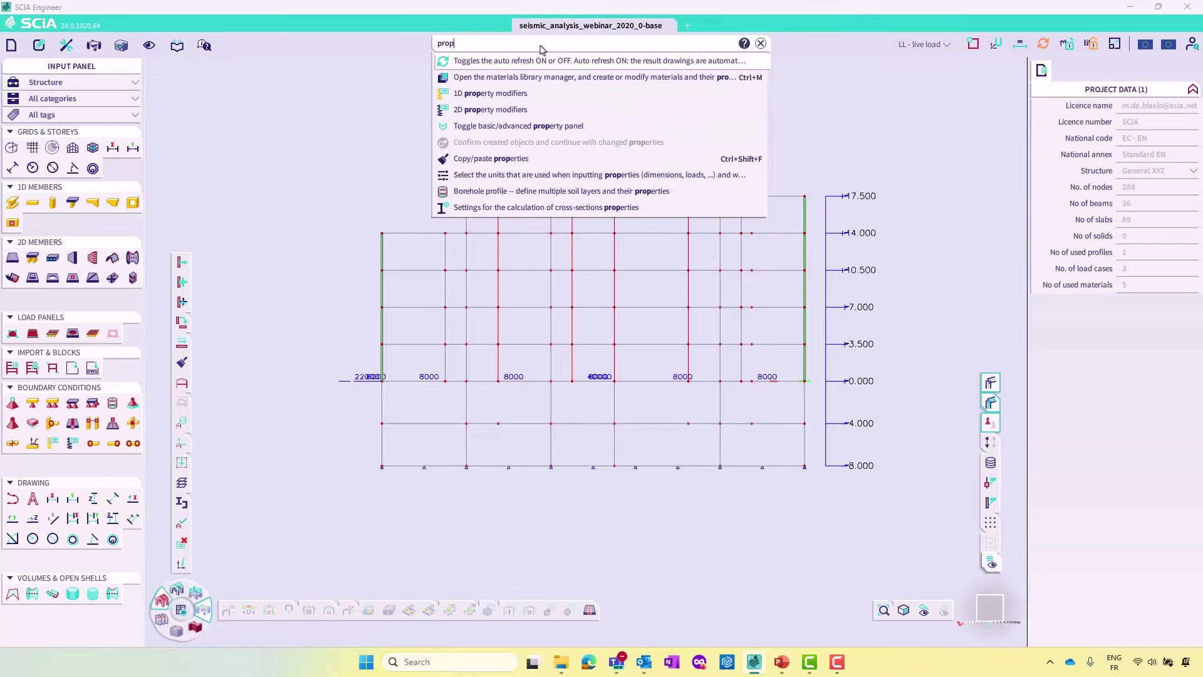
click(513, 109)
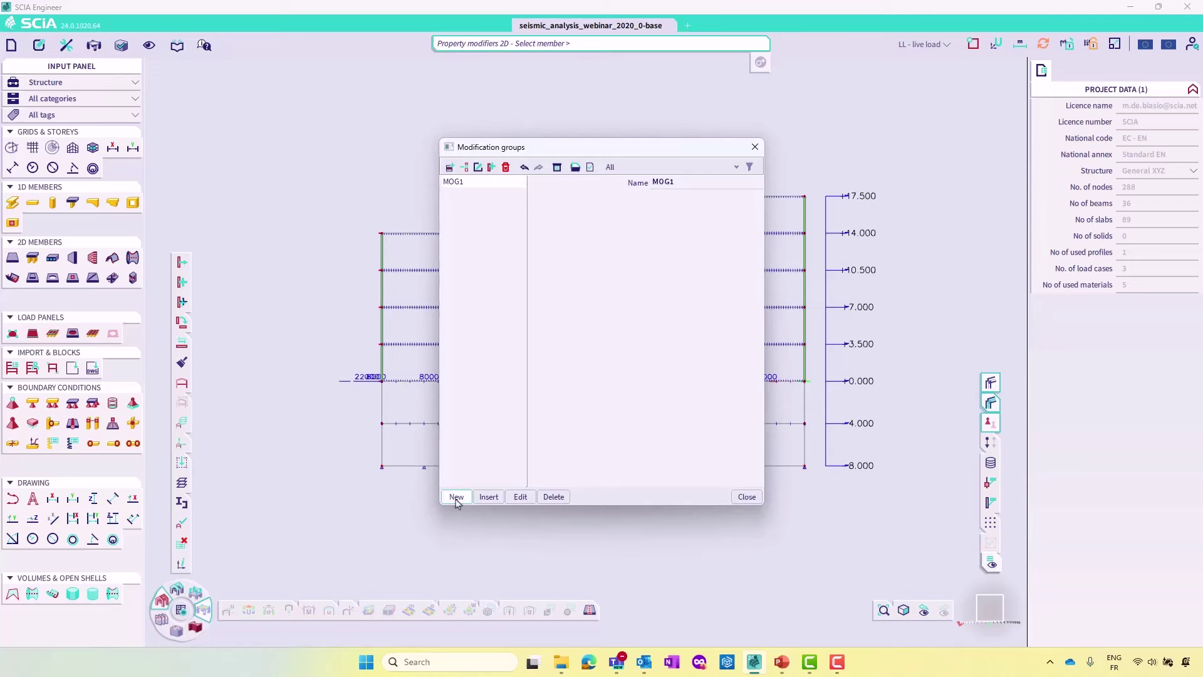
click(747, 498)
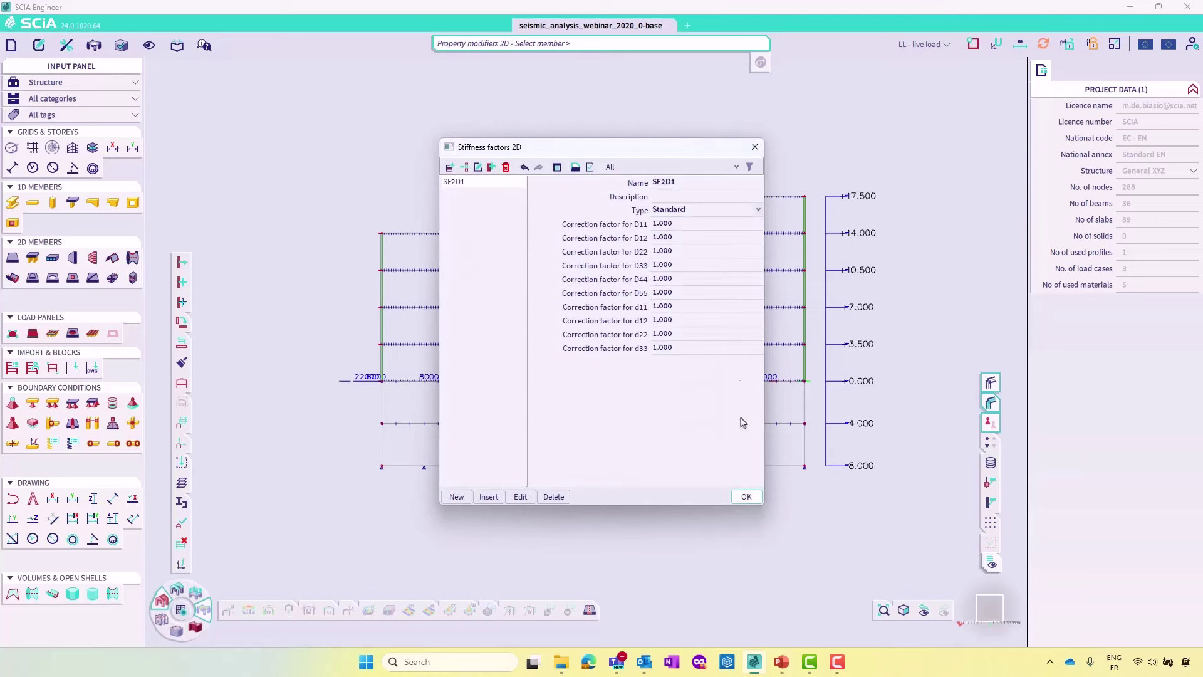
Set the type of 2D stiffness factors SF2D1 to Percentage of stiffness and accept the definition
drag(683, 151, 579, 166)
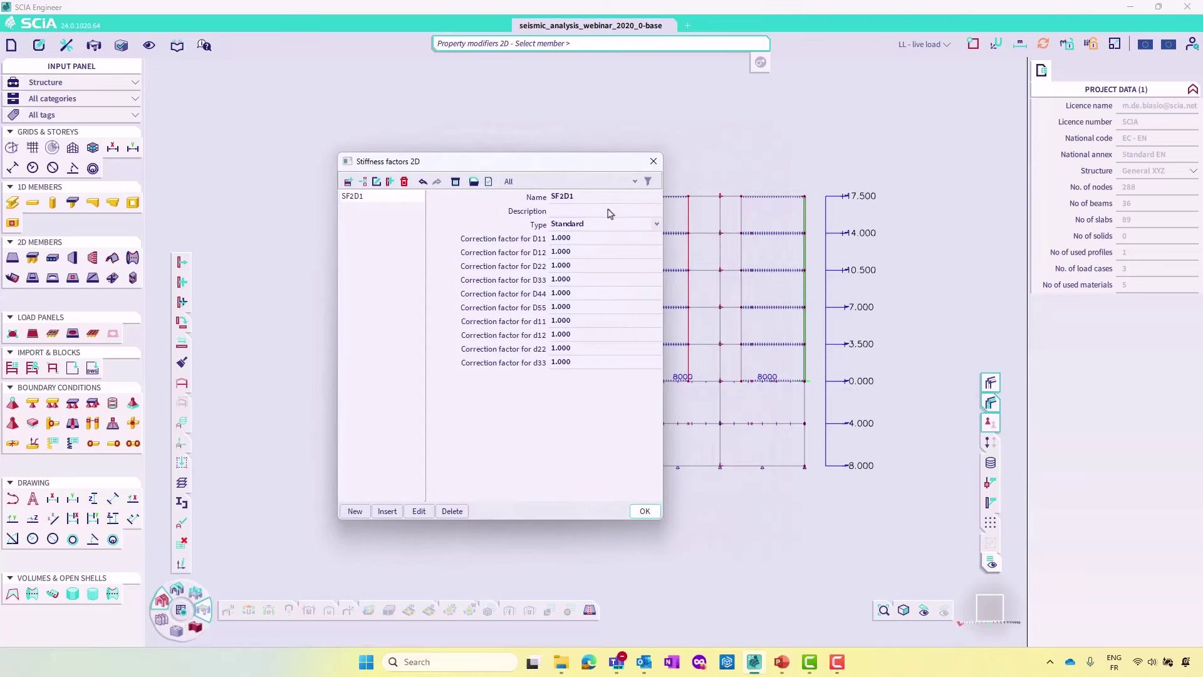
click(657, 225)
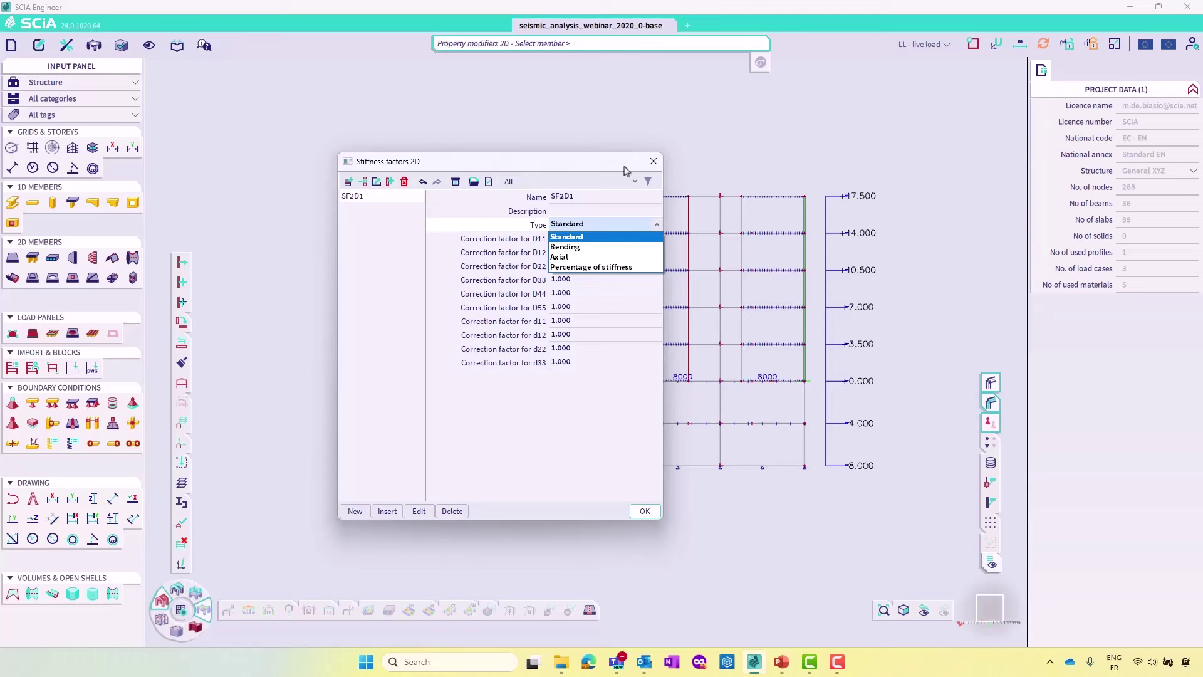
click(606, 237)
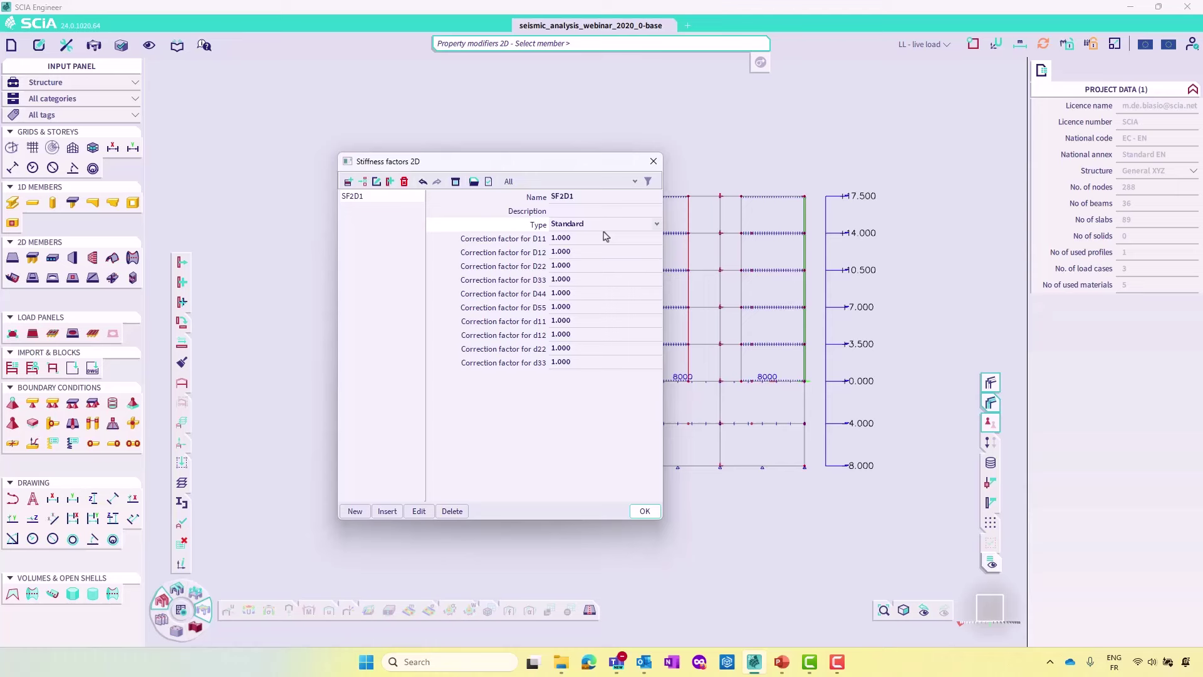
click(657, 224)
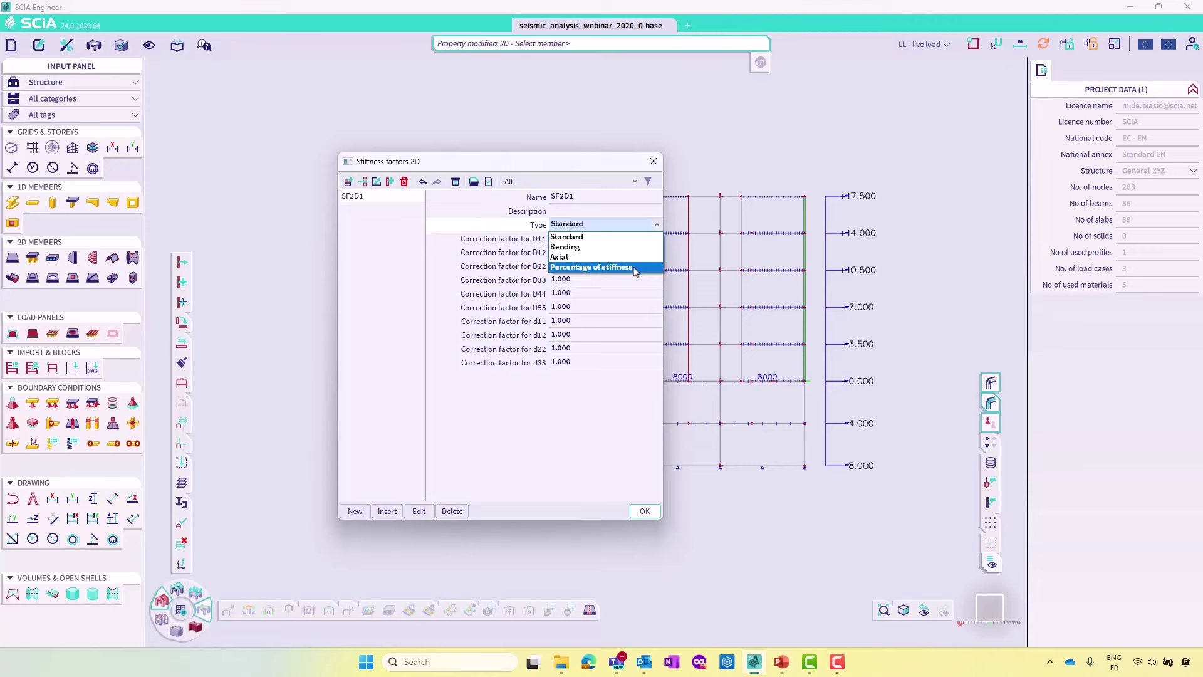
click(635, 267)
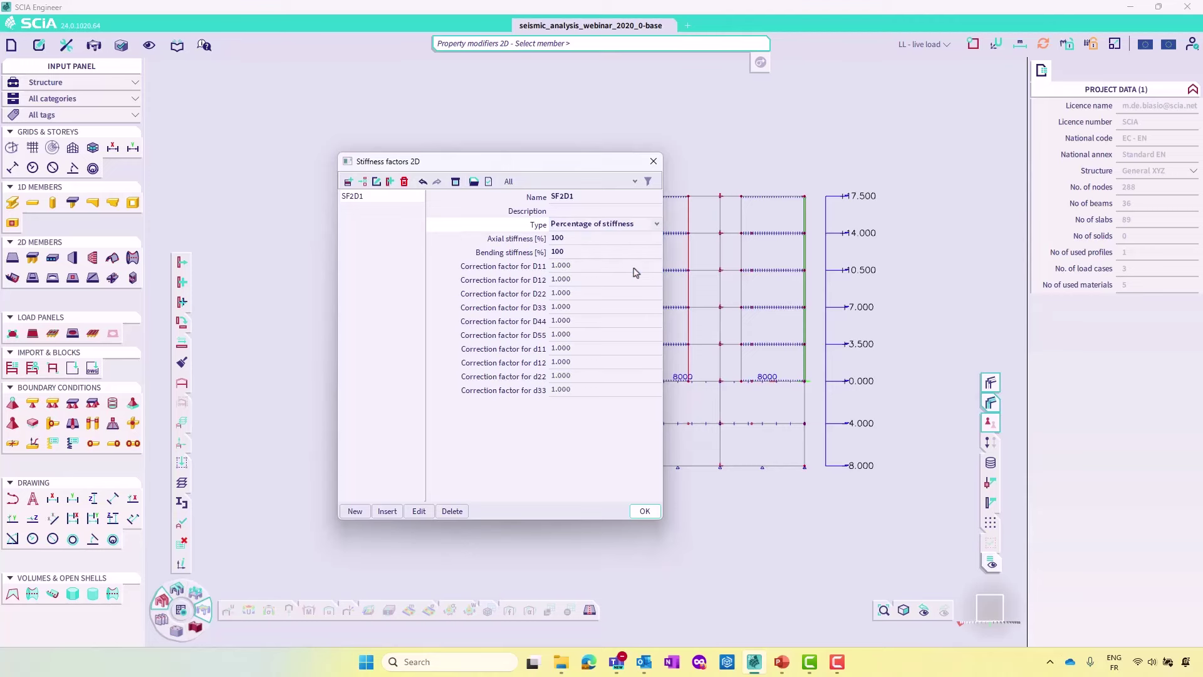
click(646, 511)
Set the 2D property modifier's mass factor to 0 and apply it to the members of the two underground levels
drag(658, 197, 390, 218)
click(374, 259)
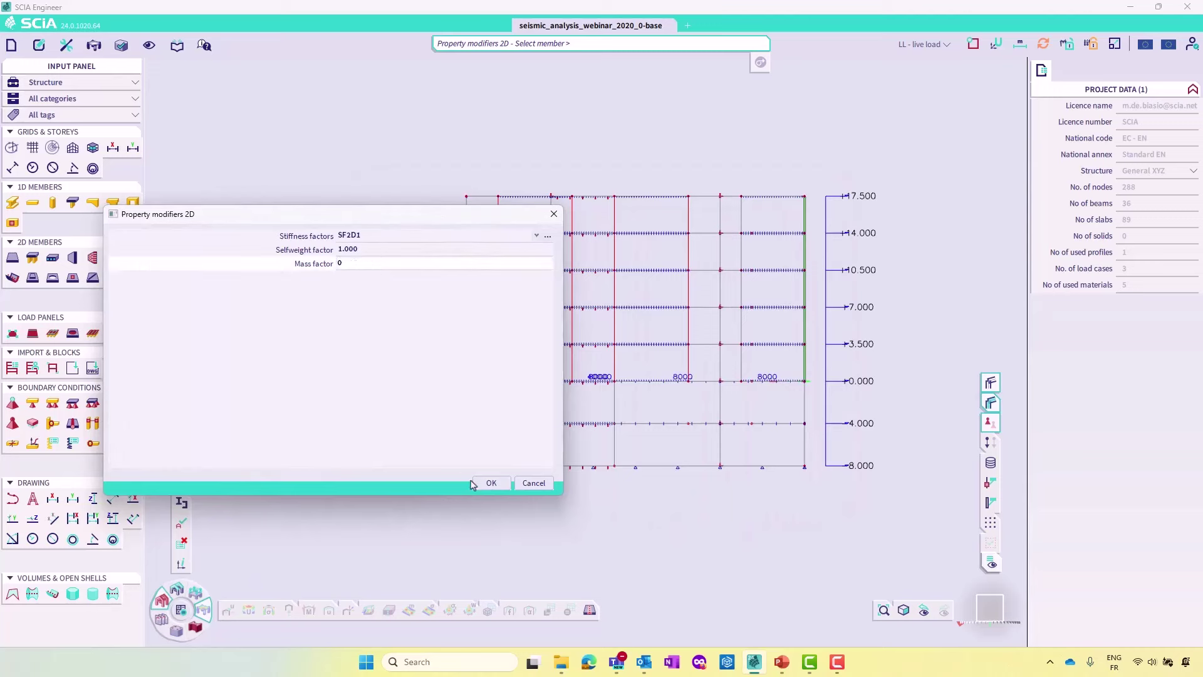
click(491, 482)
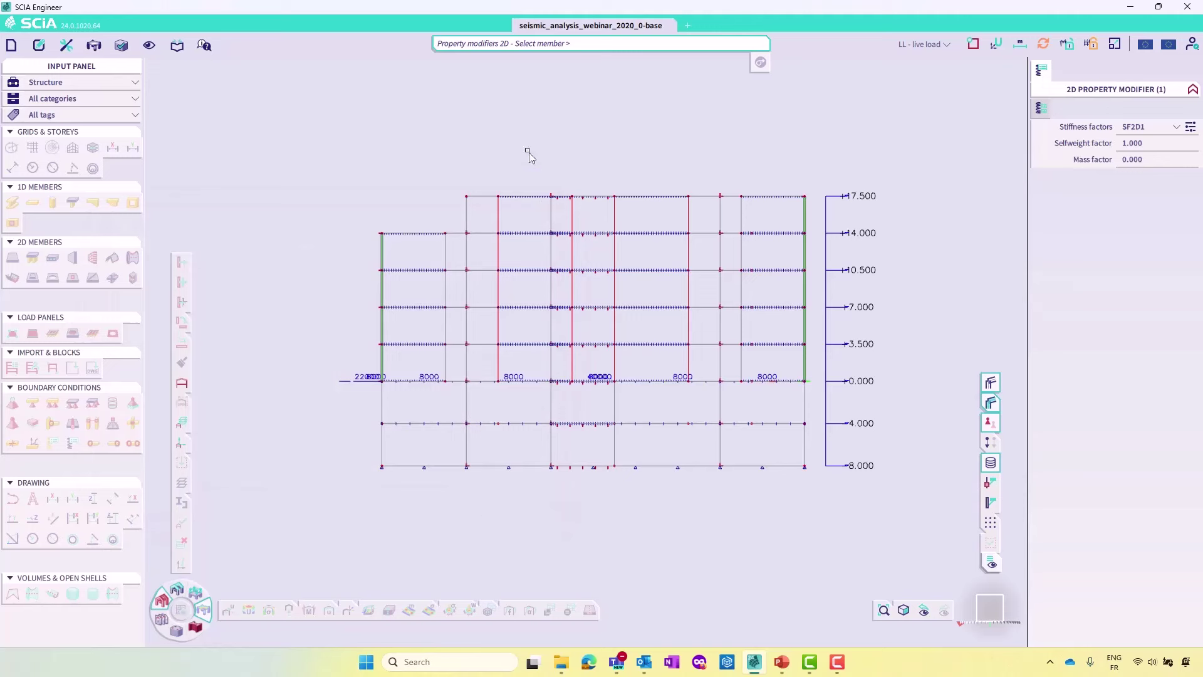
drag(310, 396, 892, 567)
drag(814, 409, 322, 387)
key(Escape)
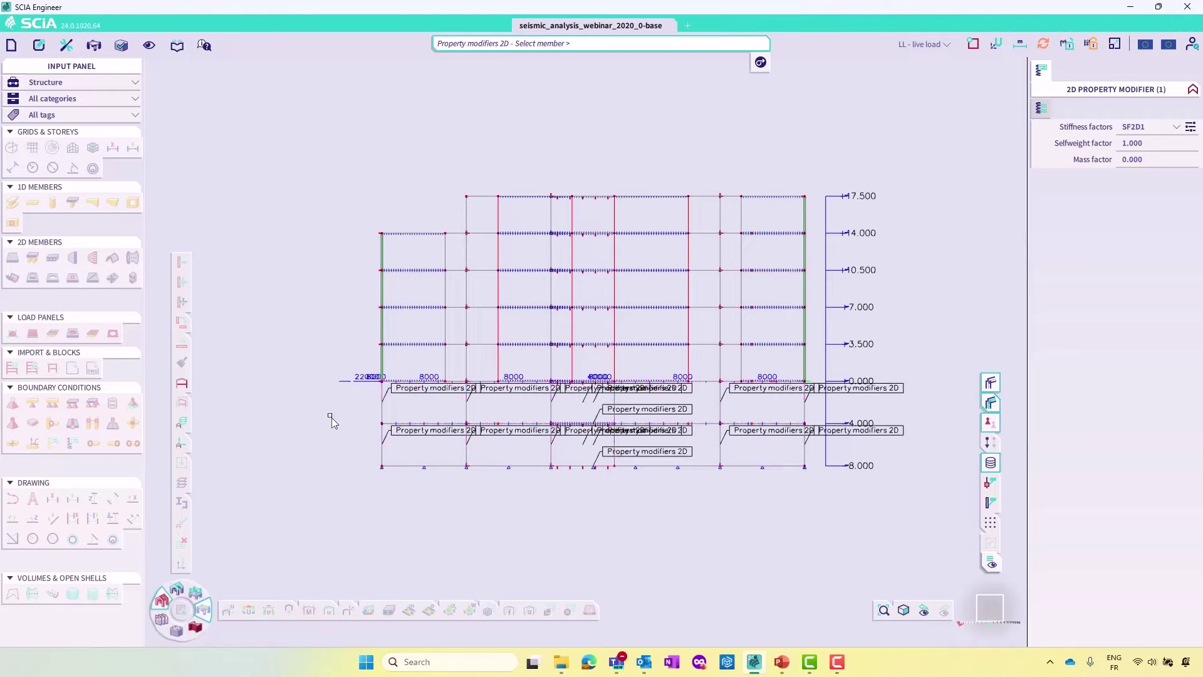
Inspect the properties of one 2D property modifier on the underground levels in a 3D view
ctrl+right_drag(928, 356, 903, 369)
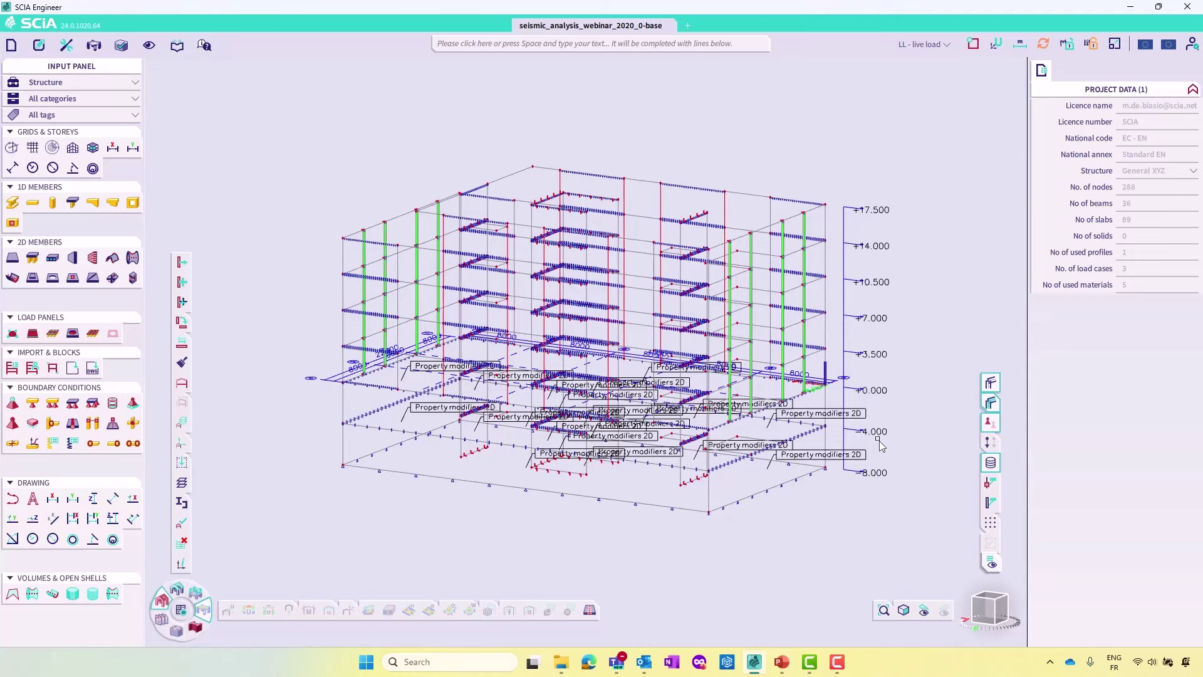
click(841, 425)
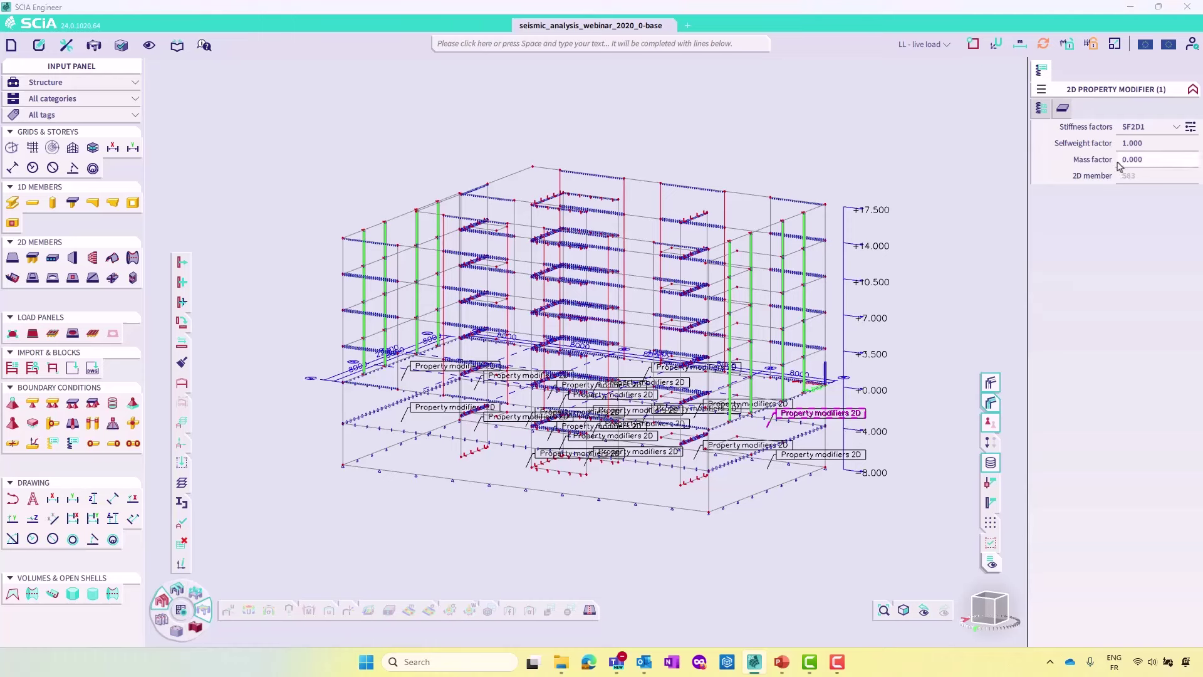
click(961, 337)
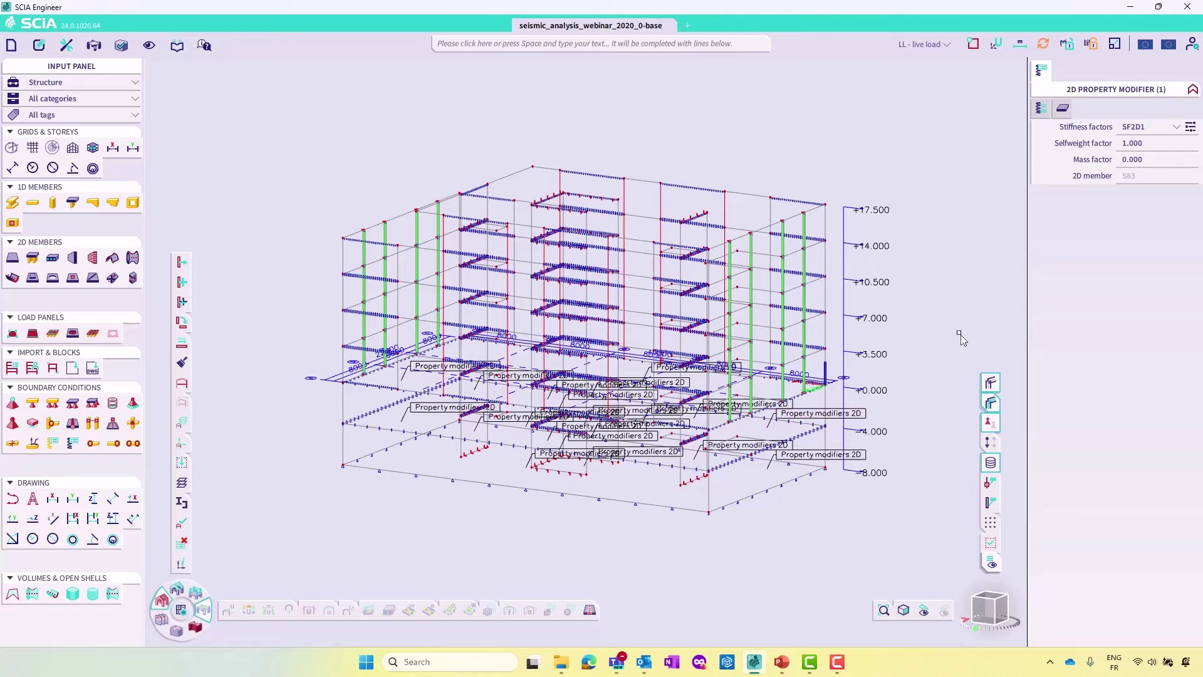
mouse_move(930, 346)
ctrl+right_down()
mouse_move(942, 333)
mouse_move(951, 340)
ctrl+right_up()
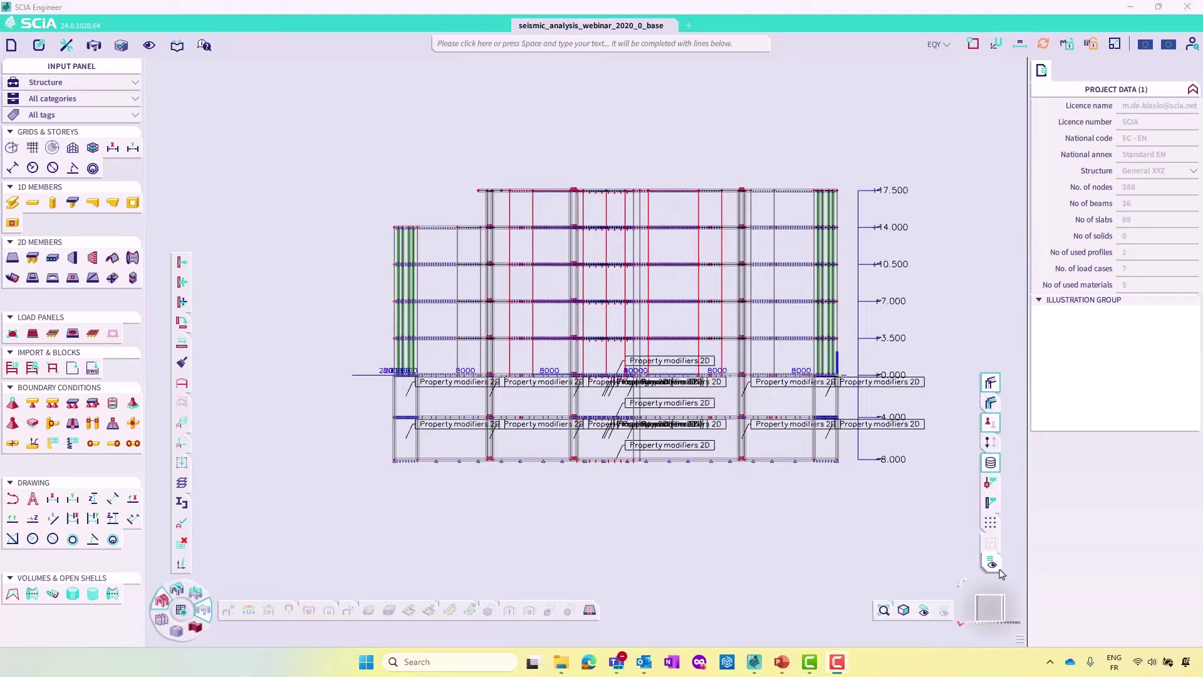
Run the modal analysis with 10 eigenmodes, then close the calculation process window
click(997, 614)
click(994, 616)
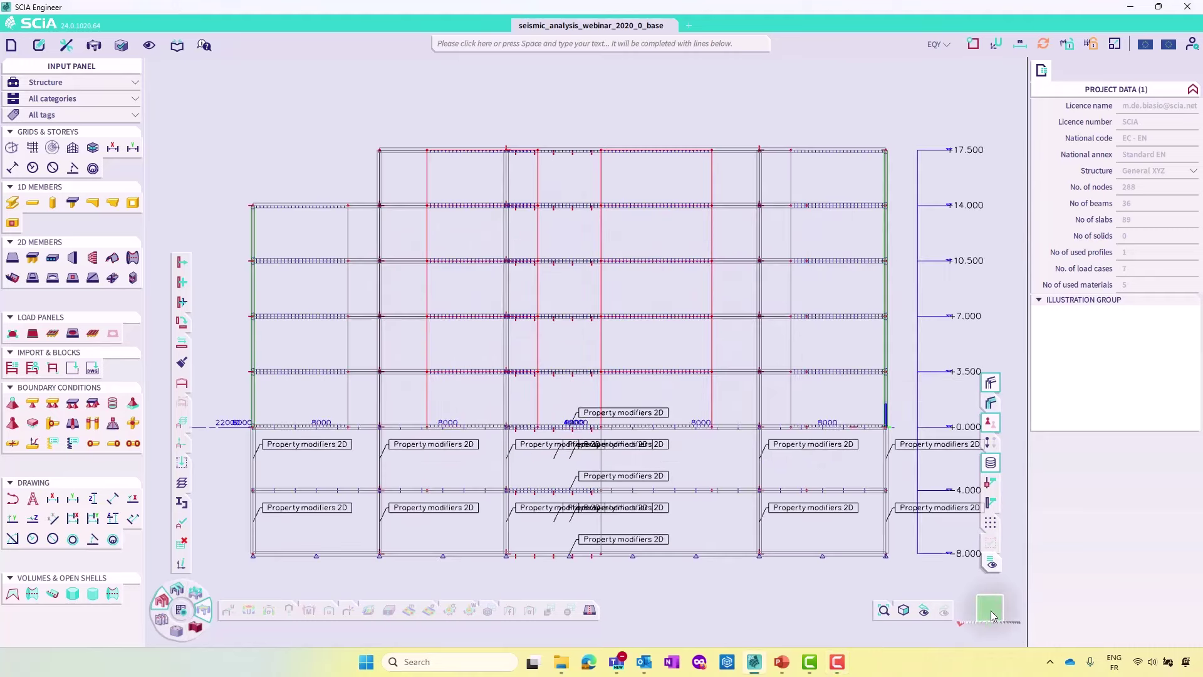
scroll(770, 366, down, 2)
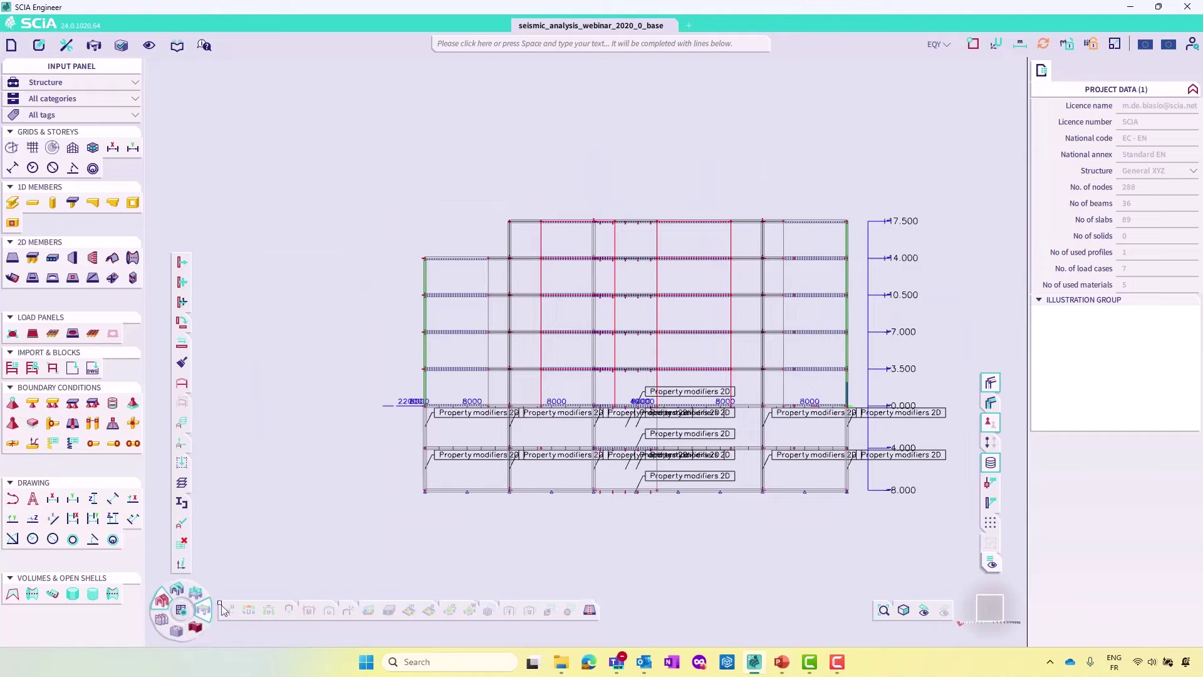
click(186, 610)
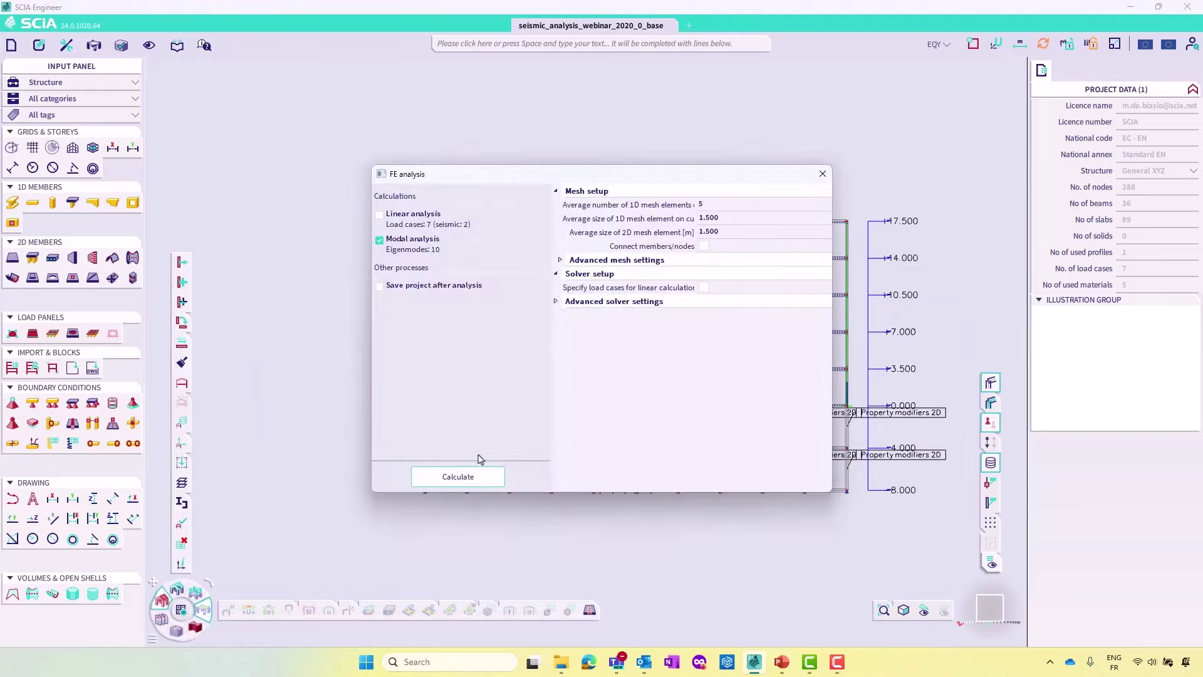
click(468, 476)
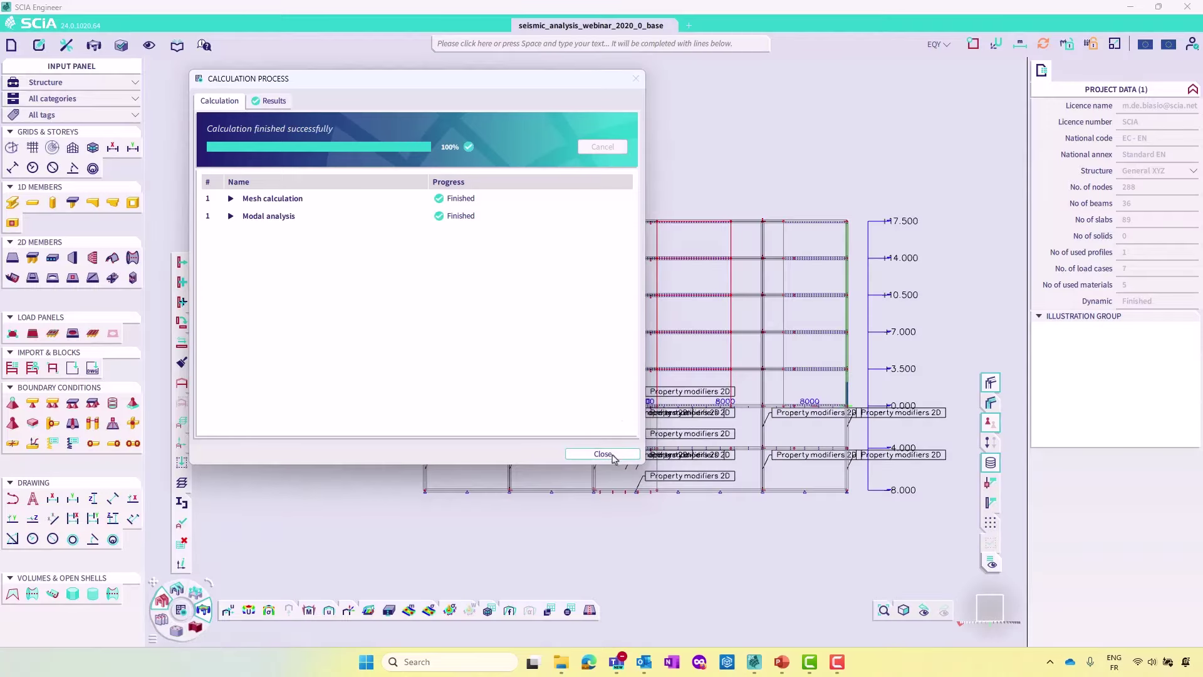
click(612, 456)
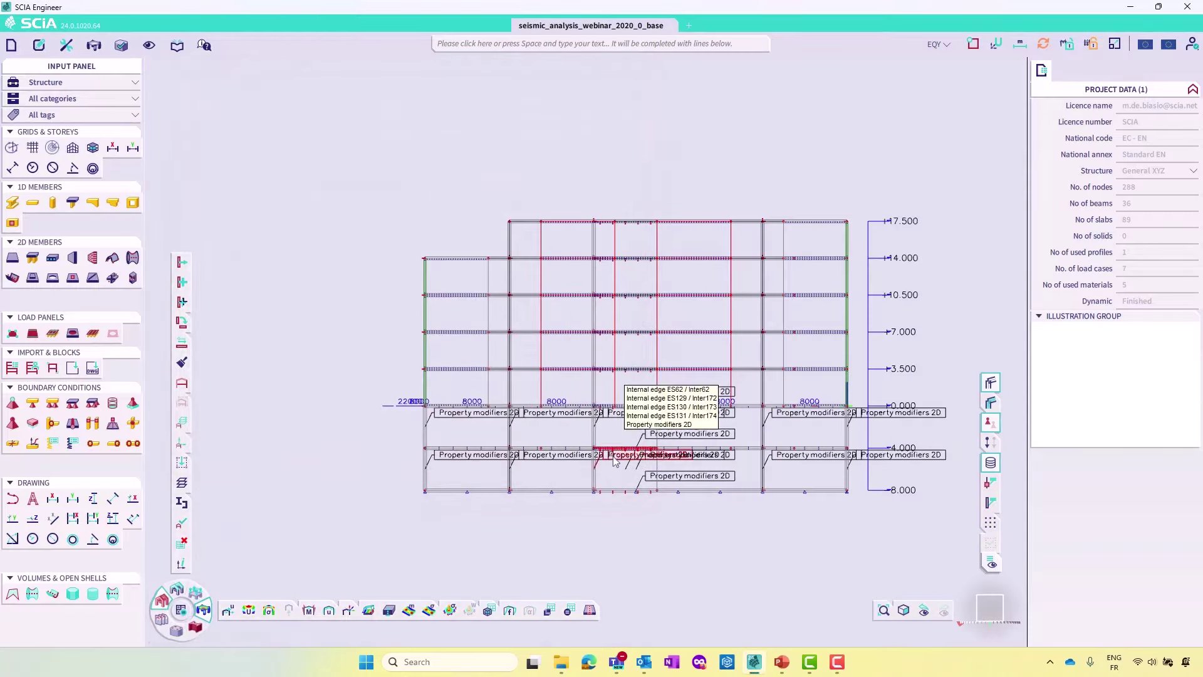
Refresh the Eigen frequency calculation protocol, review its modal masses, and close the report preview
click(571, 610)
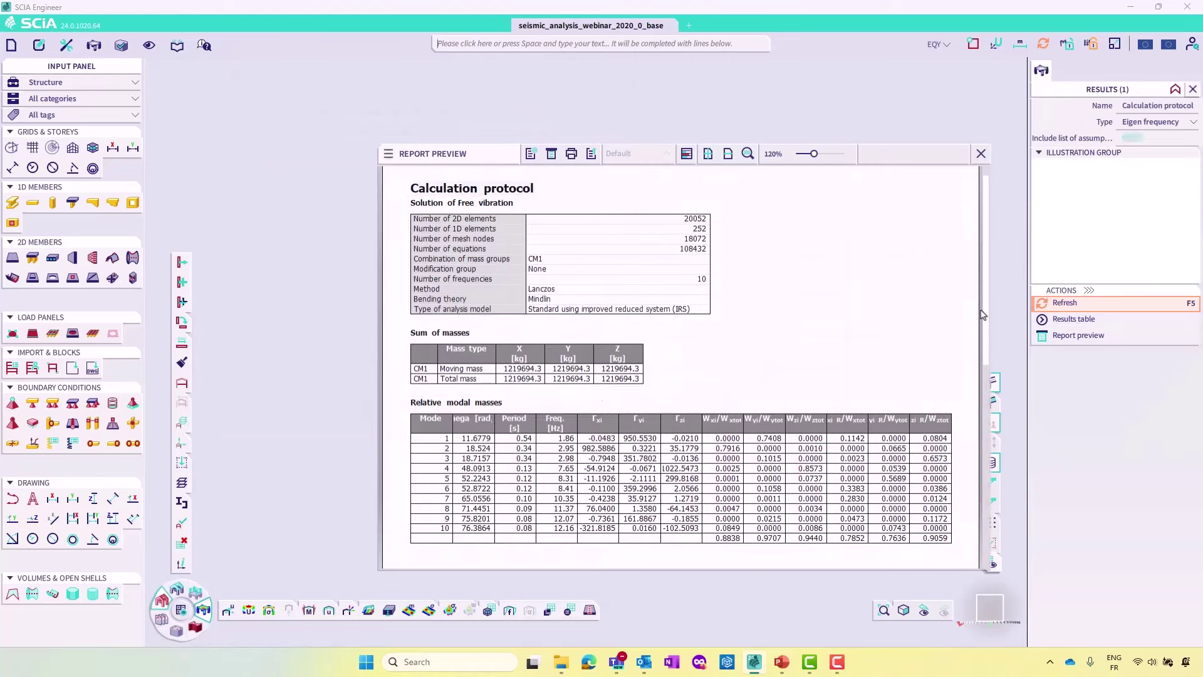
click(1092, 309)
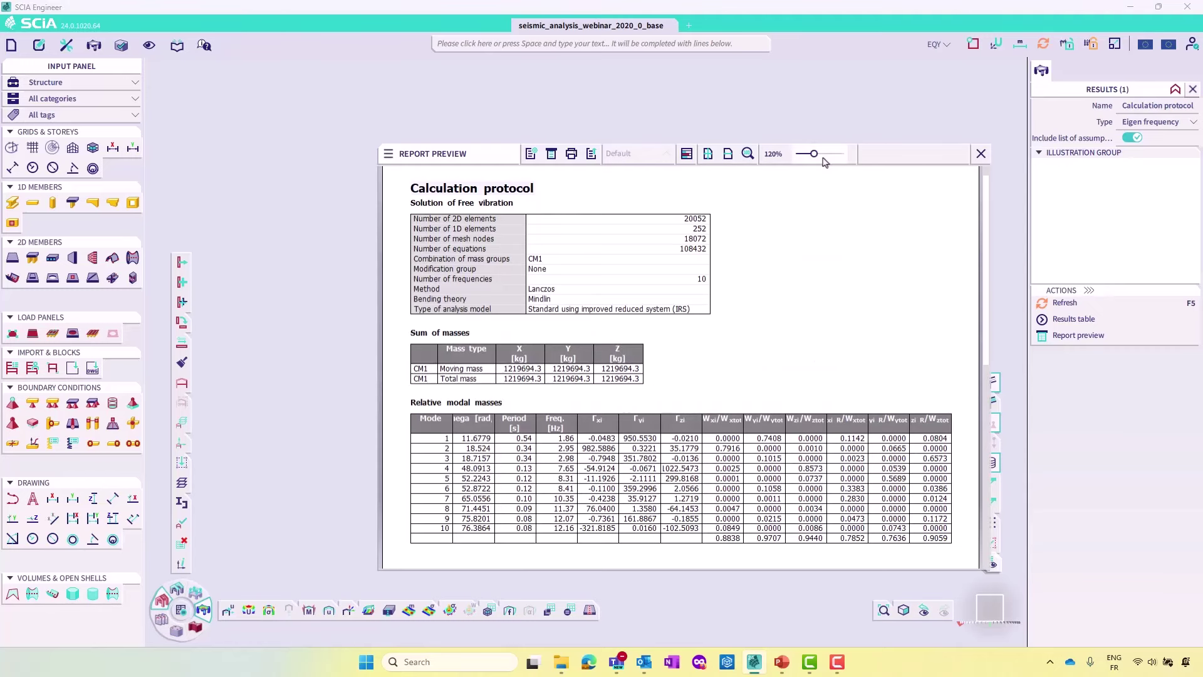
drag(493, 159, 250, 146)
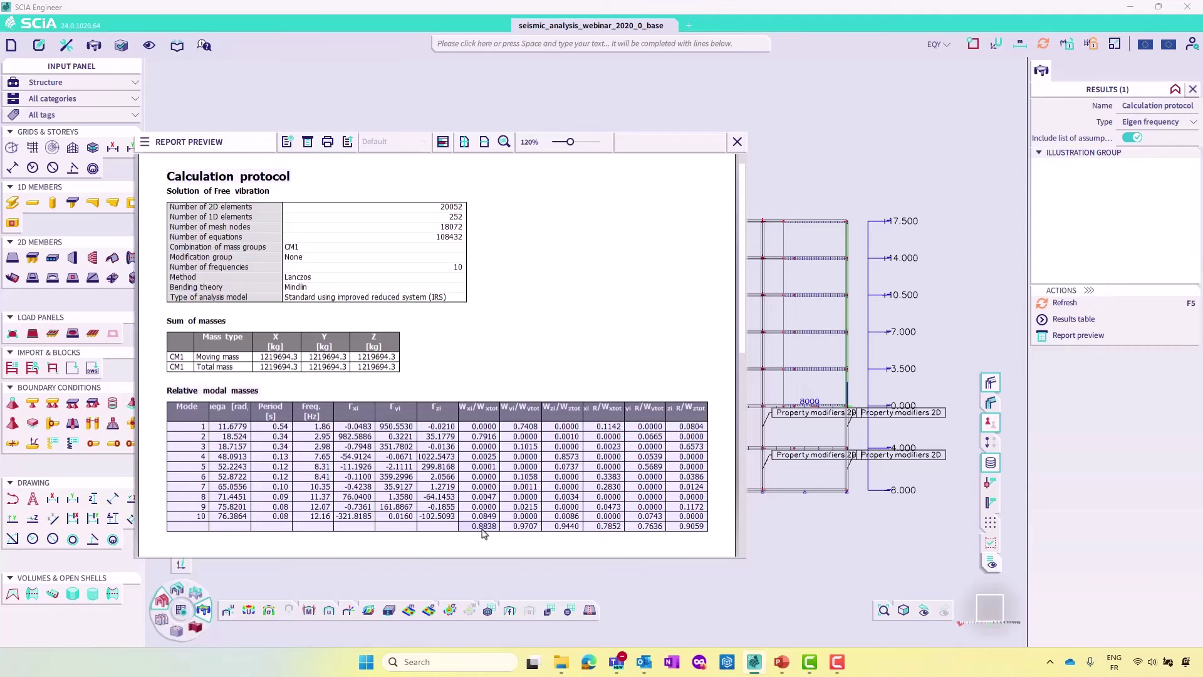
click(737, 142)
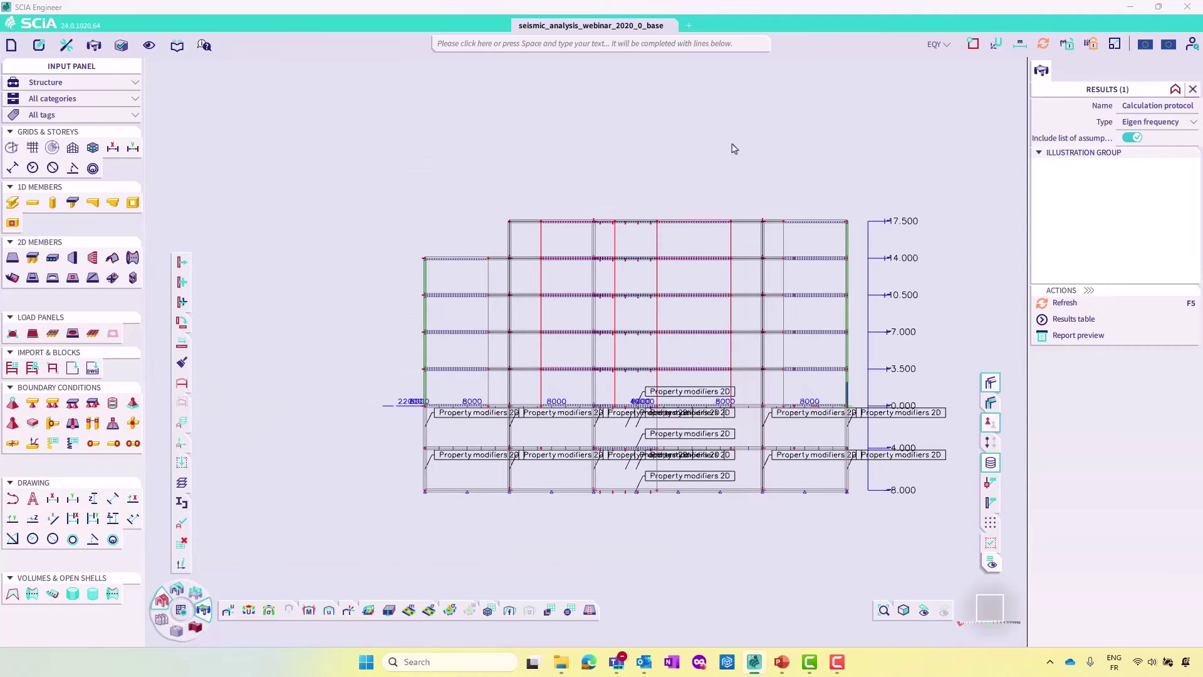
Set the number of eigenmodes to 20 in the advanced solver settings, run the modal analysis, and close the calculation process window
click(12, 45)
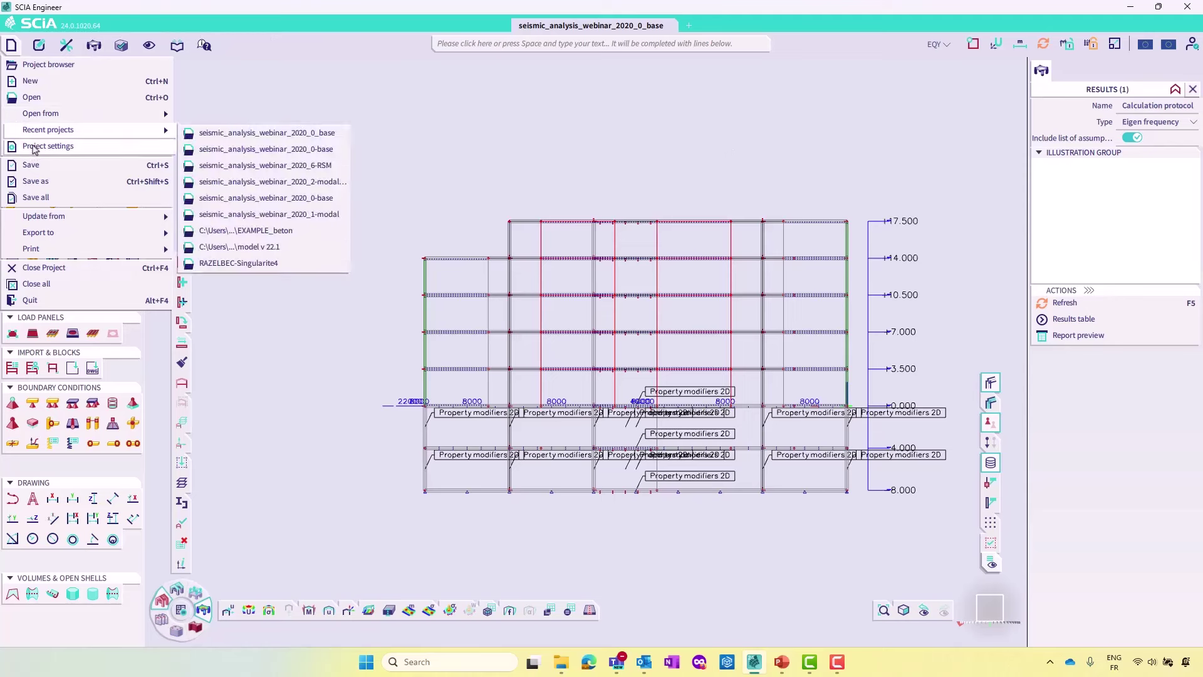
click(184, 613)
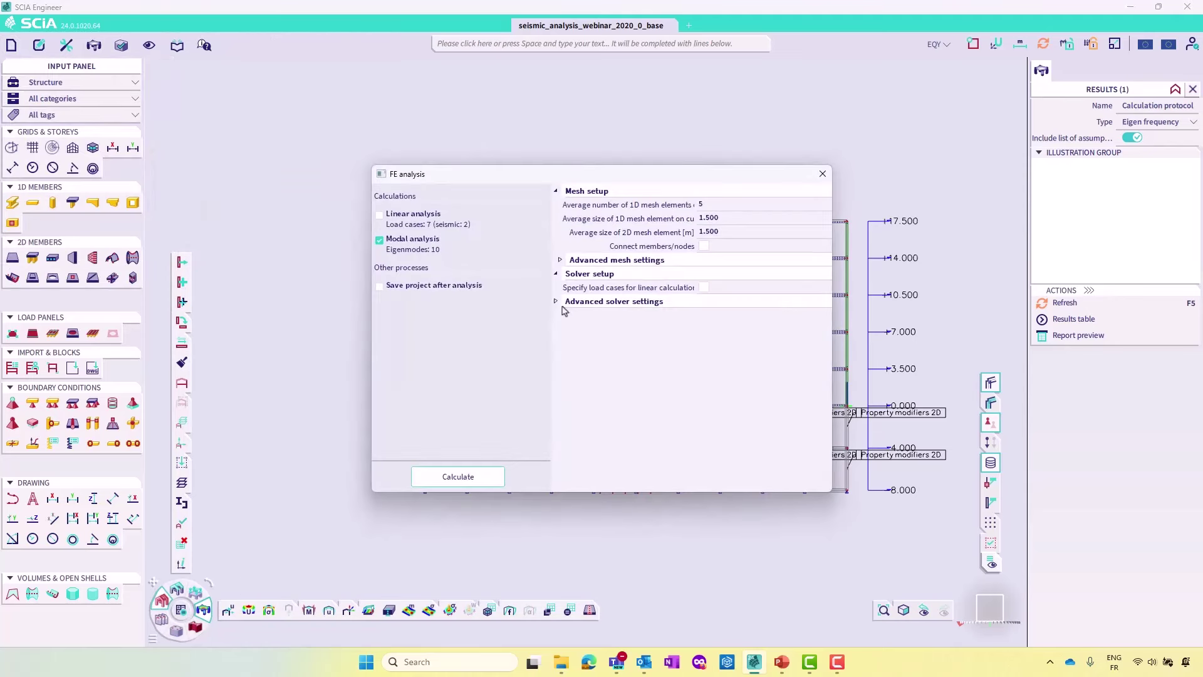
click(556, 301)
scroll(635, 381, down, 1)
scroll(634, 381, down, 2)
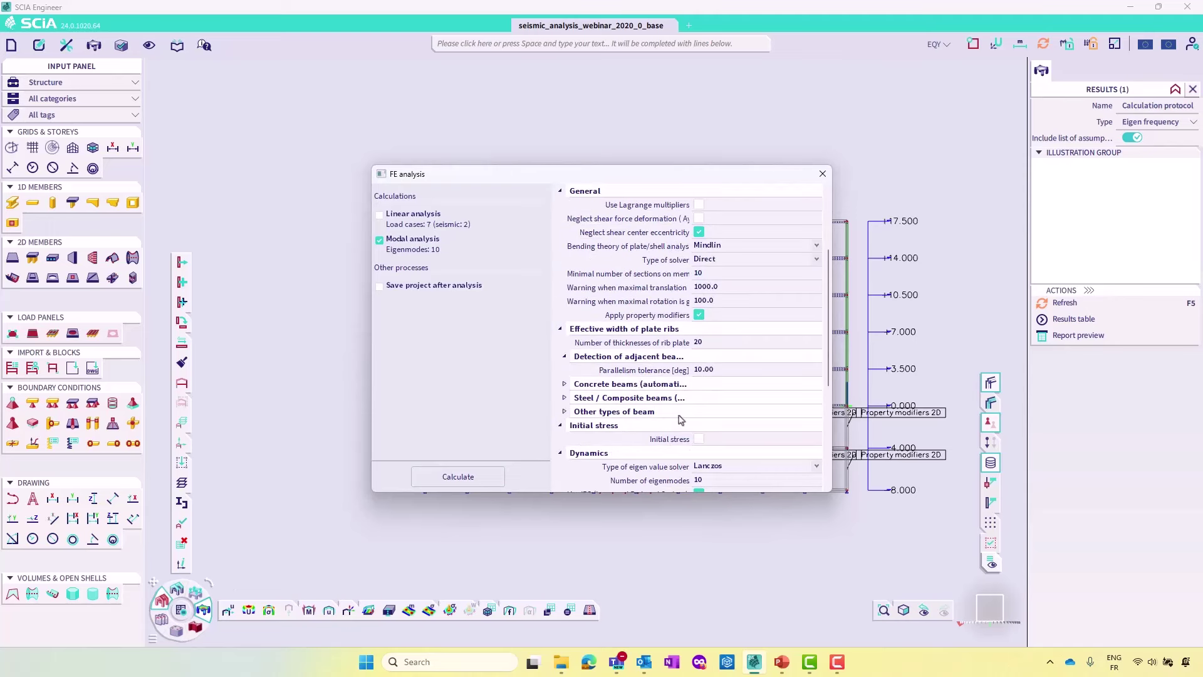
click(723, 483)
text(20)
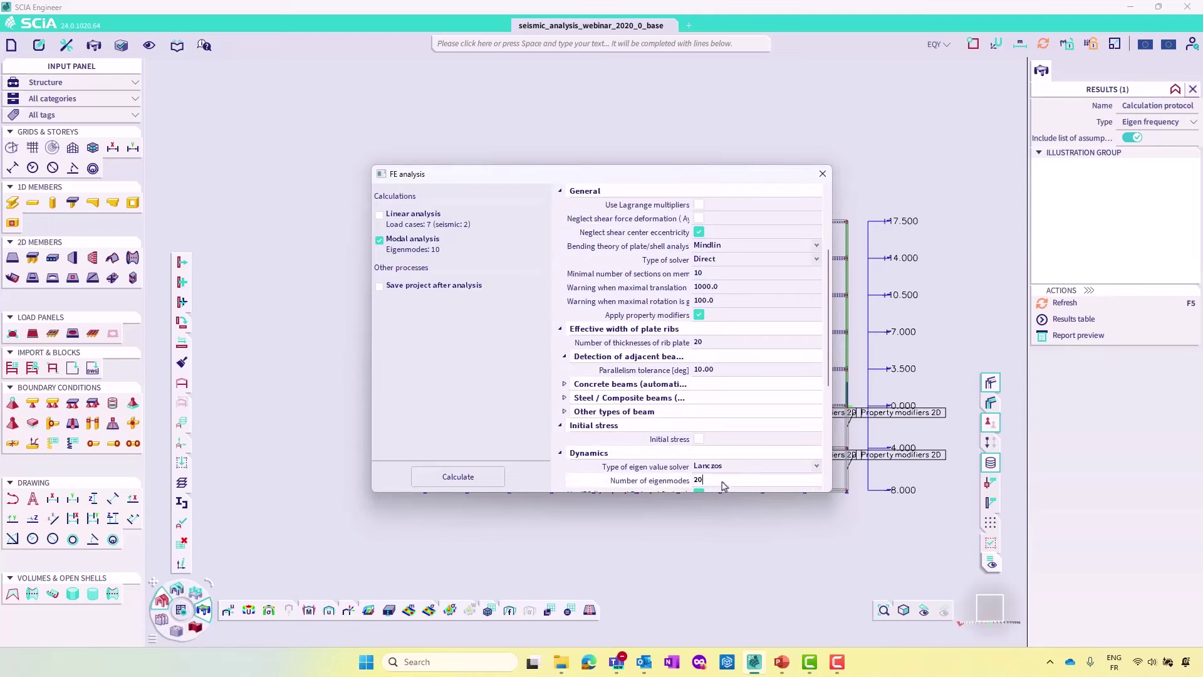
click(458, 477)
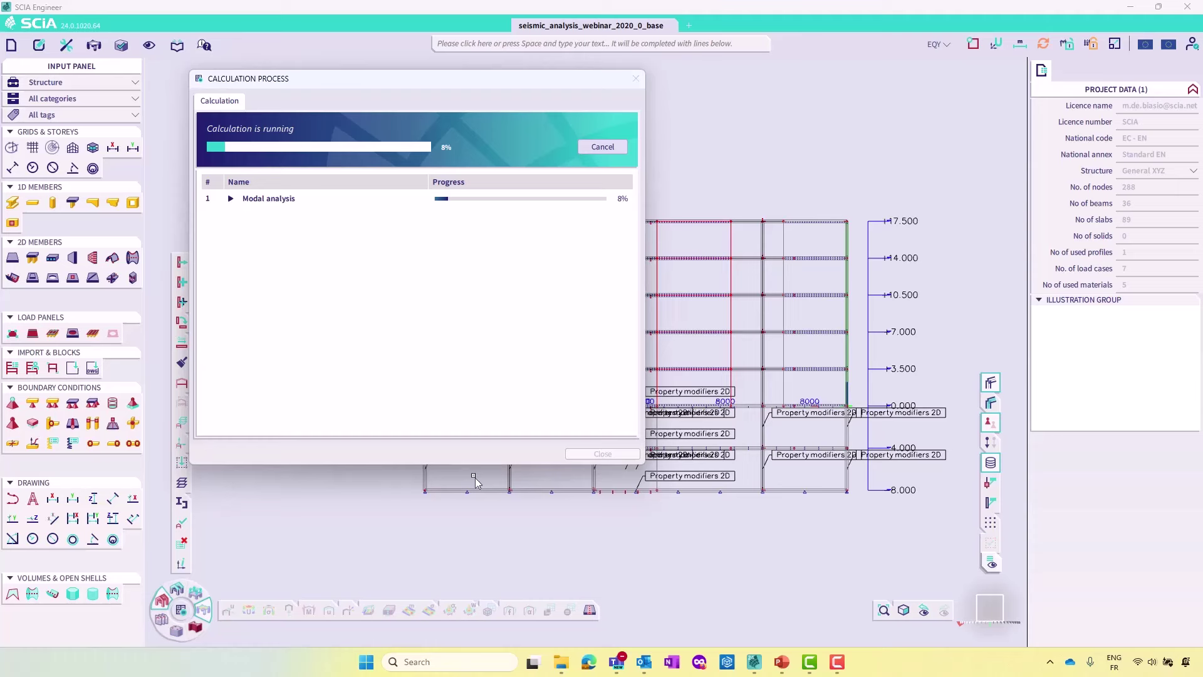
click(602, 454)
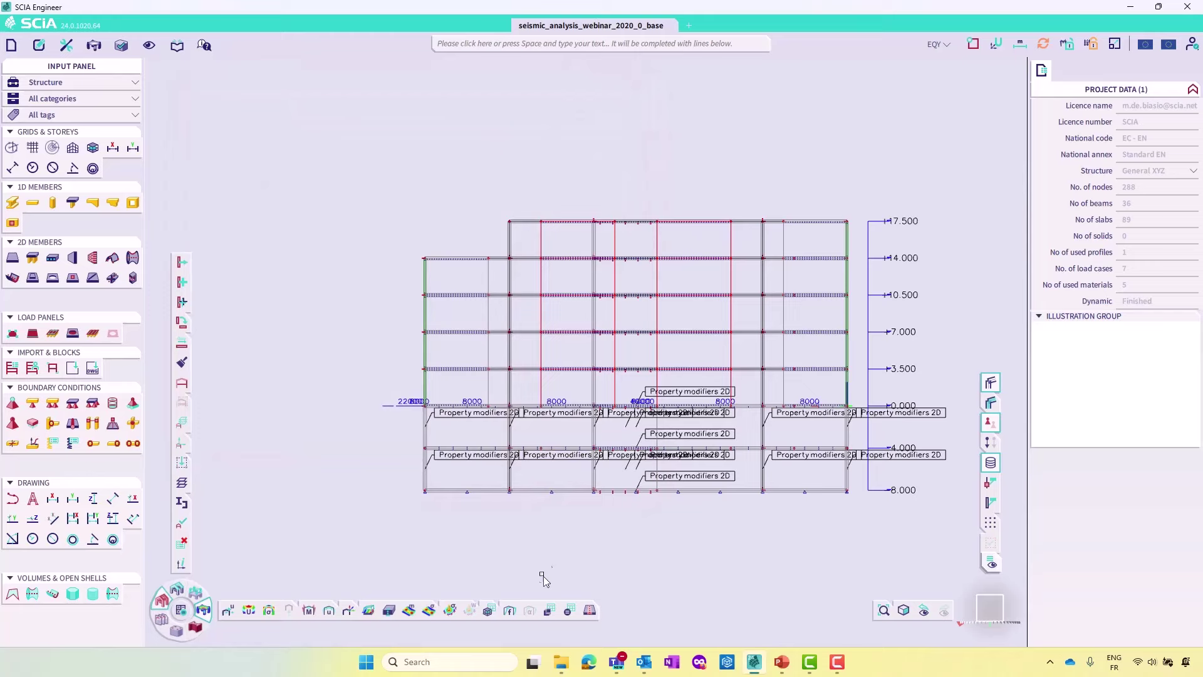
Examine the sum of masses and relative modal masses for the 20 modes in the Eigen frequency calculation protocol
click(568, 615)
scroll(653, 349, down, 3)
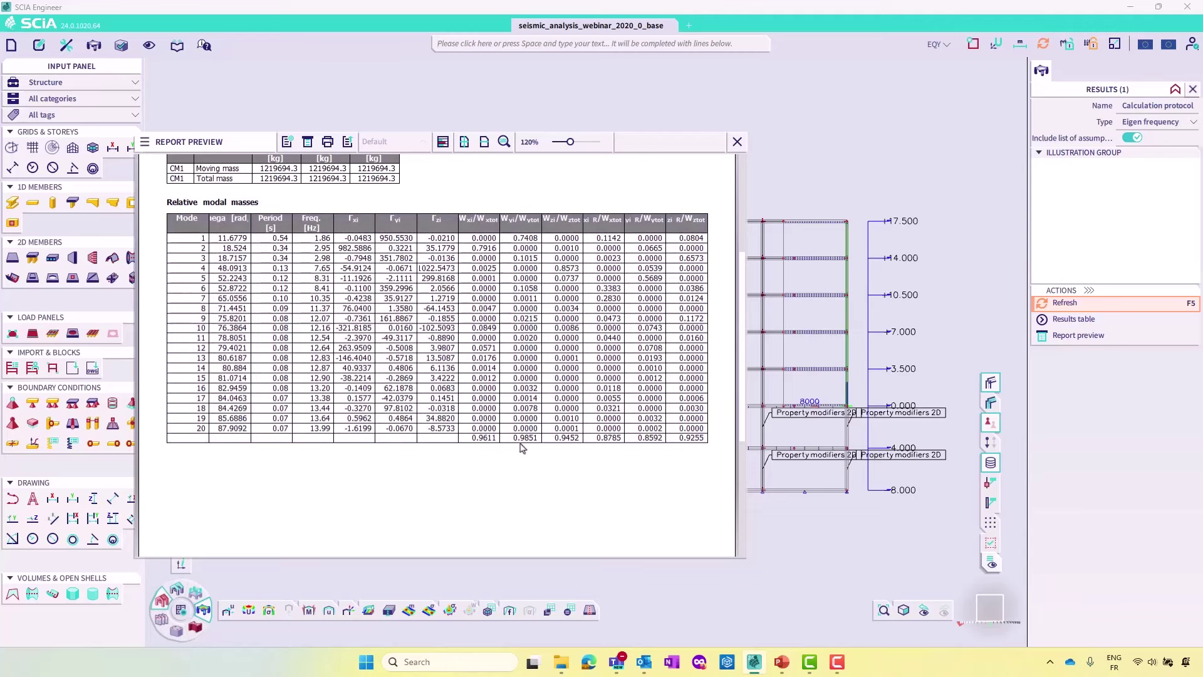
scroll(523, 447, up, 1)
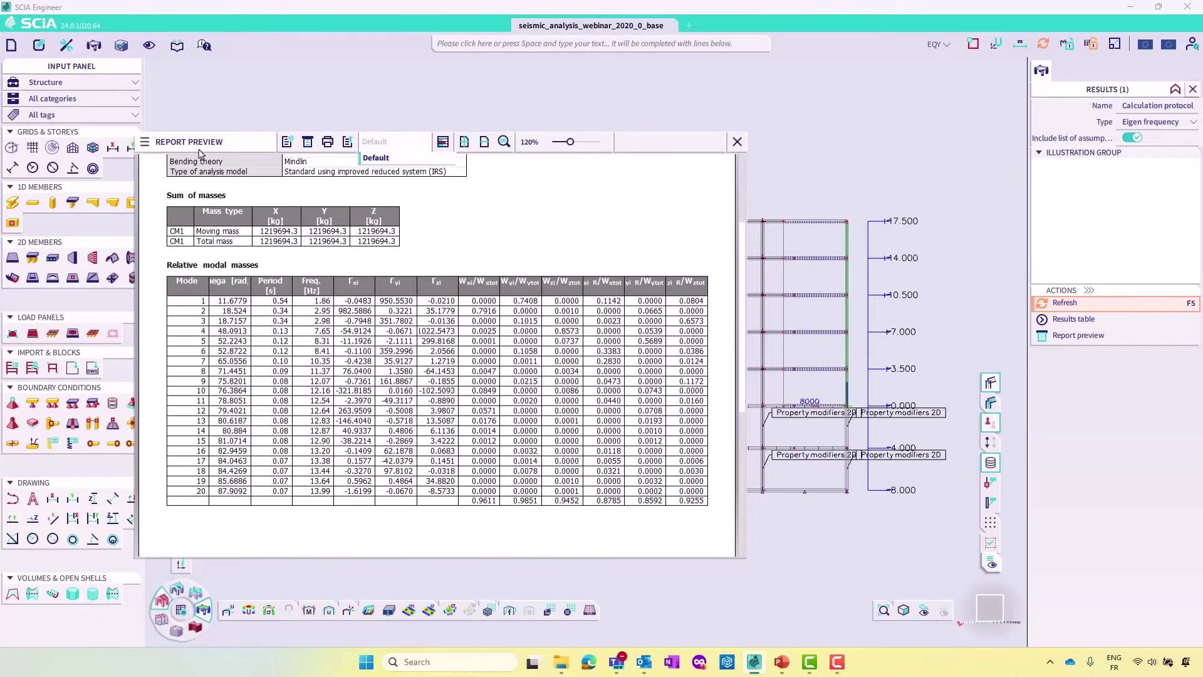
drag(204, 145, 337, 149)
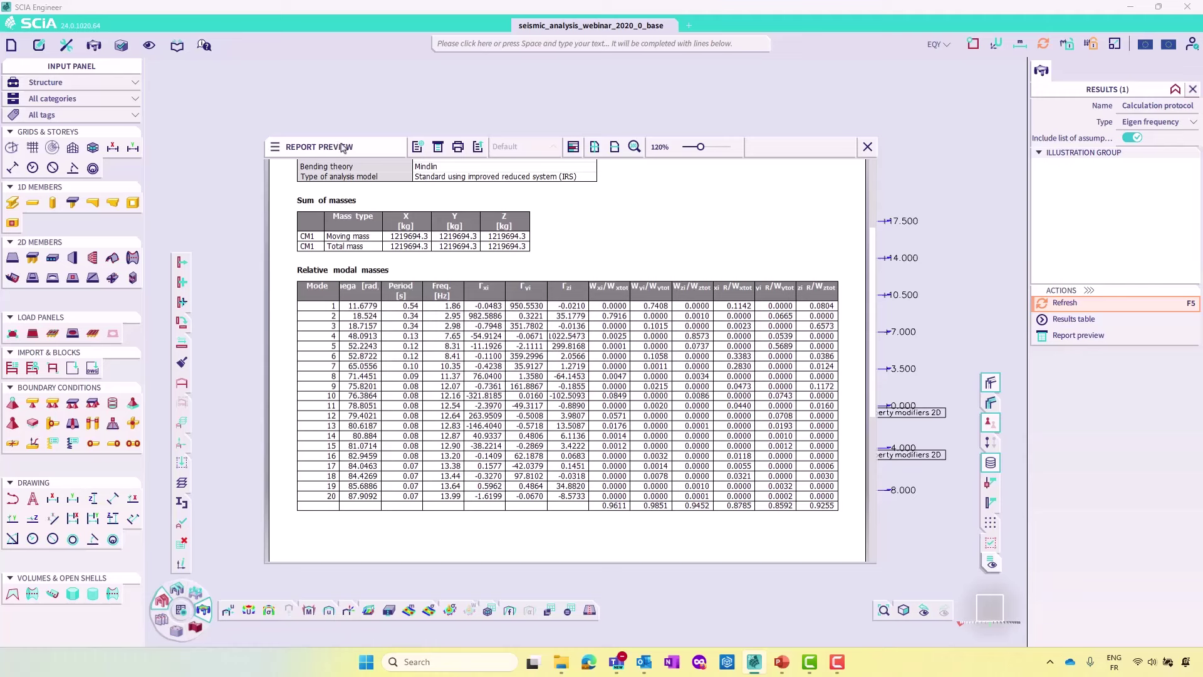
drag(342, 153, 374, 163)
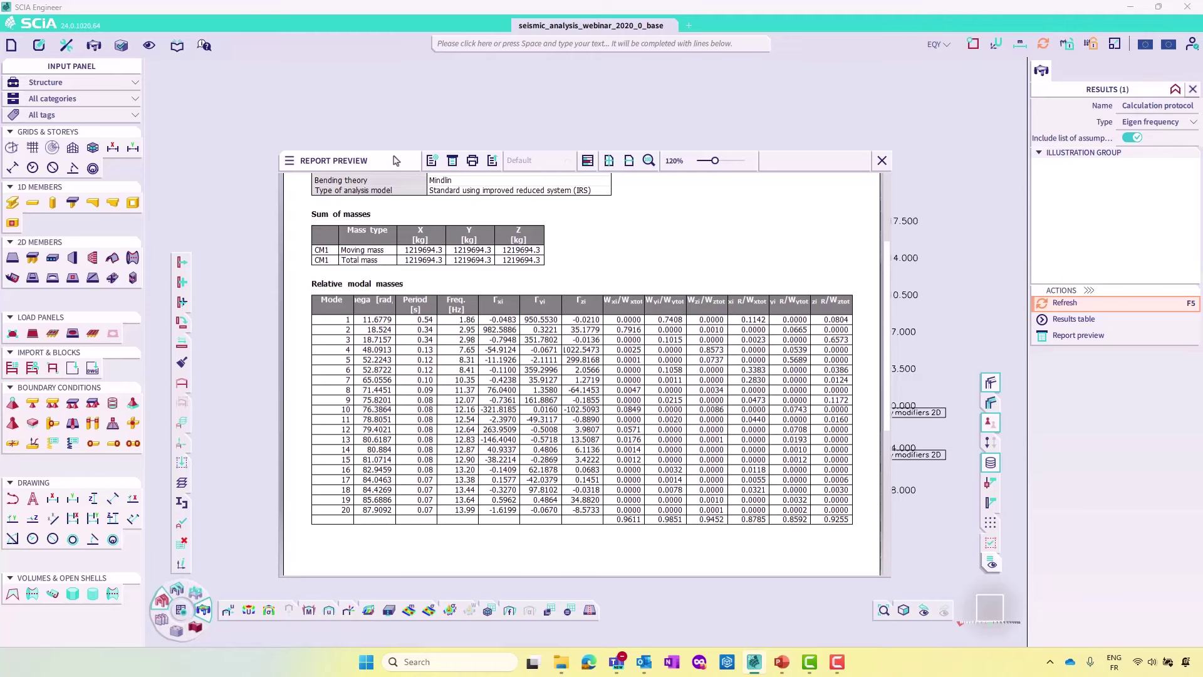
drag(395, 161, 290, 126)
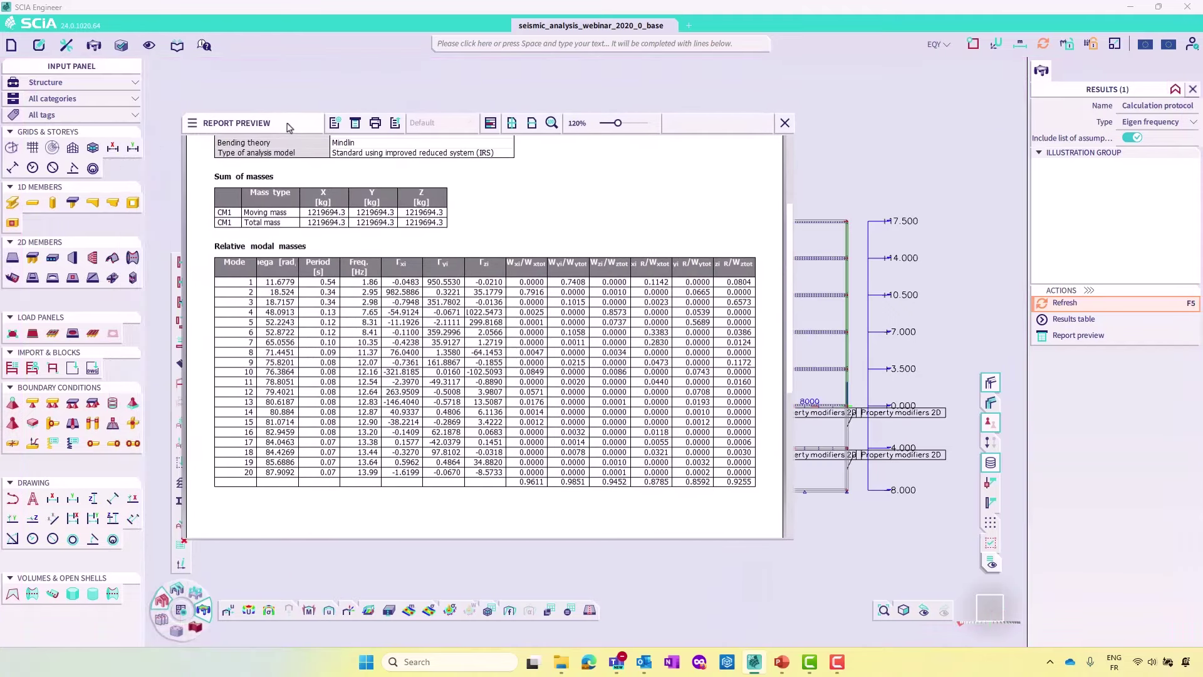
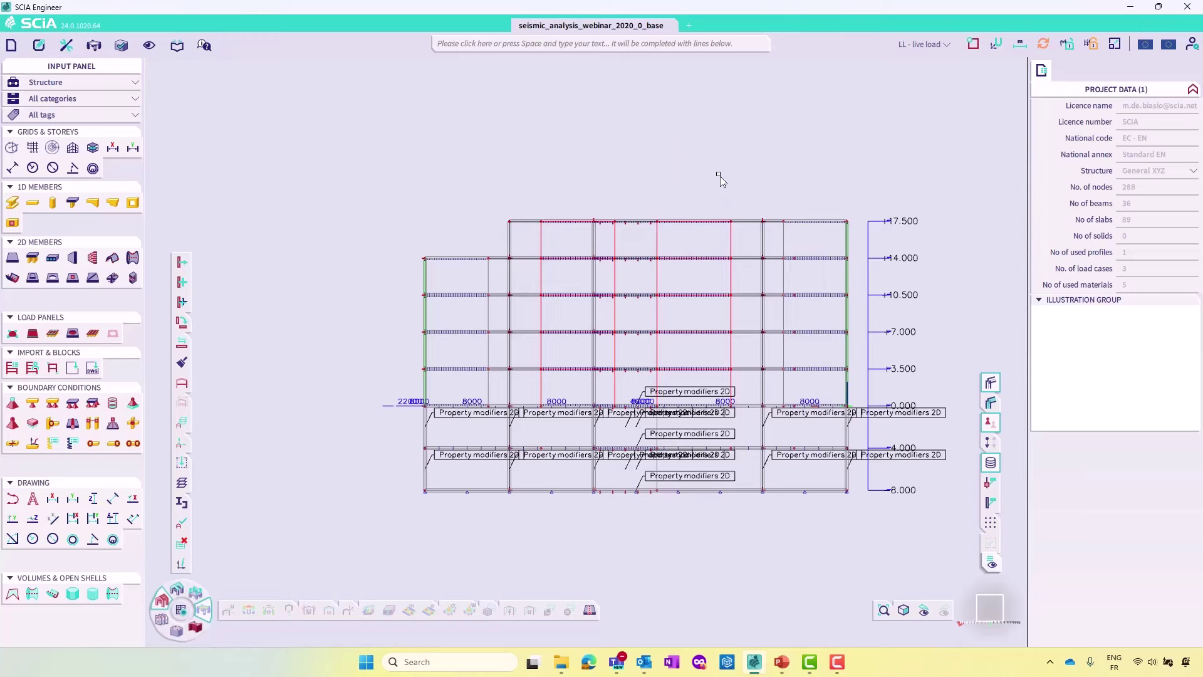
Check that Seismic spectral analysis is enabled under Dynamics in the project's functionality settings, and accept the settings
scroll(712, 174, up, 2)
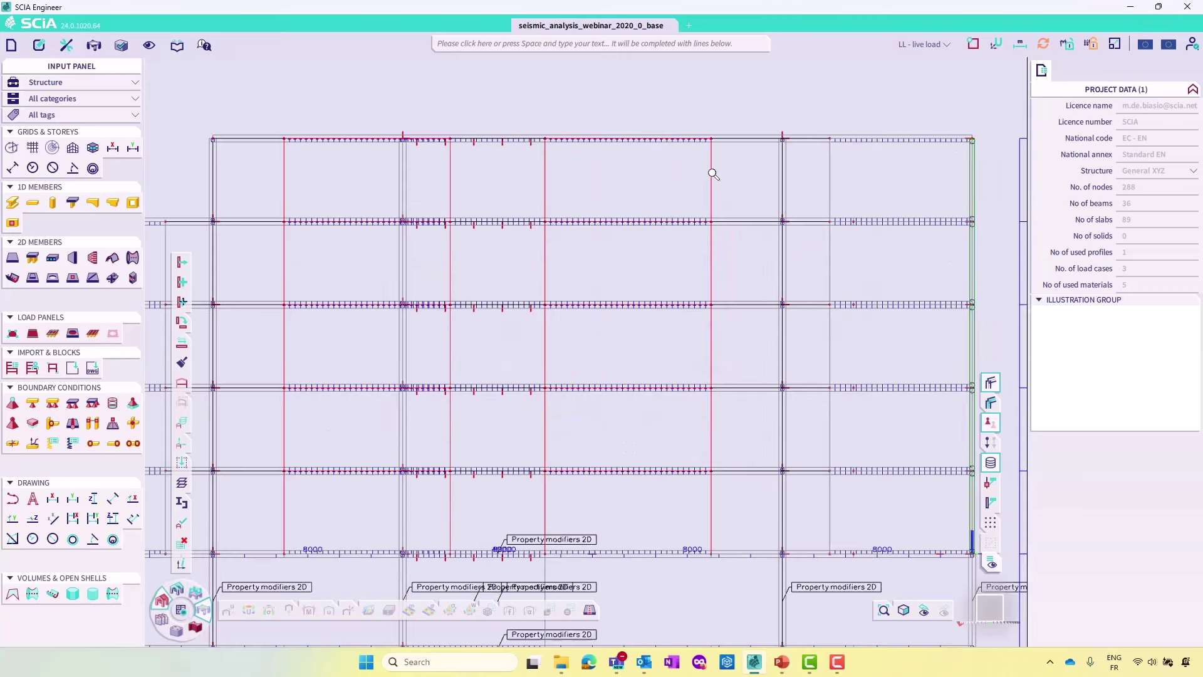
scroll(712, 174, down, 1)
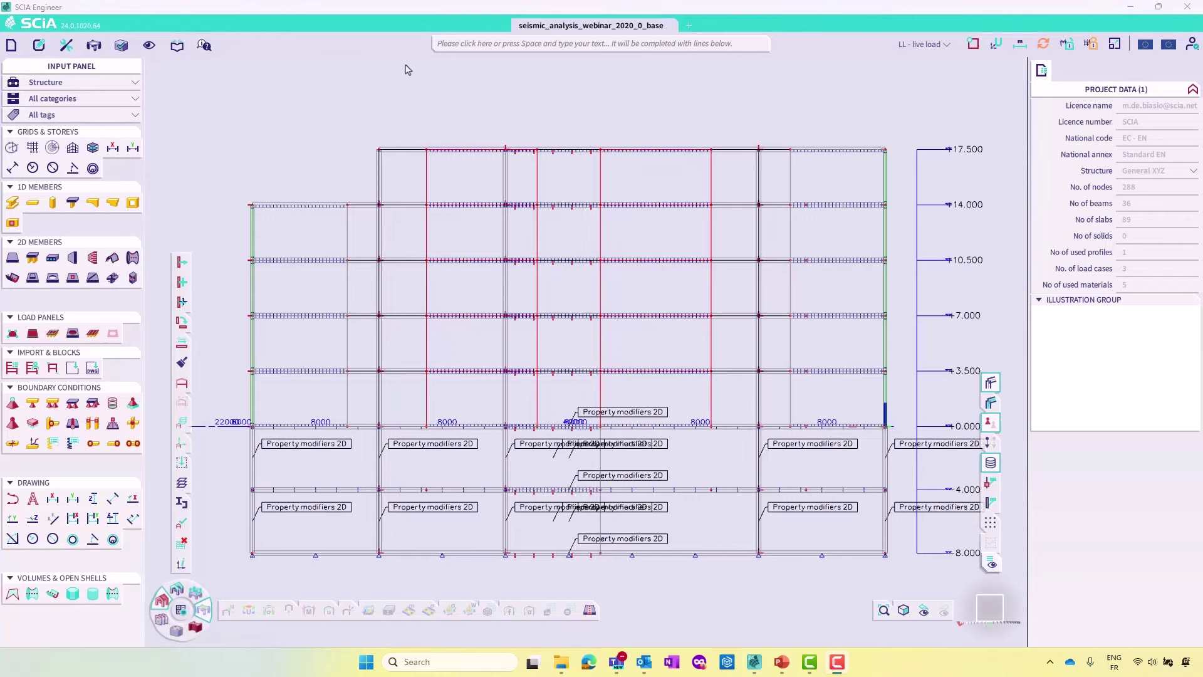
click(12, 45)
click(40, 148)
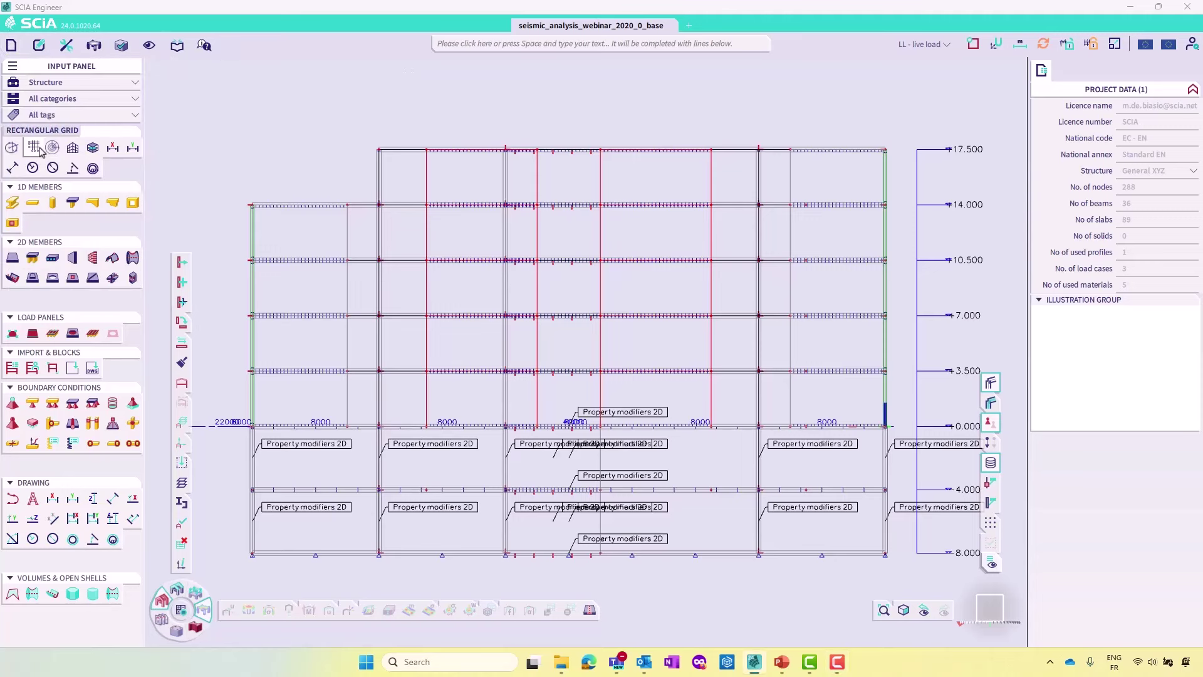
click(11, 45)
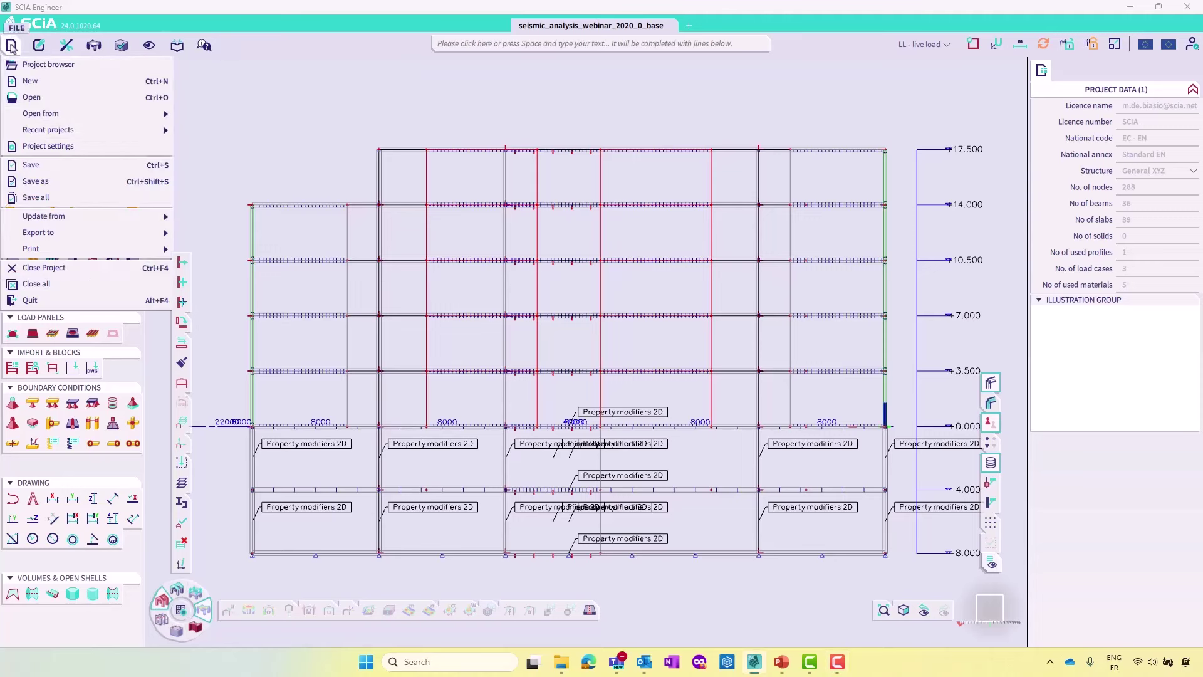
click(40, 148)
click(494, 205)
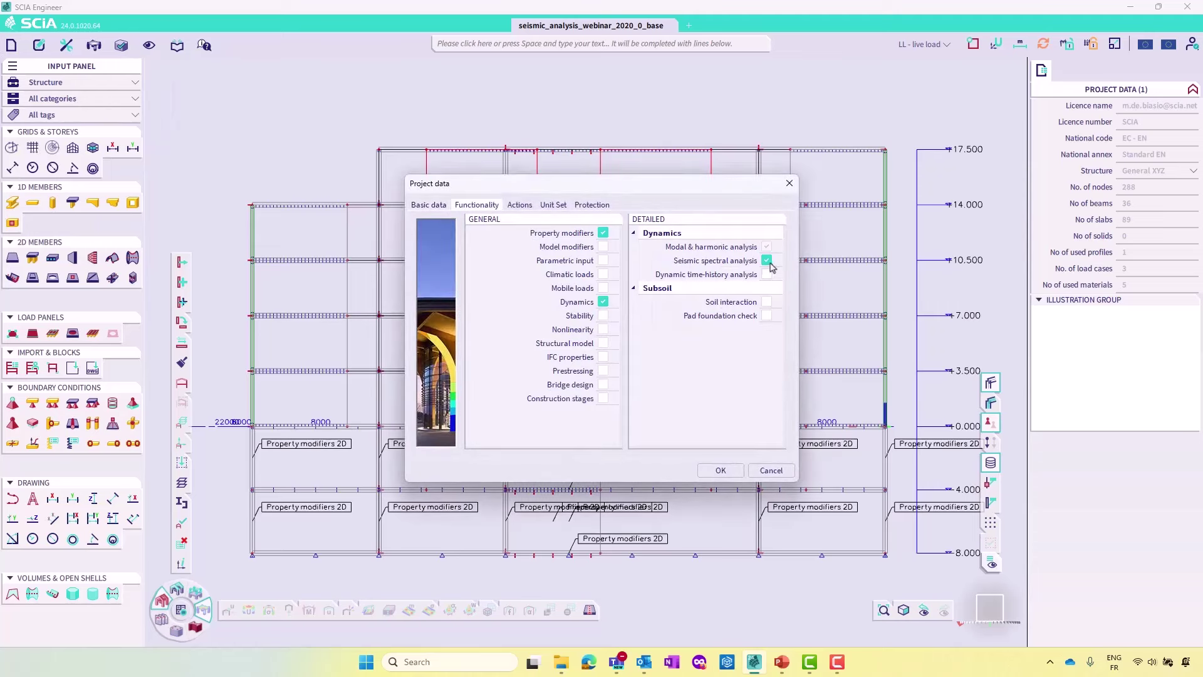
click(720, 470)
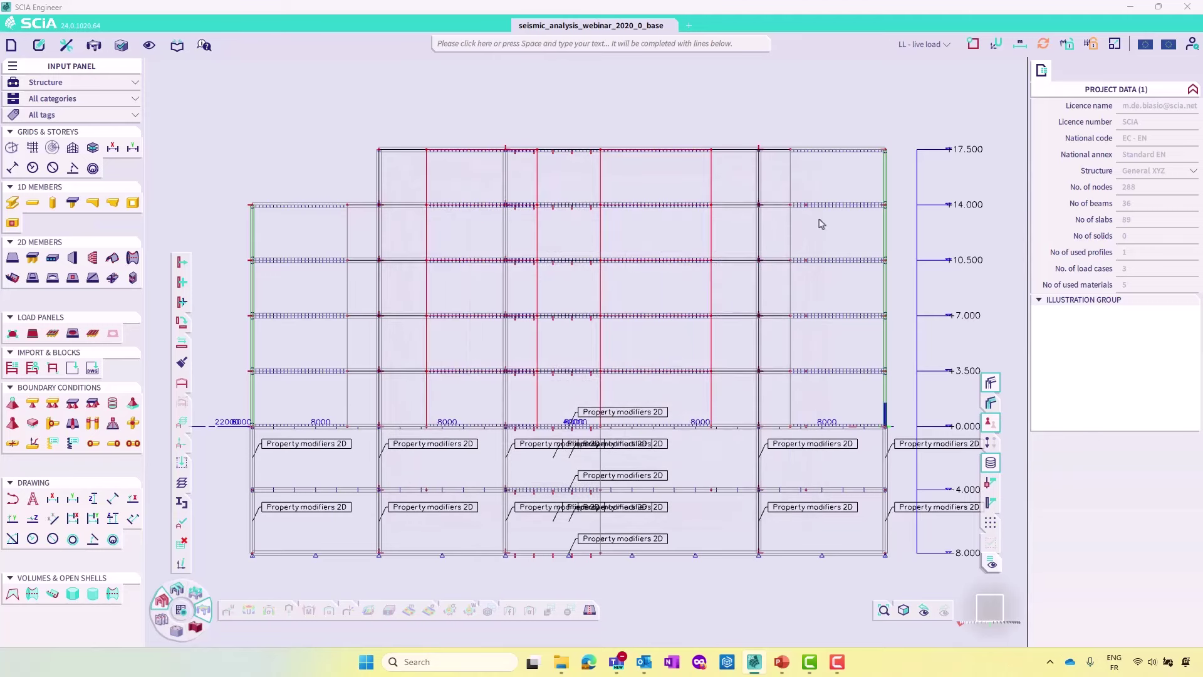
Create a new load case named EX, clear its description, and set its load type to Dynamic
click(946, 46)
click(836, 112)
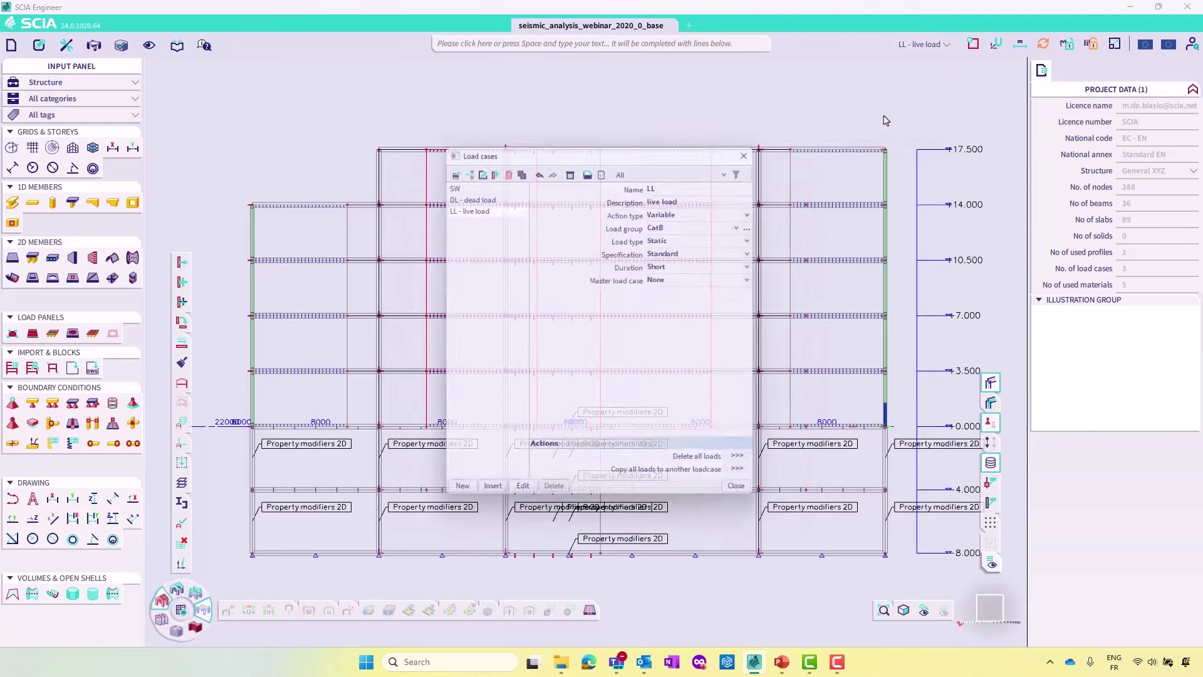
drag(580, 151, 517, 151)
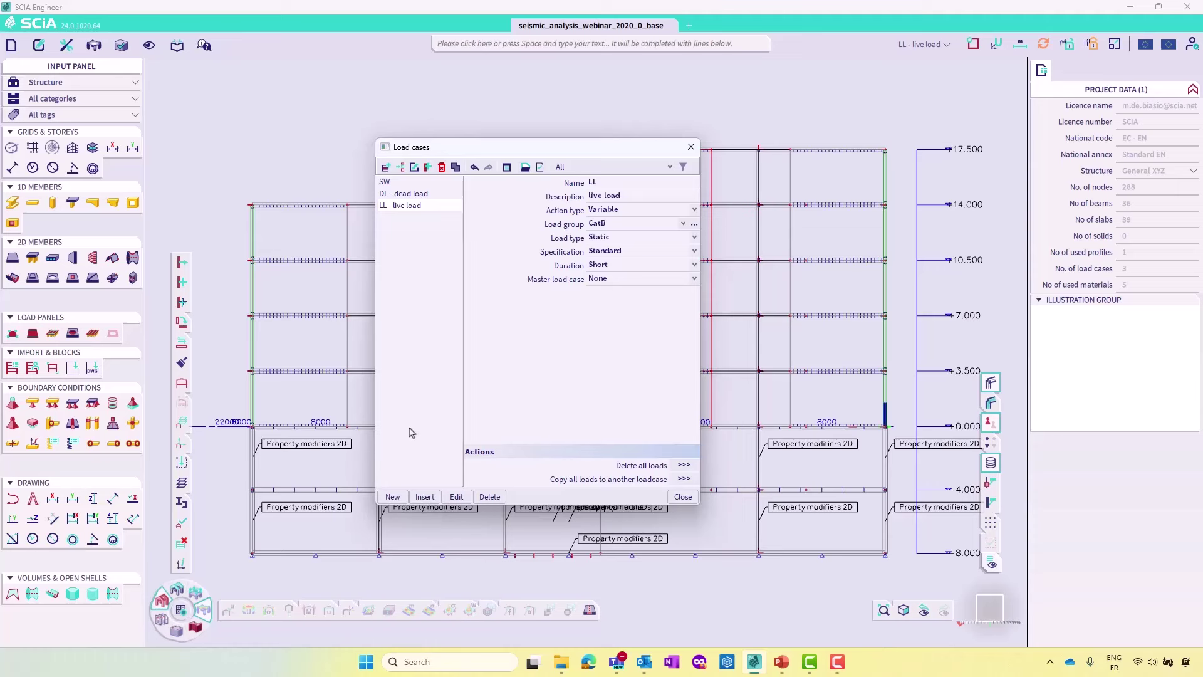
click(393, 496)
click(597, 182)
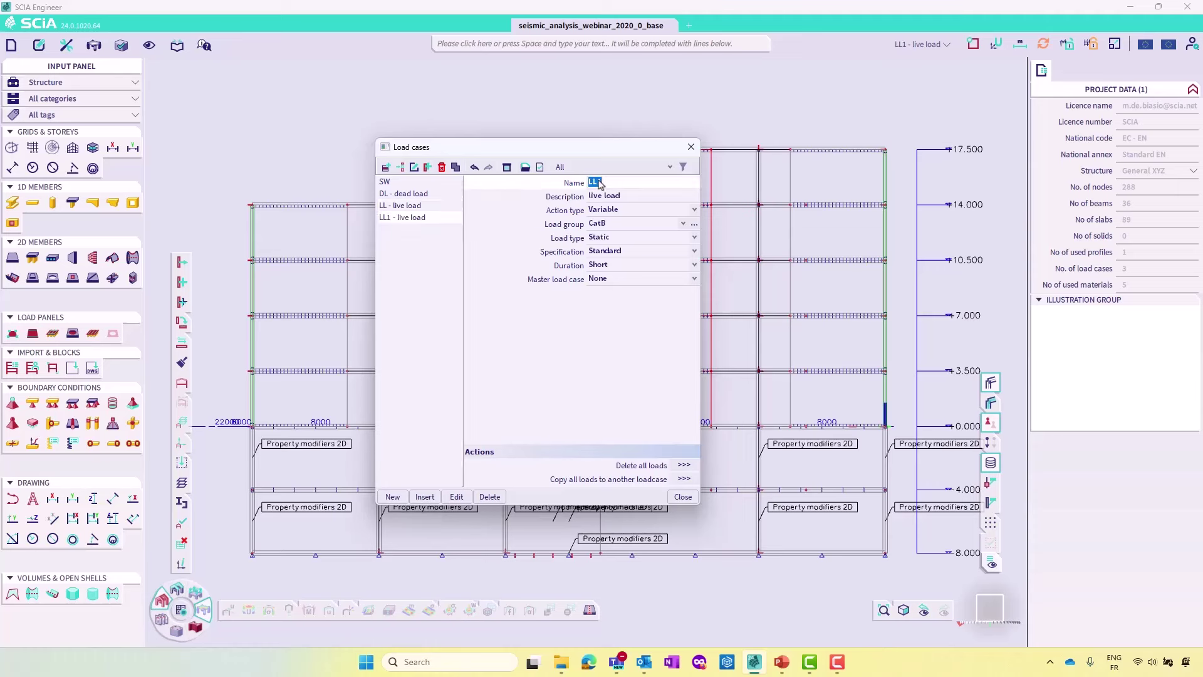
text(EX)
key(Tab)
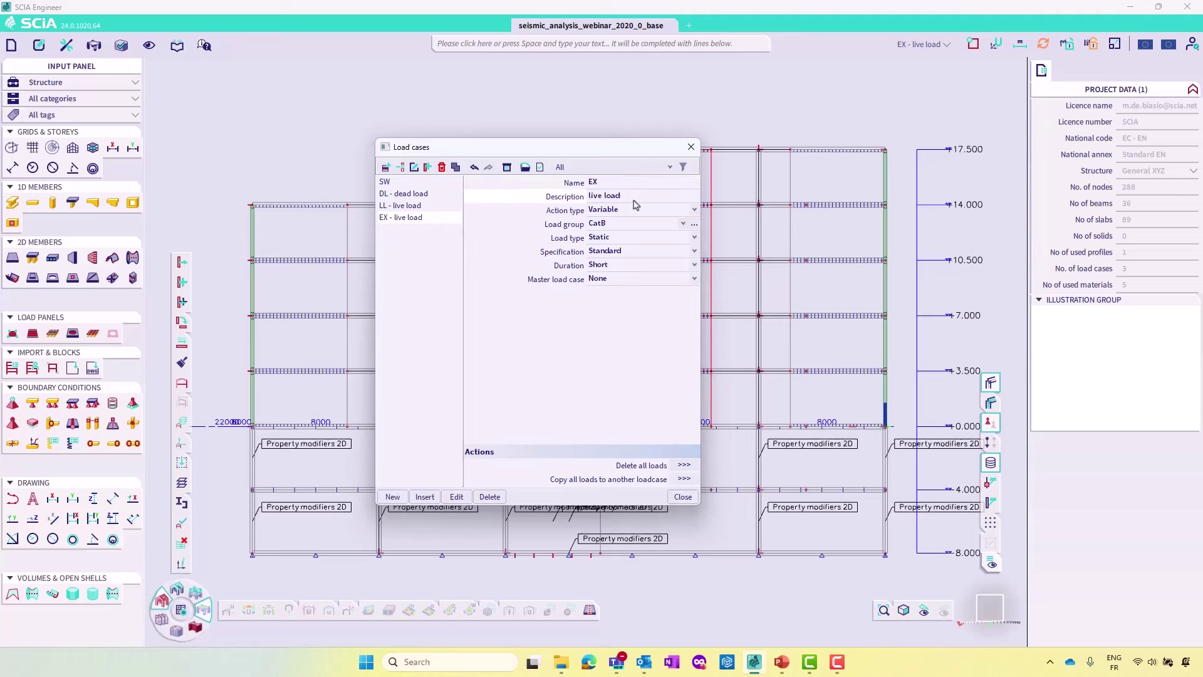
key(BackSpace)
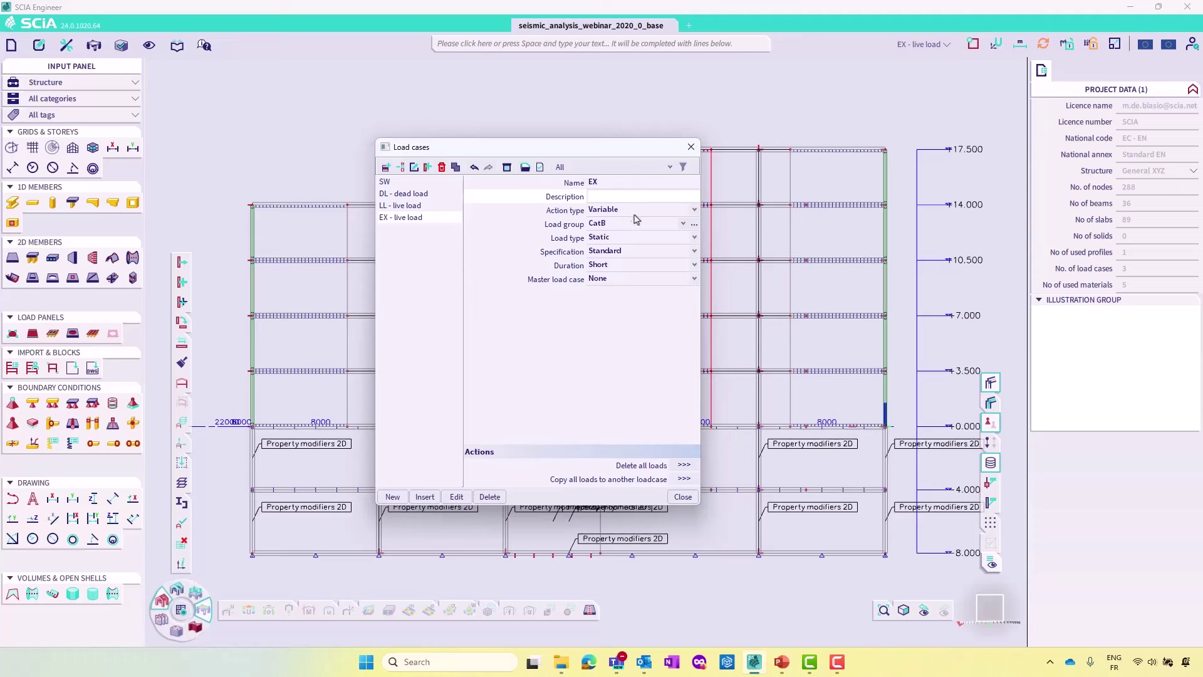
click(665, 243)
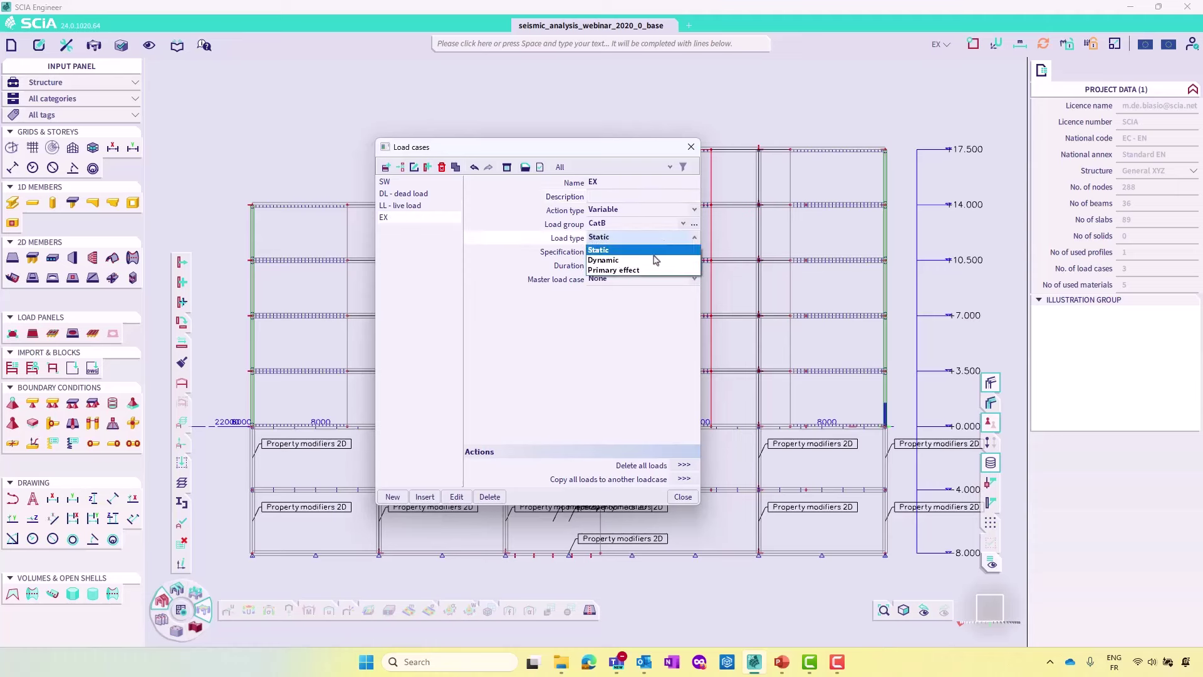
click(651, 260)
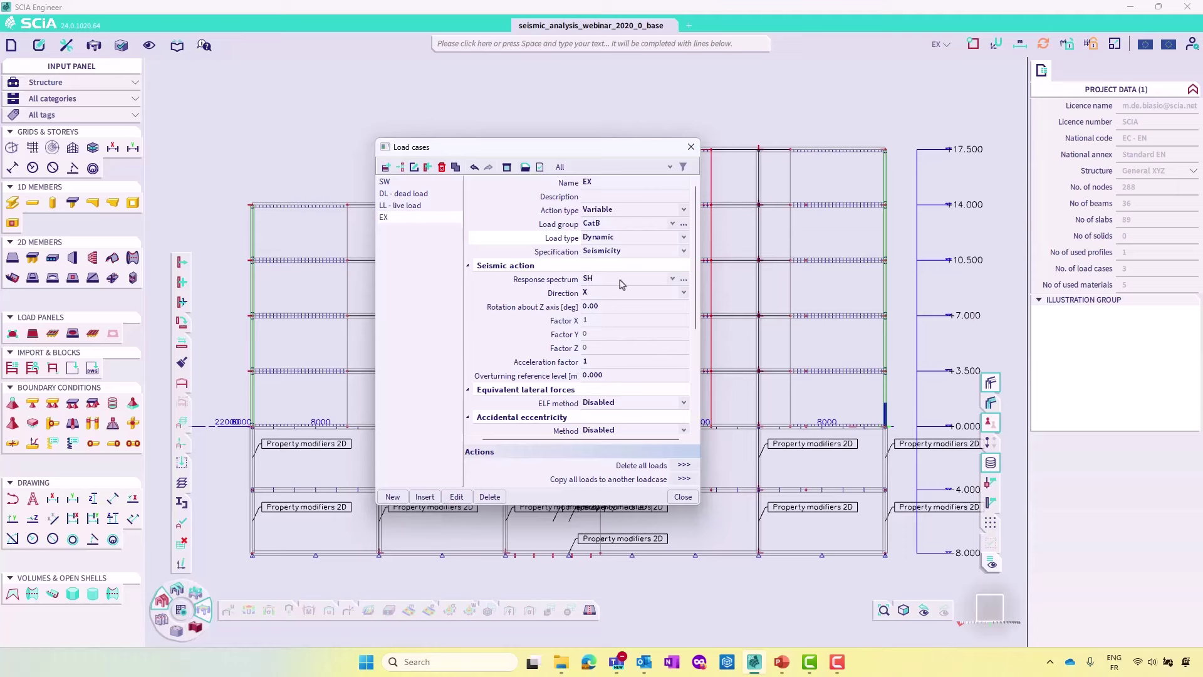
Inspect the SH response spectrum and its Eurocode parameters, leaving the spectrum dialogs without changes
click(686, 280)
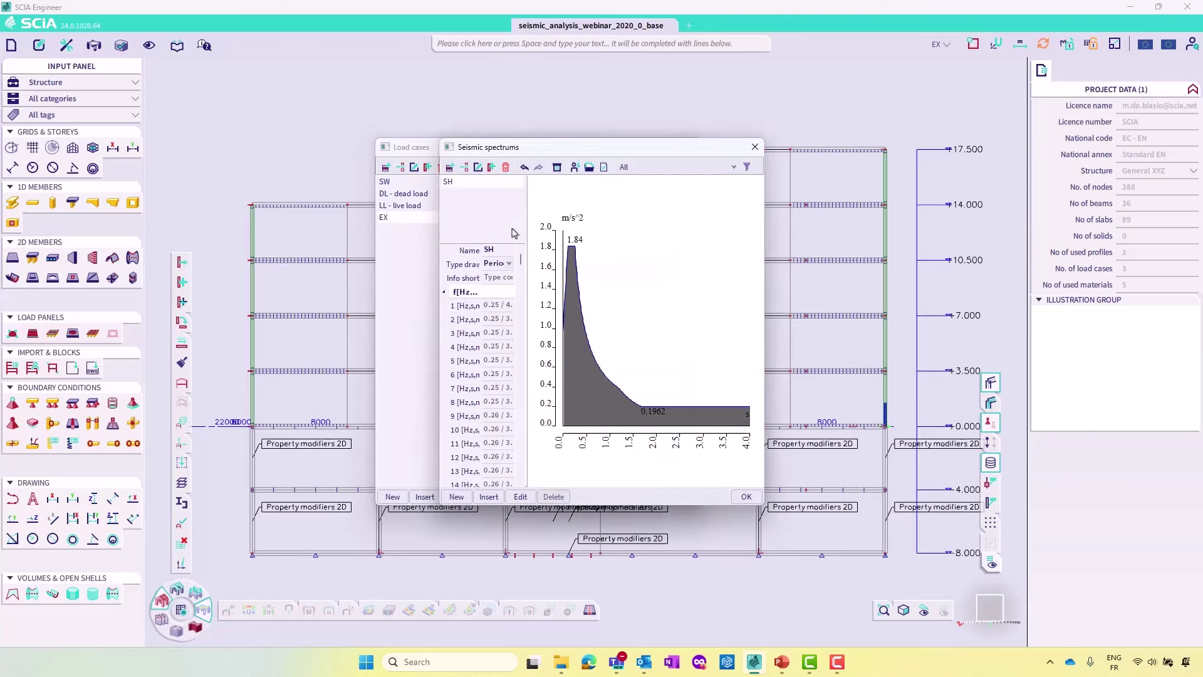
click(524, 499)
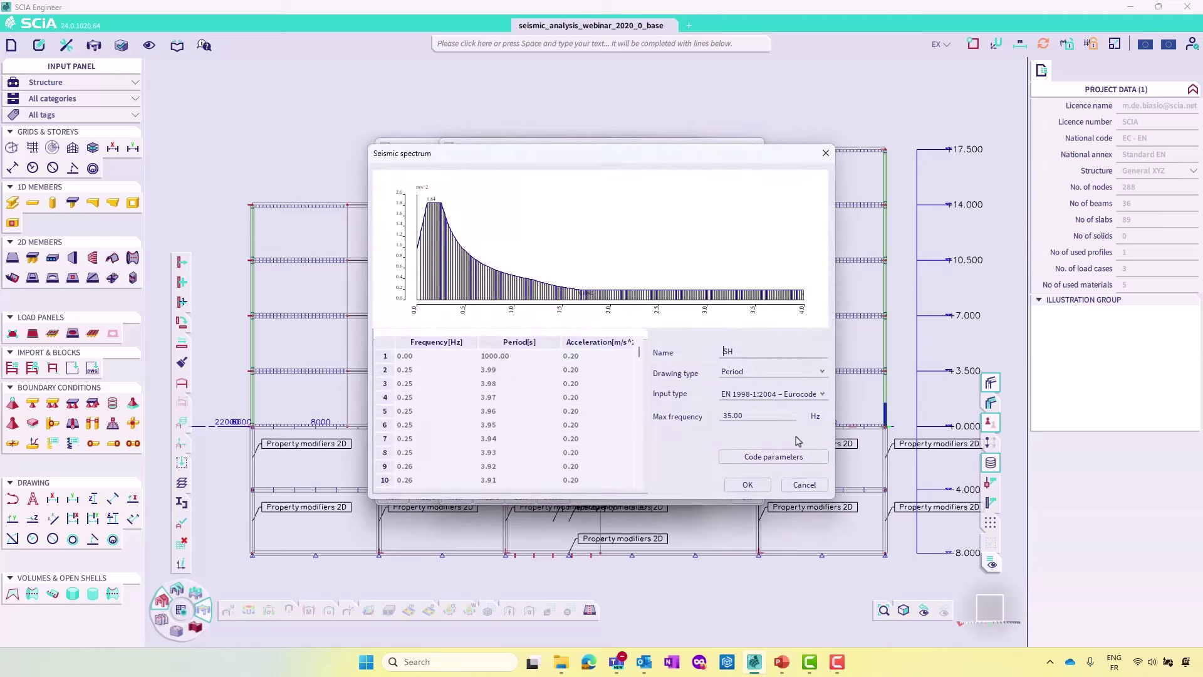
click(793, 457)
drag(700, 215, 973, 227)
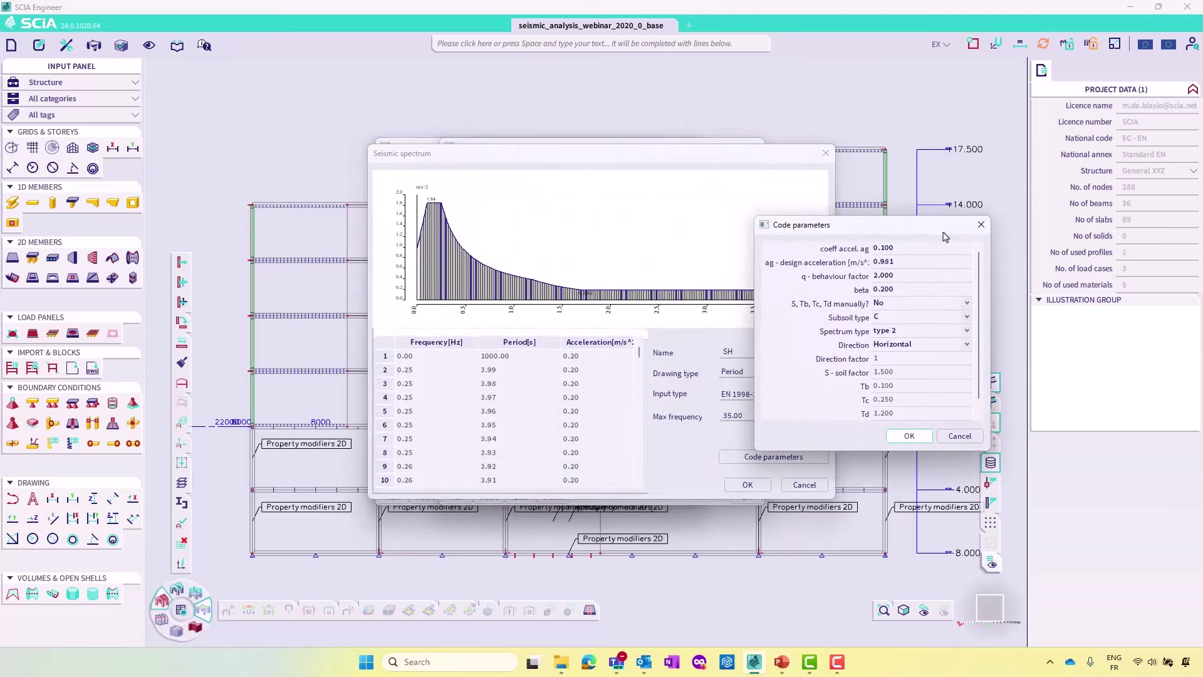
click(962, 436)
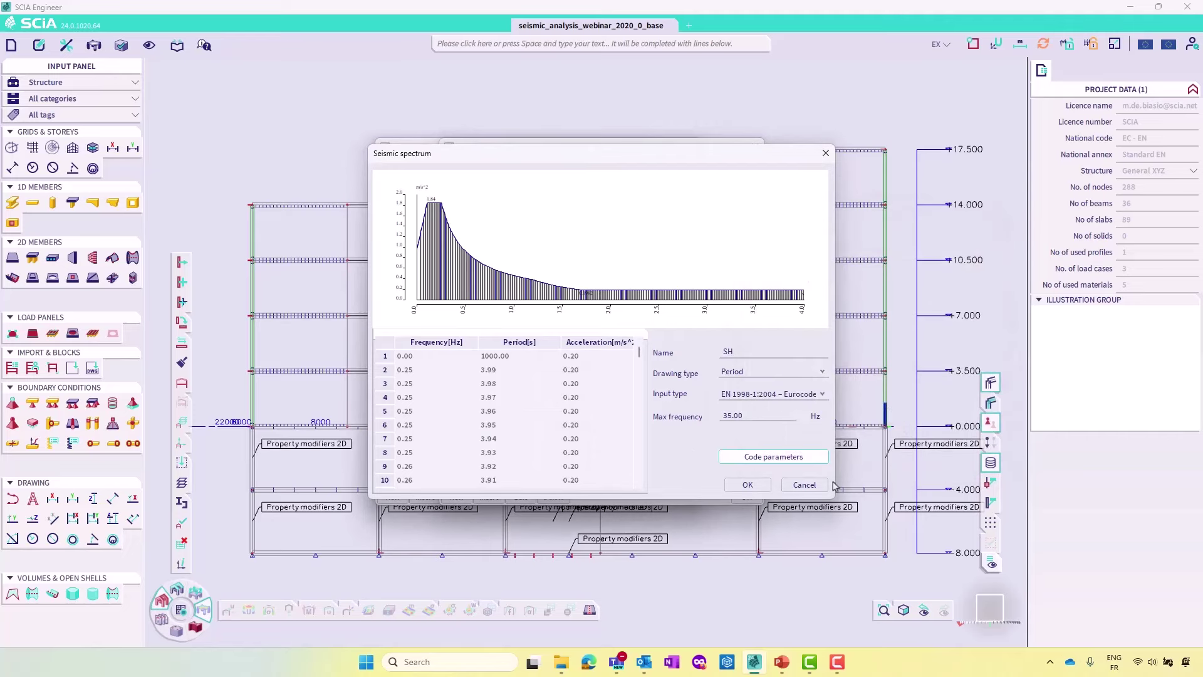
click(805, 484)
click(755, 146)
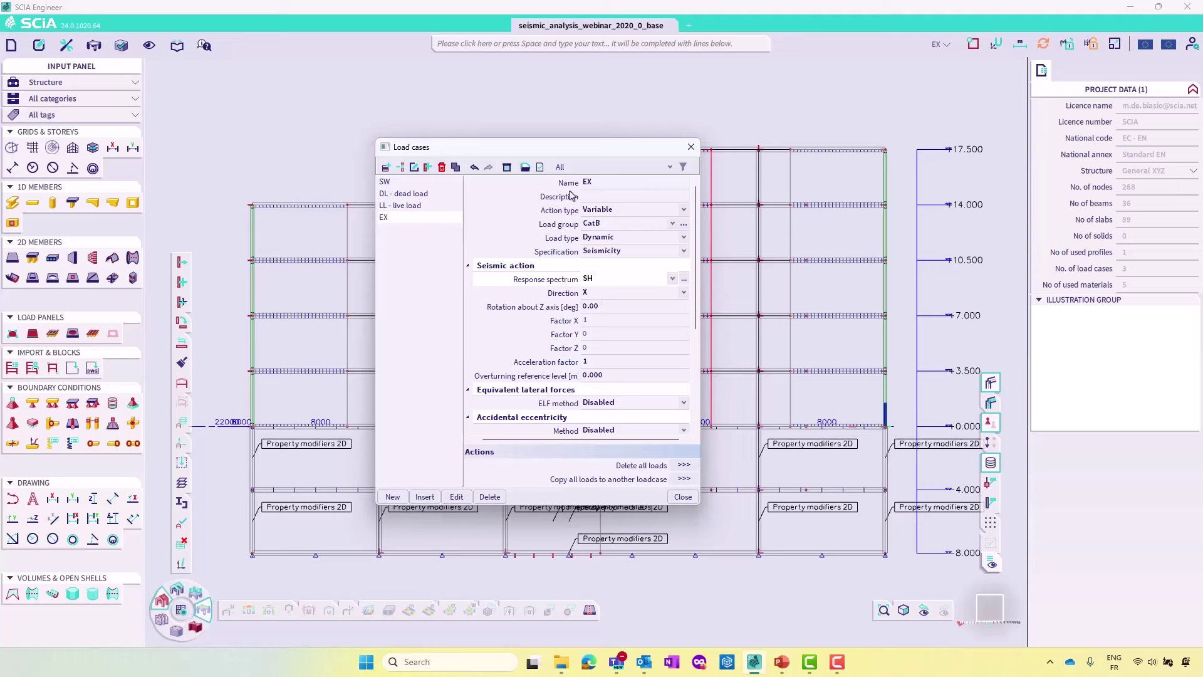
Review the EX load case's direction, Z-axis rotation and accidental eccentricity options, keeping direction X and the eccentricity method Disabled
click(684, 293)
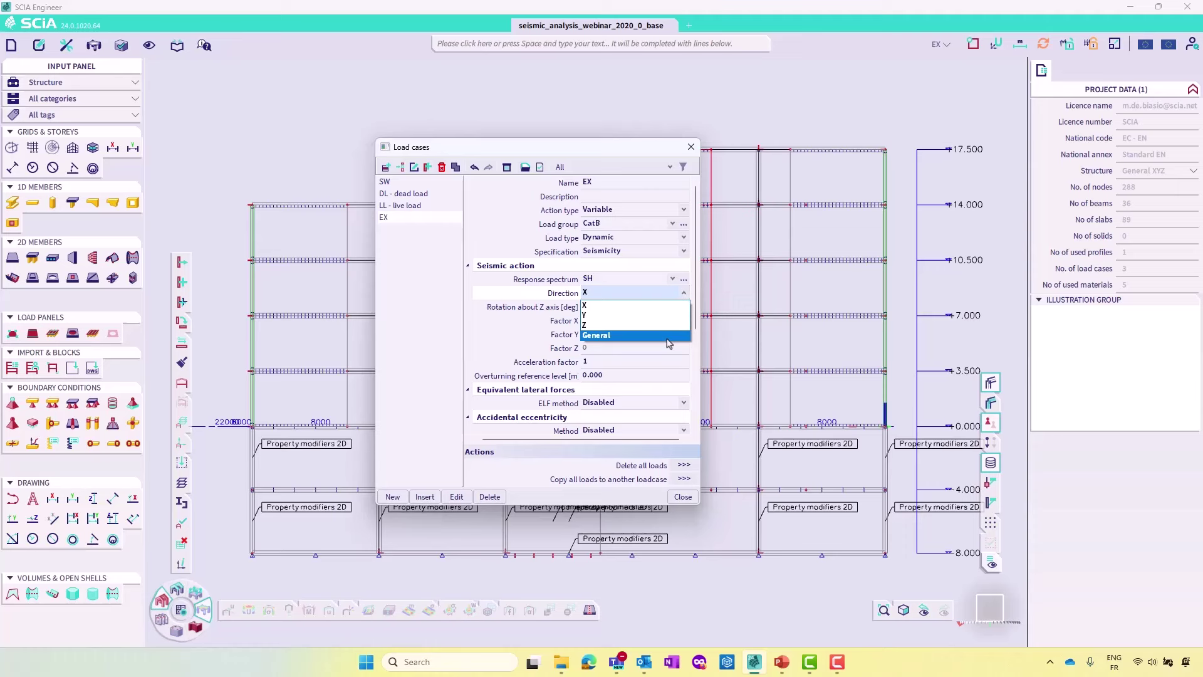
click(607, 309)
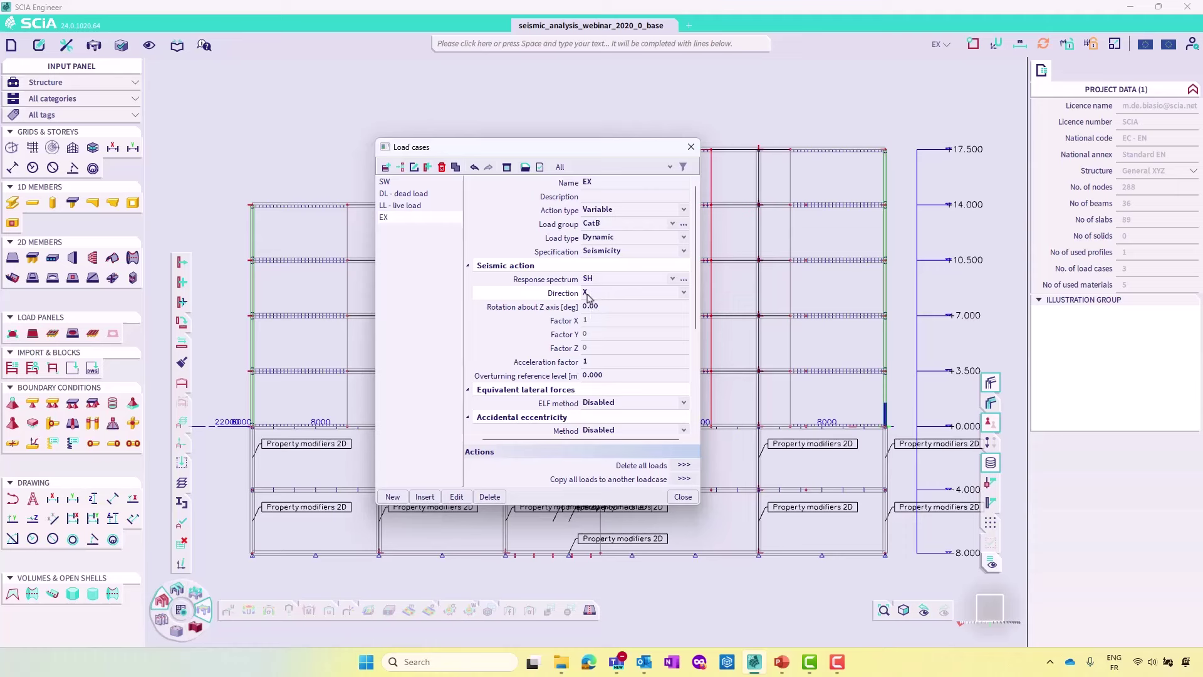
click(591, 307)
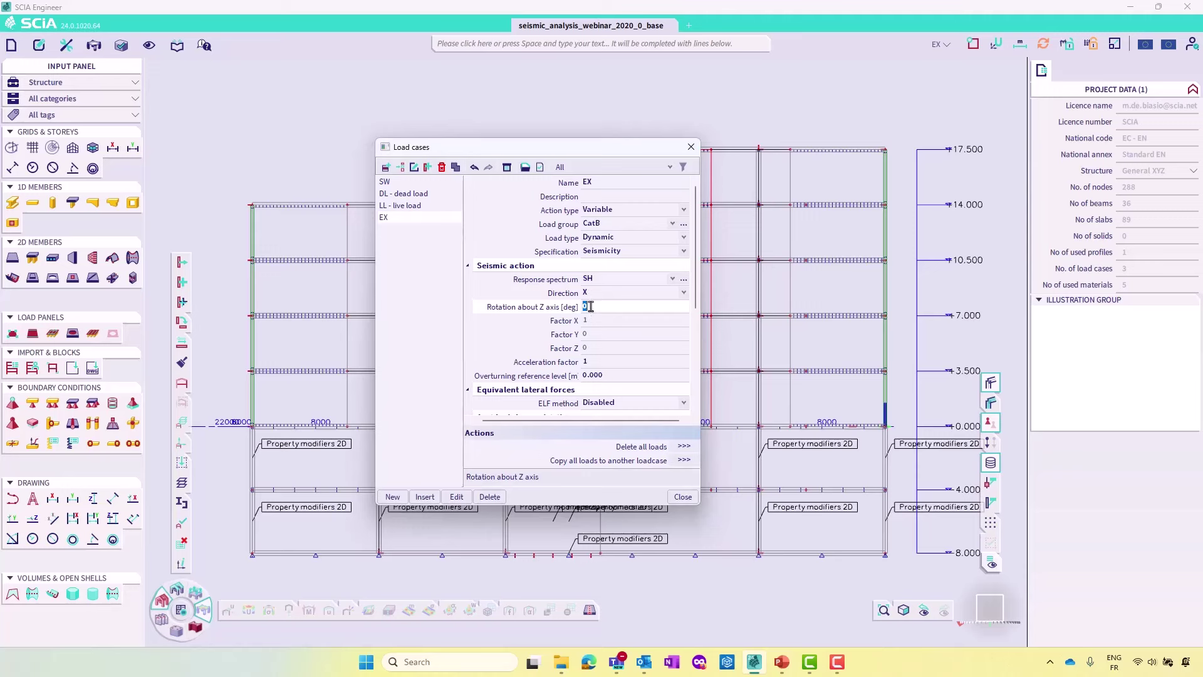
scroll(590, 306, down, 1)
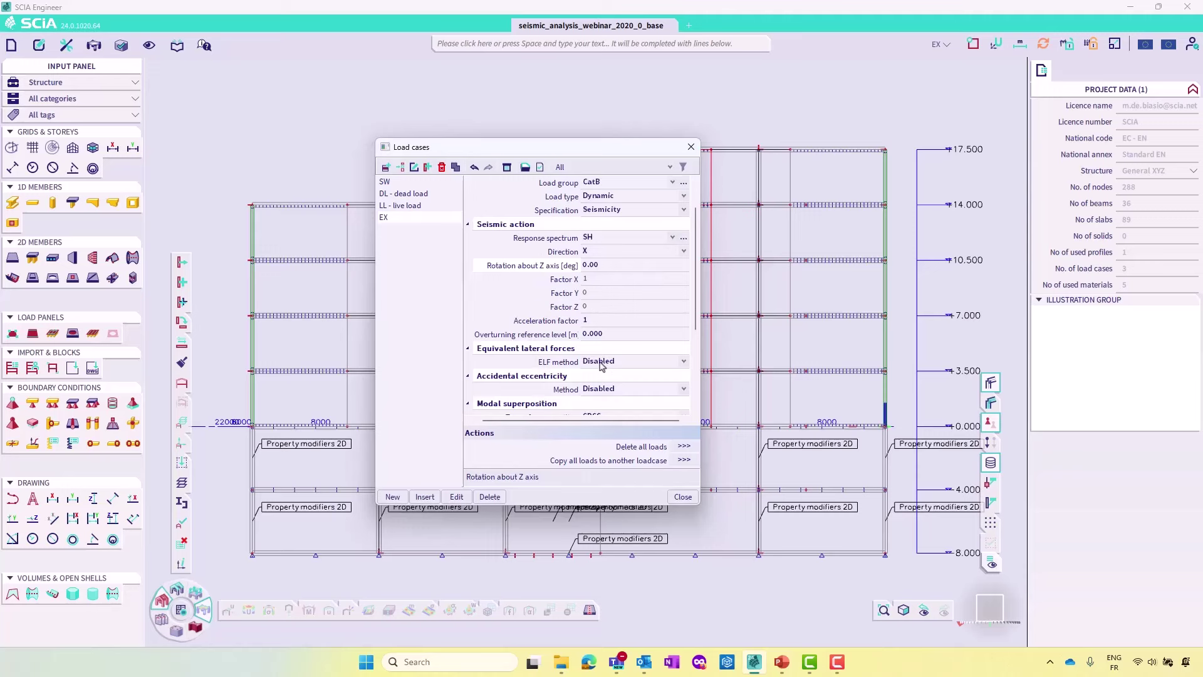
scroll(602, 366, down, 1)
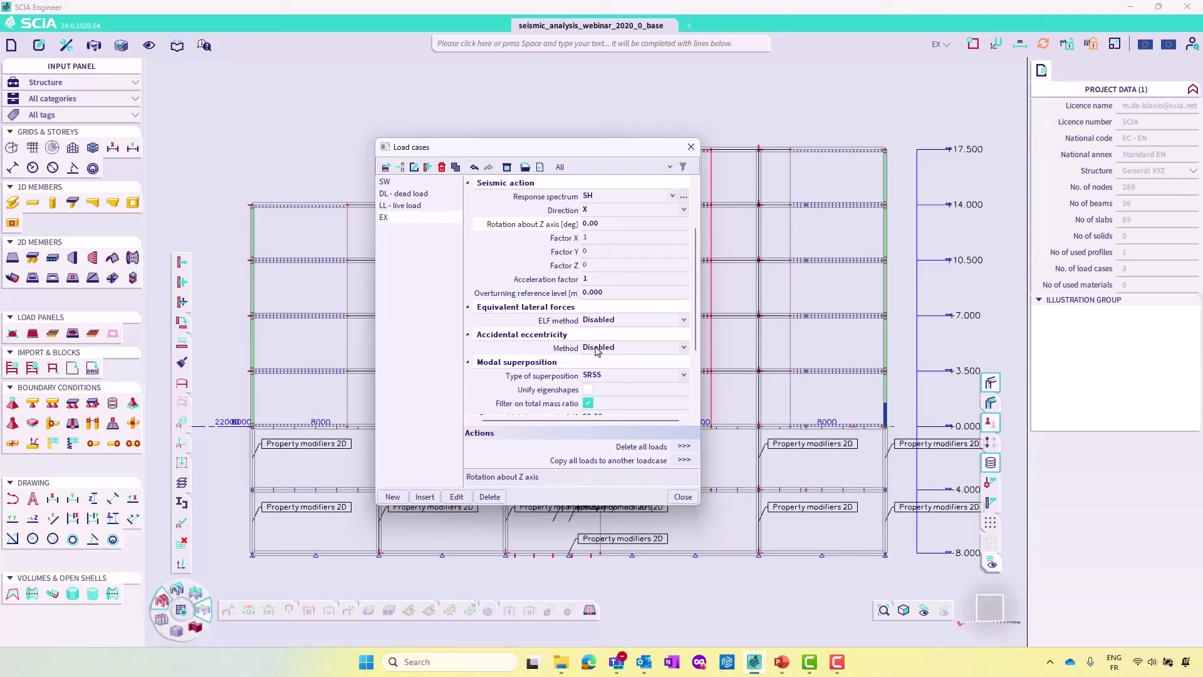
click(596, 347)
click(597, 348)
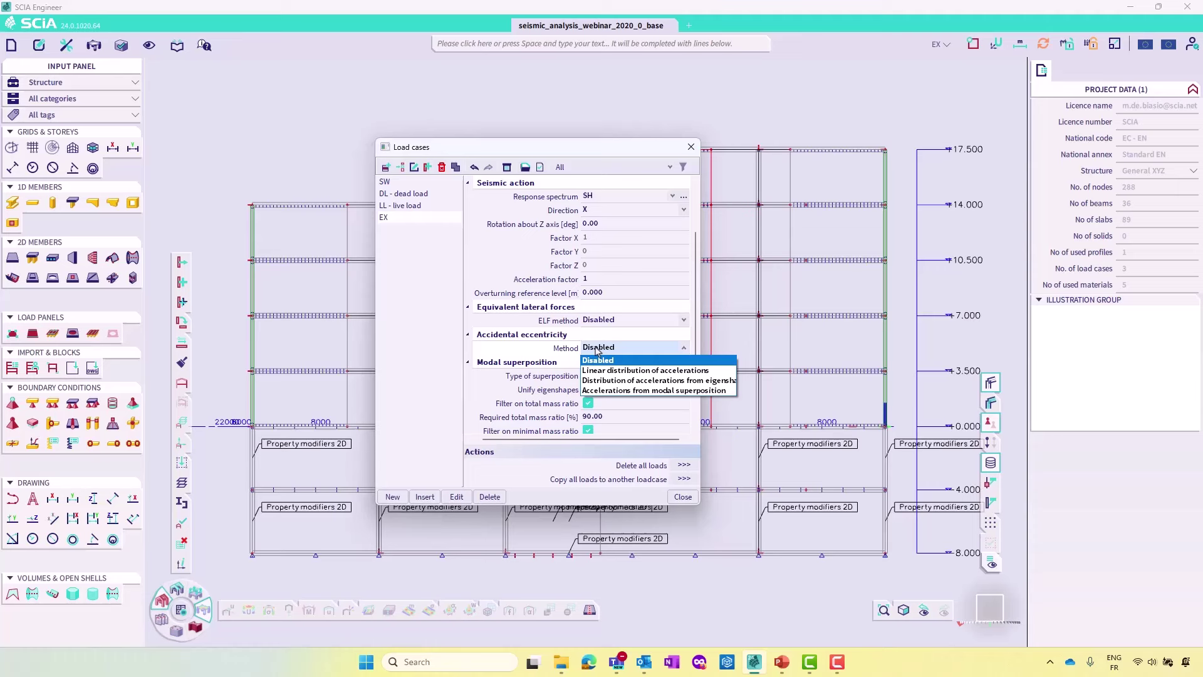
click(596, 348)
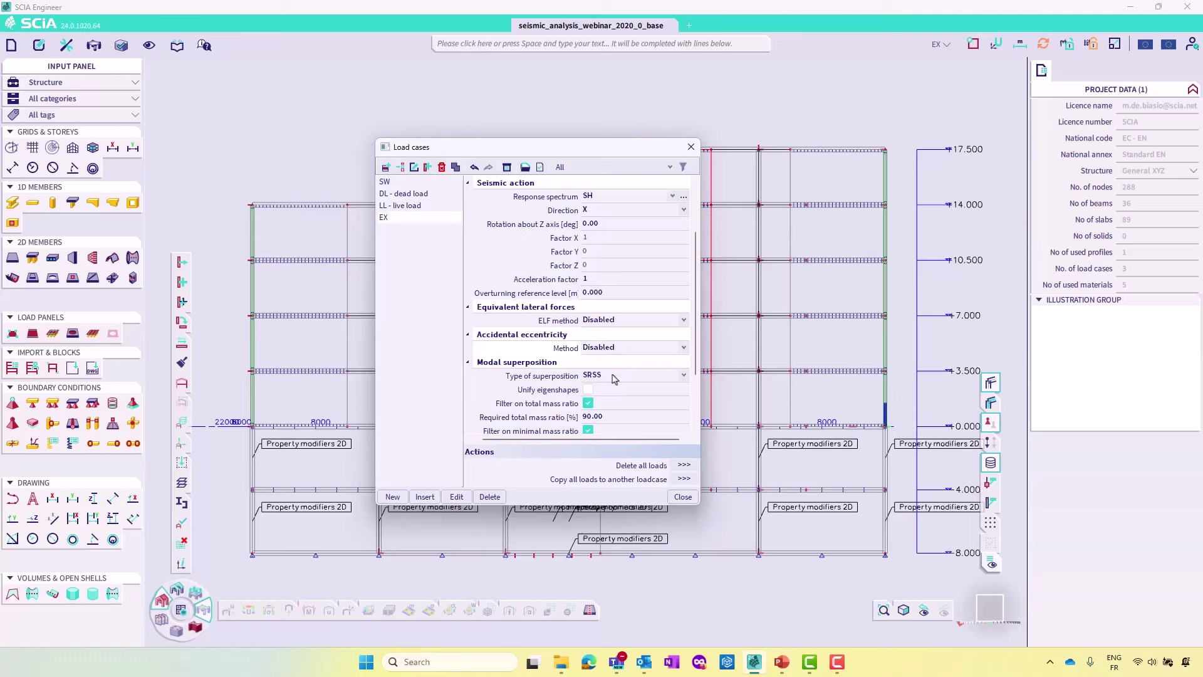
Set the EX load case's modal superposition type to CQC, keeping the damping at 5 %
click(685, 376)
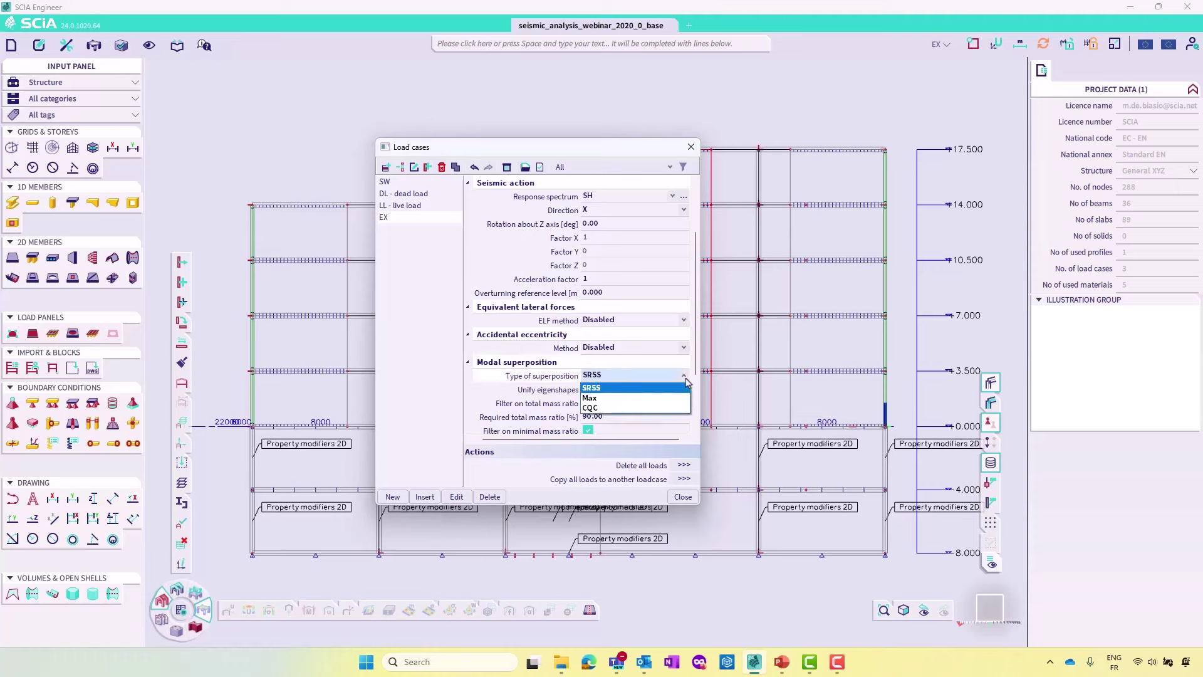
click(595, 408)
click(589, 391)
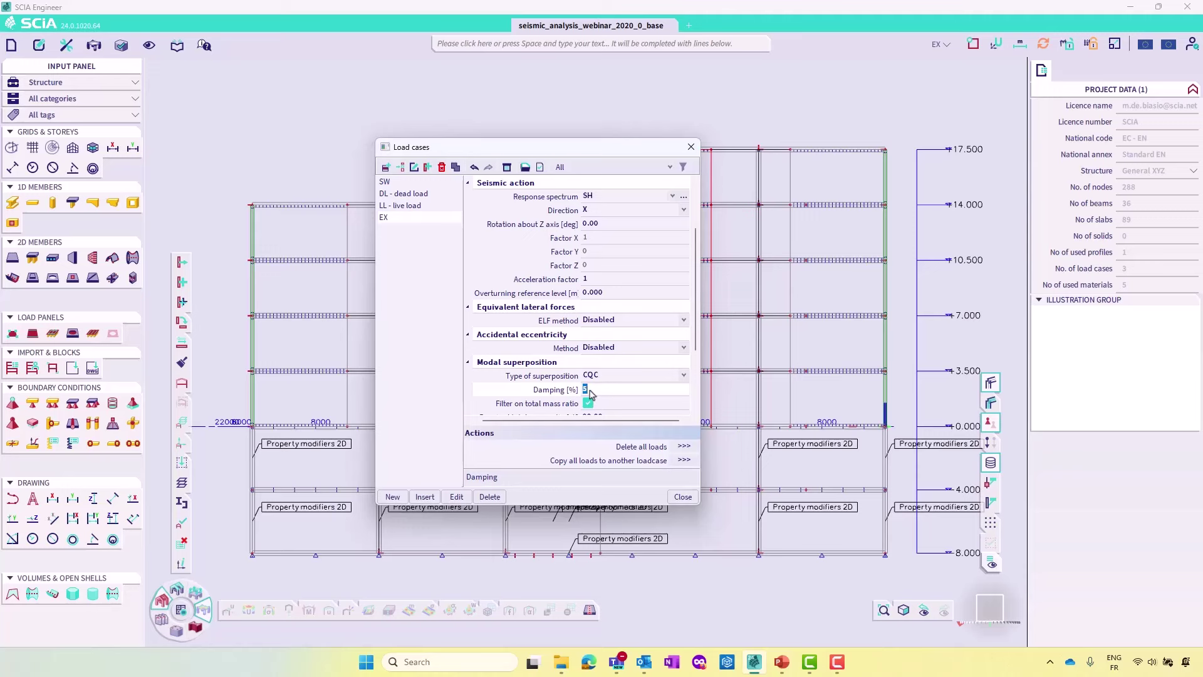
scroll(589, 393, down, 3)
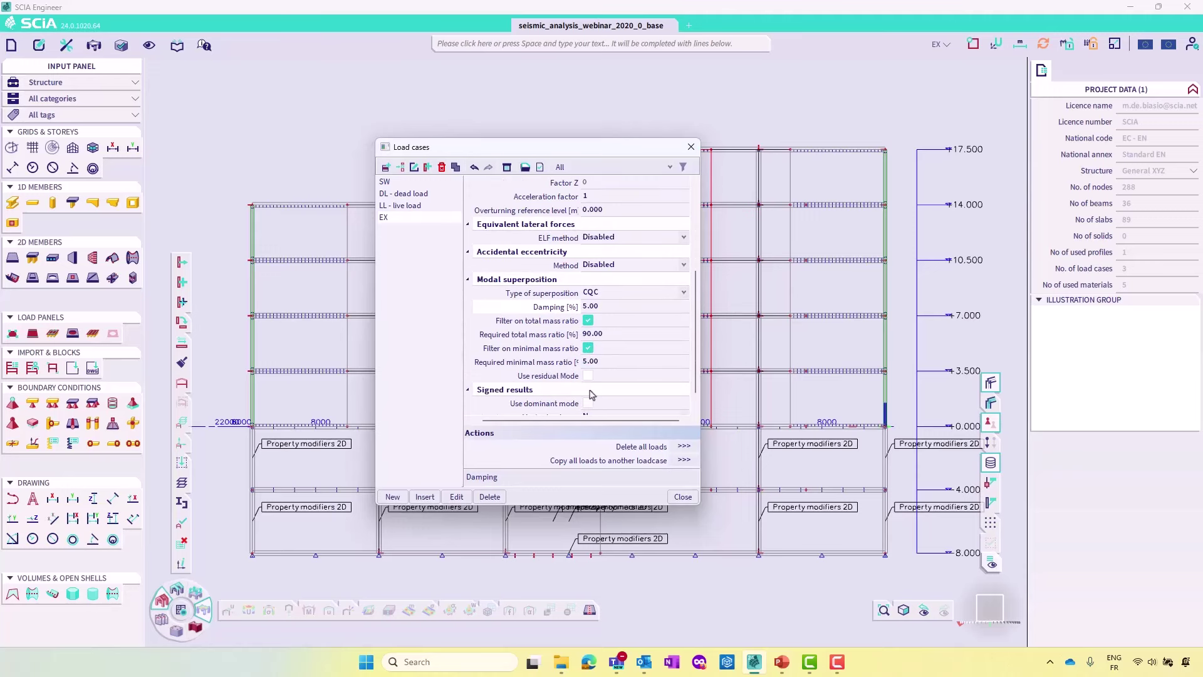
Switch the total and minimal mass ratio filters off and back on, keeping the required ratios at 90 % and 5 %
click(588, 321)
click(589, 335)
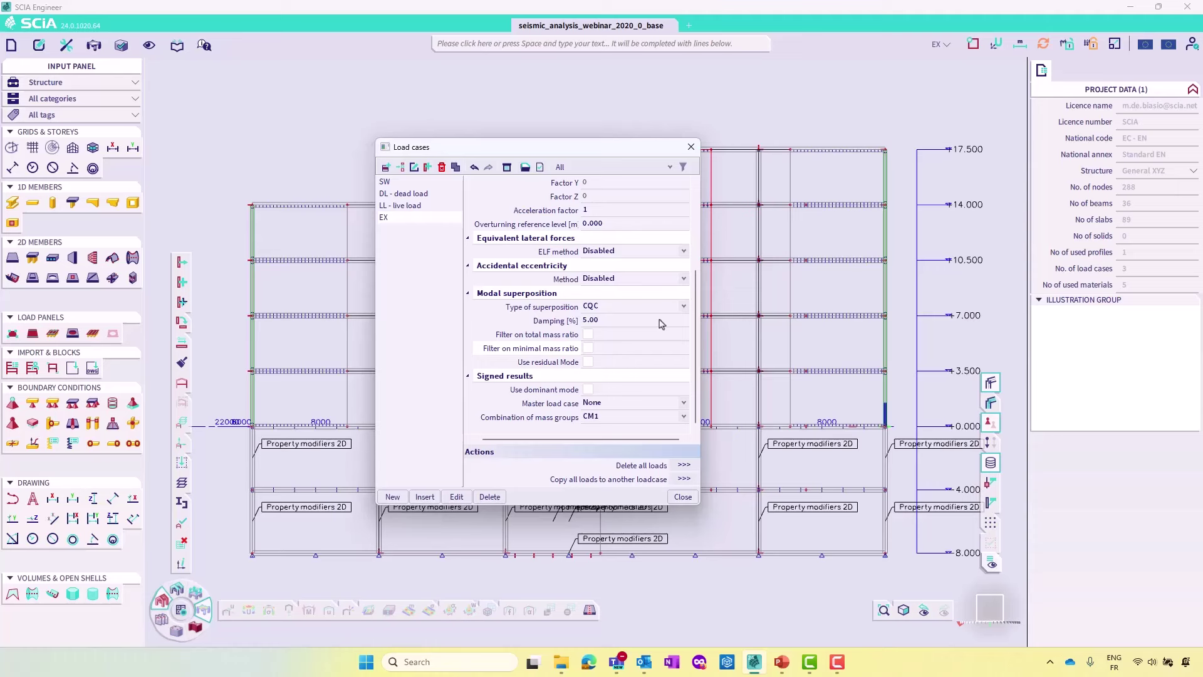
click(588, 335)
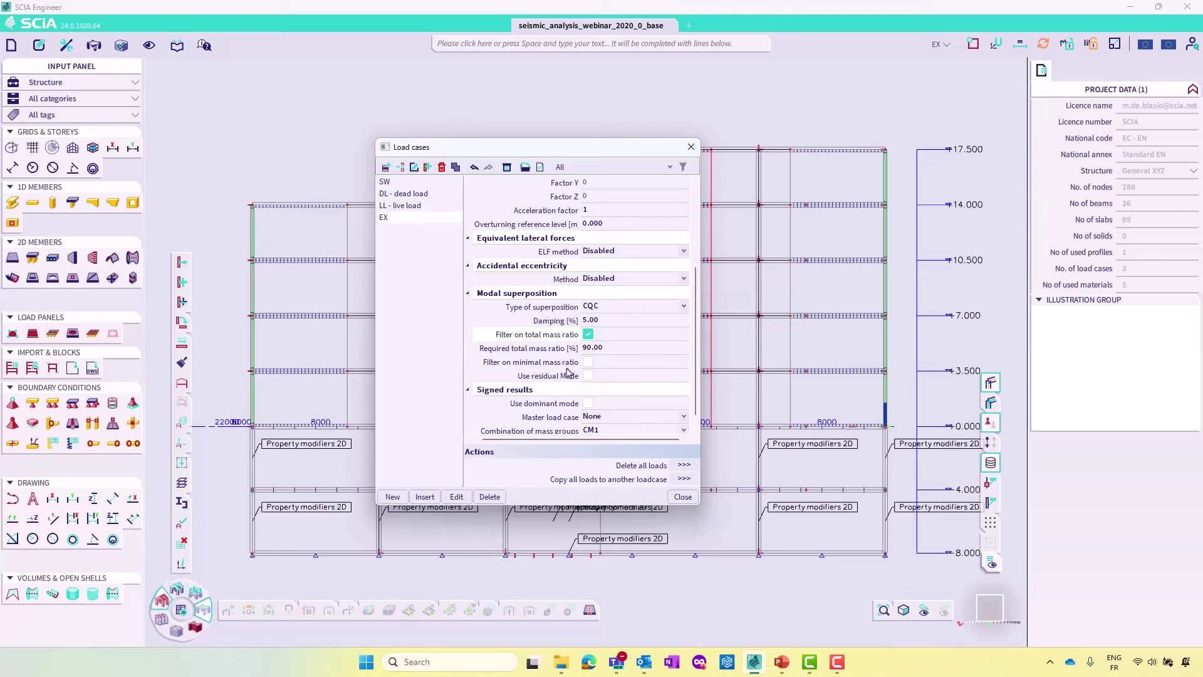
click(592, 348)
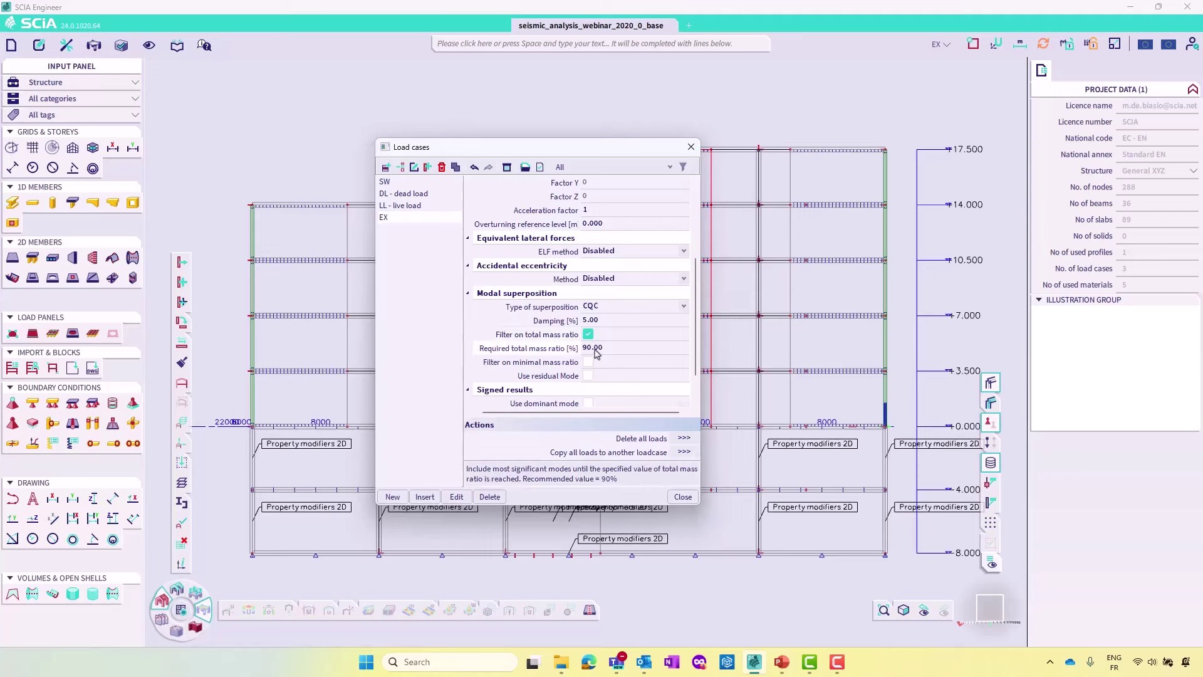
text(80)
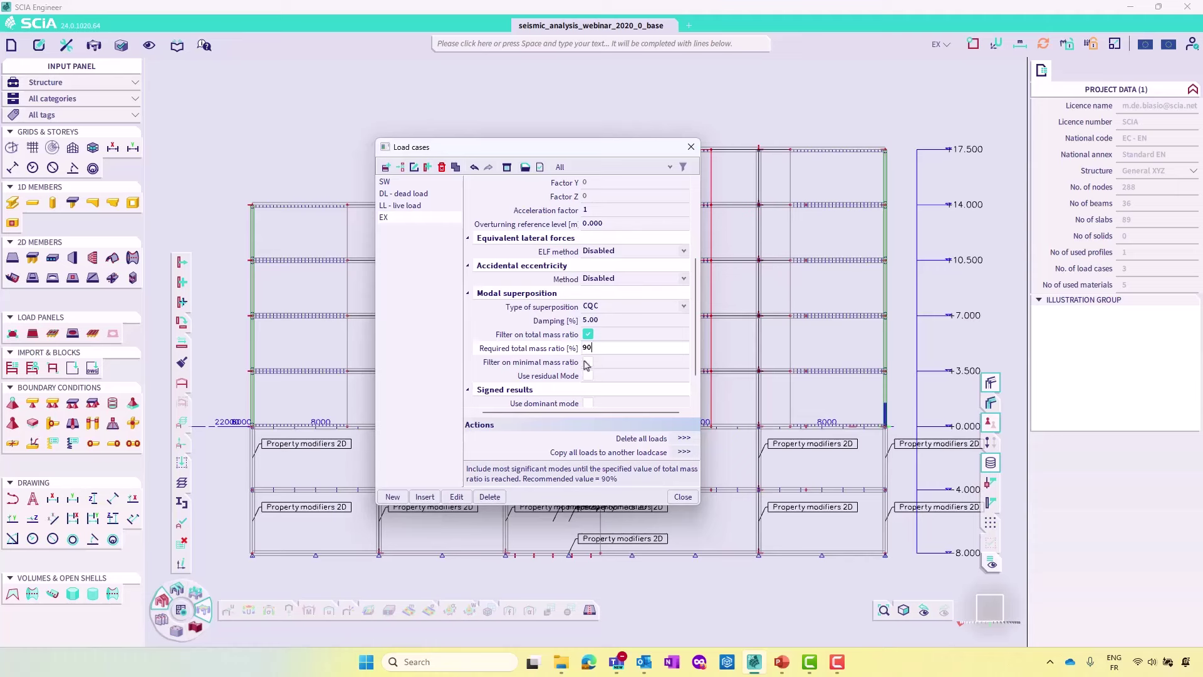
click(589, 362)
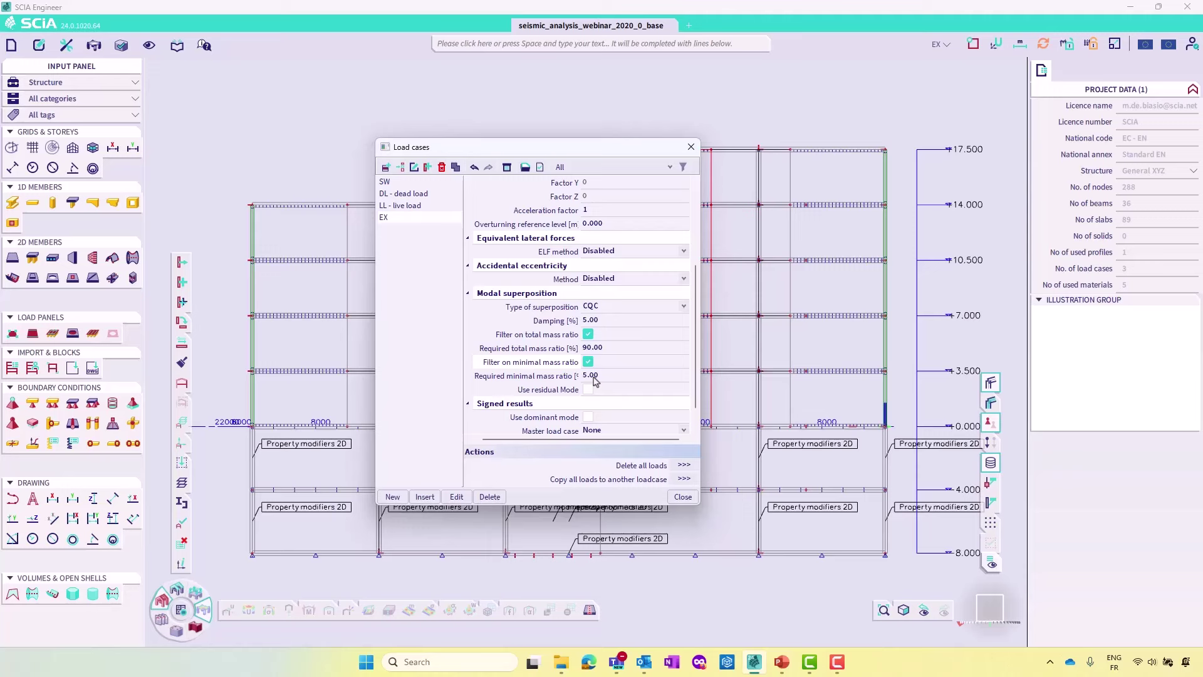
click(593, 375)
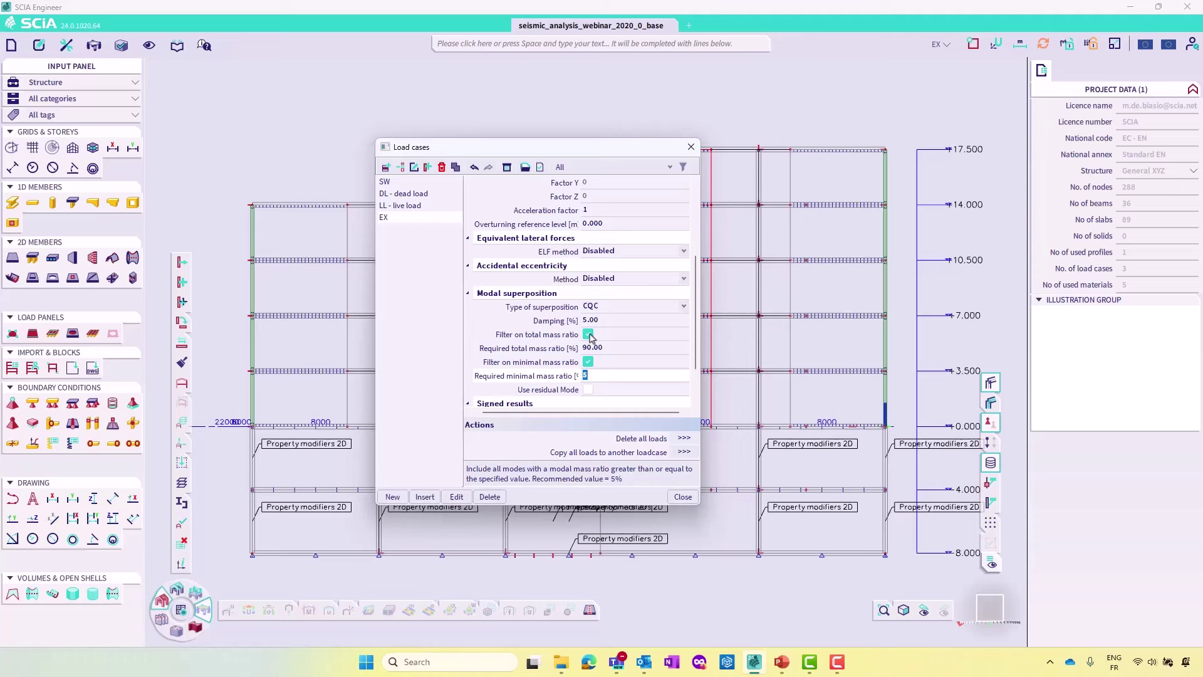
Enable the residual mode and signed results by dominant mode for EX, with the dominant mode shape Automatic
scroll(588, 342, down, 1)
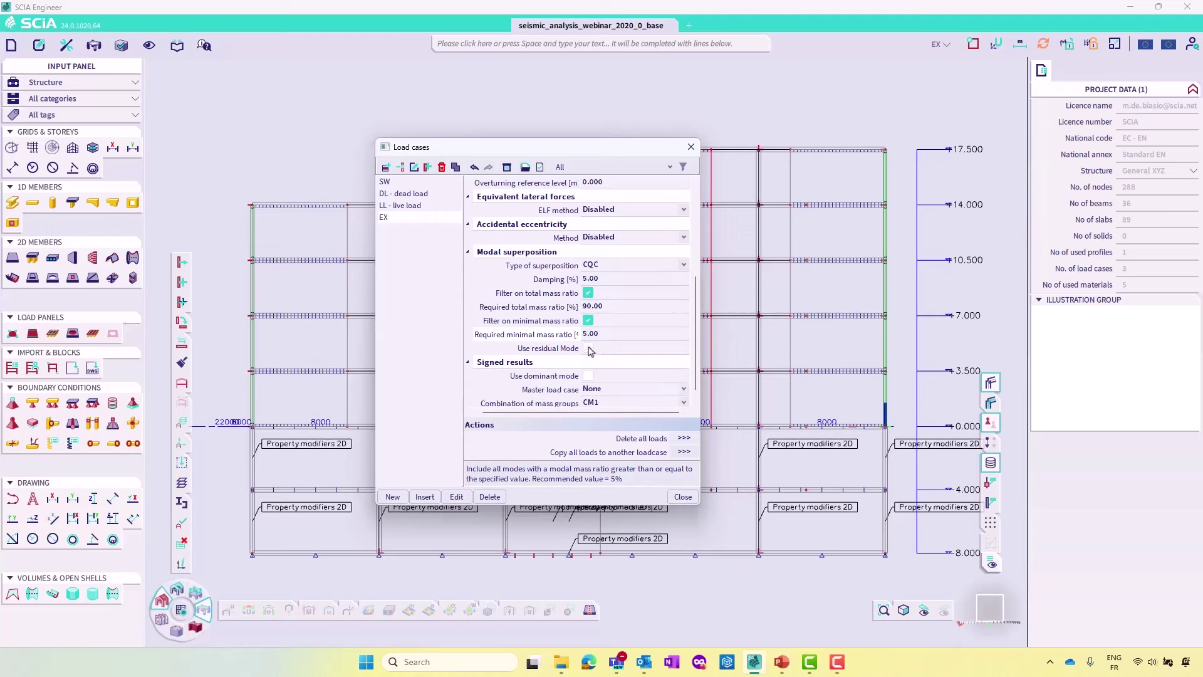
click(588, 348)
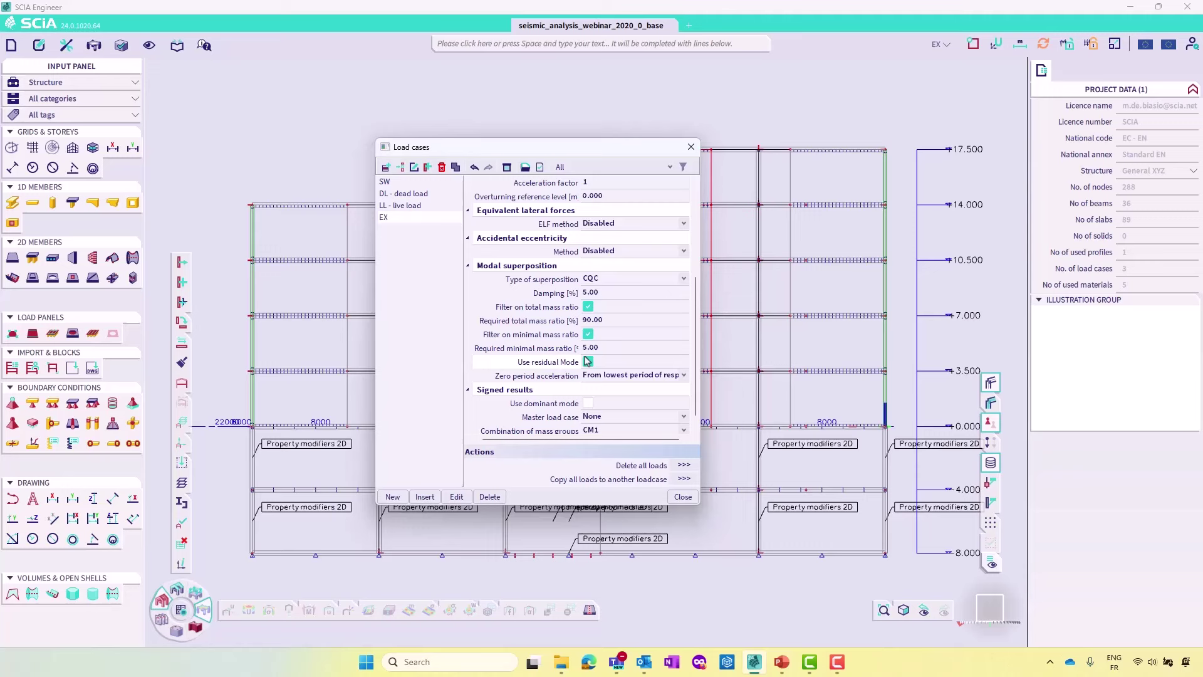
click(588, 362)
scroll(620, 409, down, 1)
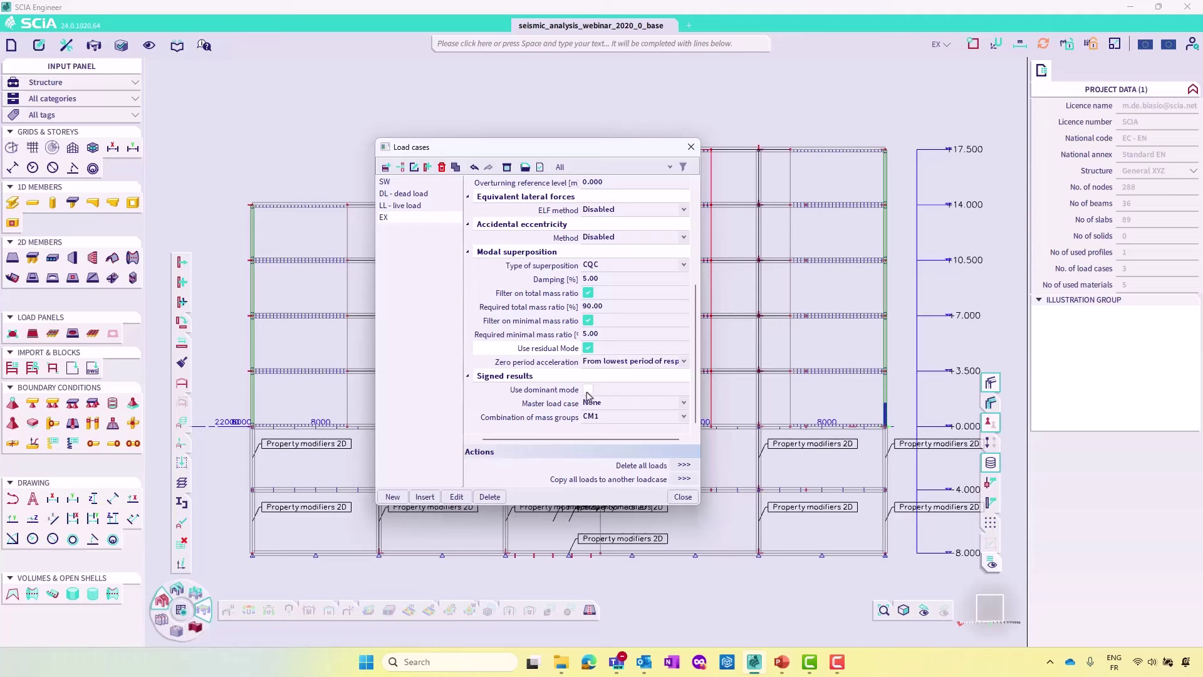
click(587, 389)
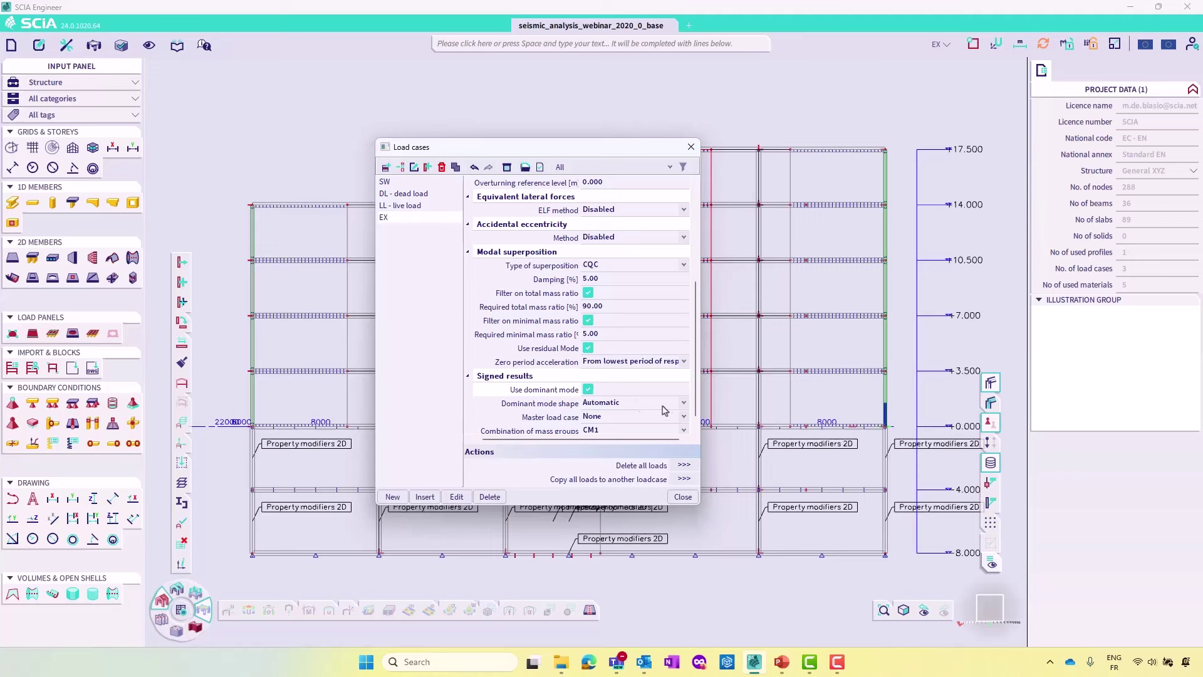
click(683, 403)
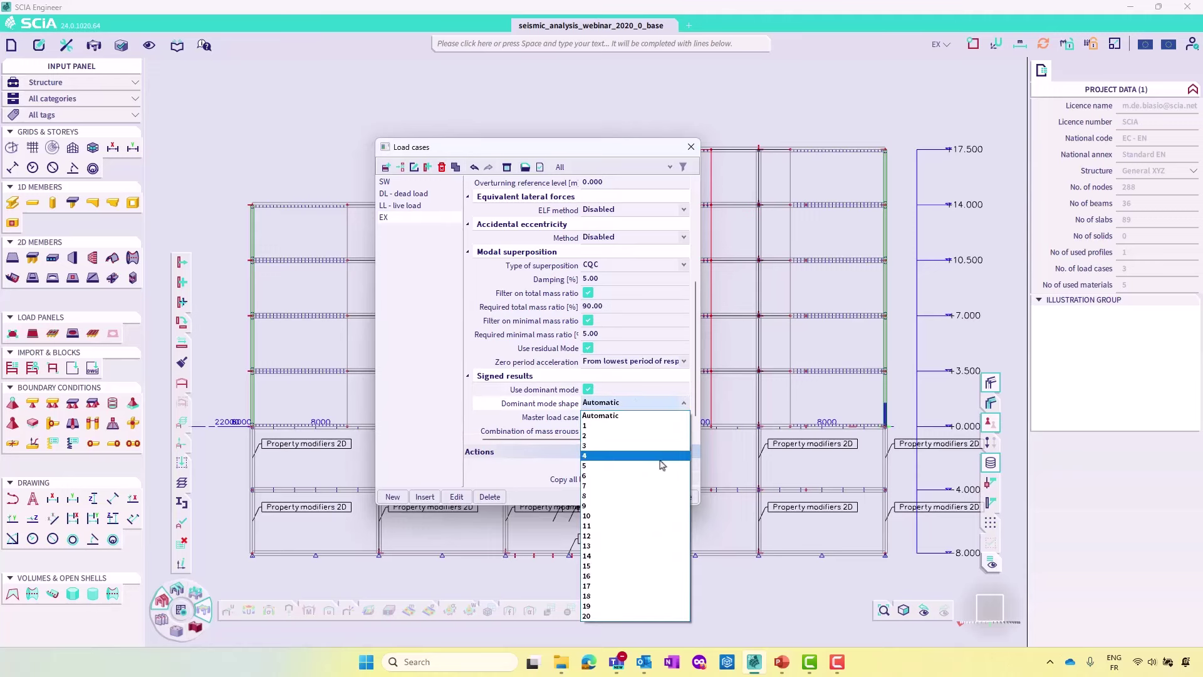
click(665, 416)
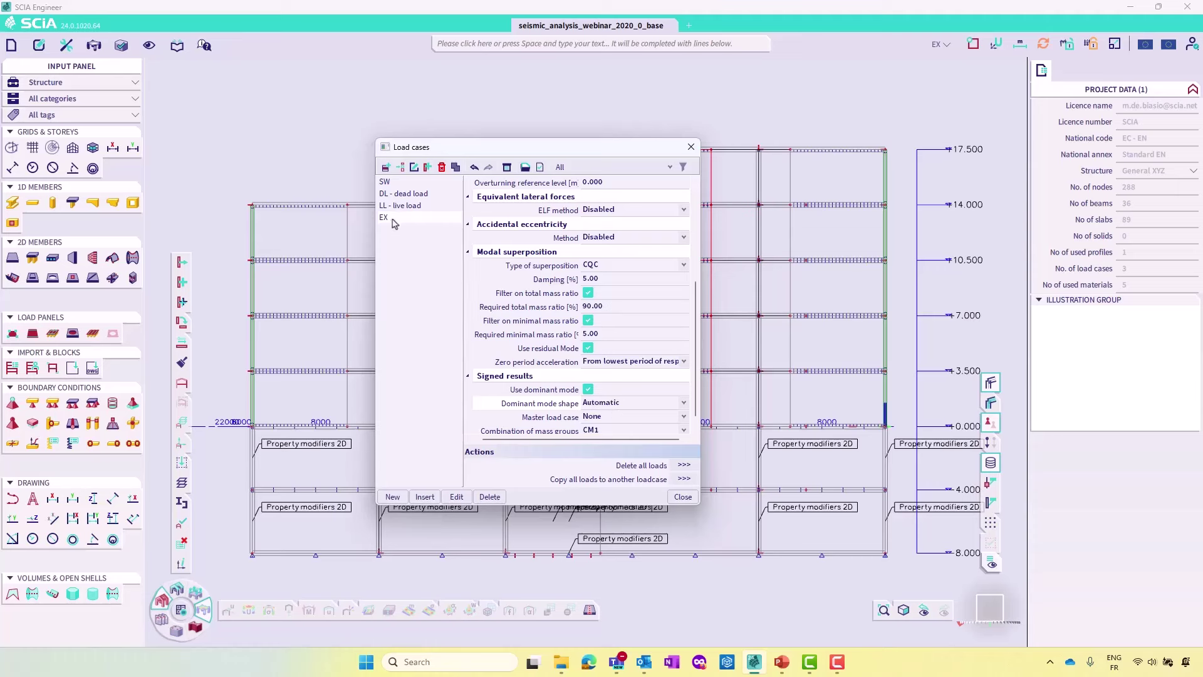
Duplicate load case EX, name the copy EY with direction Y, and close the load case manager
click(423, 497)
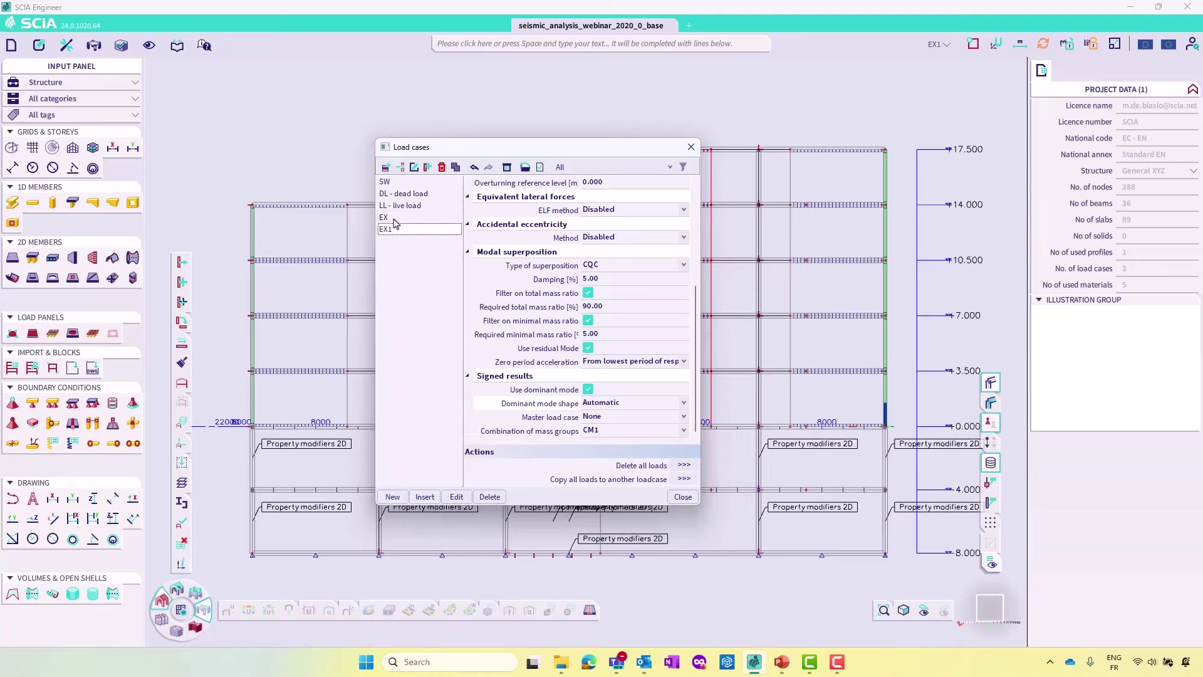
scroll(617, 260, up, 5)
click(621, 182)
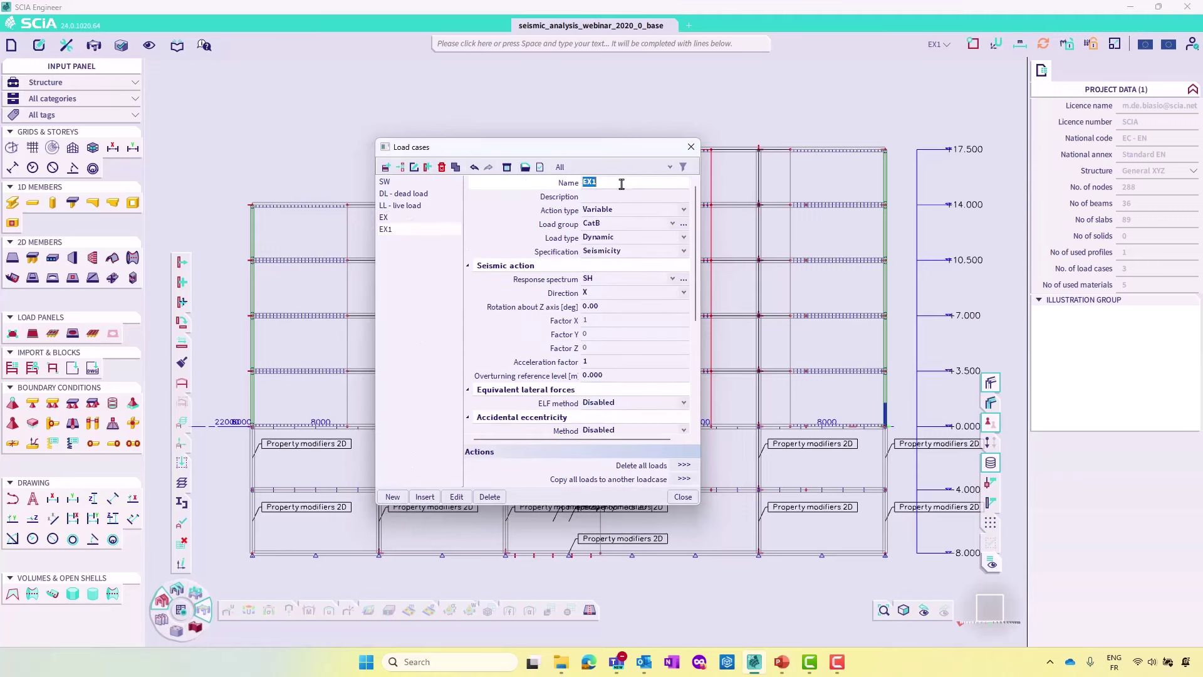
text(EY)
key(Return)
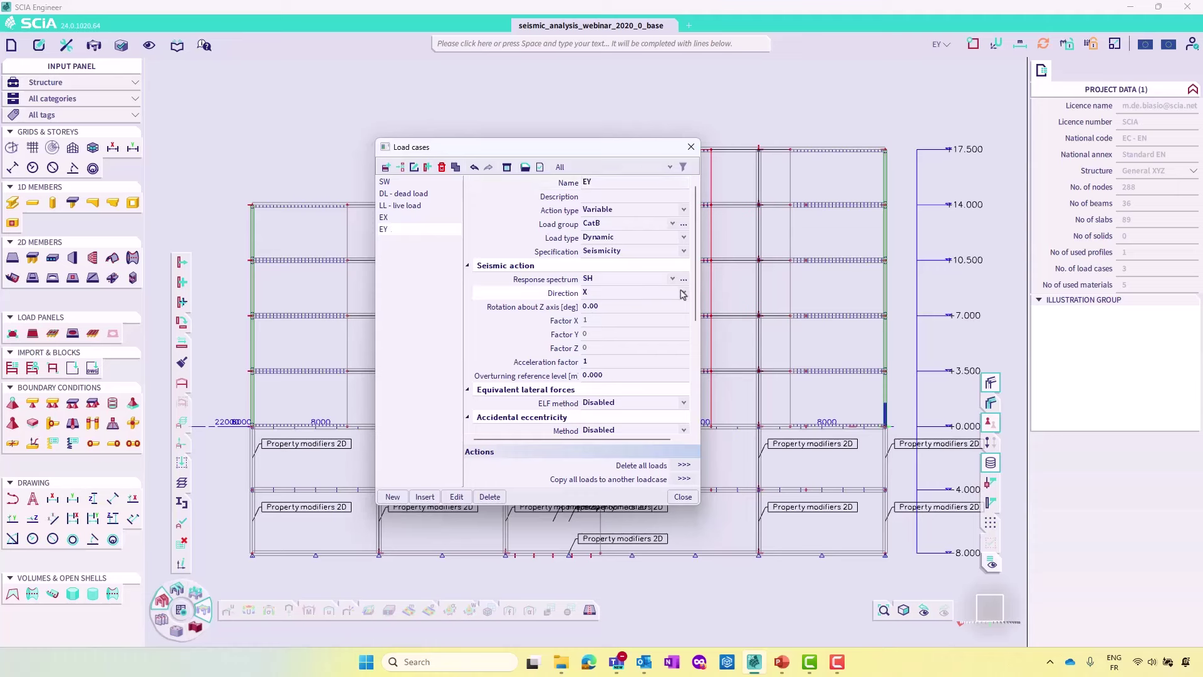
click(683, 295)
click(660, 319)
scroll(589, 341, down, 3)
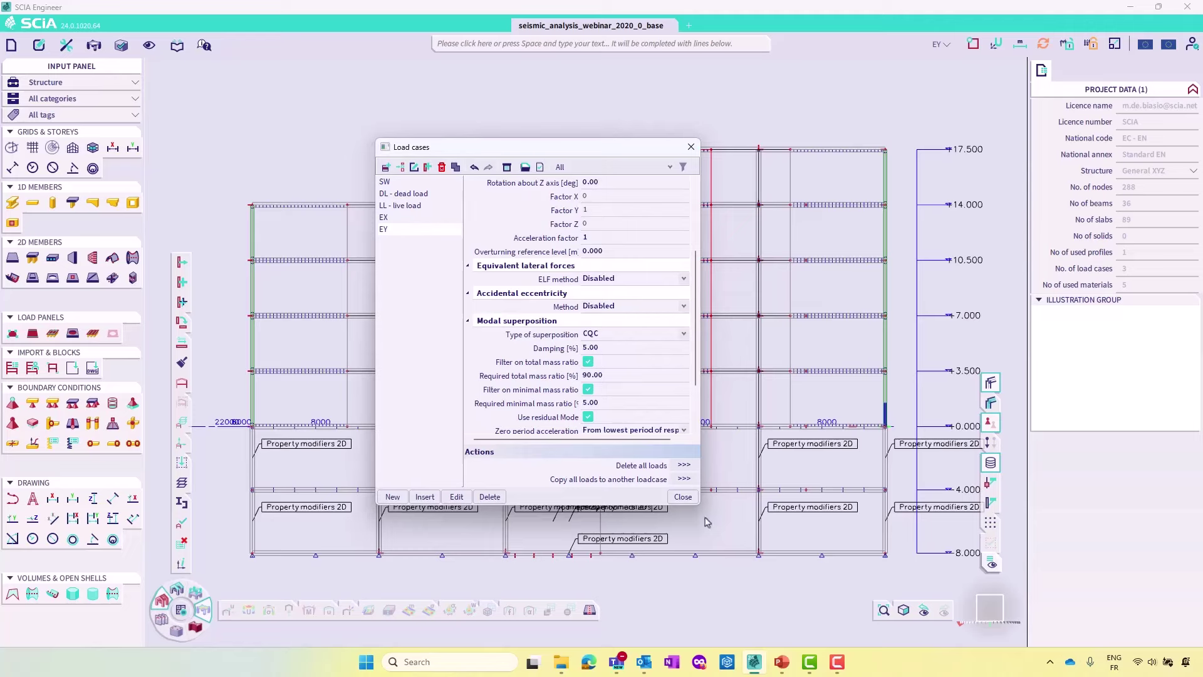
click(682, 496)
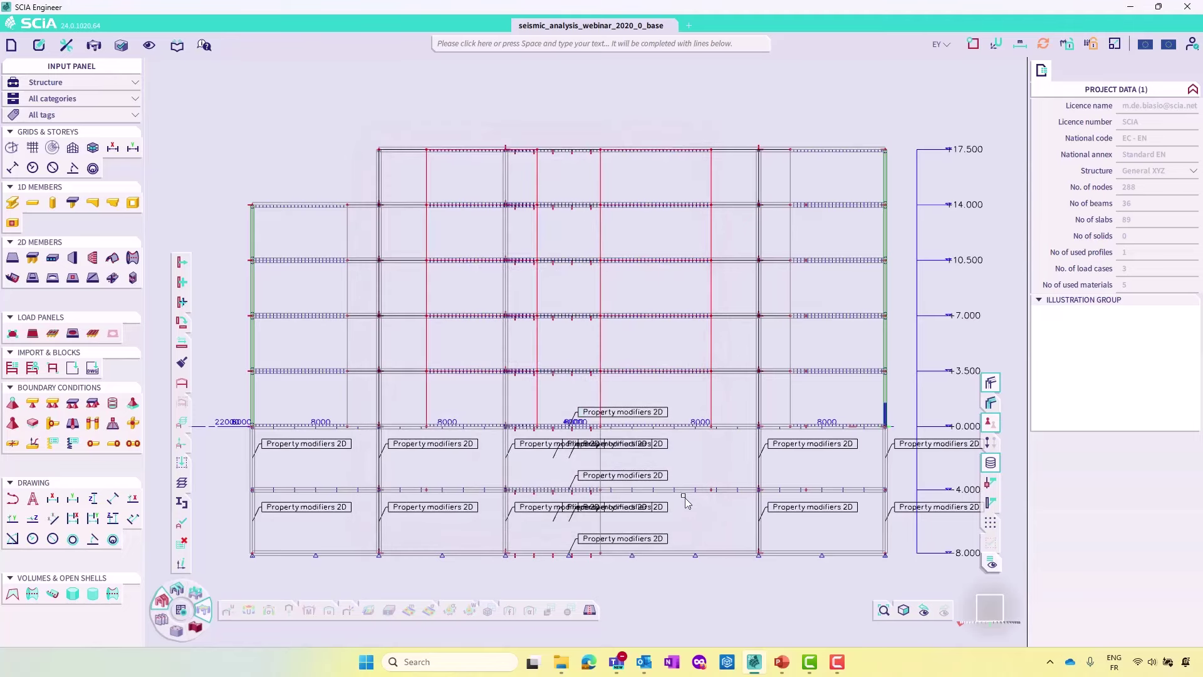
Run the FE calculation with Linear analysis selected and Modal analysis deselected, and close the calculation report
click(188, 617)
click(379, 215)
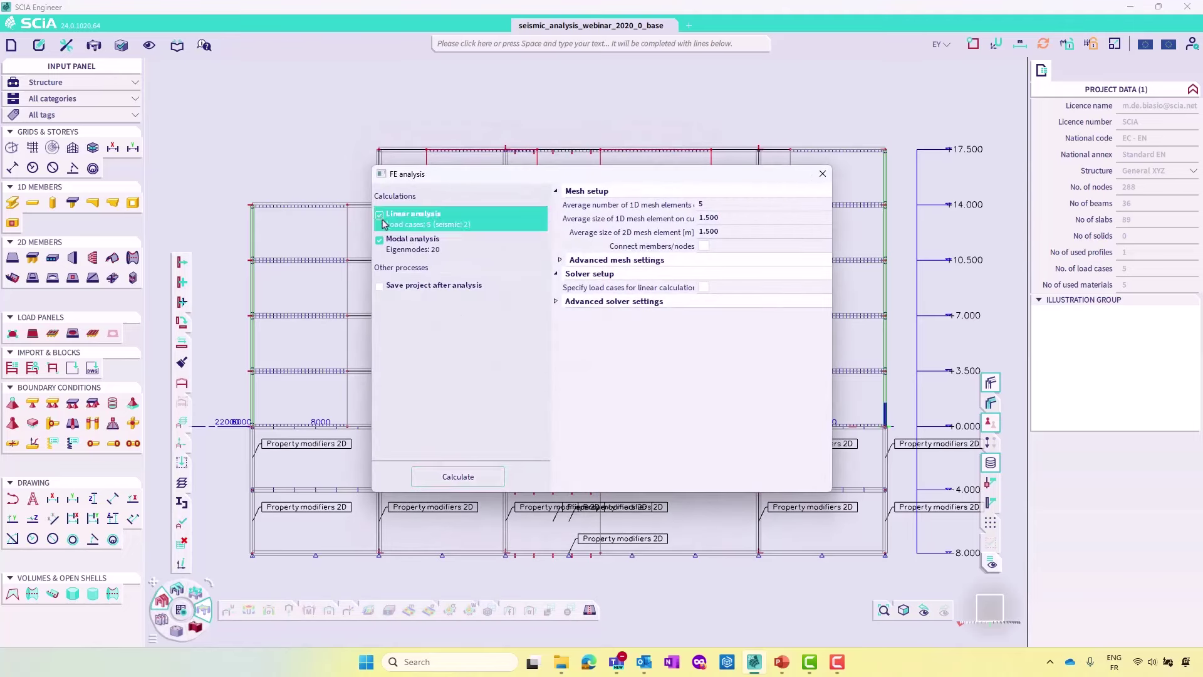
click(380, 240)
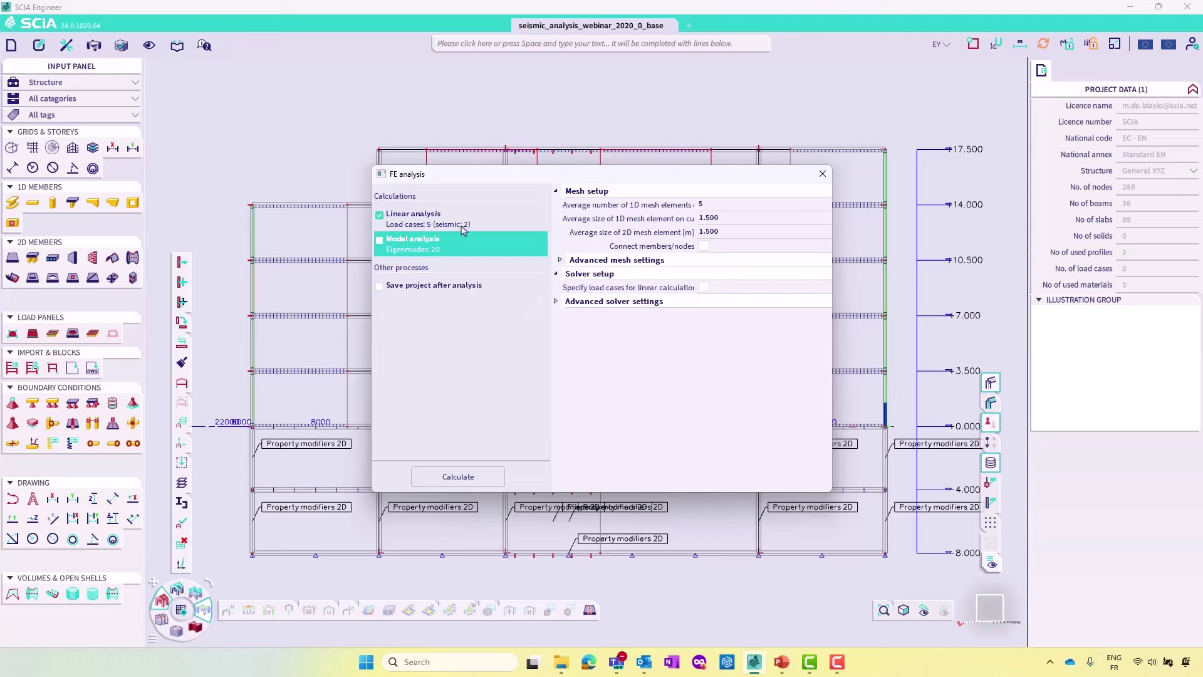
click(454, 476)
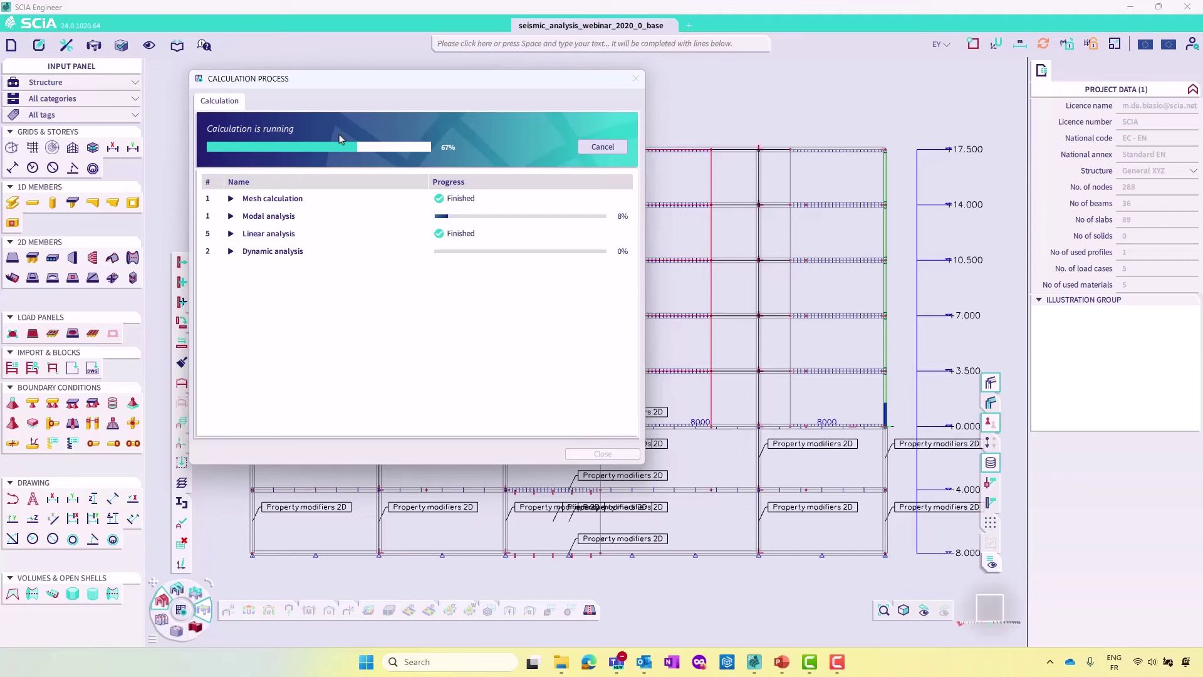
click(230, 251)
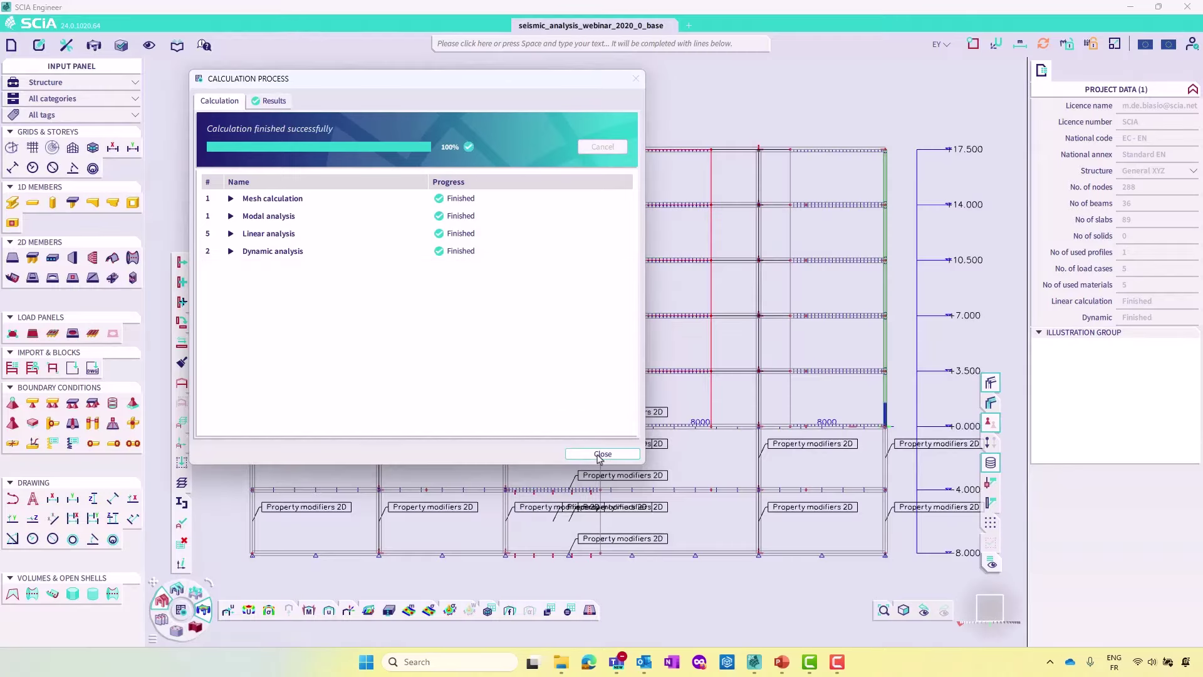
click(600, 454)
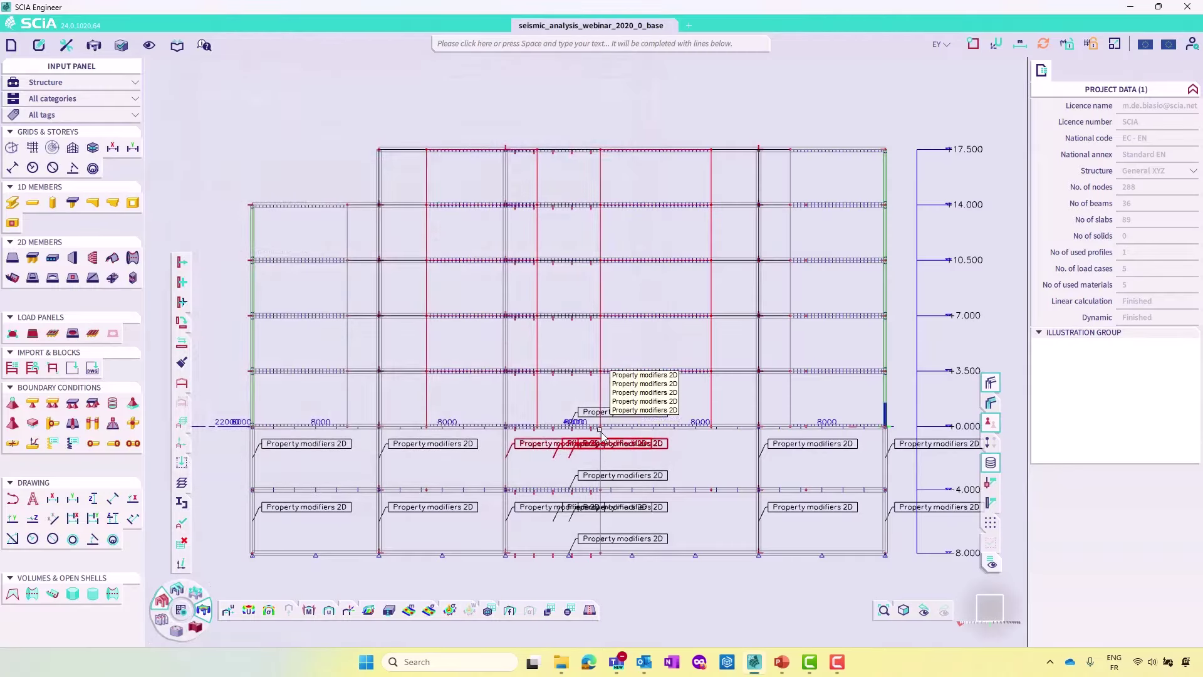
Turn off the display of attributes in the view parameters to hide the property modifier labels
right_click(722, 123)
click(788, 188)
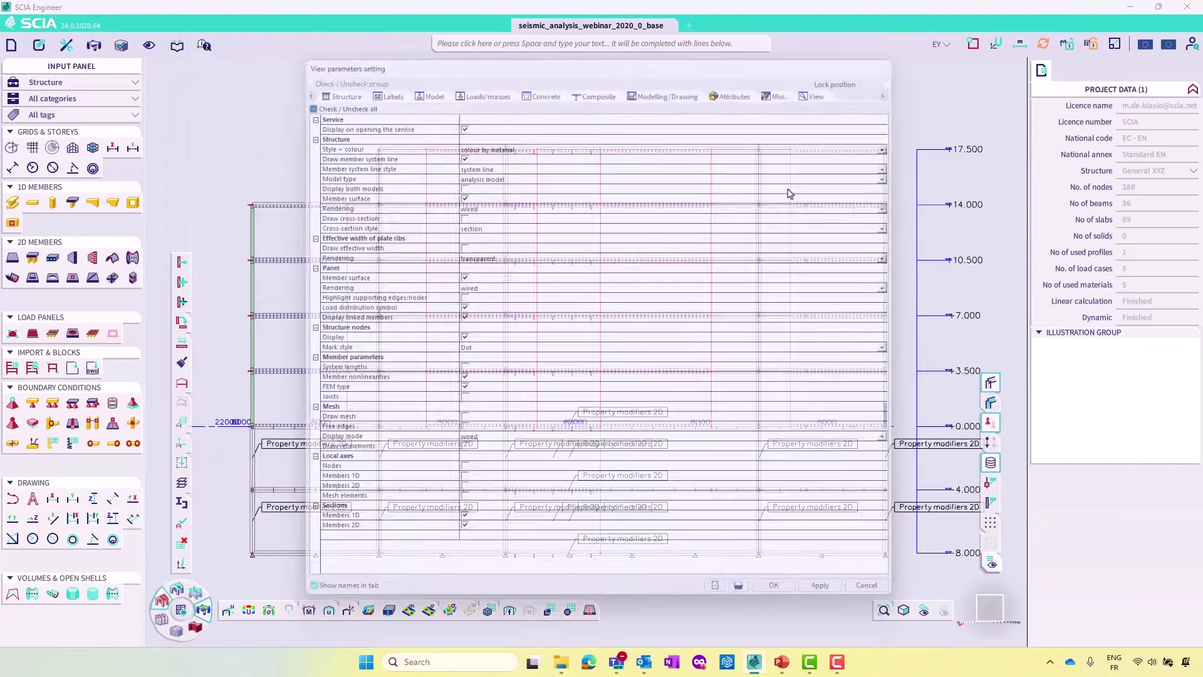
click(759, 81)
click(457, 115)
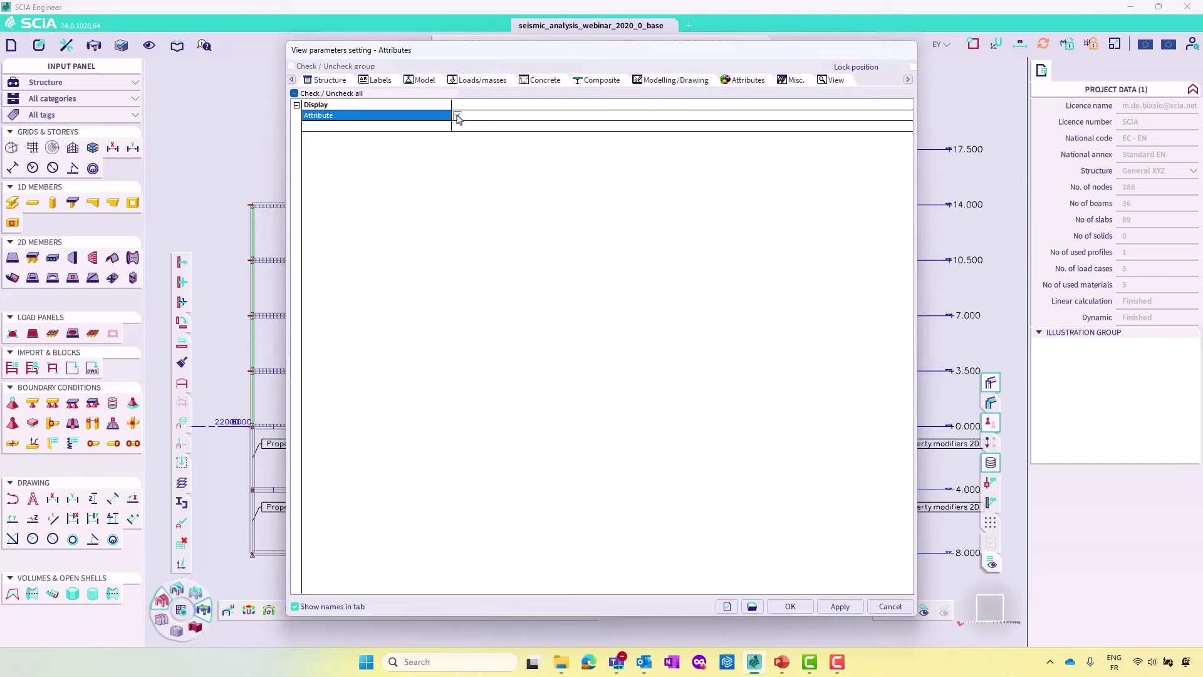
click(791, 606)
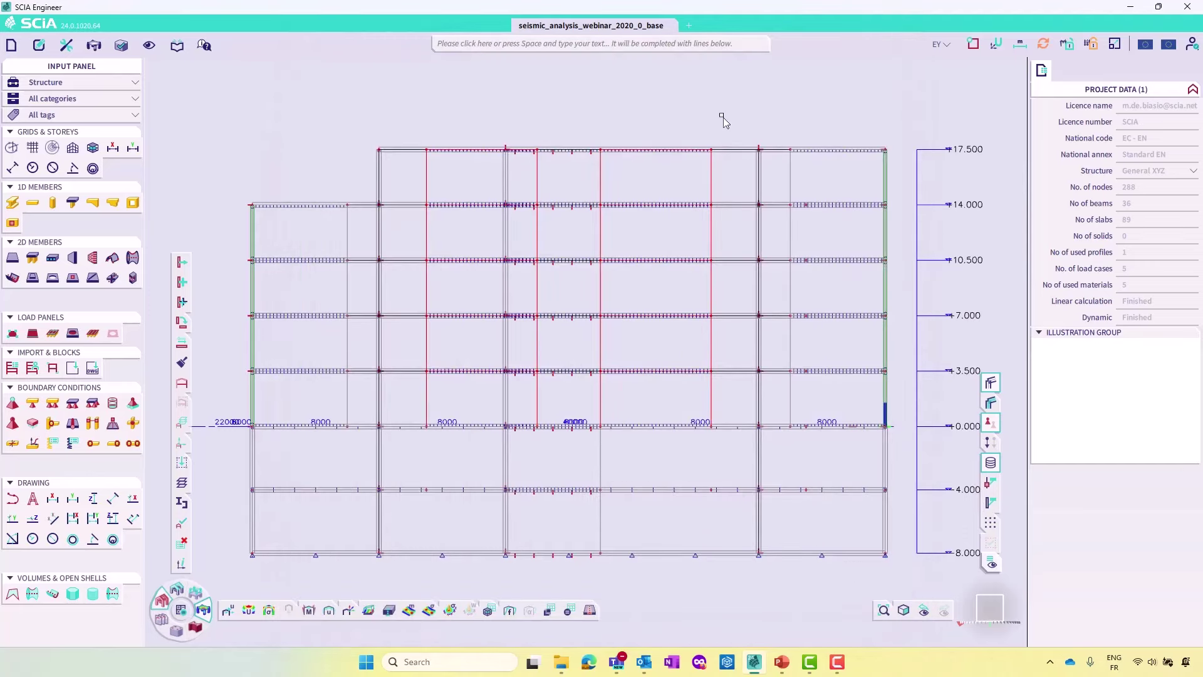
Open the 3D displacement results of the building, select load case EX and enable the wireframe option
scroll(722, 119, down, 2)
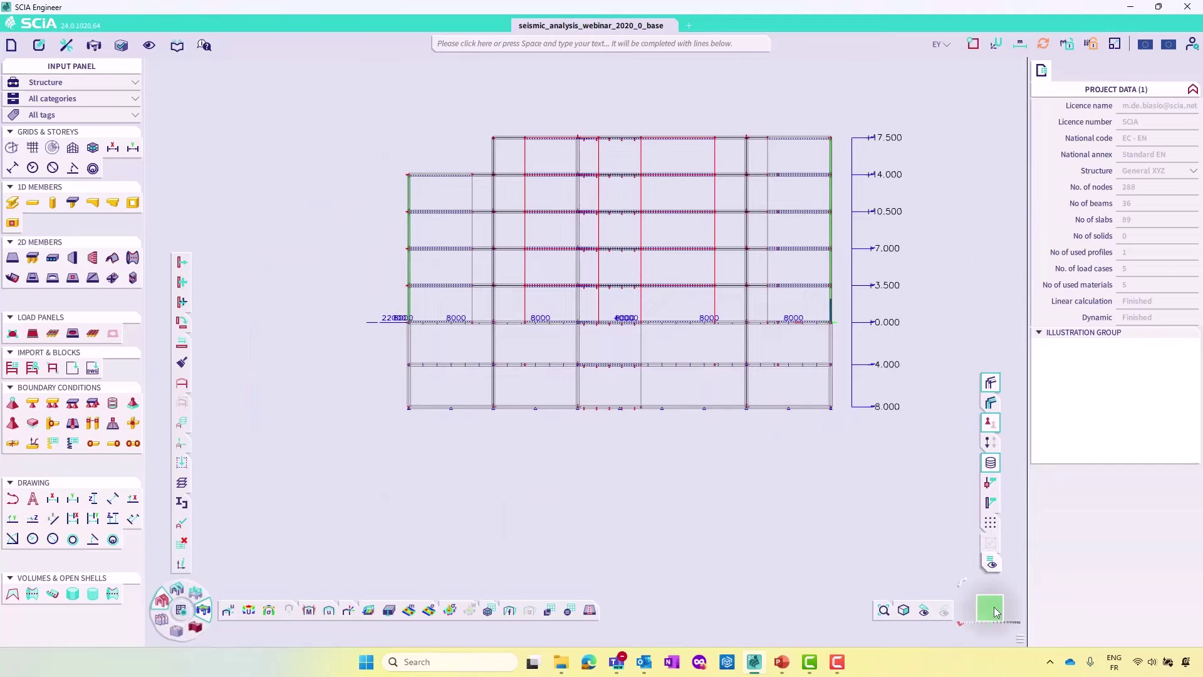
drag(990, 608, 1000, 611)
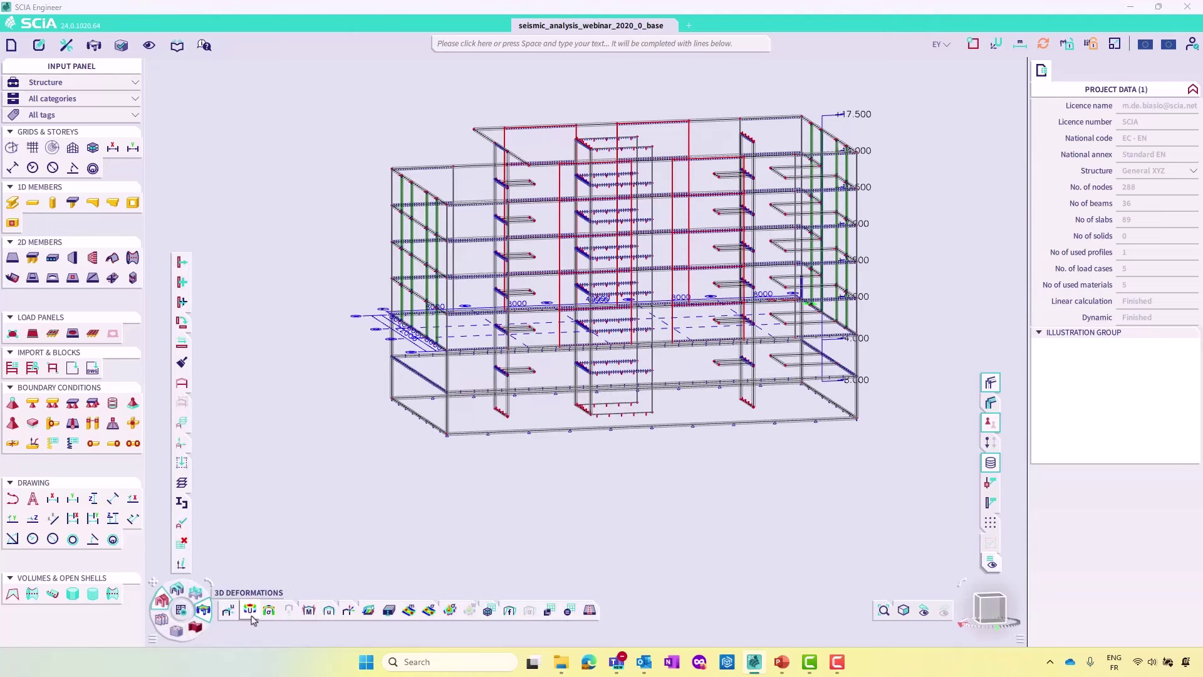
click(252, 615)
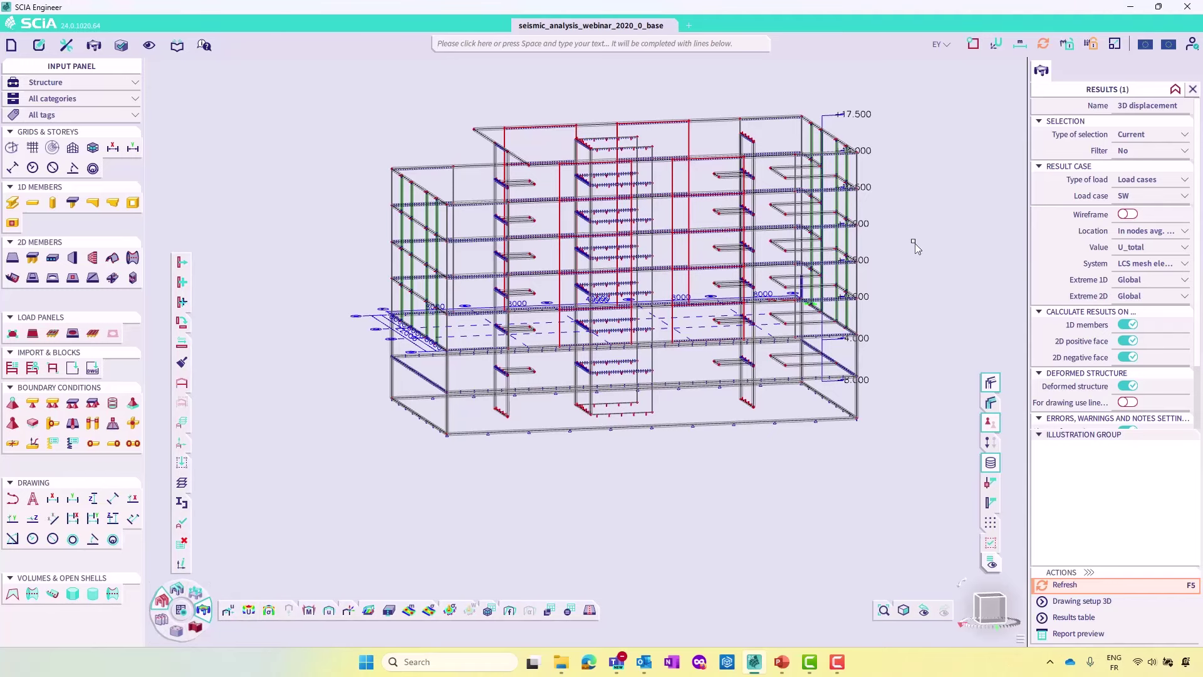
middle_drag(911, 247, 896, 281)
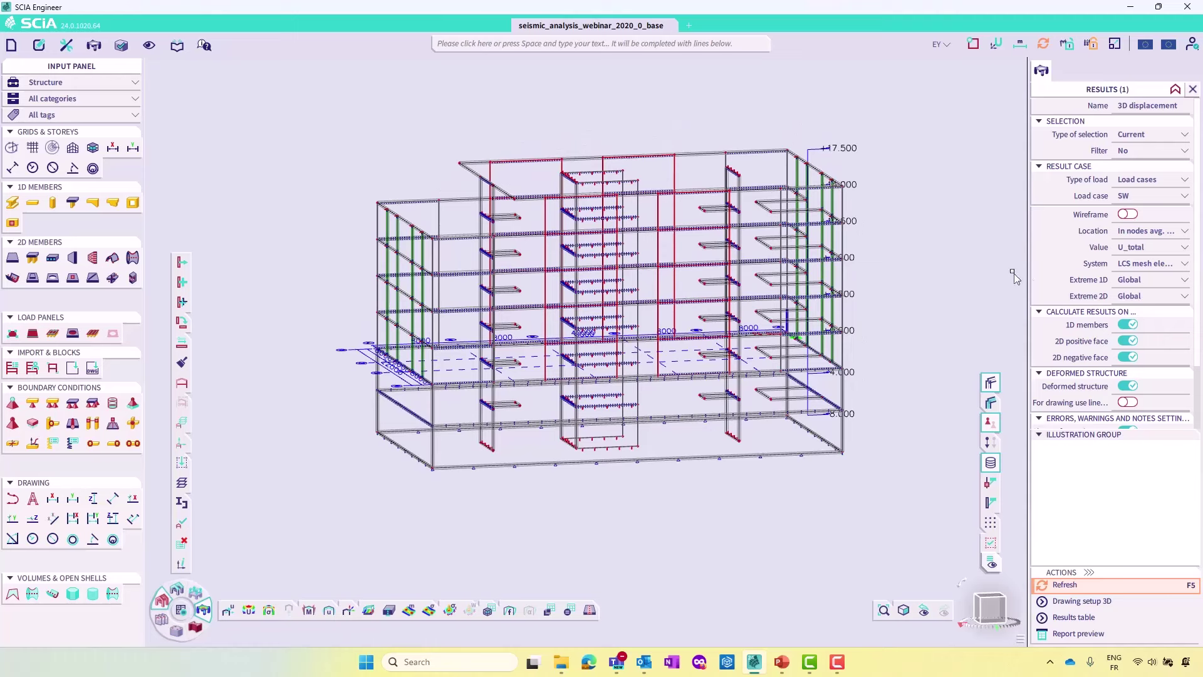
click(1151, 198)
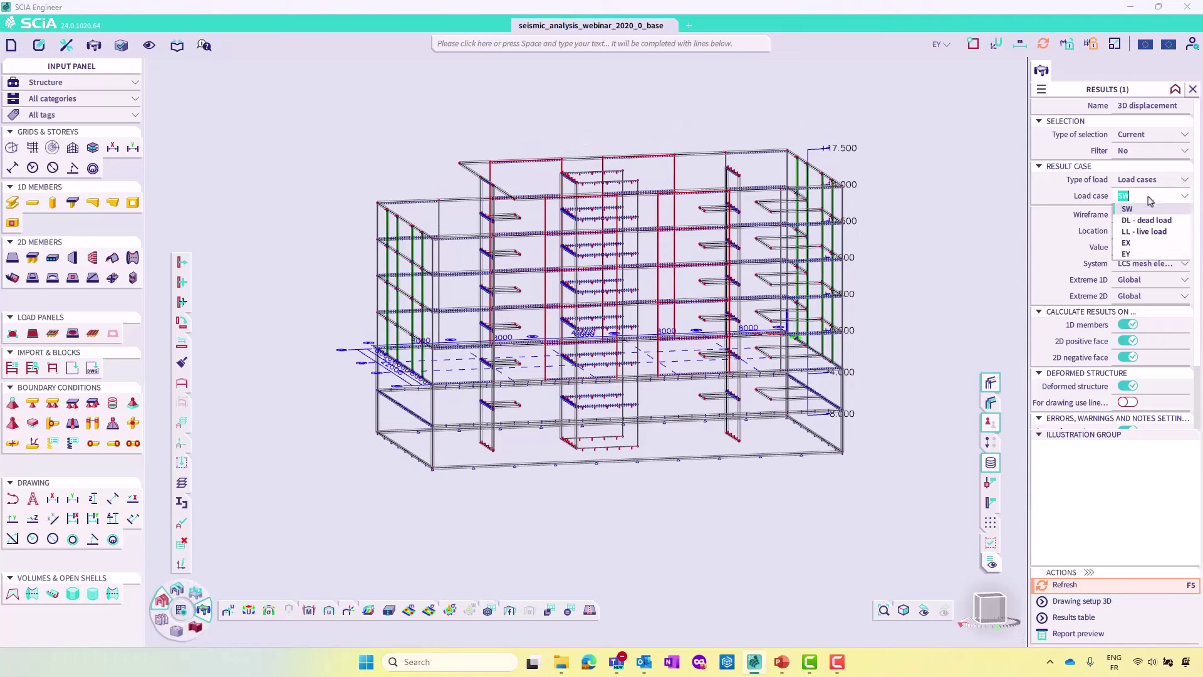
click(1131, 243)
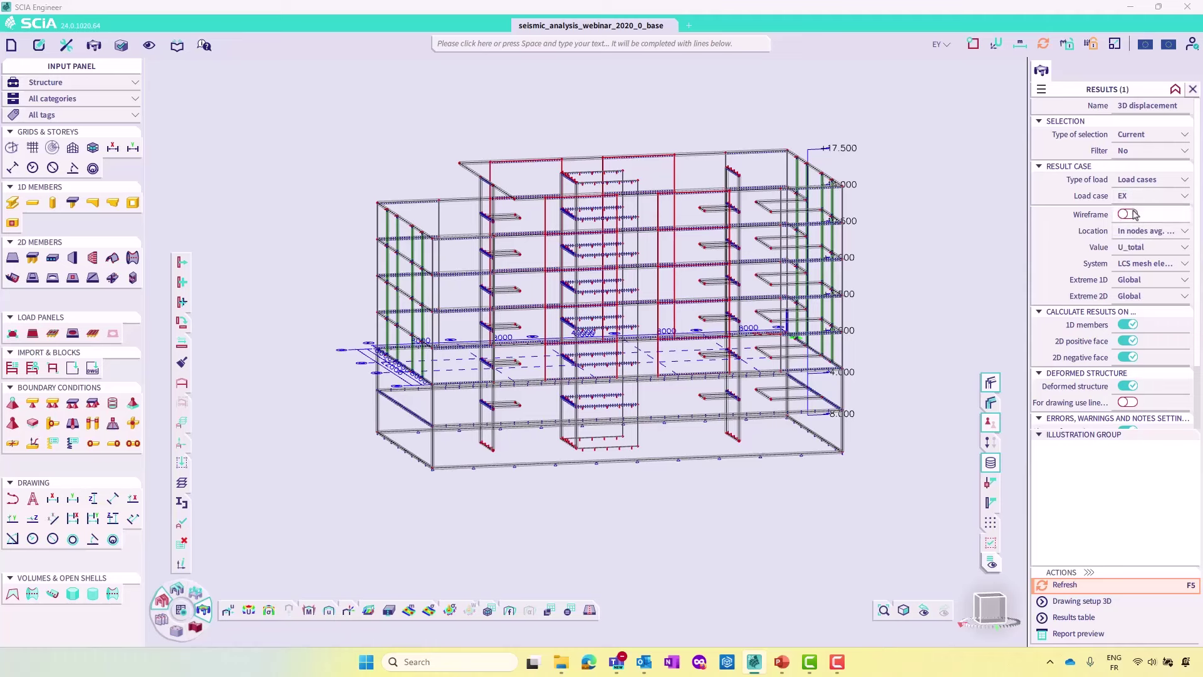
click(1128, 215)
Set the type of selection to All and refresh the 3D displacement display for EX
click(1096, 585)
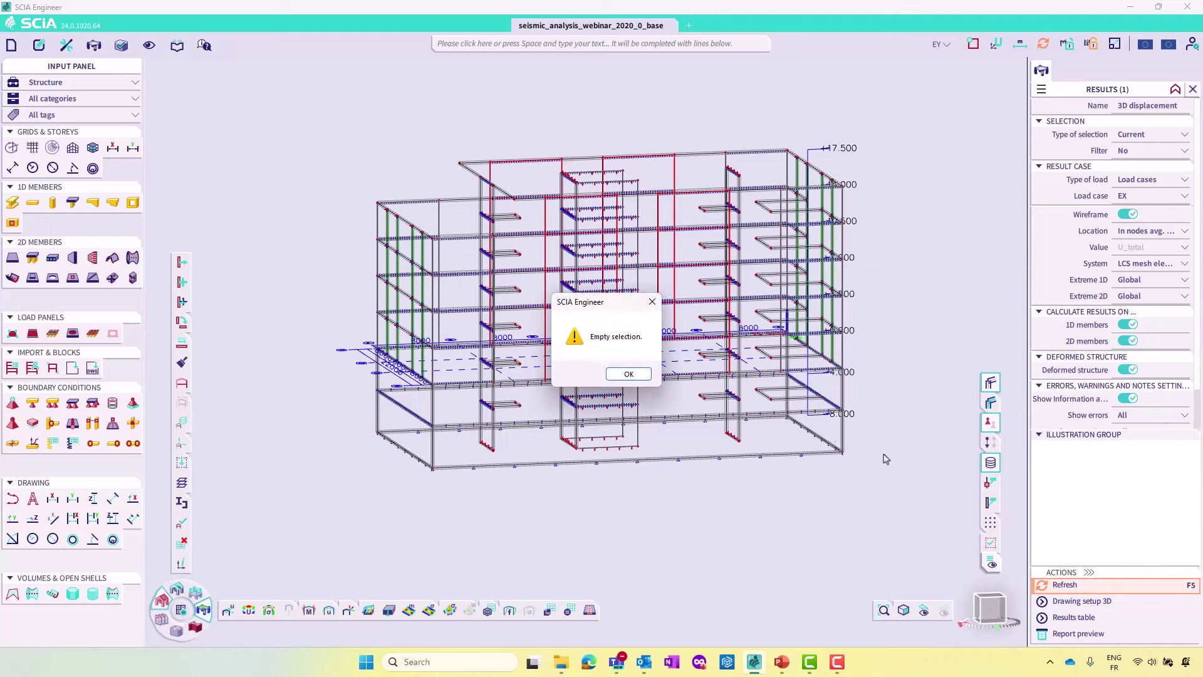
click(627, 374)
click(1137, 135)
click(1140, 149)
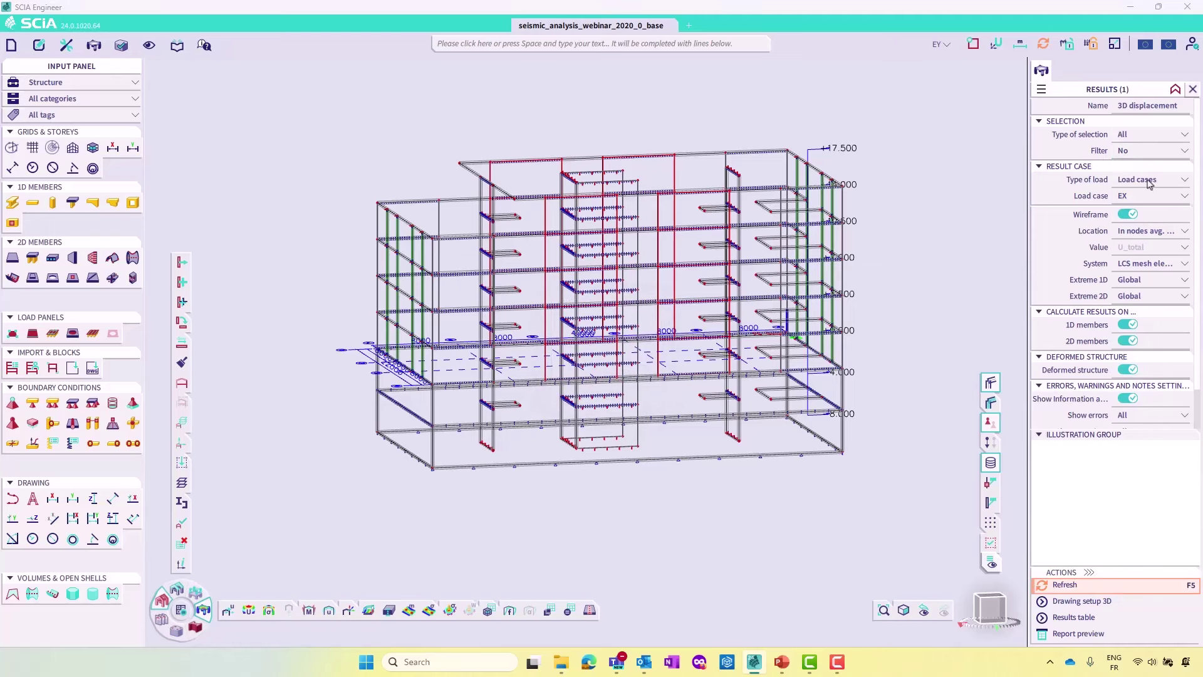
click(1097, 589)
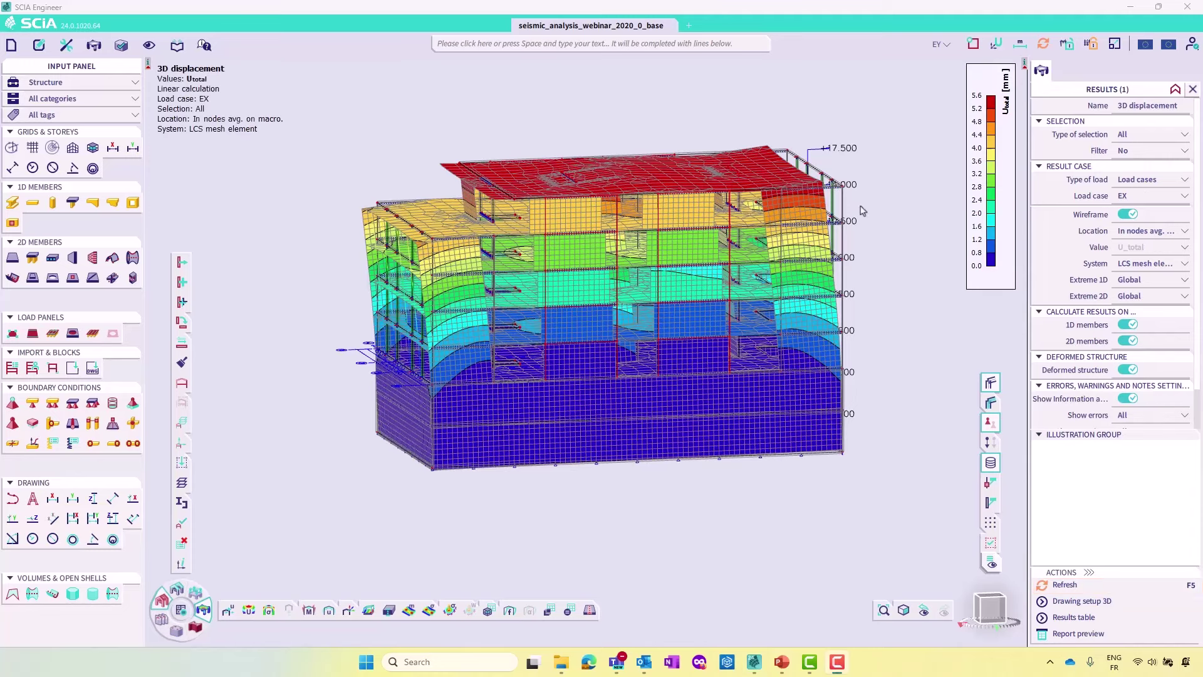
Examine the building's deformed shape under EX in front elevation and in 3D view
click(888, 204)
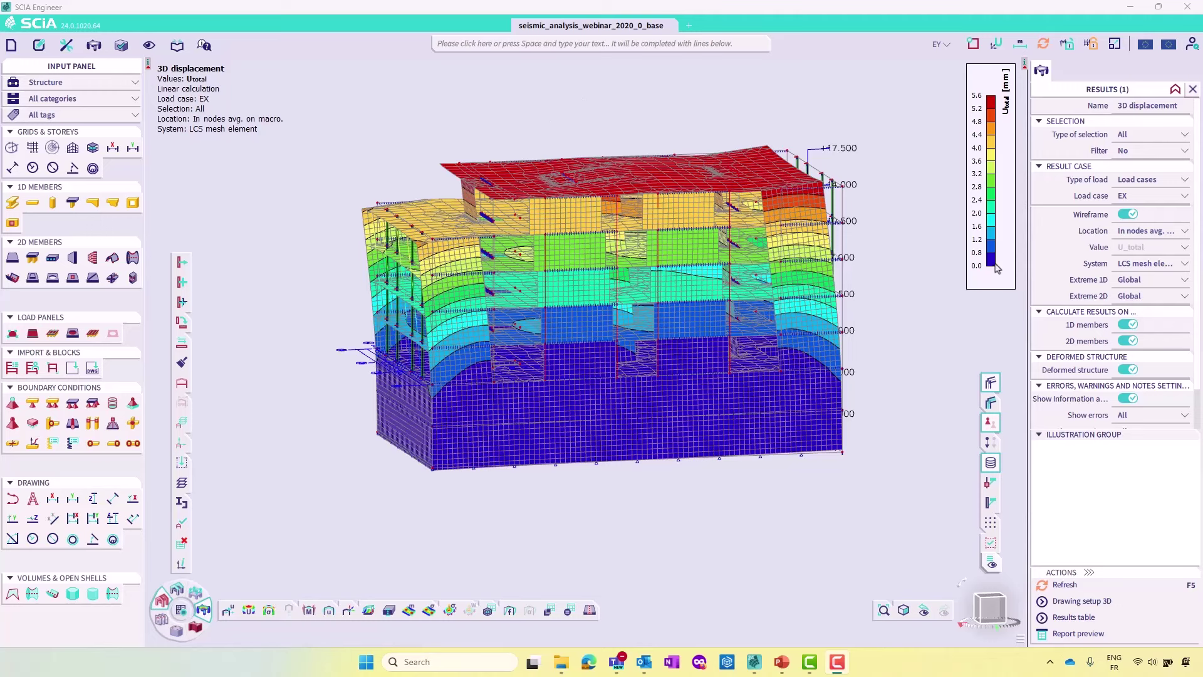
click(992, 611)
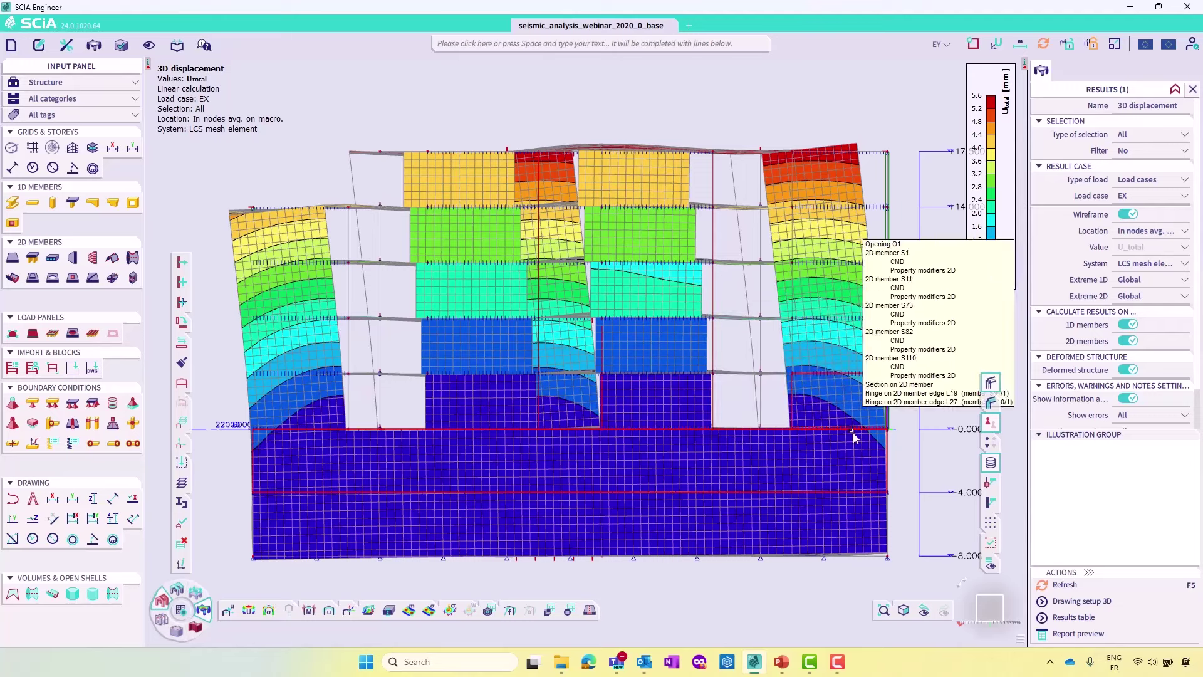
scroll(807, 456, down, 2)
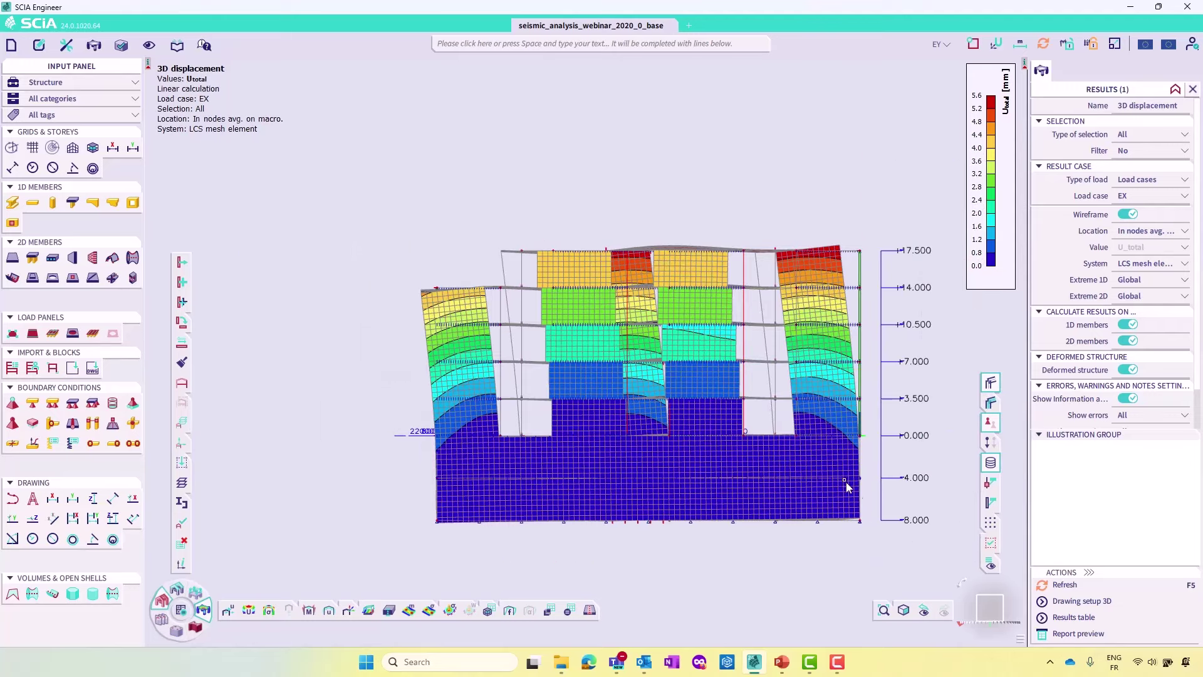
click(990, 605)
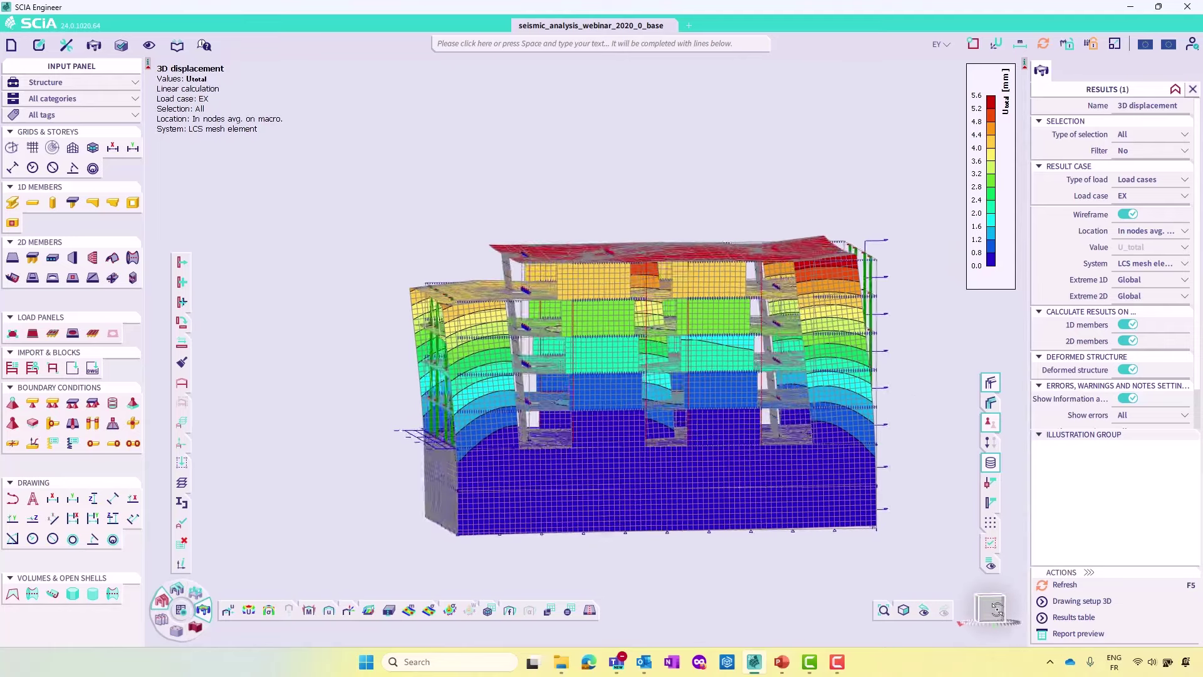
middle_drag(918, 470, 891, 350)
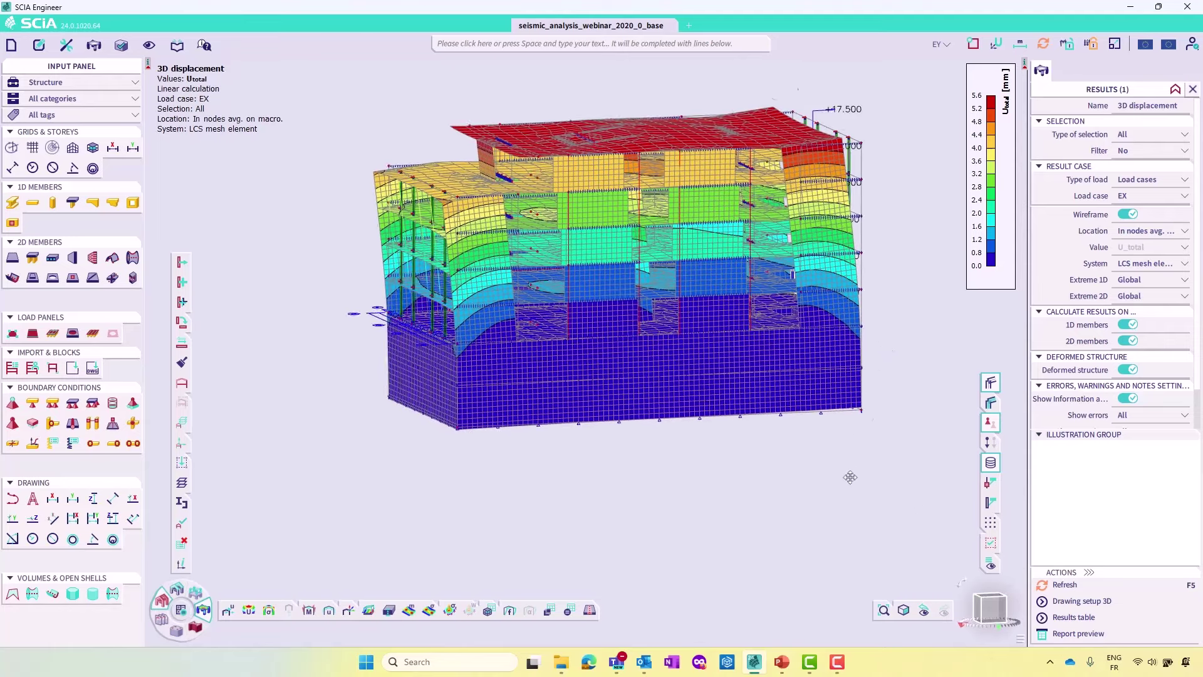
ctrl+right_drag(849, 477, 847, 492)
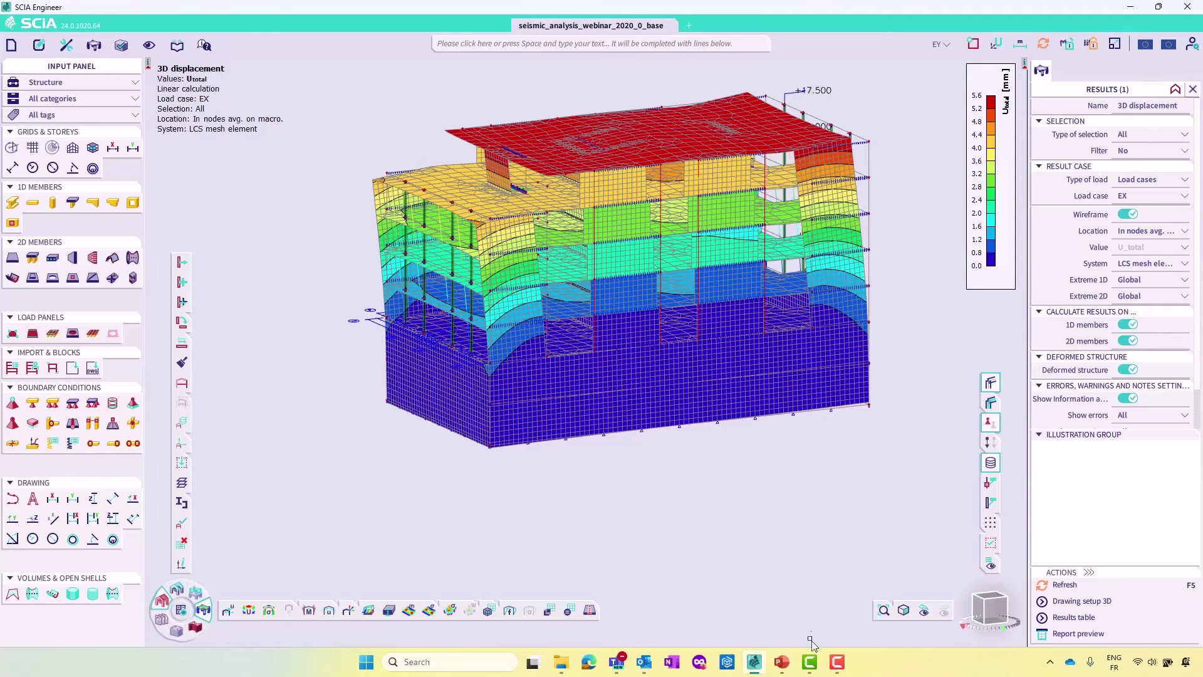
Switch to the PowerPoint presentation, start the slide show and advance from Response Spectrum Method to the Sign of results slide
click(781, 662)
click(1066, 640)
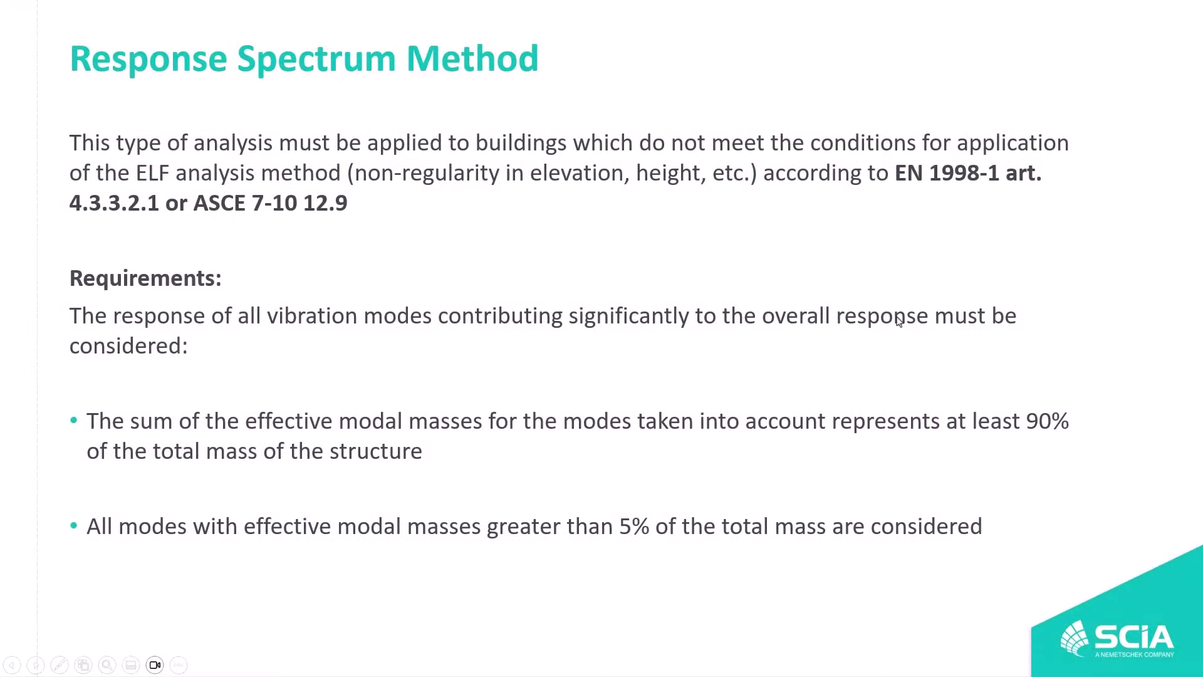
click(897, 318)
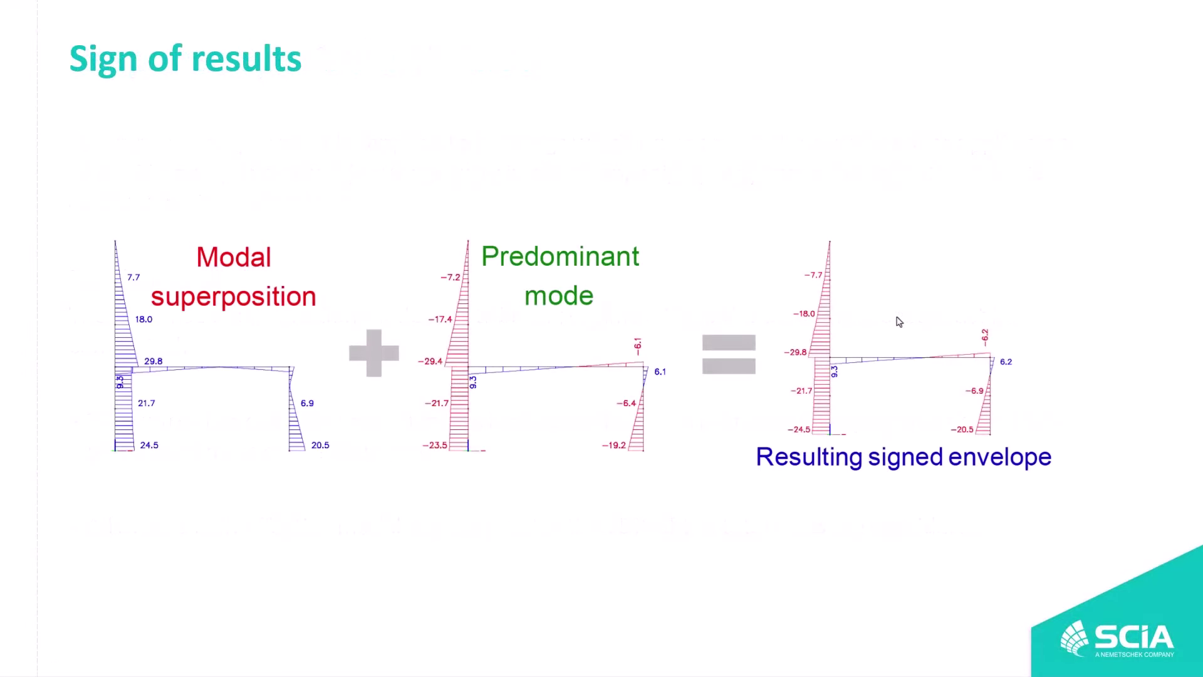
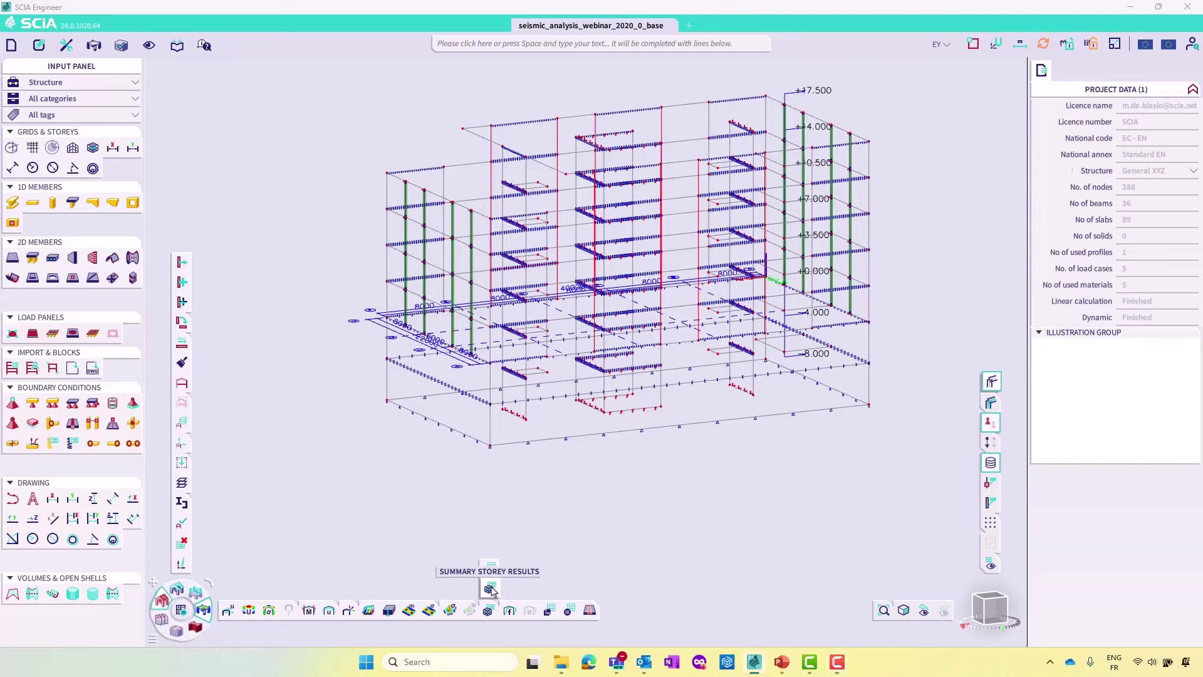
Display the summary storey data for mass combination CM1/20 - 13.99, examine it in elevation and in the report preview, and close the preview
click(491, 589)
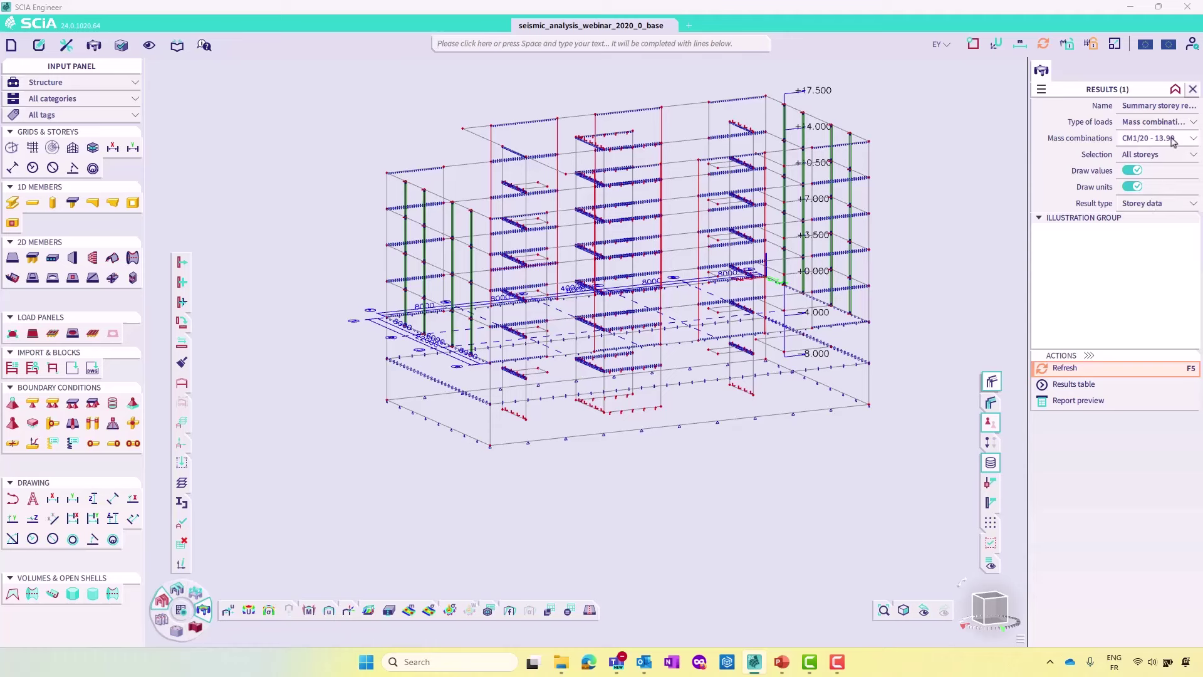
click(1065, 368)
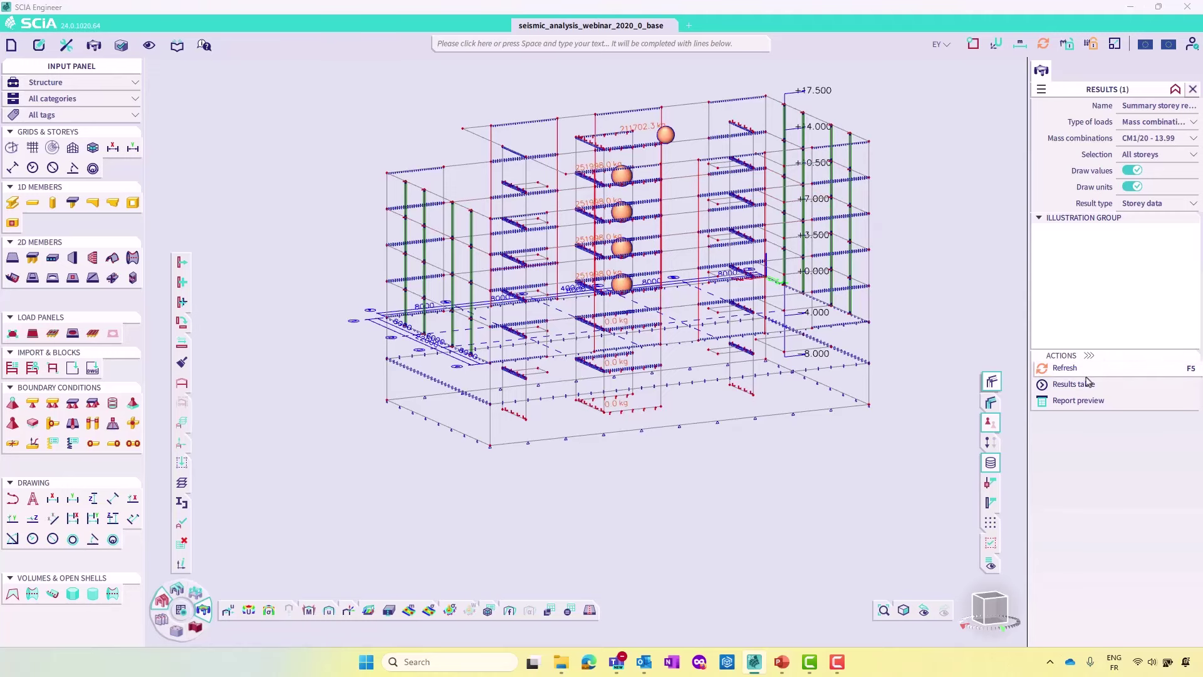
click(995, 608)
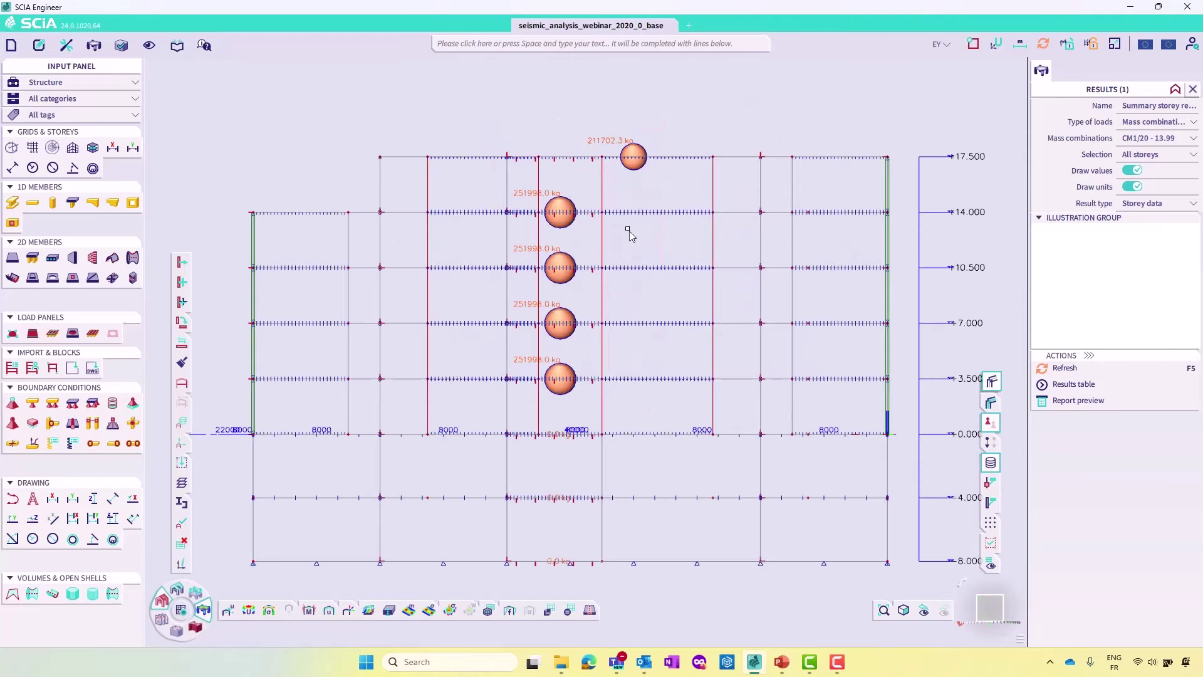
scroll(623, 320, down, 2)
scroll(612, 431, up, 2)
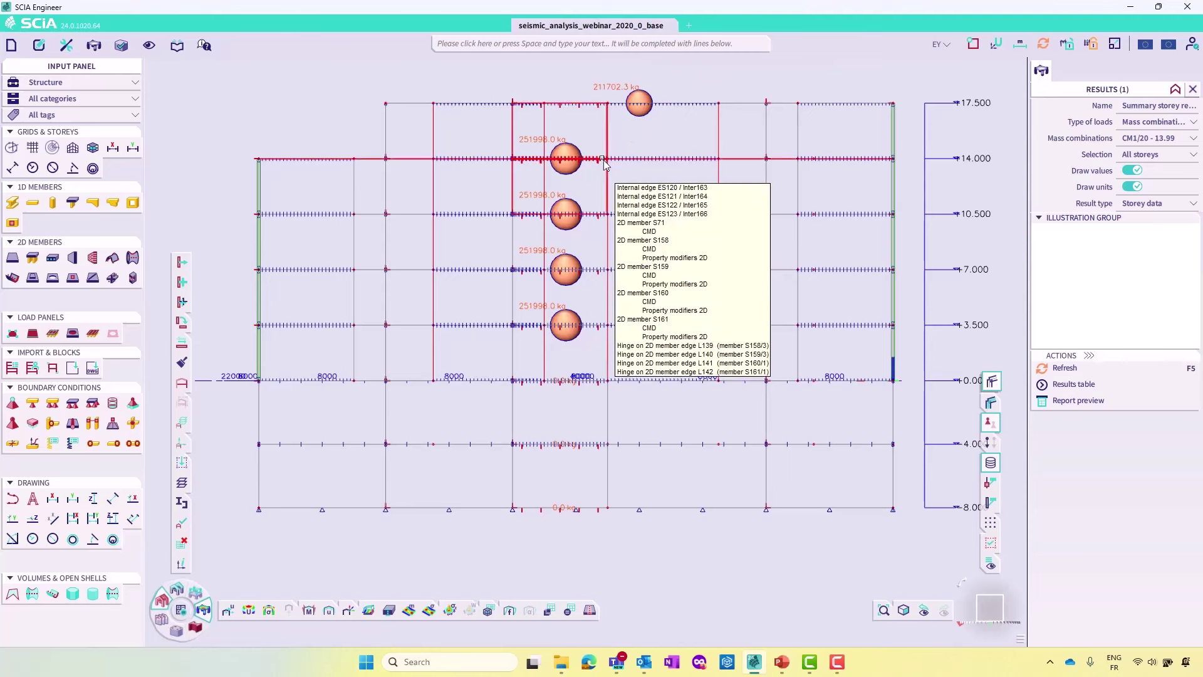
click(1077, 401)
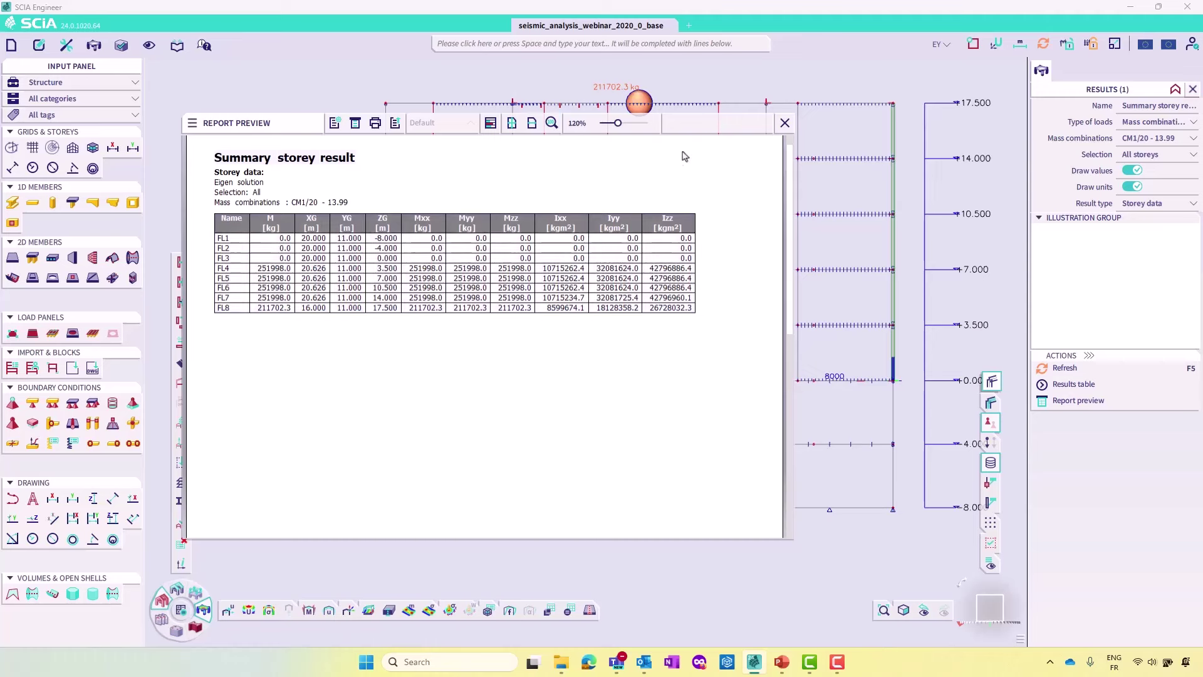
click(784, 123)
Open the detailed storey results and restrict them to the single storey FL5
mouse_move(489, 610)
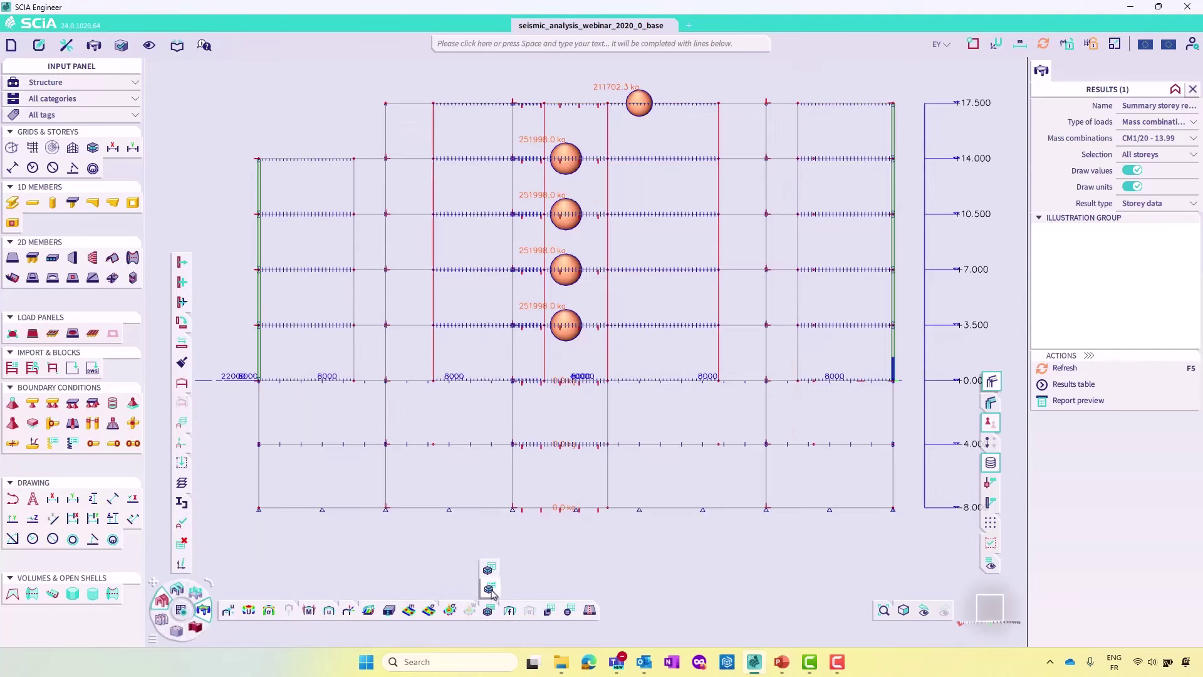
click(489, 570)
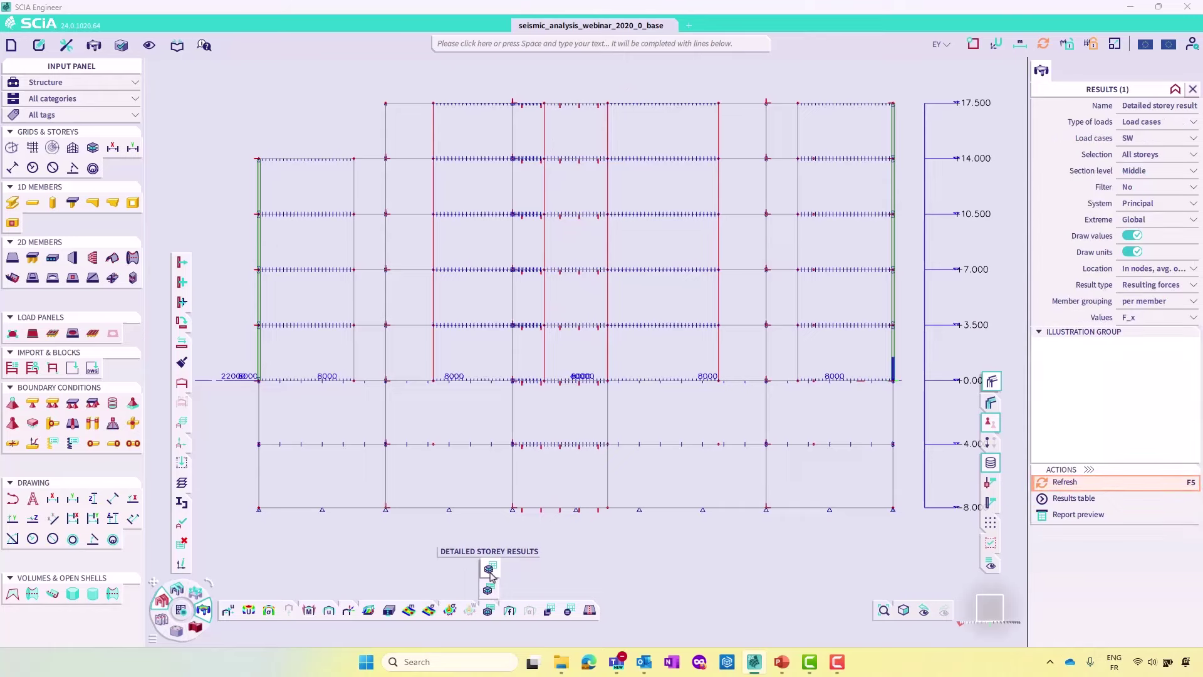
click(990, 611)
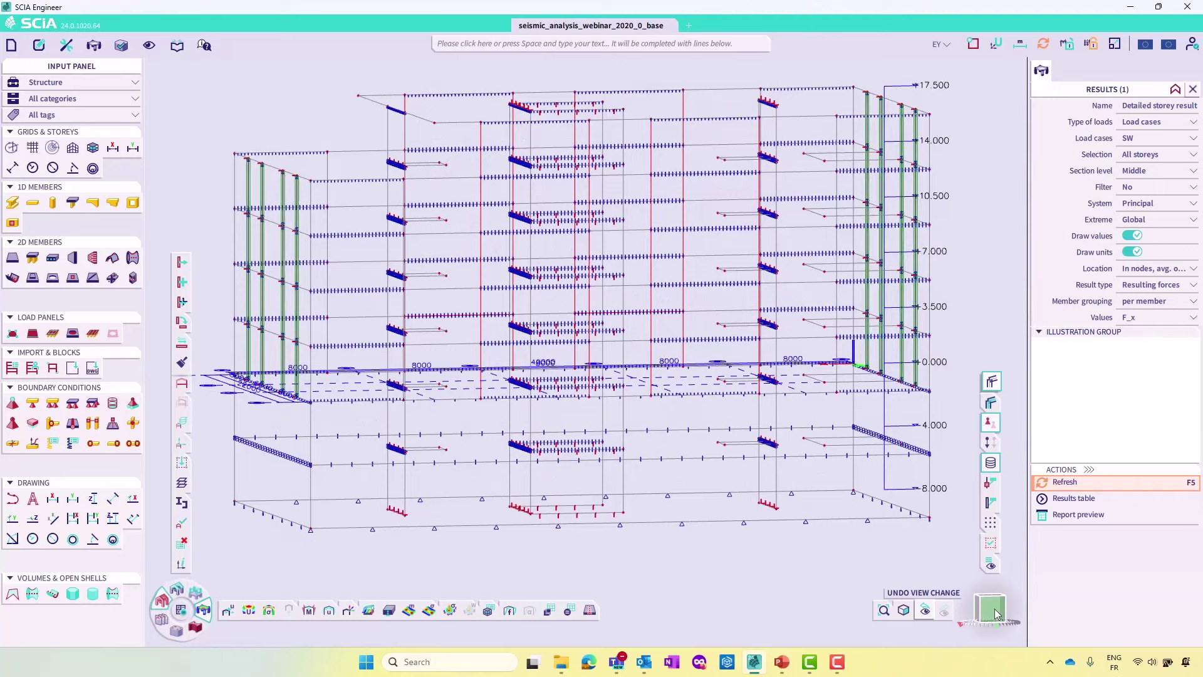
click(996, 612)
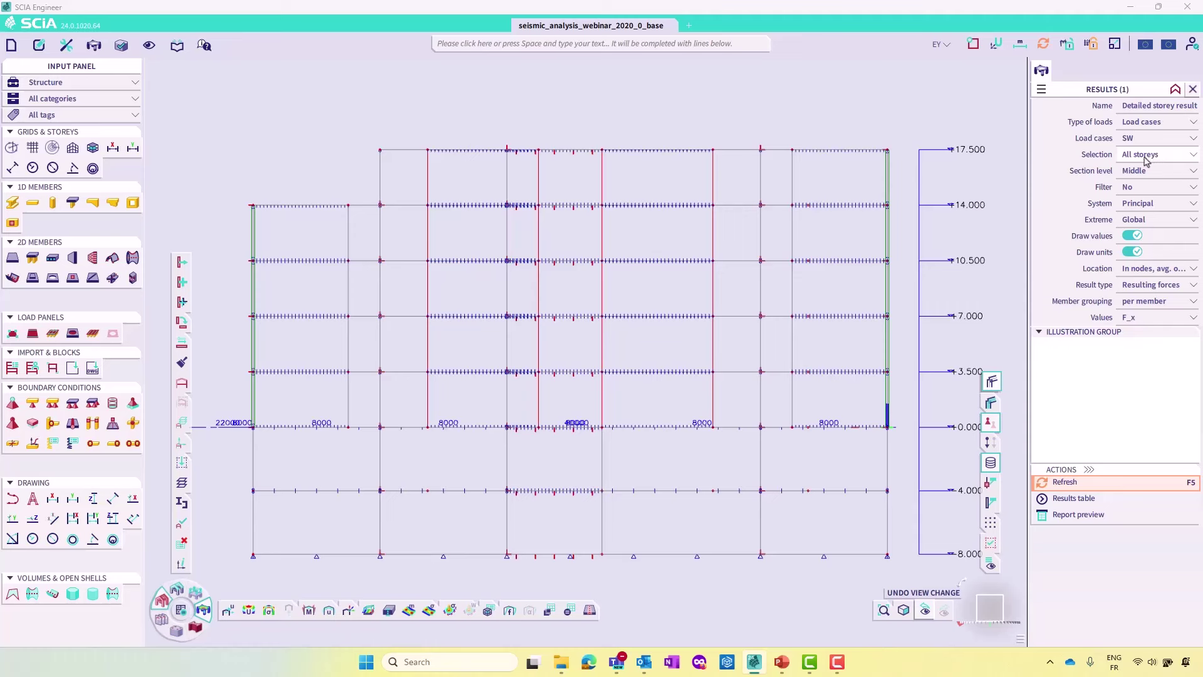
click(1144, 157)
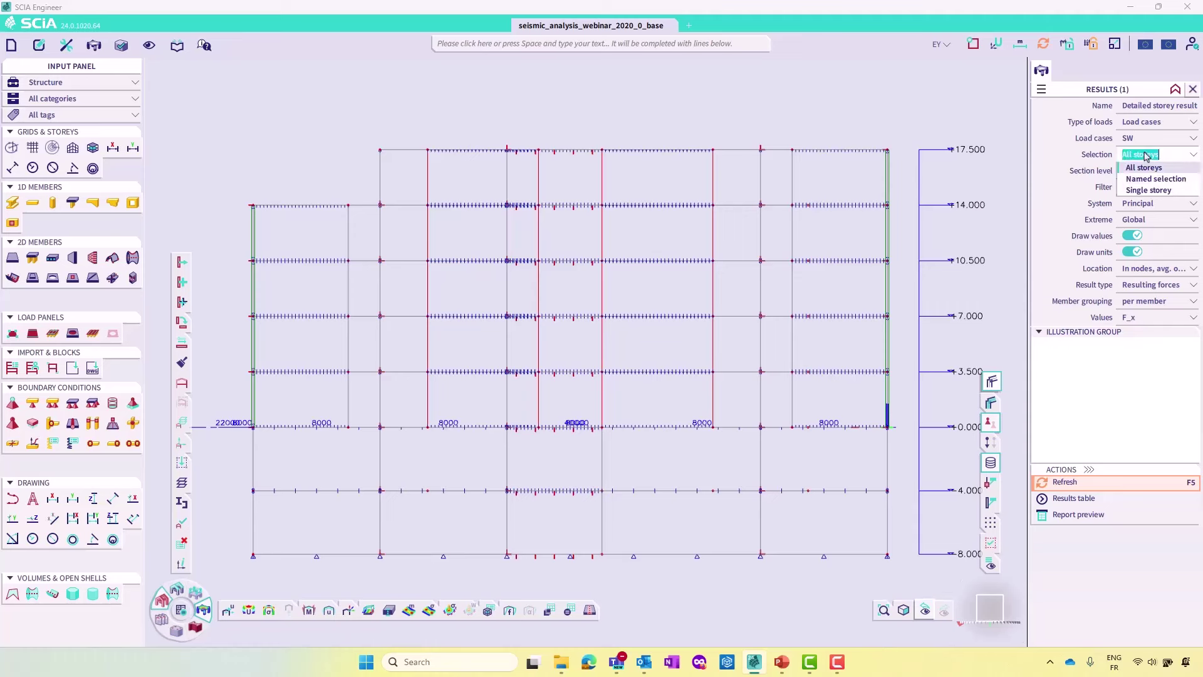
click(1148, 189)
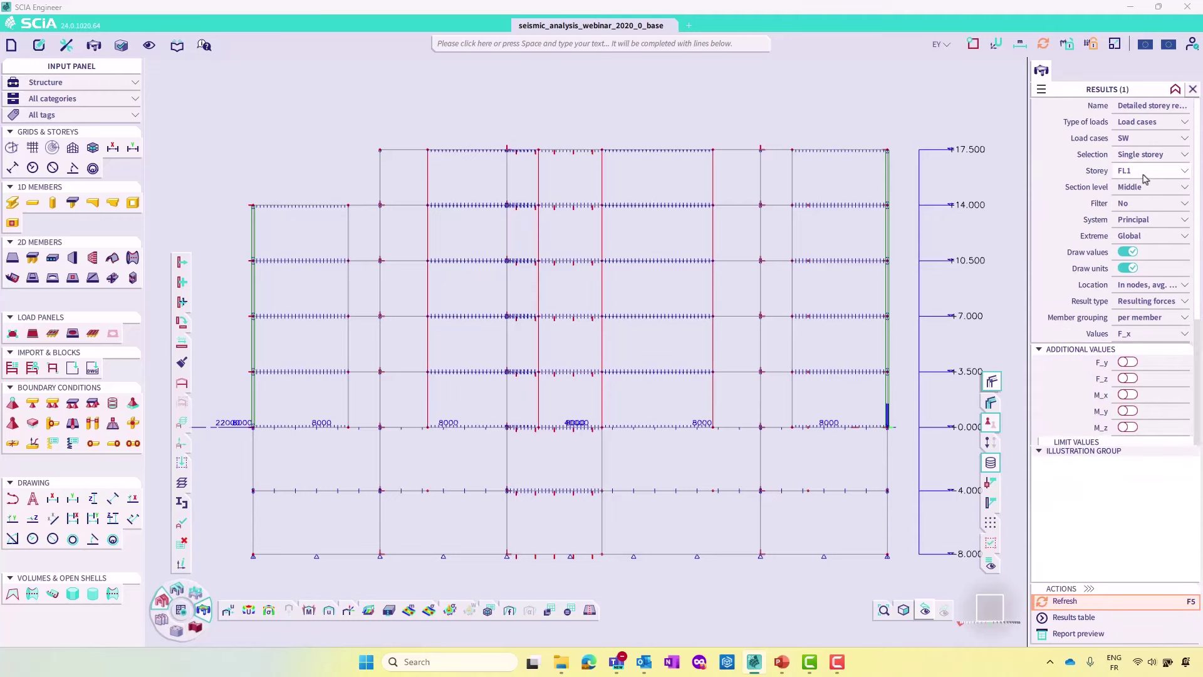
middle_drag(811, 124, 702, 117)
scroll(869, 246, down, 2)
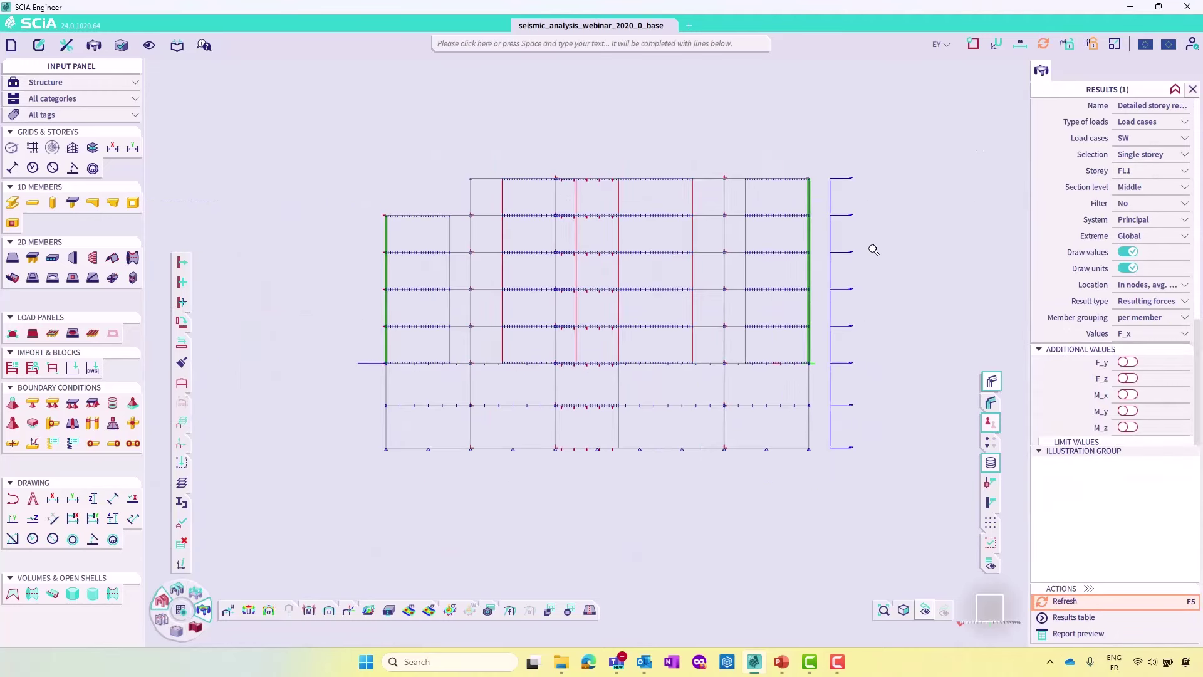
click(1152, 171)
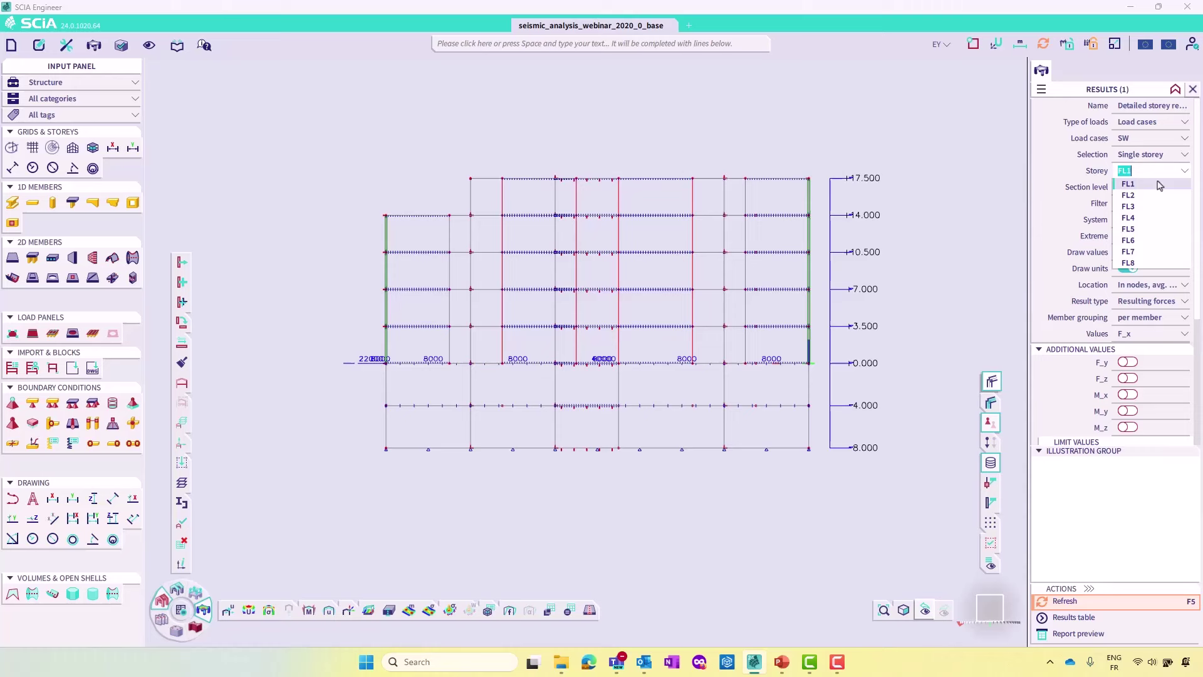
click(1141, 231)
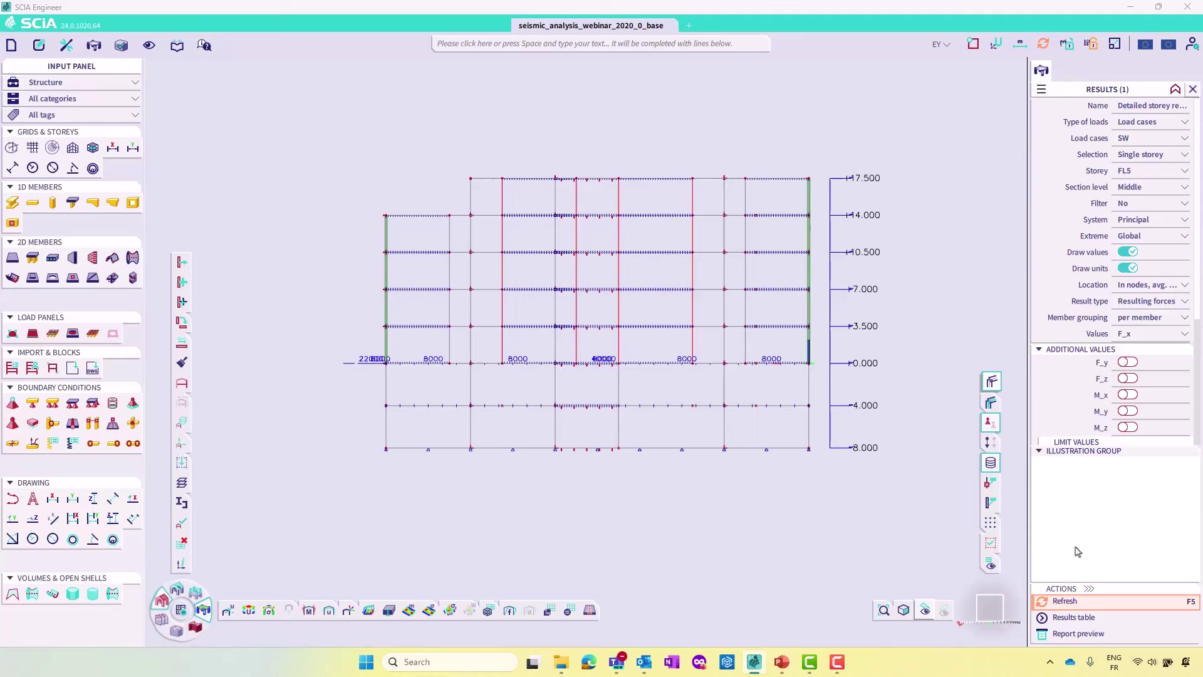
Display the F_x resulting forces for storey FL5 and label them with the extreme set to Member
click(1074, 601)
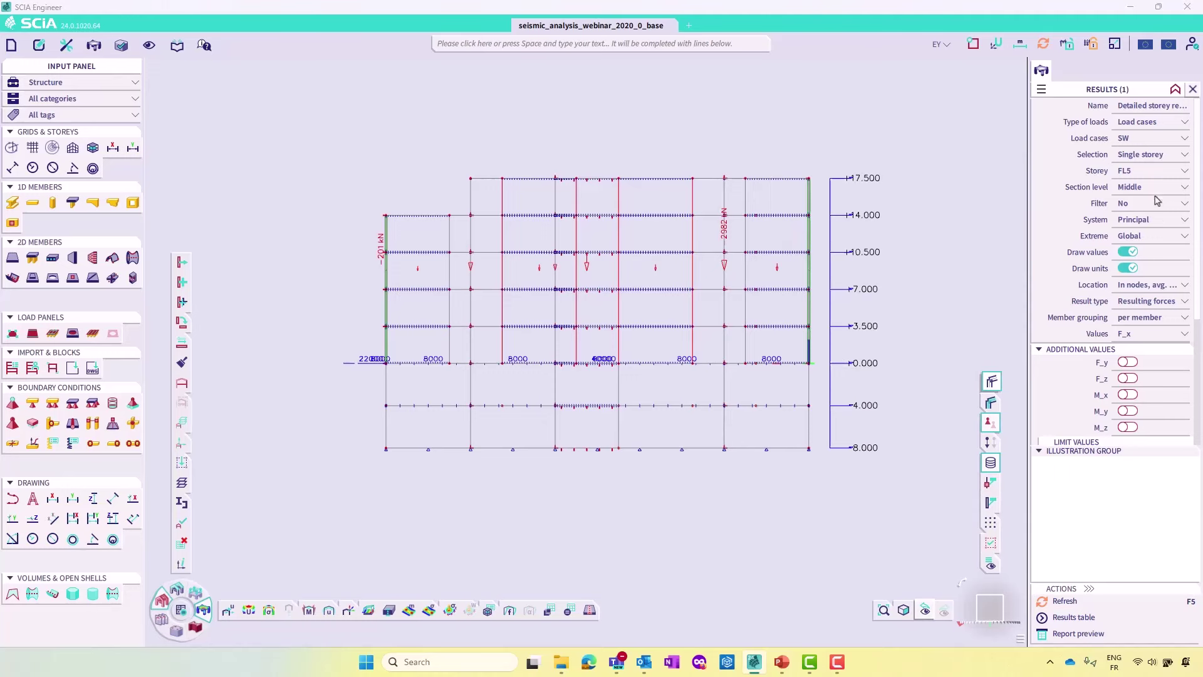
click(1156, 235)
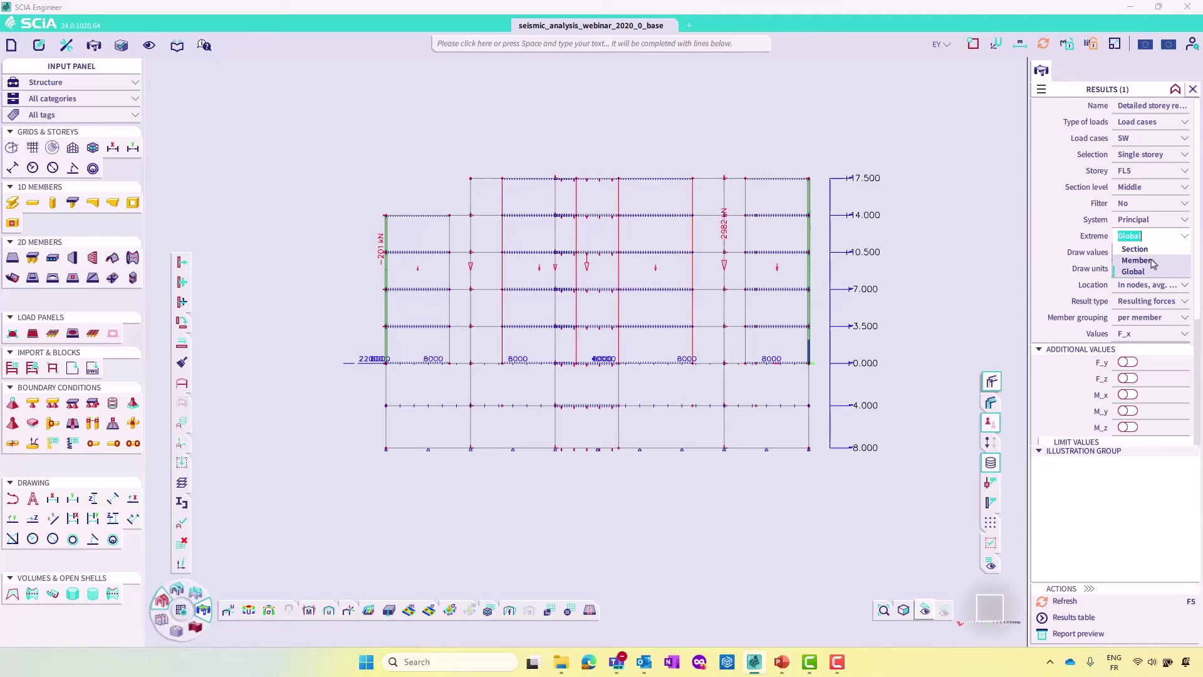
click(1135, 260)
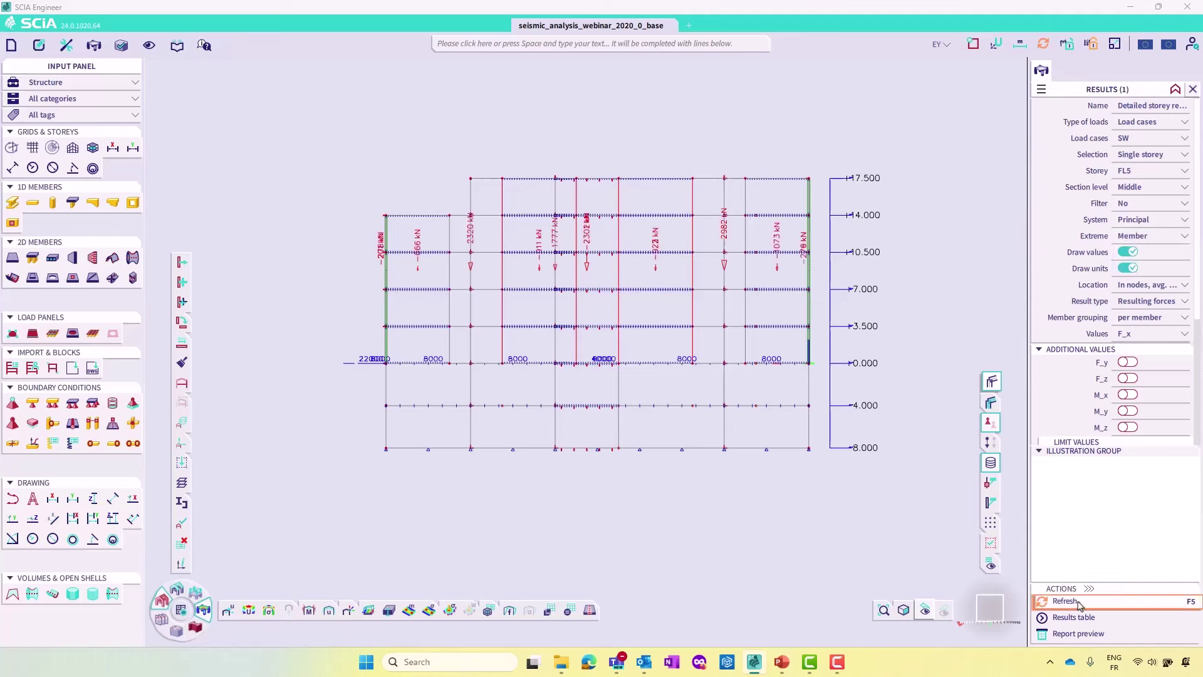
Group the resulting forces on storey FL5 per storey and display F_z for load case SW
drag(992, 617, 1003, 625)
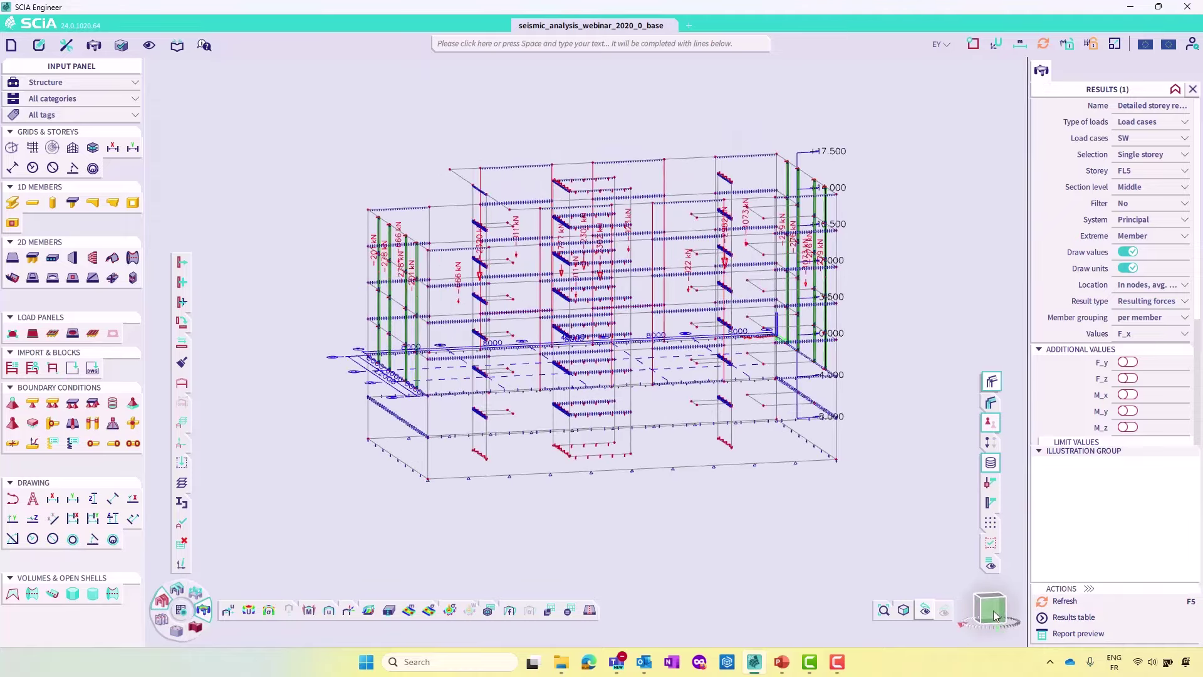
click(995, 613)
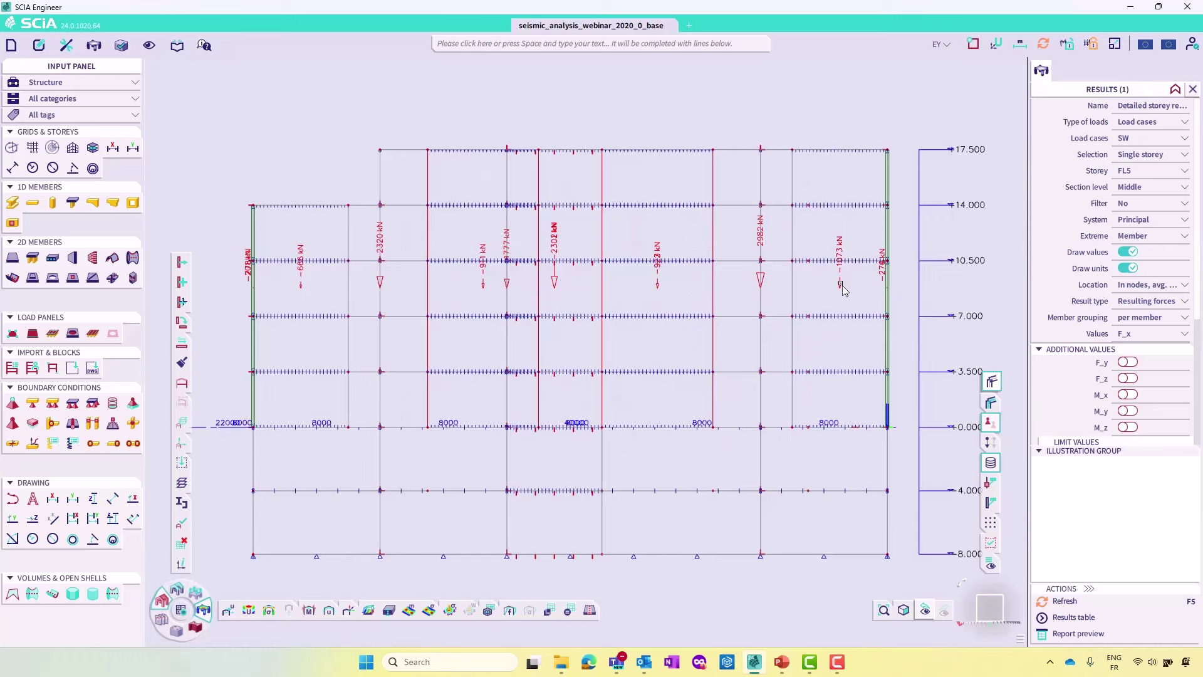
click(1156, 318)
click(1156, 342)
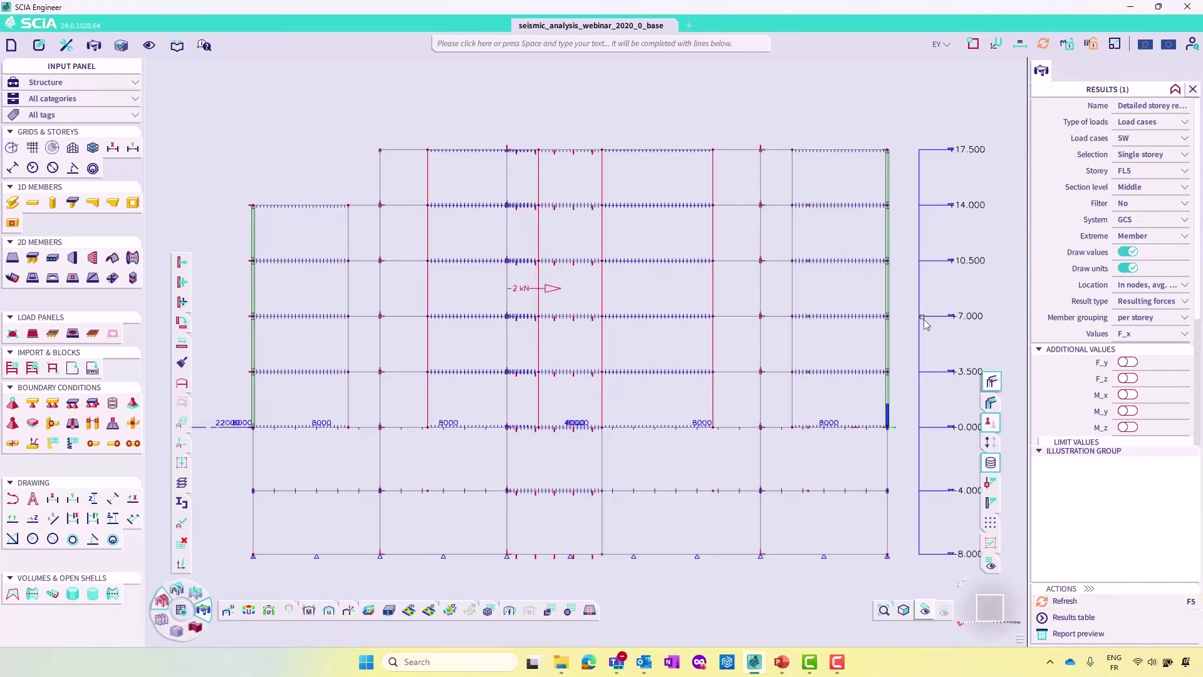
click(1141, 333)
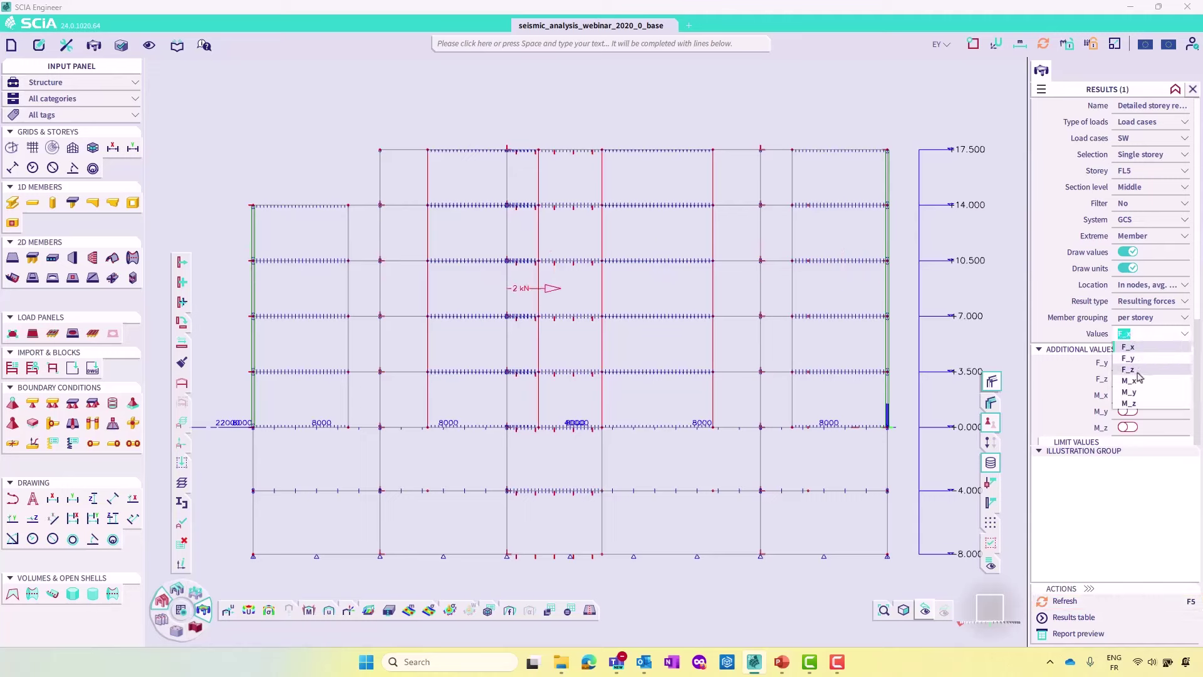
click(1139, 369)
click(1087, 605)
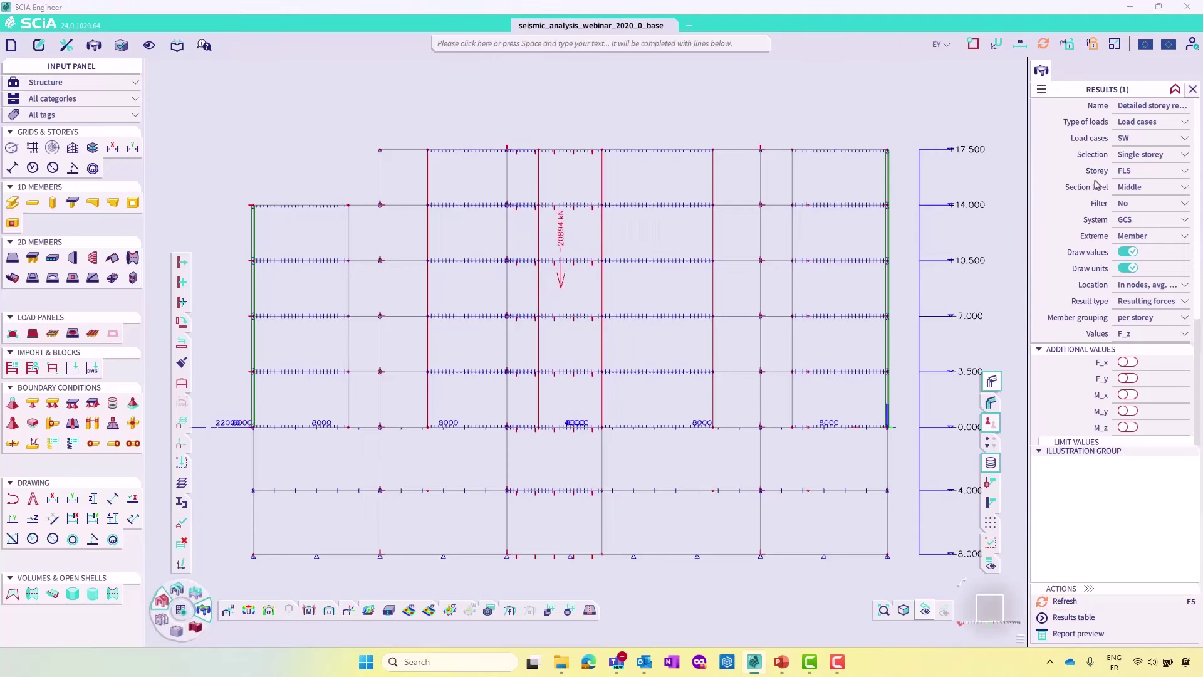
Display the per-storey resulting force F_x on storey FL5 for load case EX
click(1156, 152)
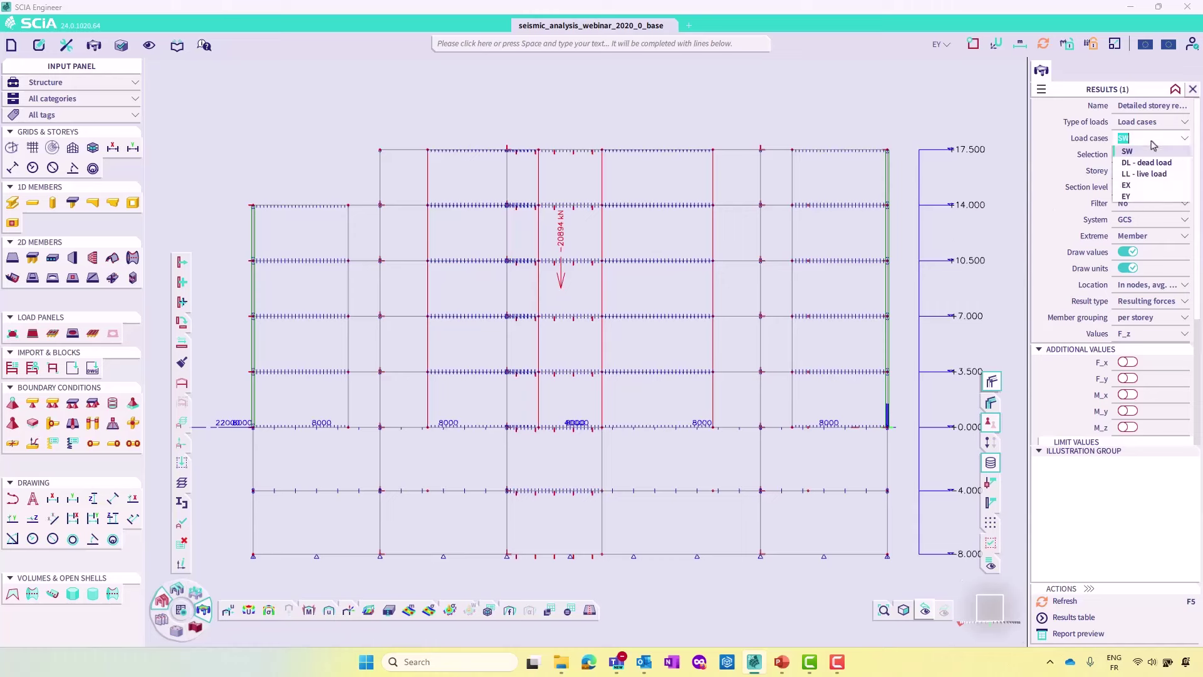
click(1151, 183)
click(1154, 139)
click(1151, 285)
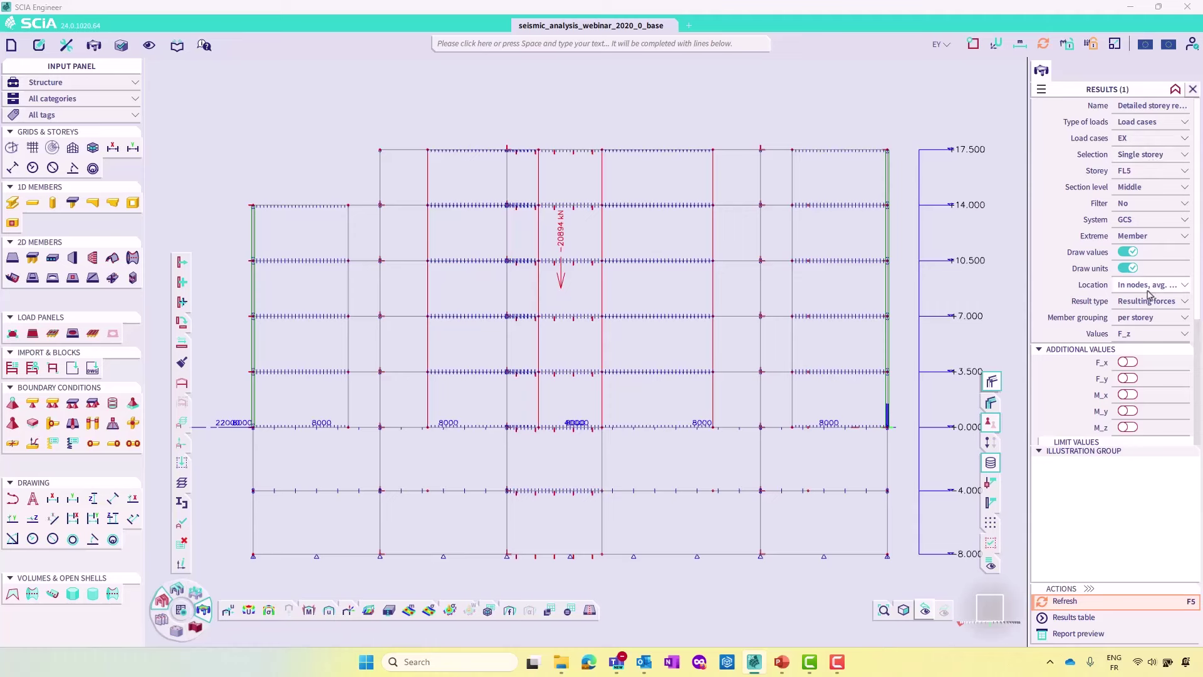
click(1154, 337)
click(1150, 354)
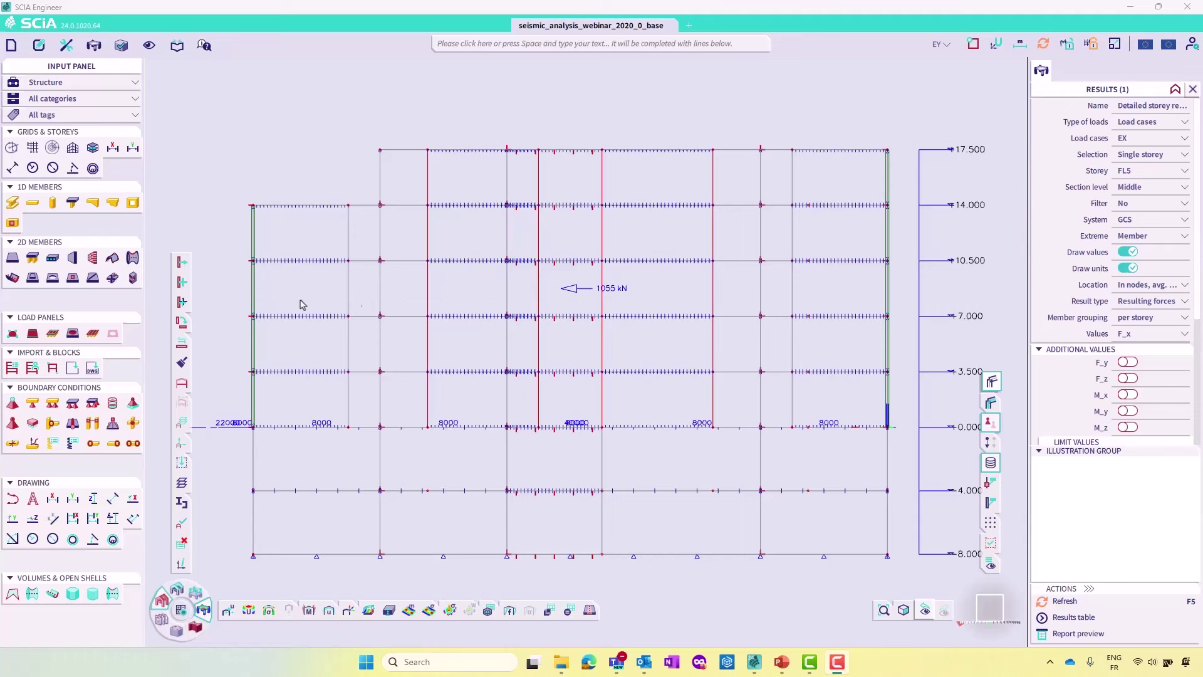
Extend the EX resulting force F_x display to all storeys and examine the available member grouping and result types
click(1183, 157)
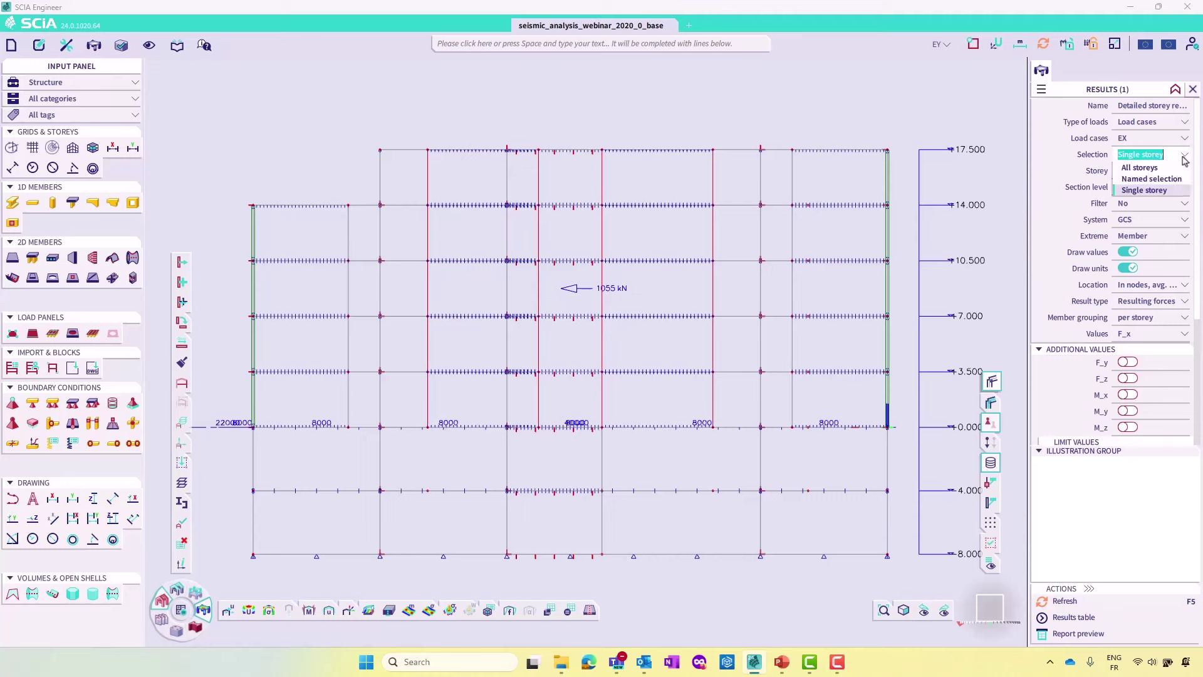
click(1176, 168)
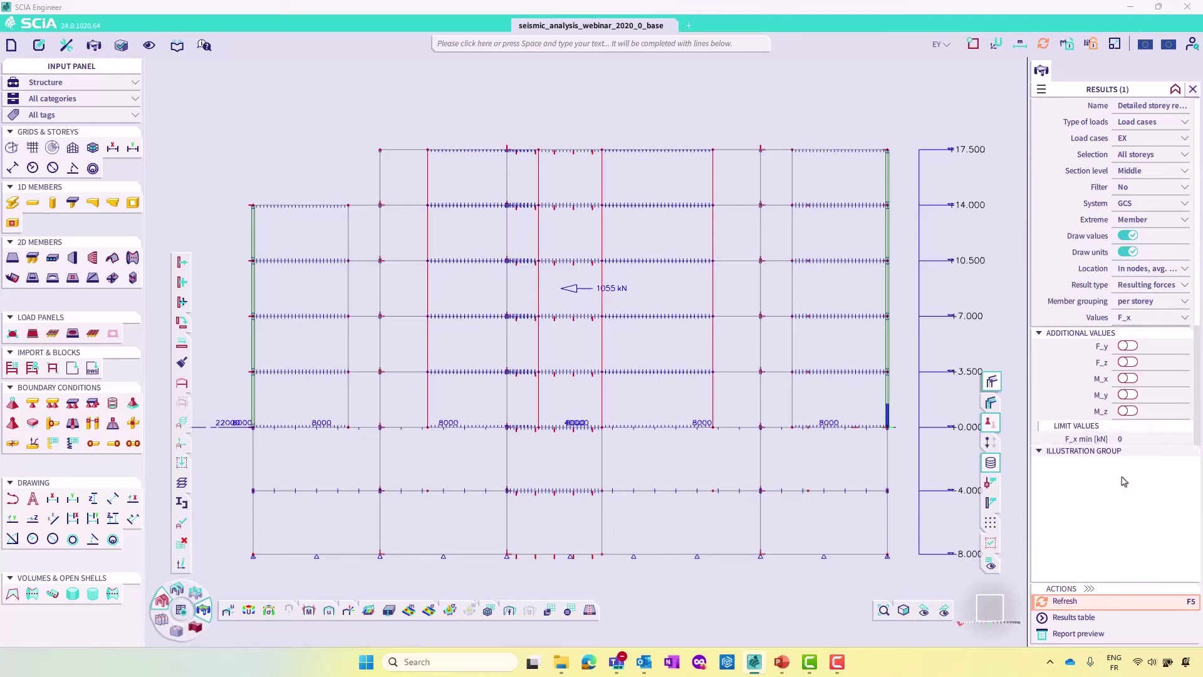
click(1089, 603)
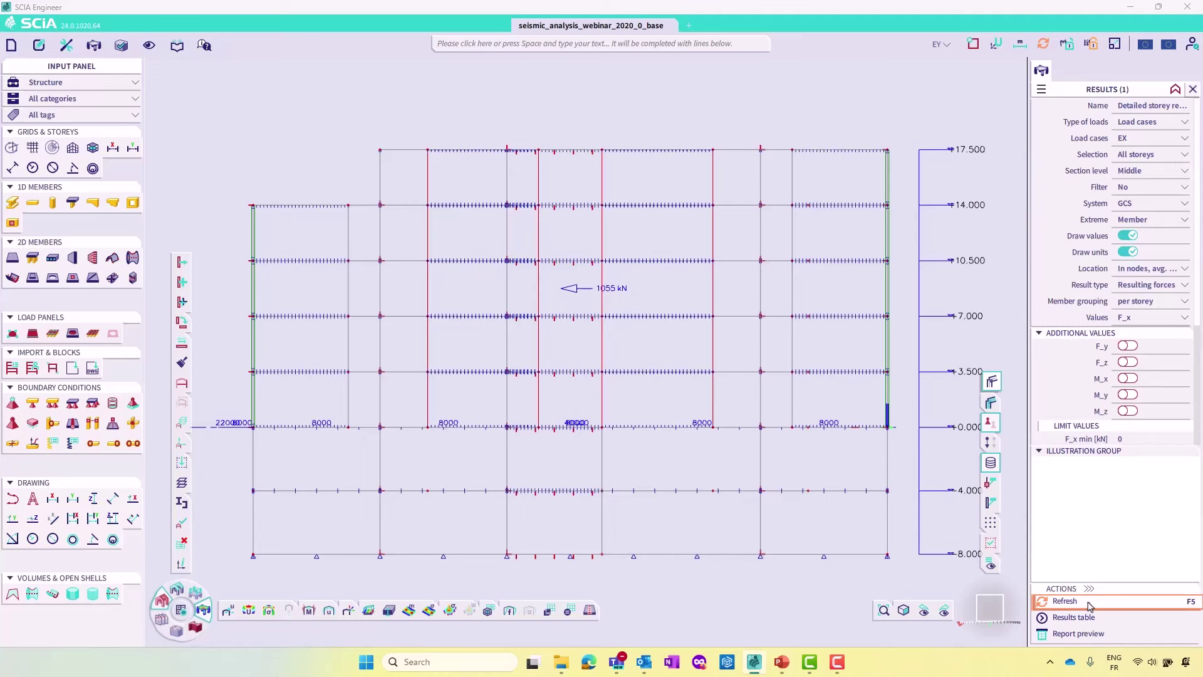
click(1132, 303)
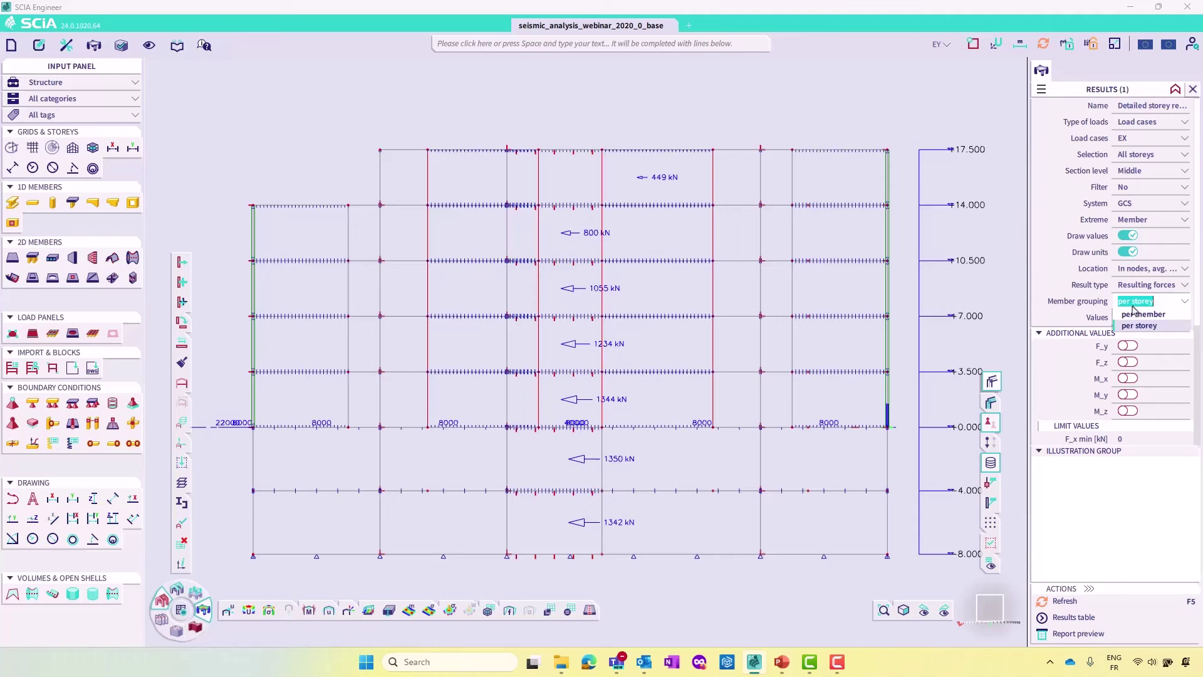
click(1131, 287)
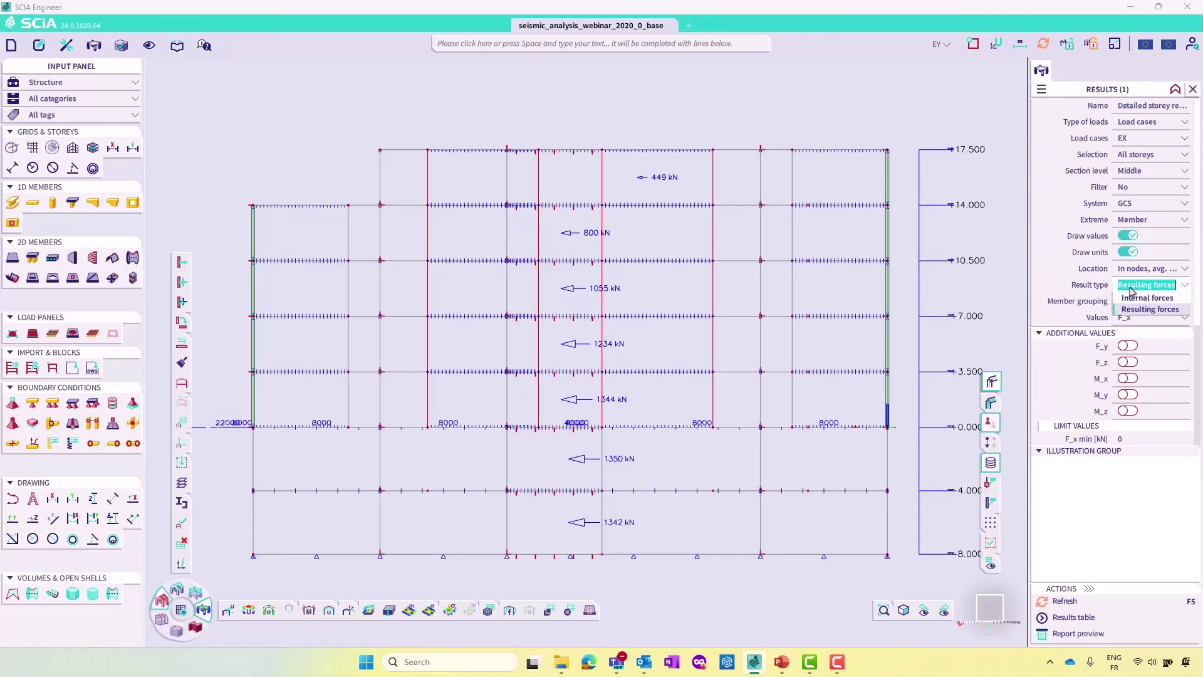
click(887, 113)
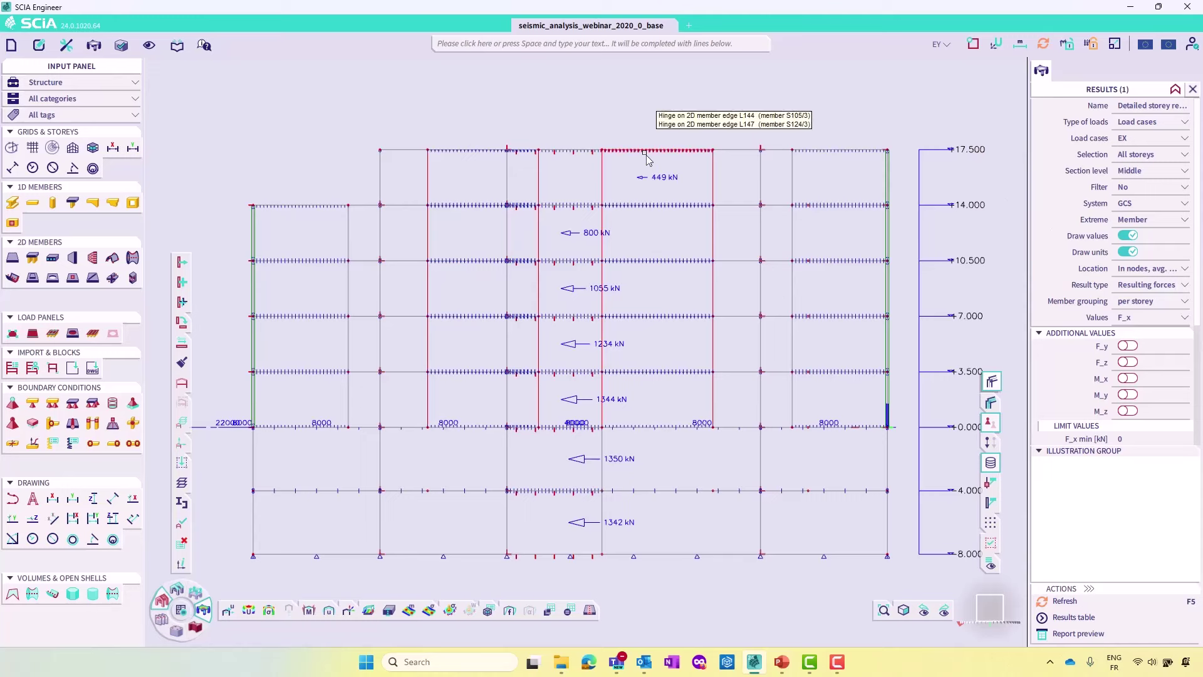
Evaluate the storey resulting forces at the Bottom section level and refresh the display
click(1137, 171)
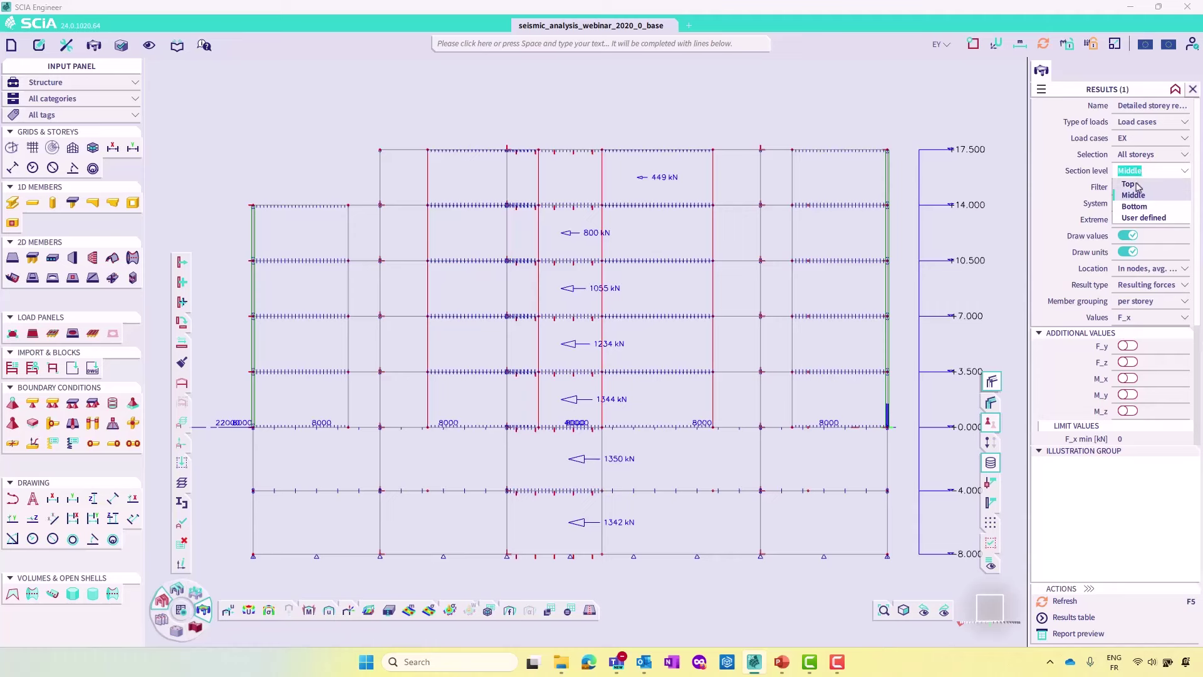
click(1135, 206)
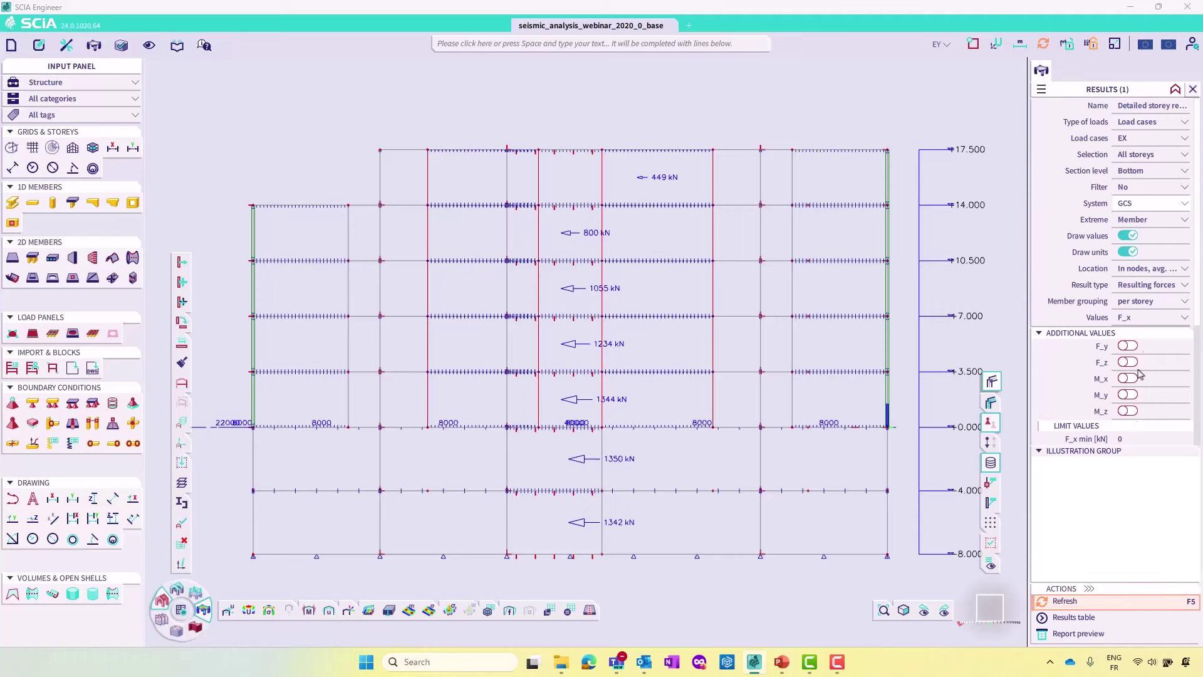
click(1073, 606)
Hide the model data symbols, examine the storey forces in 3D, and close the detailed storey results
drag(998, 611, 1003, 617)
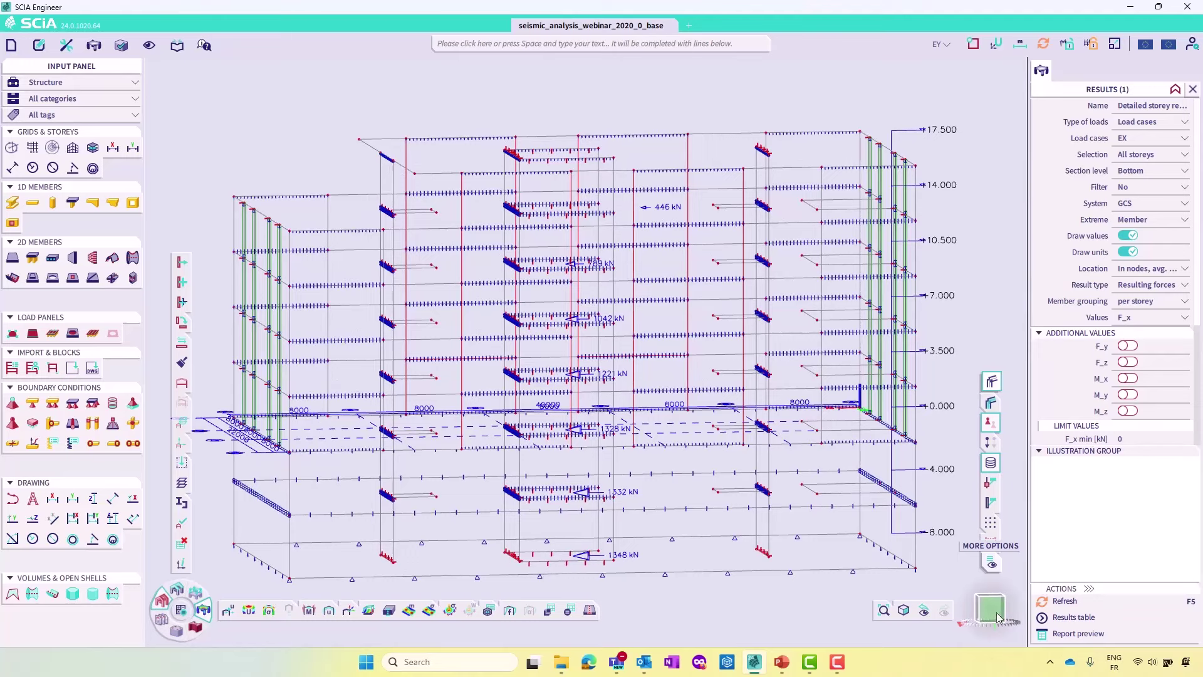
click(991, 464)
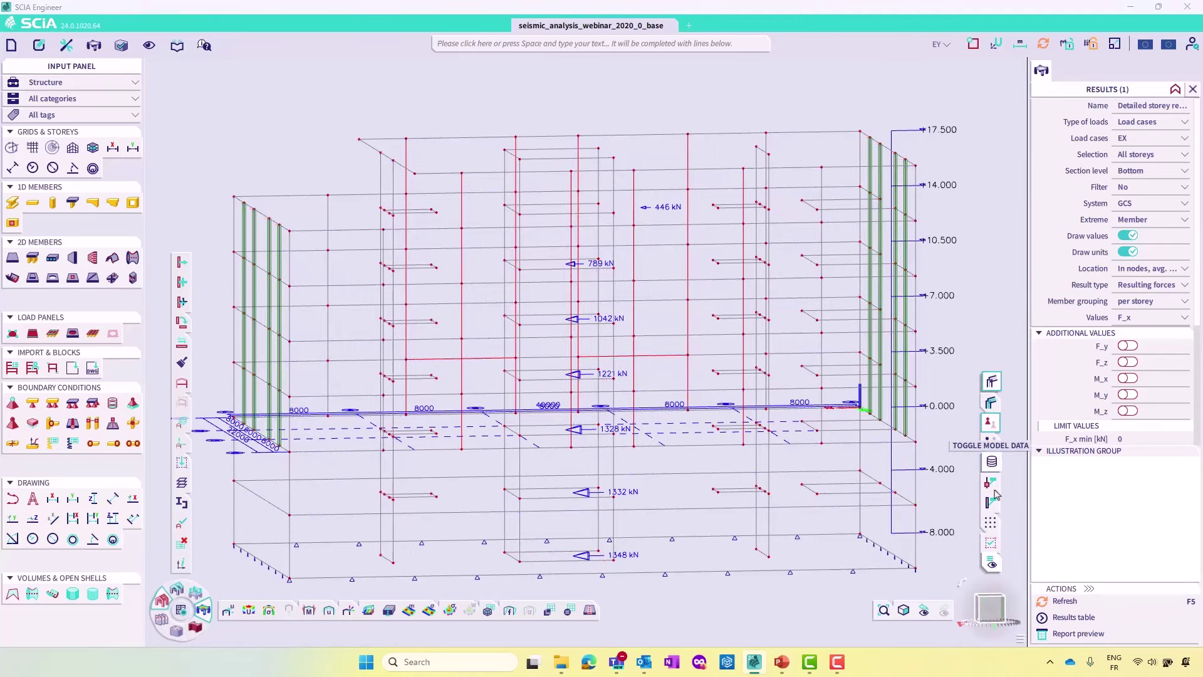
drag(996, 615, 992, 606)
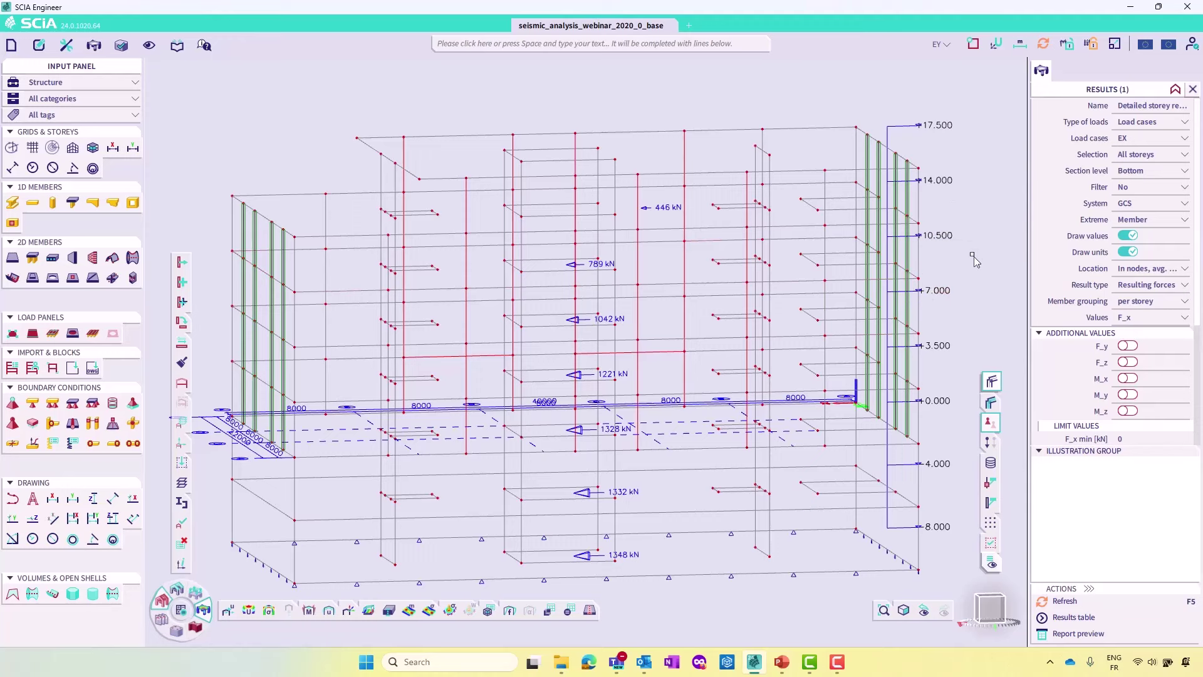
click(1063, 72)
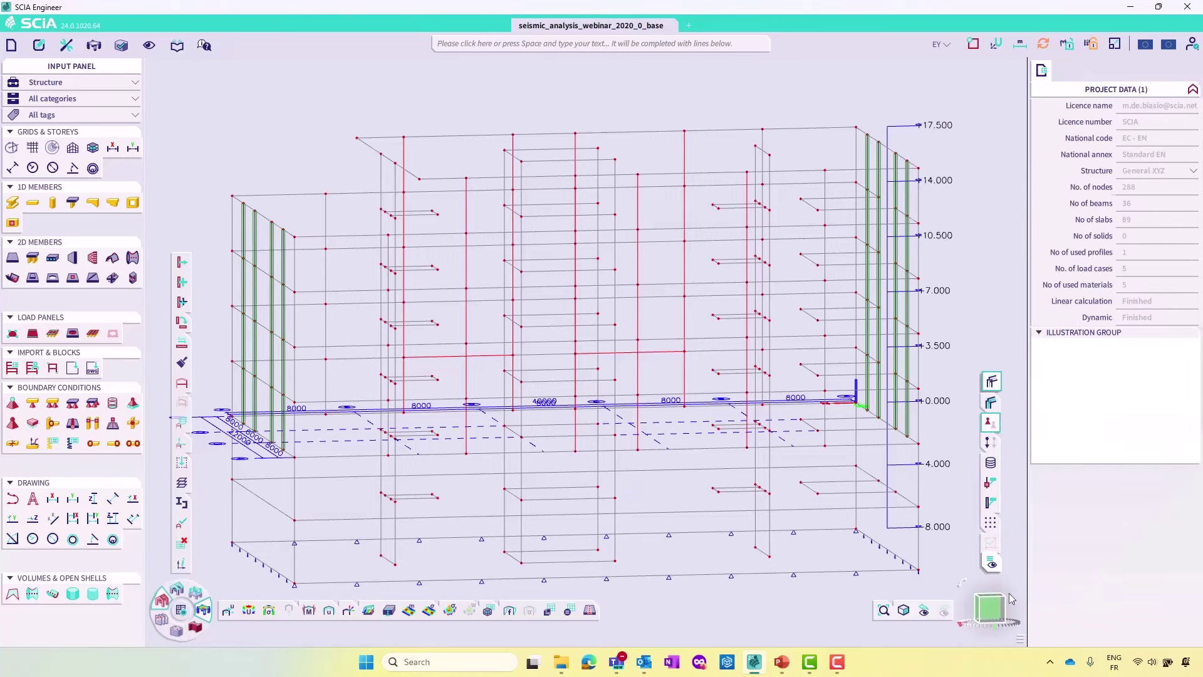
click(991, 611)
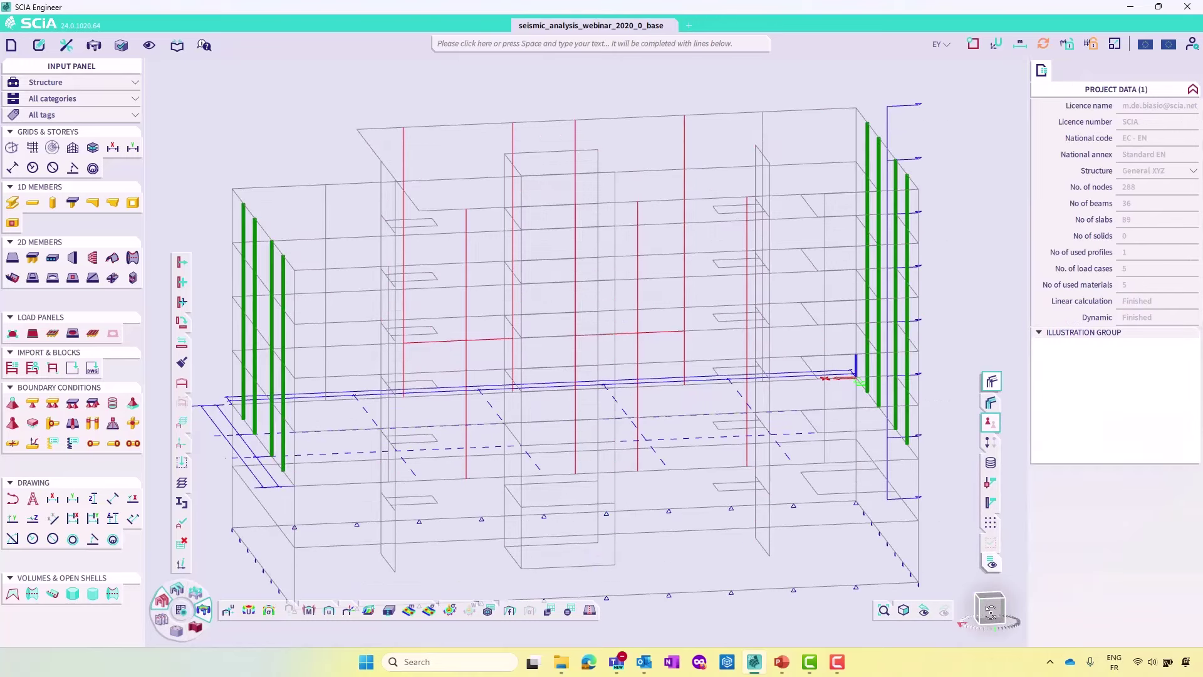
click(567, 45)
text(Integration member)
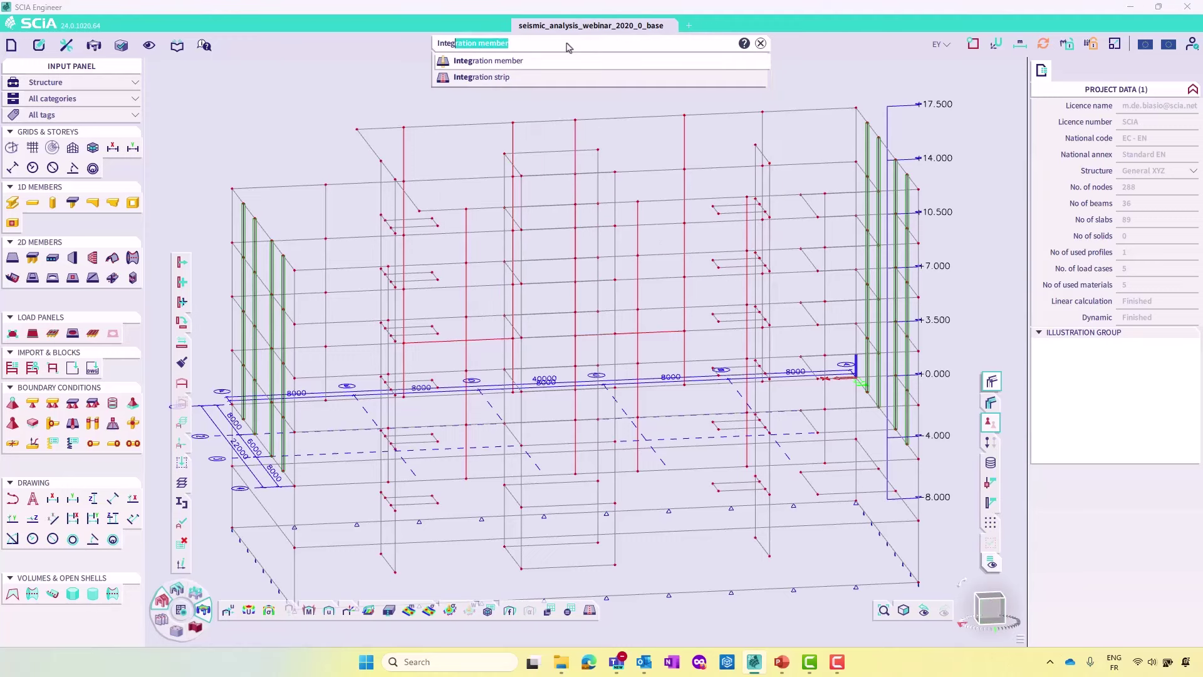
click(554, 65)
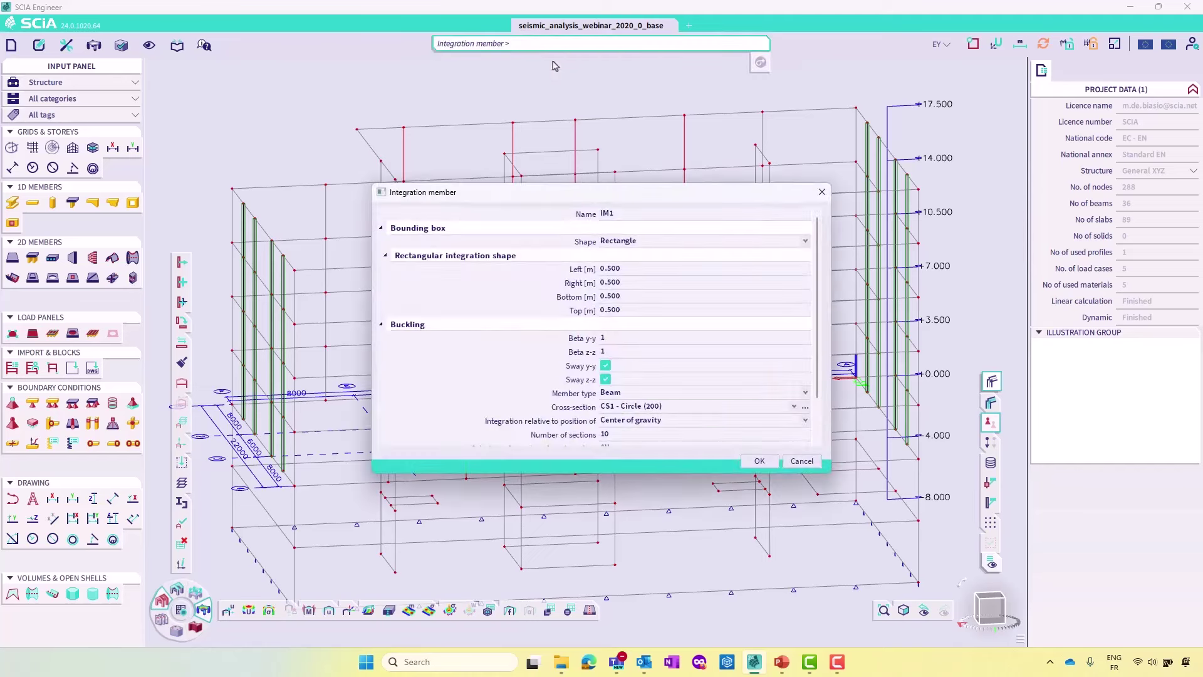
drag(589, 198, 209, 102)
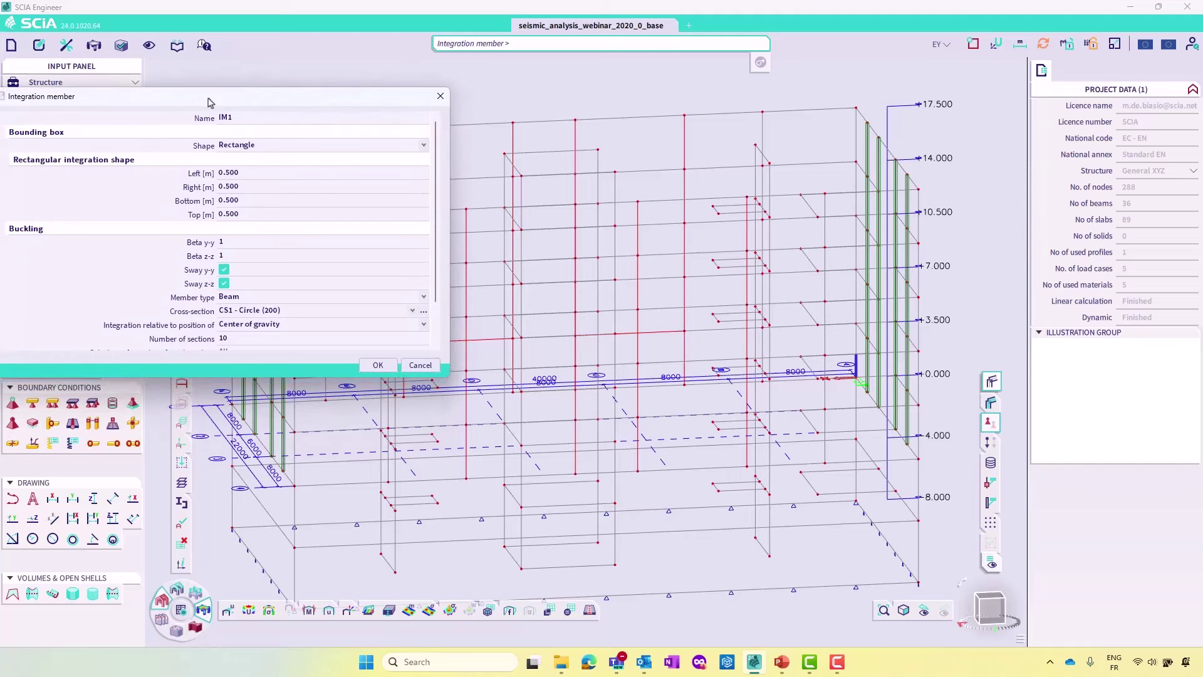
drag(210, 102, 209, 105)
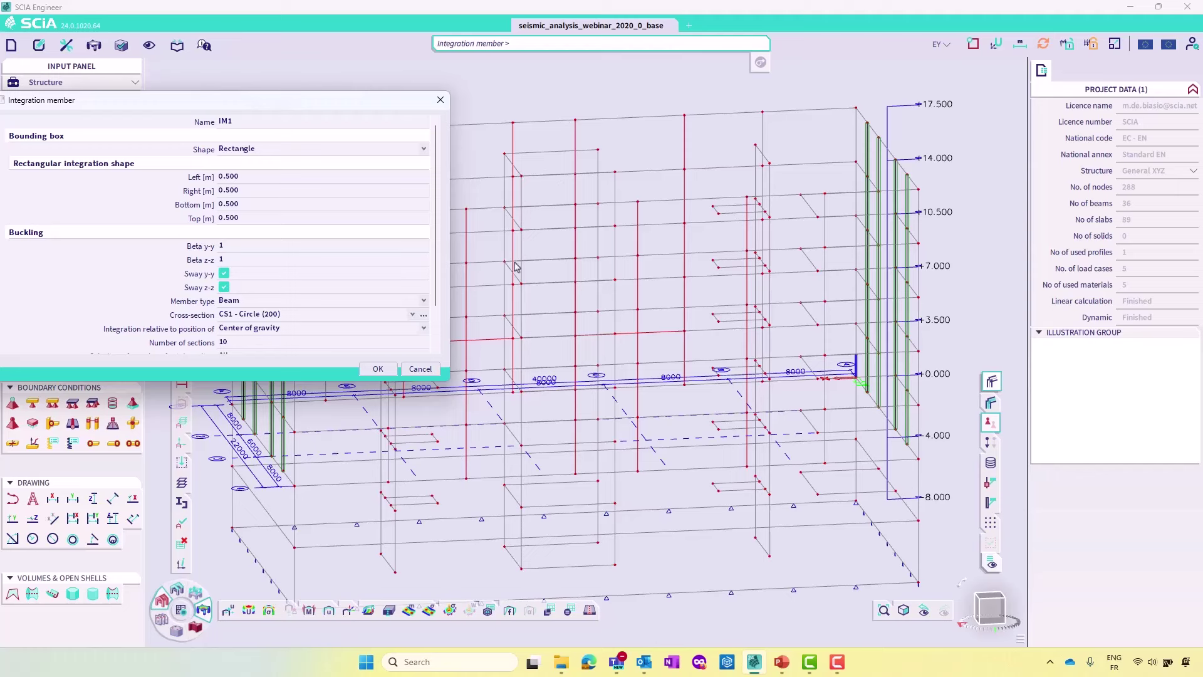
click(377, 368)
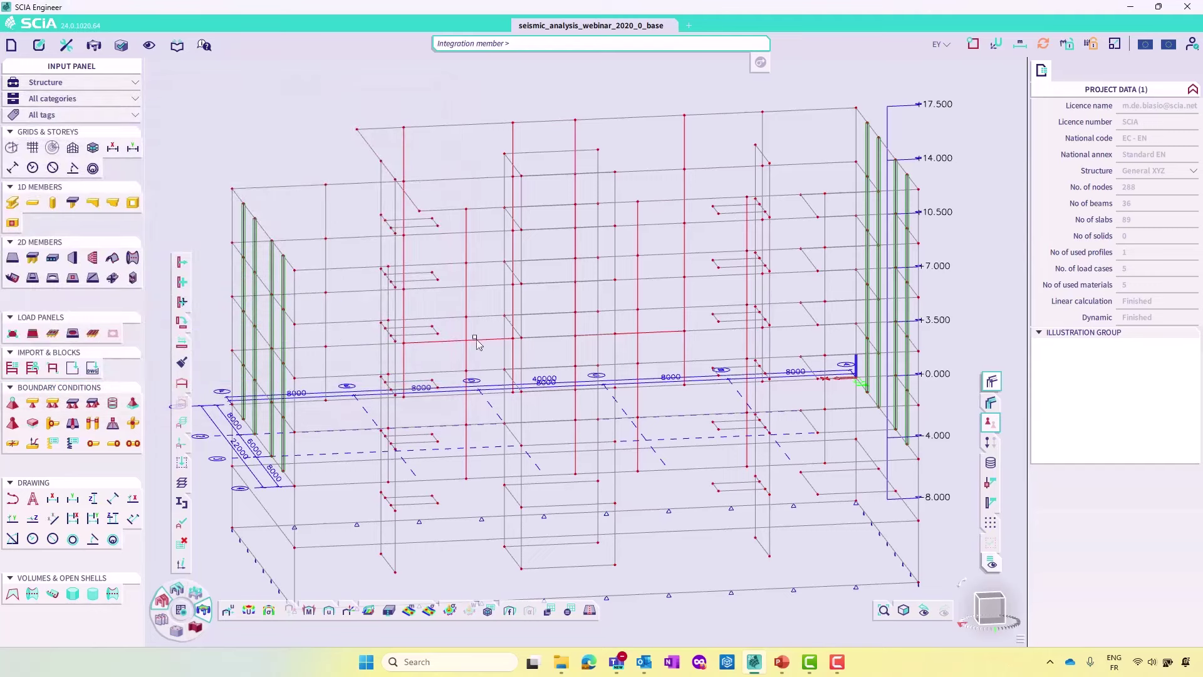
Isolate the C-shaped core walls between grid lines C–D and 2–3 in plan, and show only them in 3D
scroll(787, 157, down, 2)
ctrl+right_drag(931, 229, 929, 287)
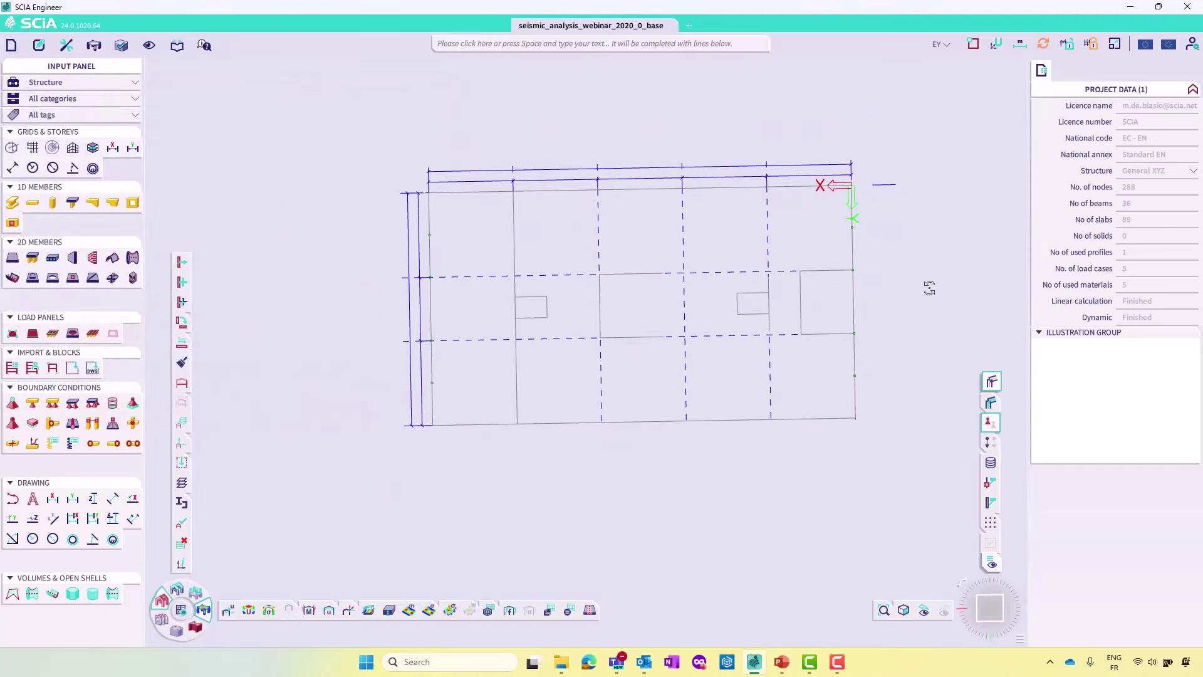
click(990, 607)
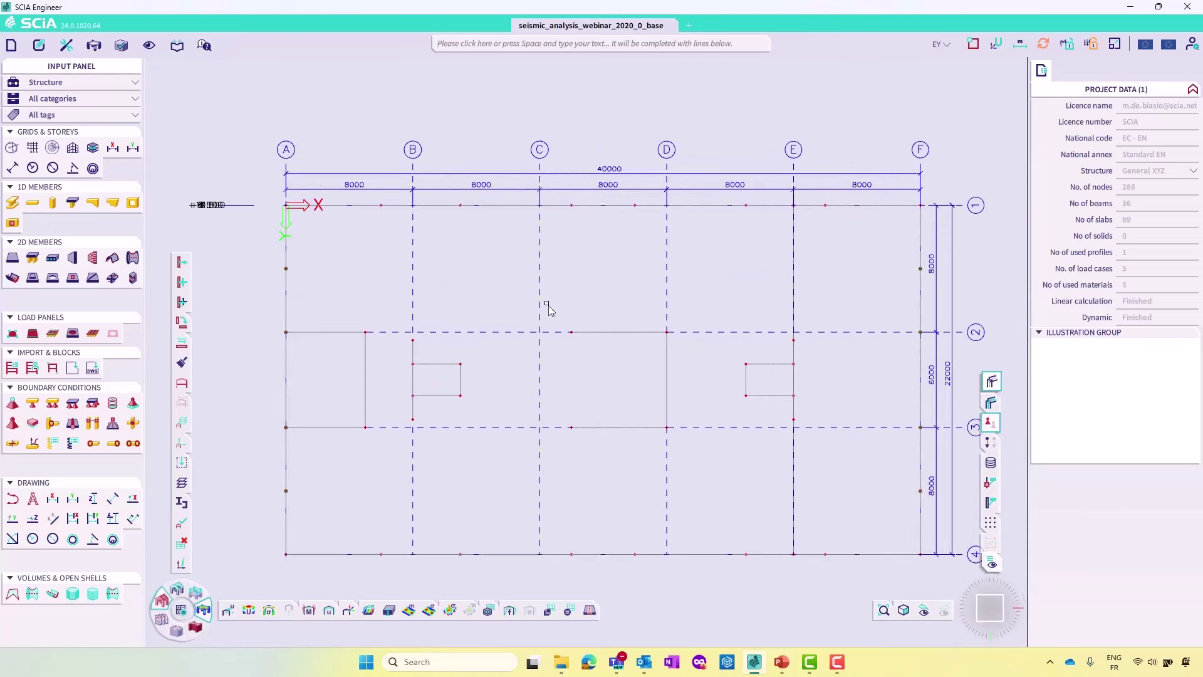
drag(547, 302, 675, 436)
click(183, 403)
click(627, 374)
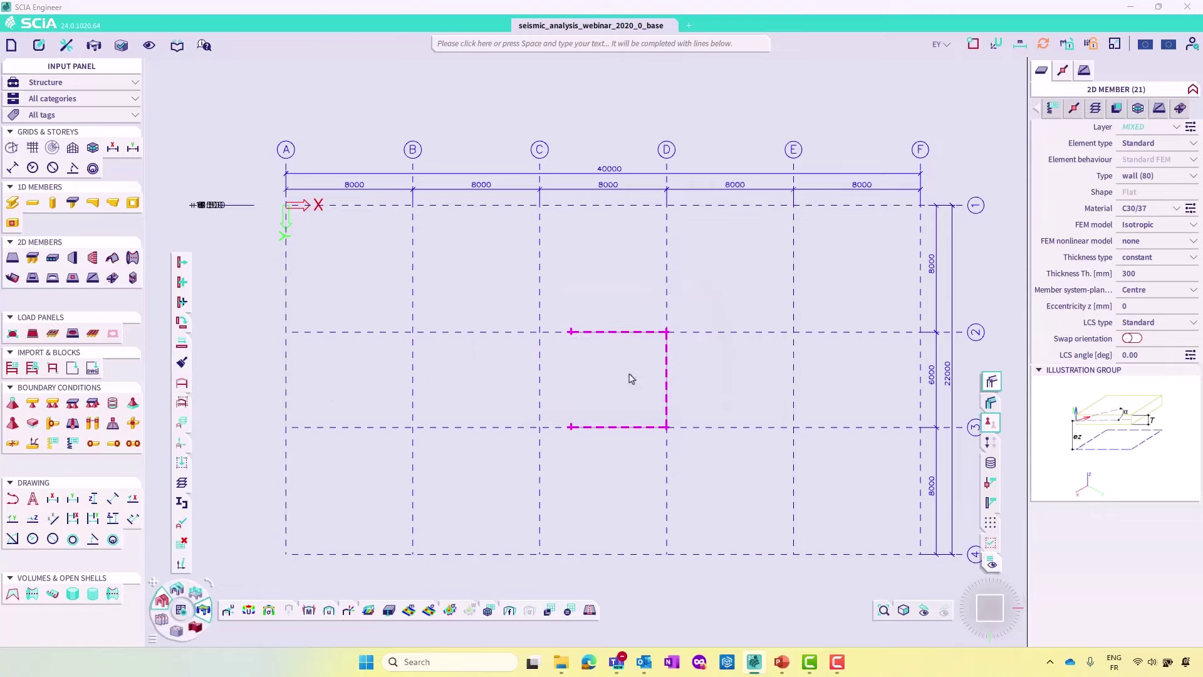
ctrl+right_drag(658, 362, 749, 292)
key(Escape)
Add an integration member with a Rectangle bounding shape along the core's vertical corner at grid D/3, from the base node to the top node
click(581, 45)
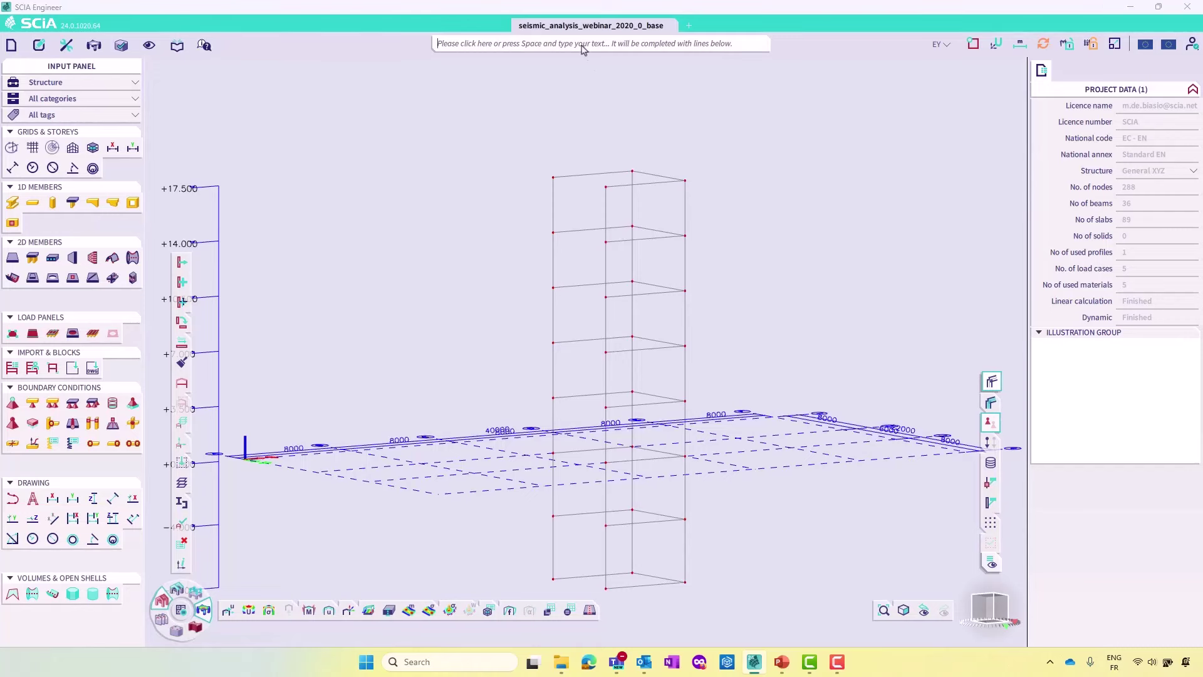
text(Integration member)
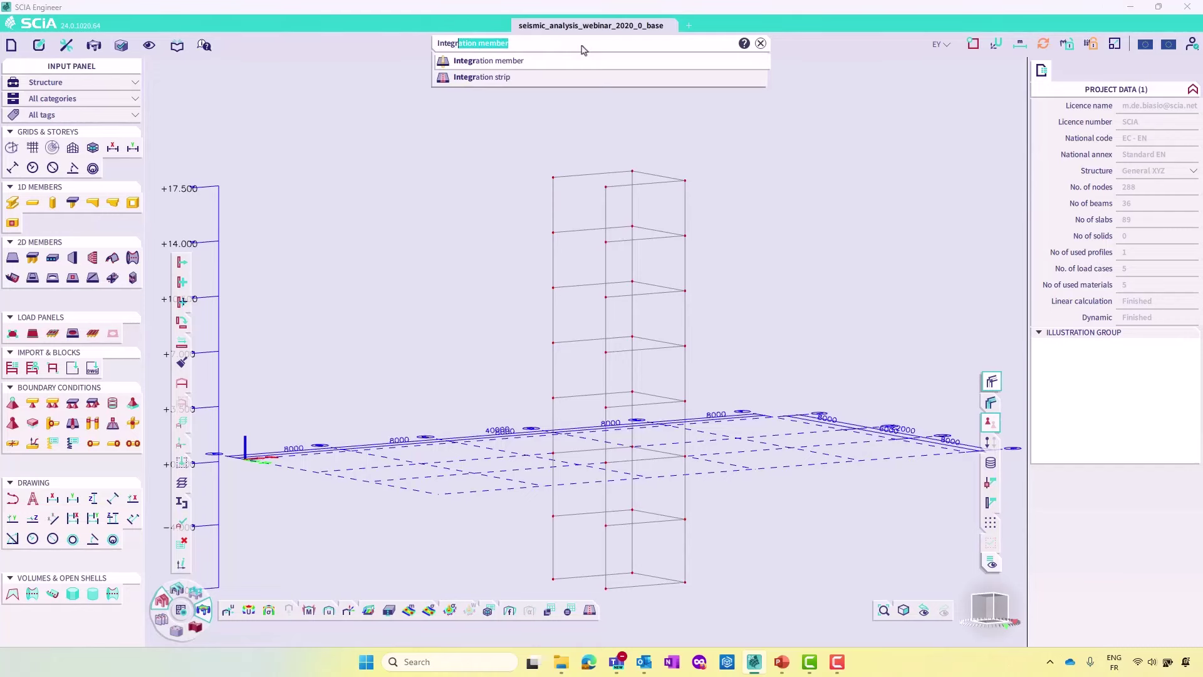
click(562, 62)
drag(671, 194, 327, 180)
click(335, 220)
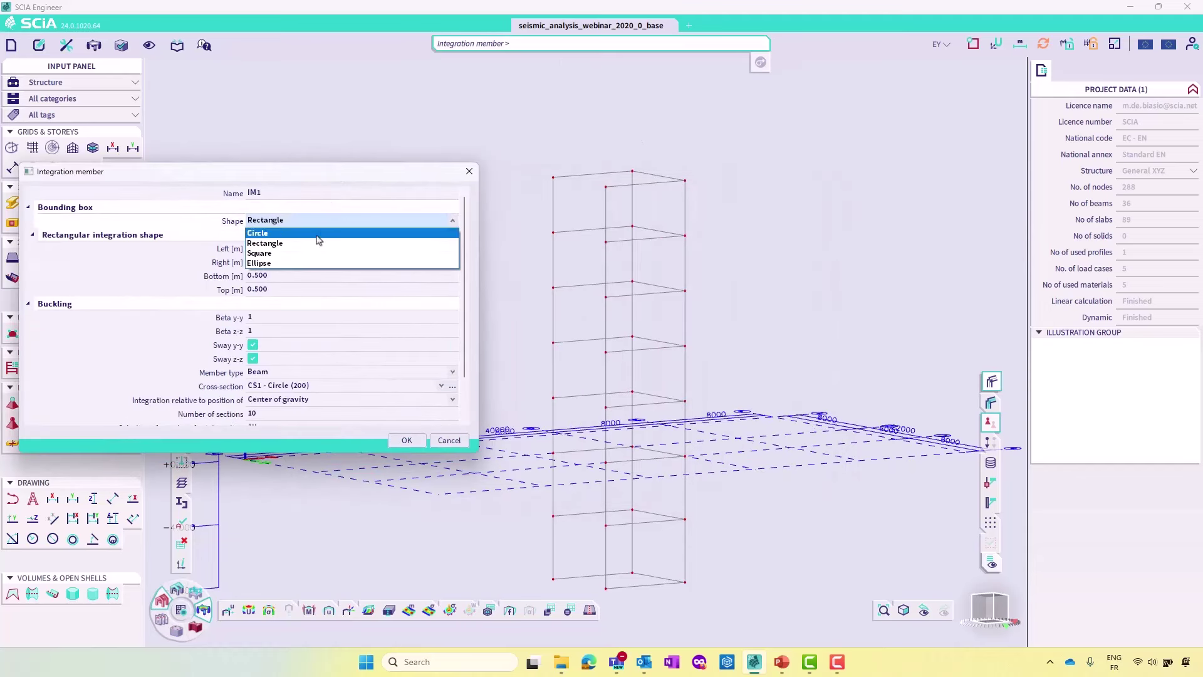
click(296, 244)
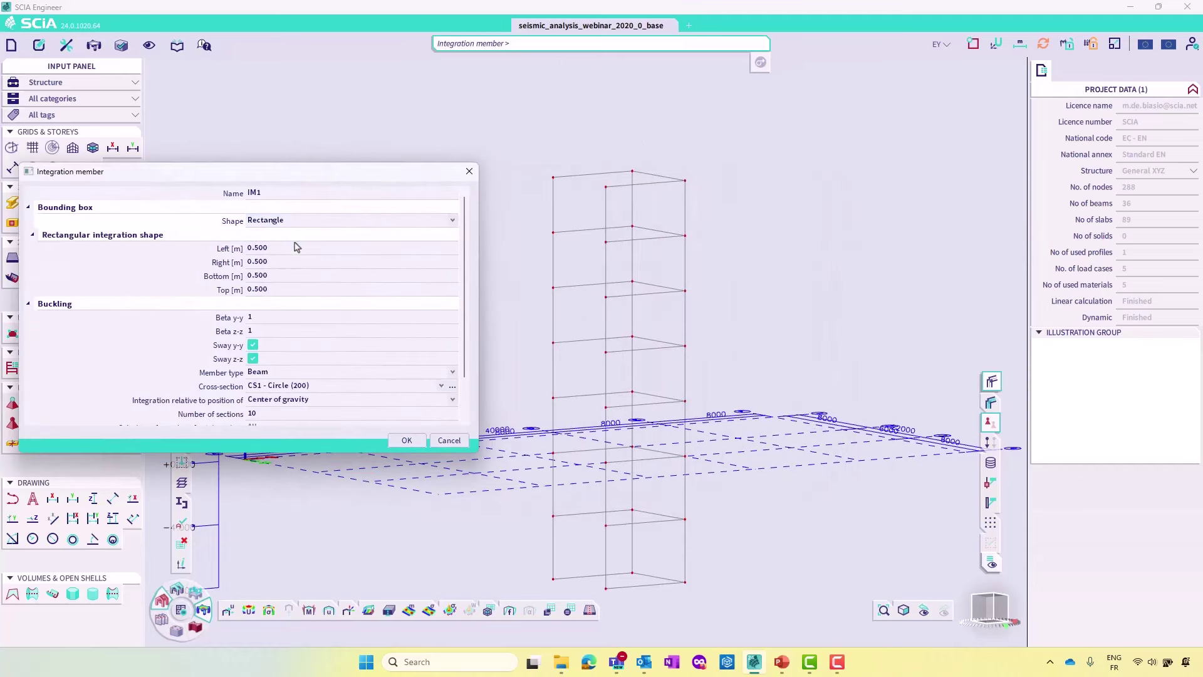
click(407, 439)
click(684, 582)
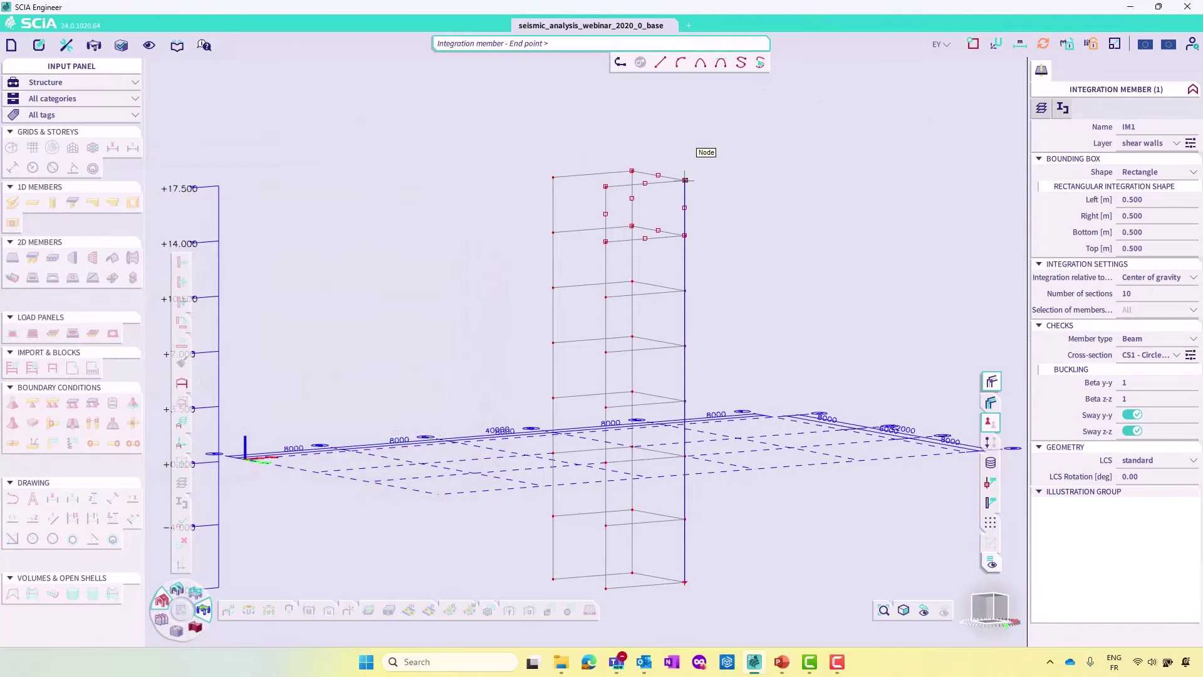
click(685, 180)
key(Escape)
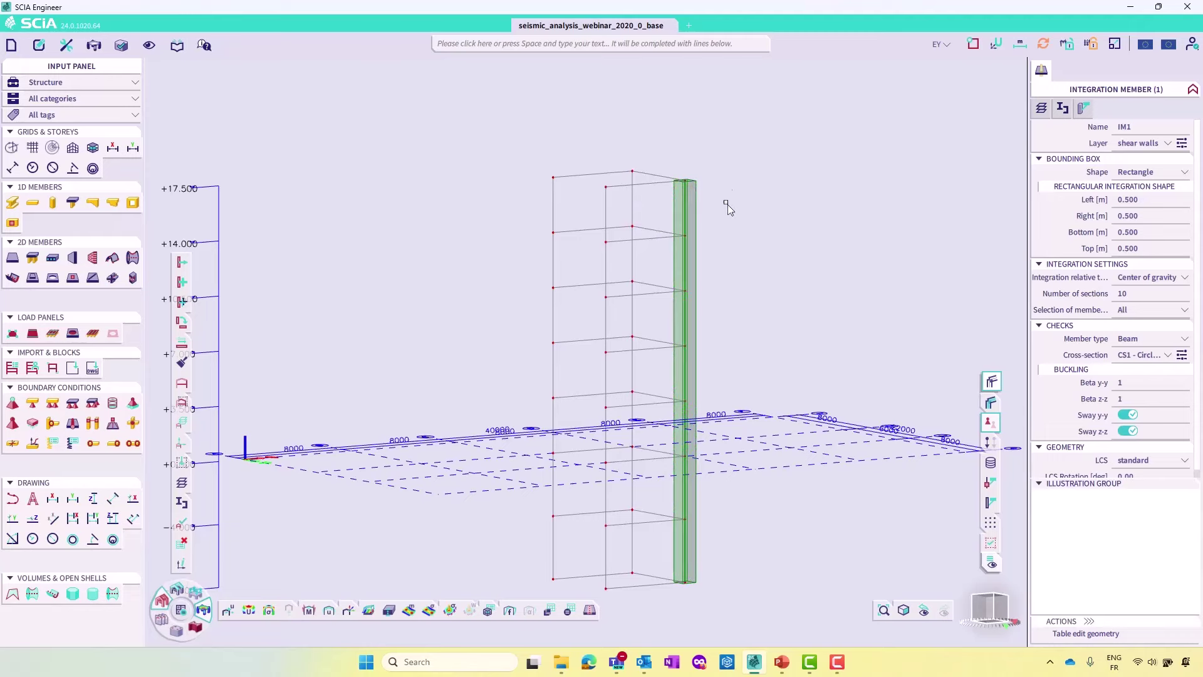
Finish placing integration members and select the new one along the core's vertical corner
key(Escape)
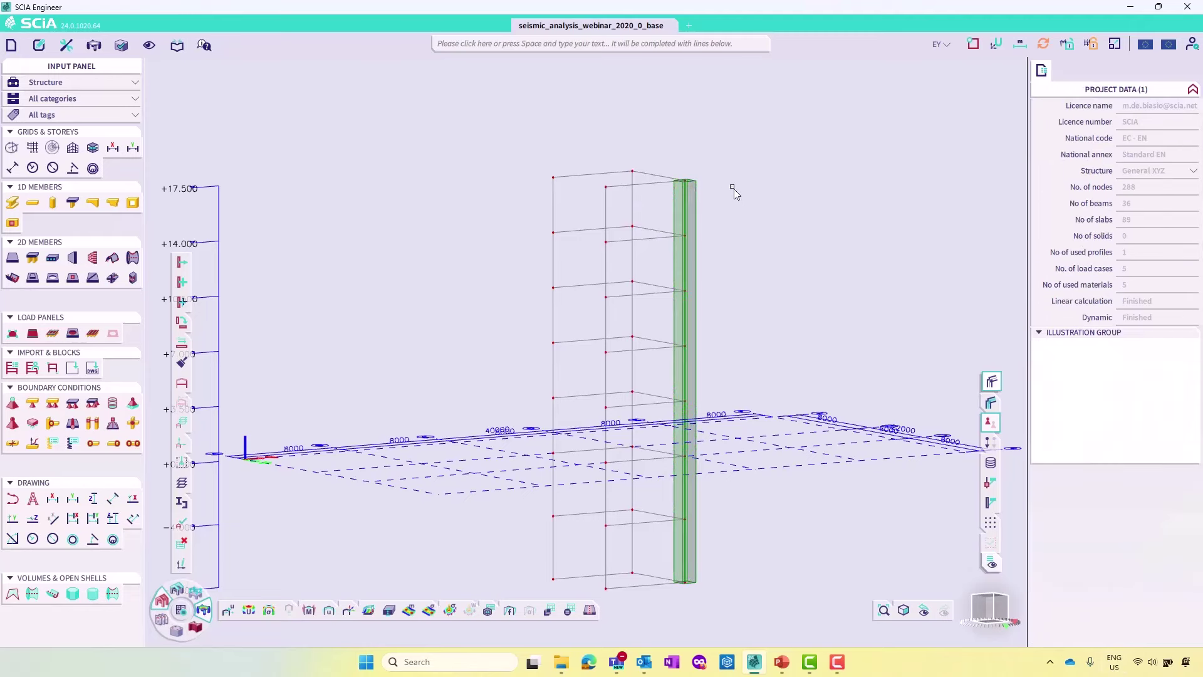
ctrl+right_drag(730, 188, 713, 202)
click(689, 188)
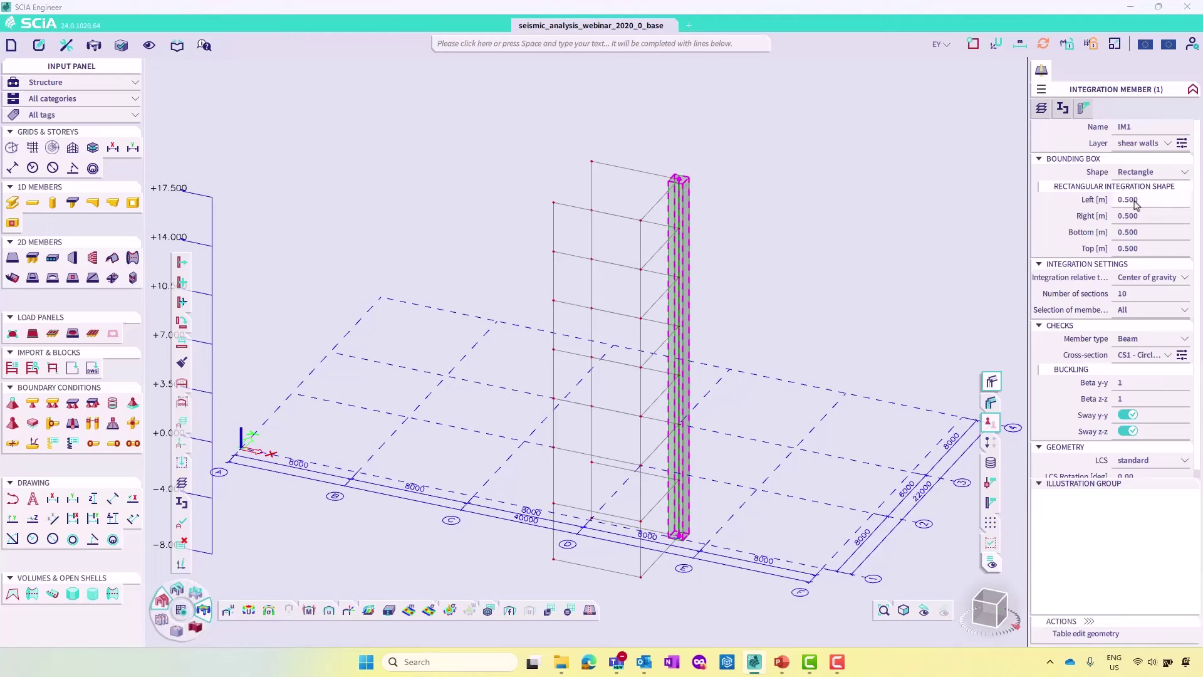
click(1134, 201)
key(Return)
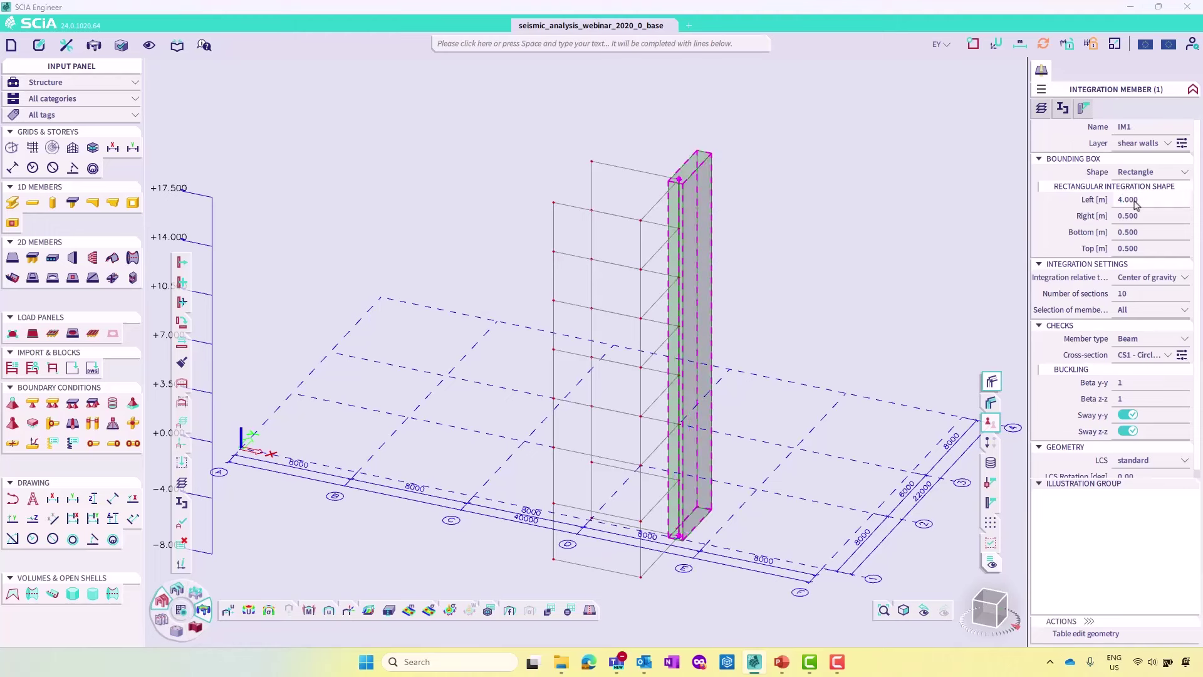
click(1135, 201)
key(Return)
Set the integration member's rectangular bounding shape to extend 6.5 m to the right, covering the core walls
click(1137, 215)
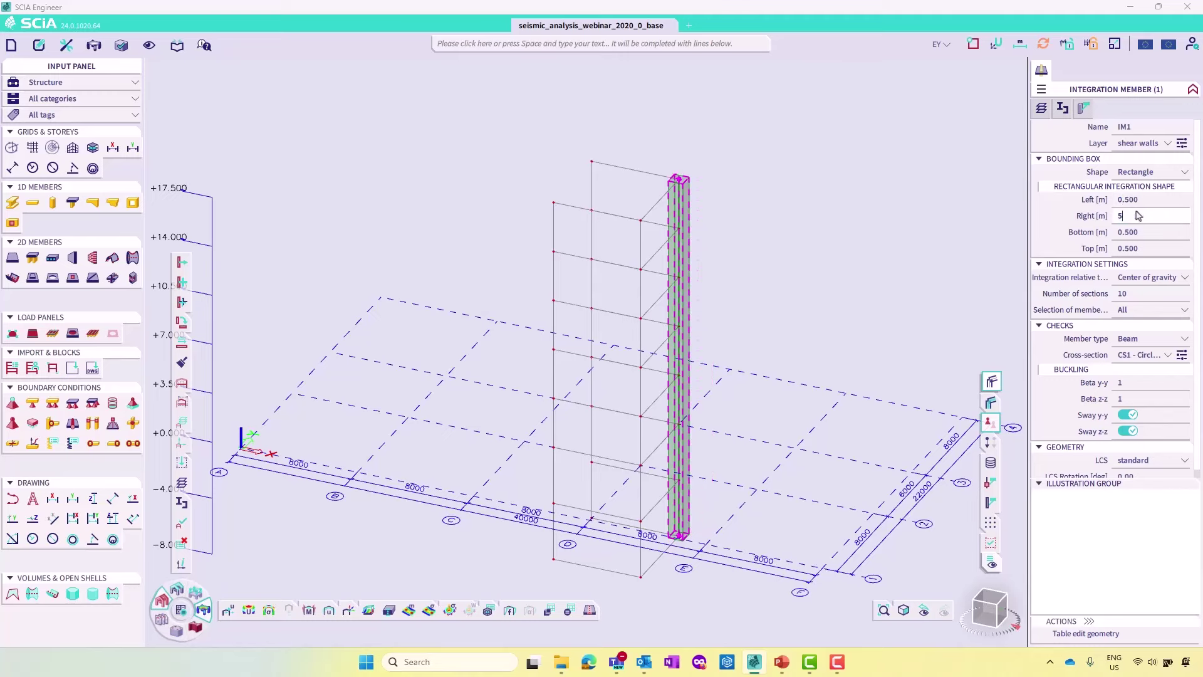
key(Return)
ctrl+right_drag(836, 196, 816, 229)
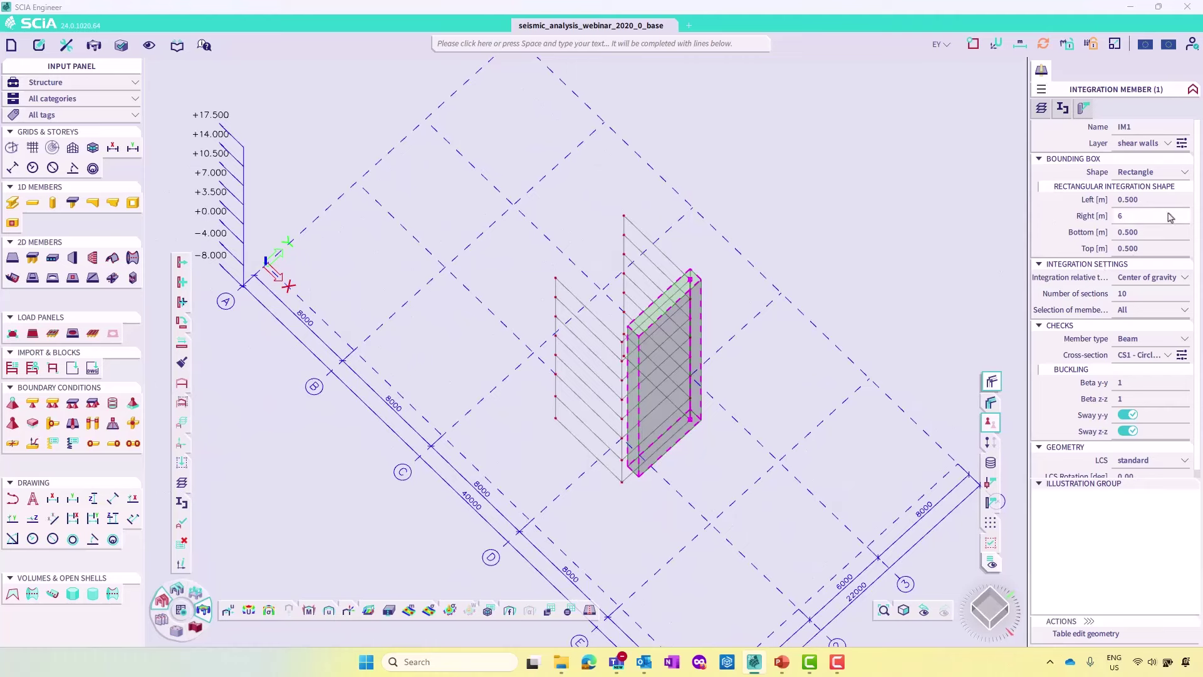
key(Return)
click(1144, 219)
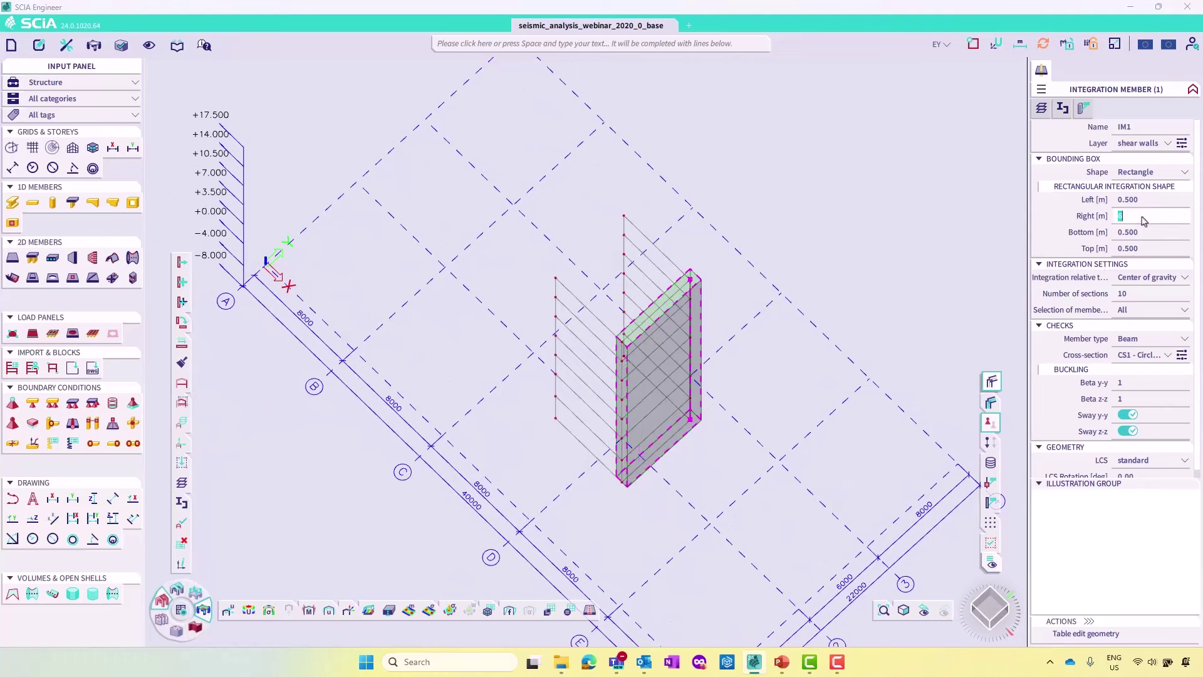
key(Return)
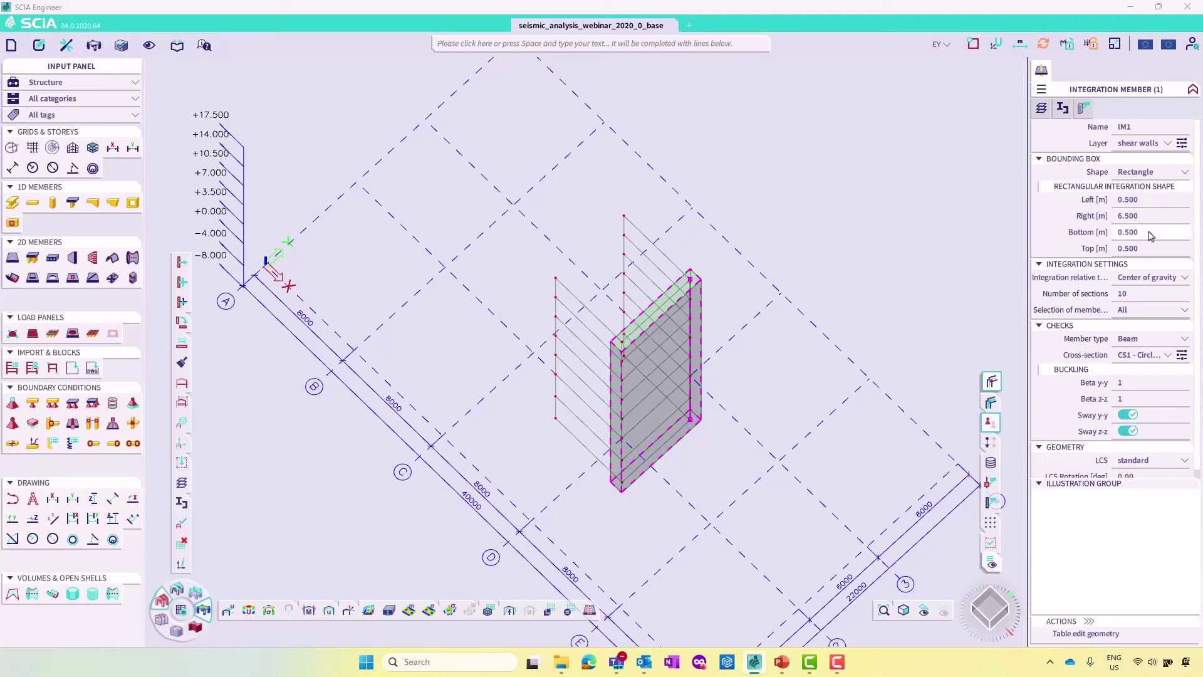
click(1150, 234)
key(Return)
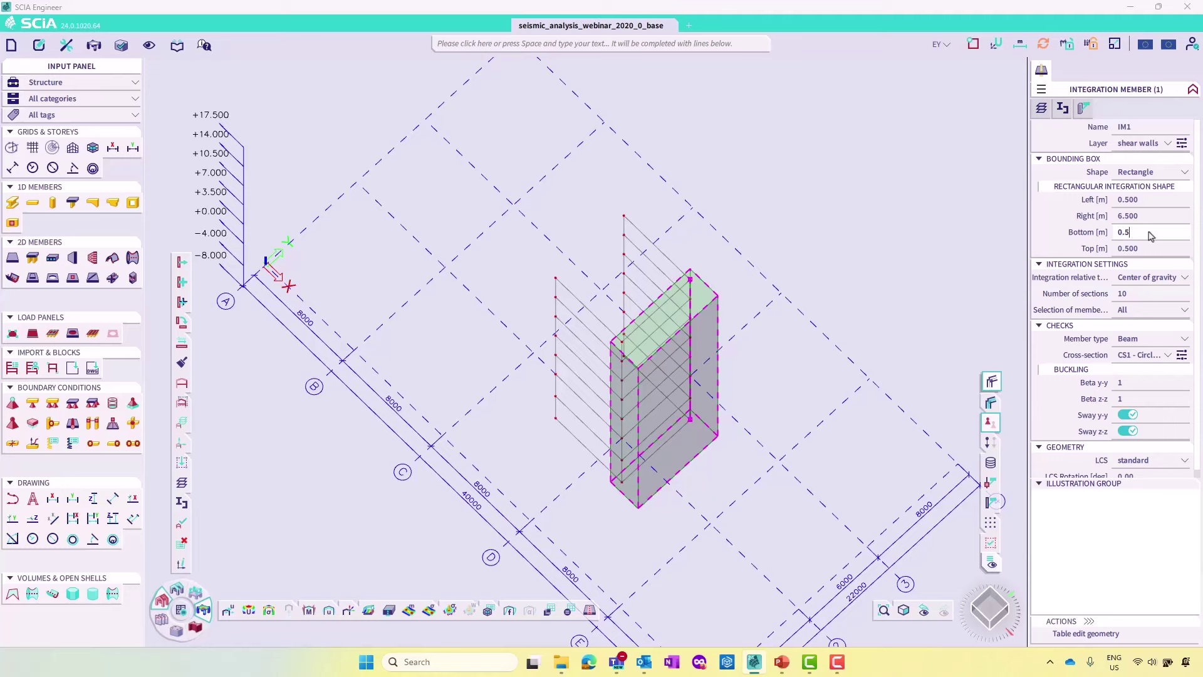
key(Return)
Set the bounding shape's Top extent to 7 m and check around the core that it encloses all walls
click(1148, 249)
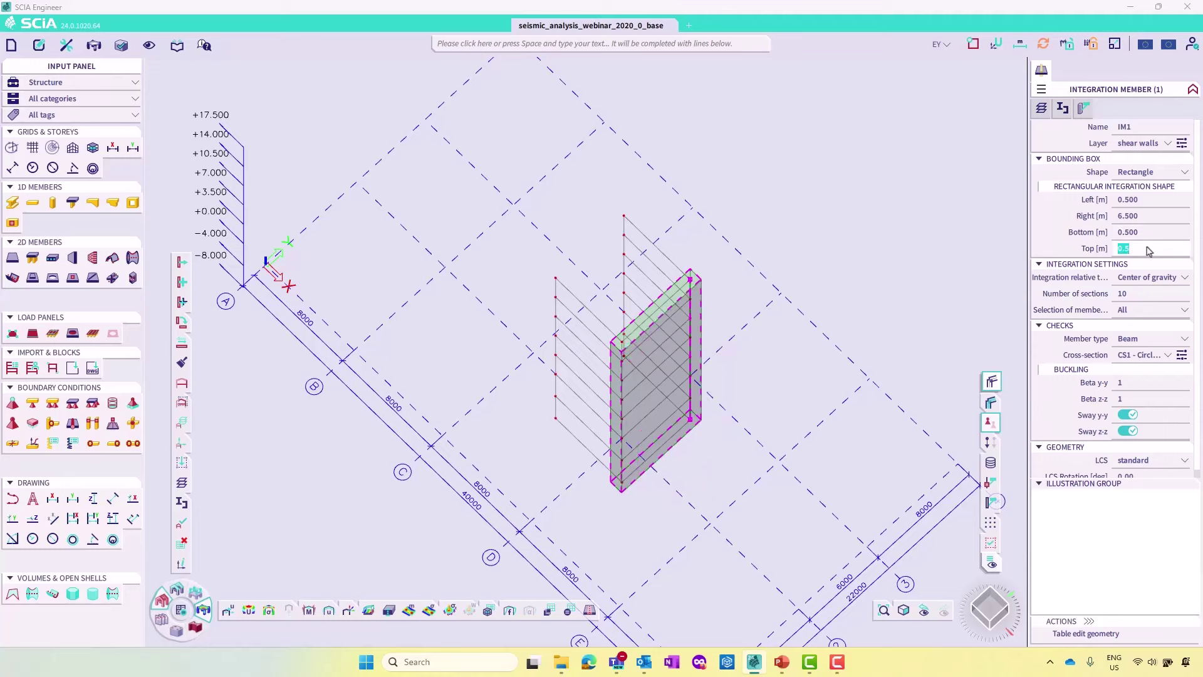
key(Return)
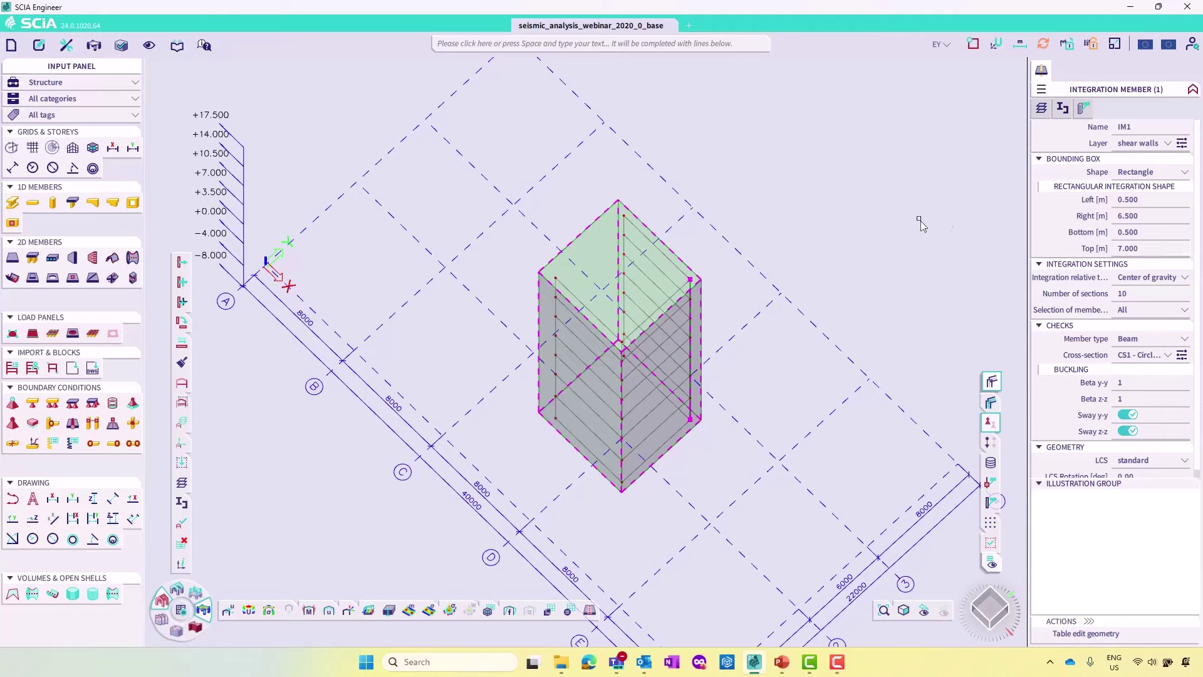
ctrl+right_drag(919, 221, 942, 188)
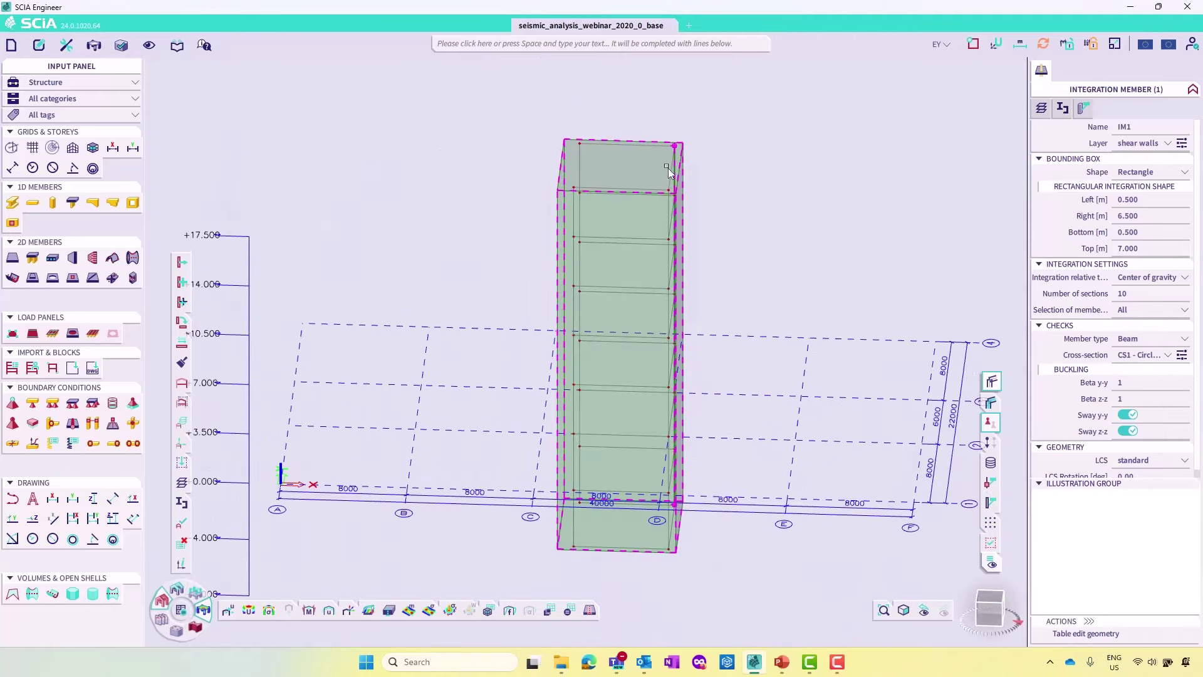
ctrl+right_drag(708, 182, 828, 173)
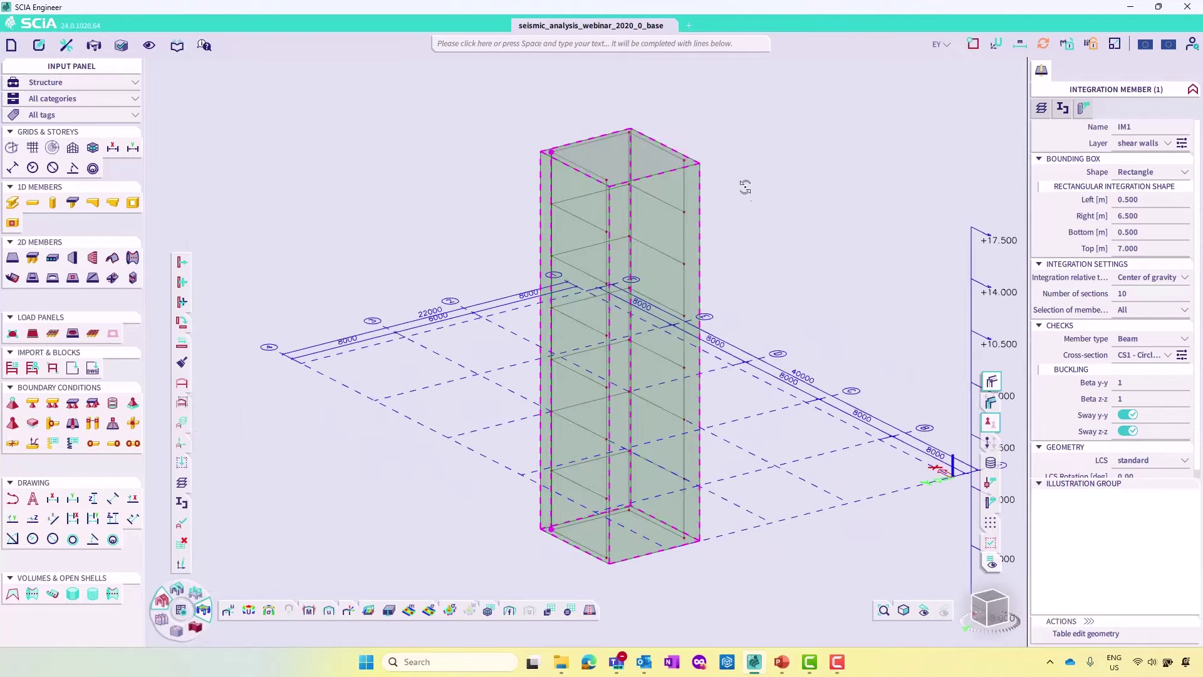
ctrl+right_drag(746, 187, 644, 191)
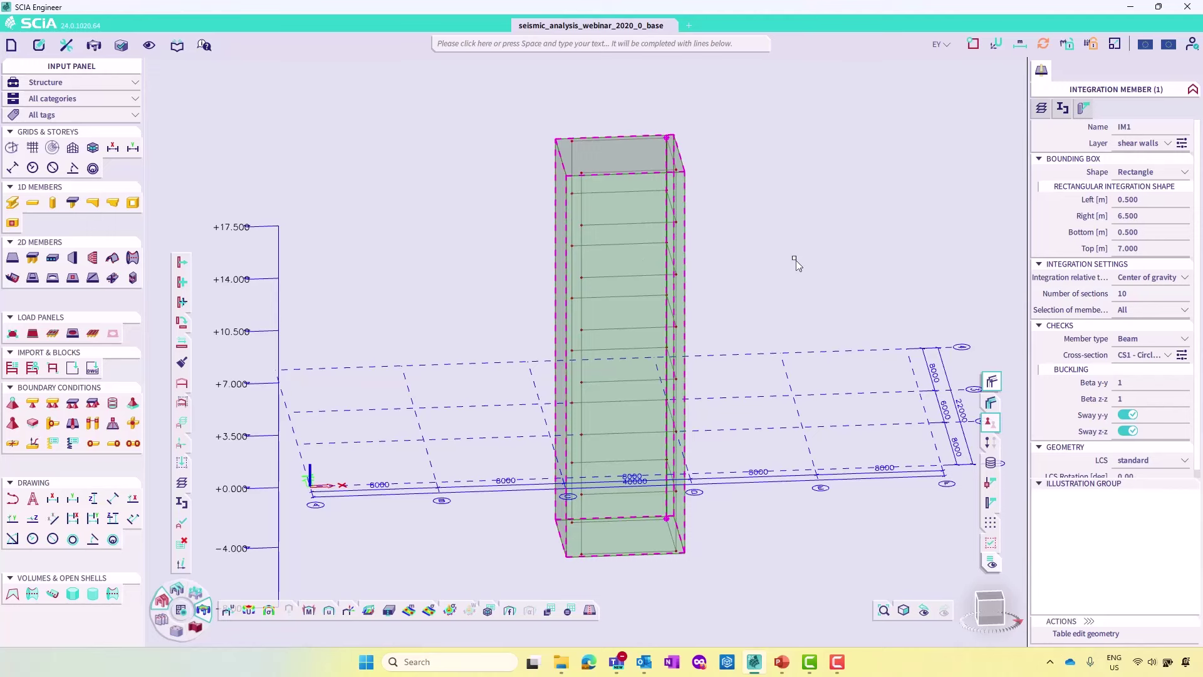
Set up 1D internal forces for load case EX with integration strip/member results enabled
click(313, 614)
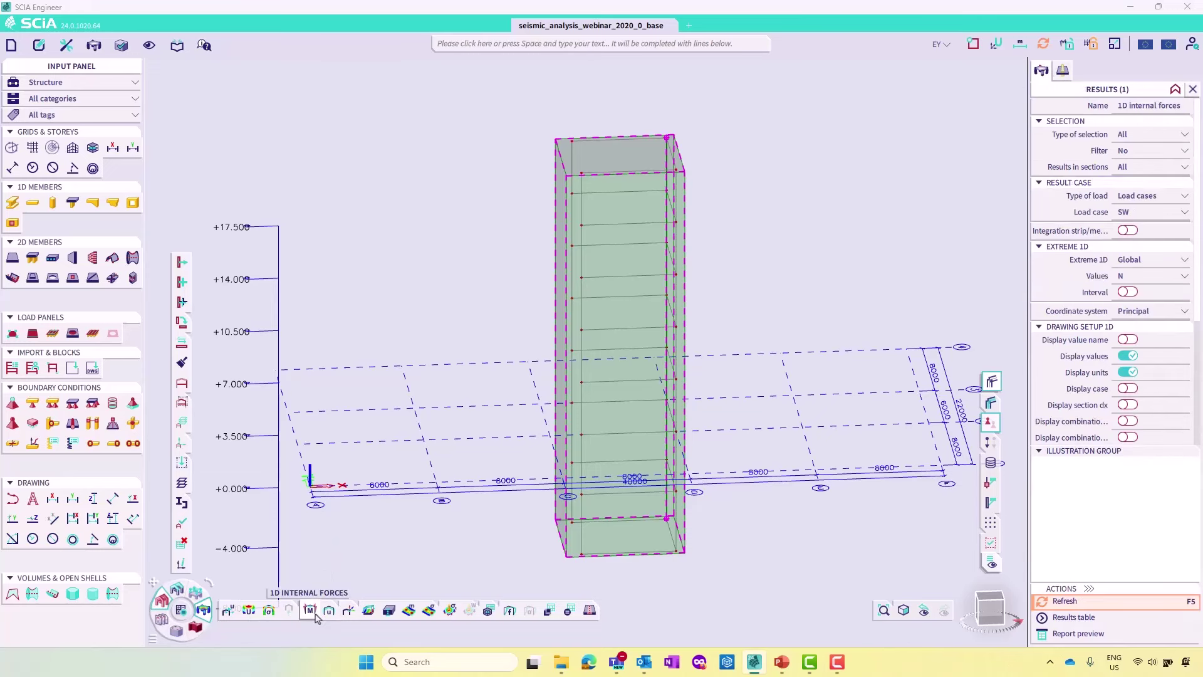
click(1150, 197)
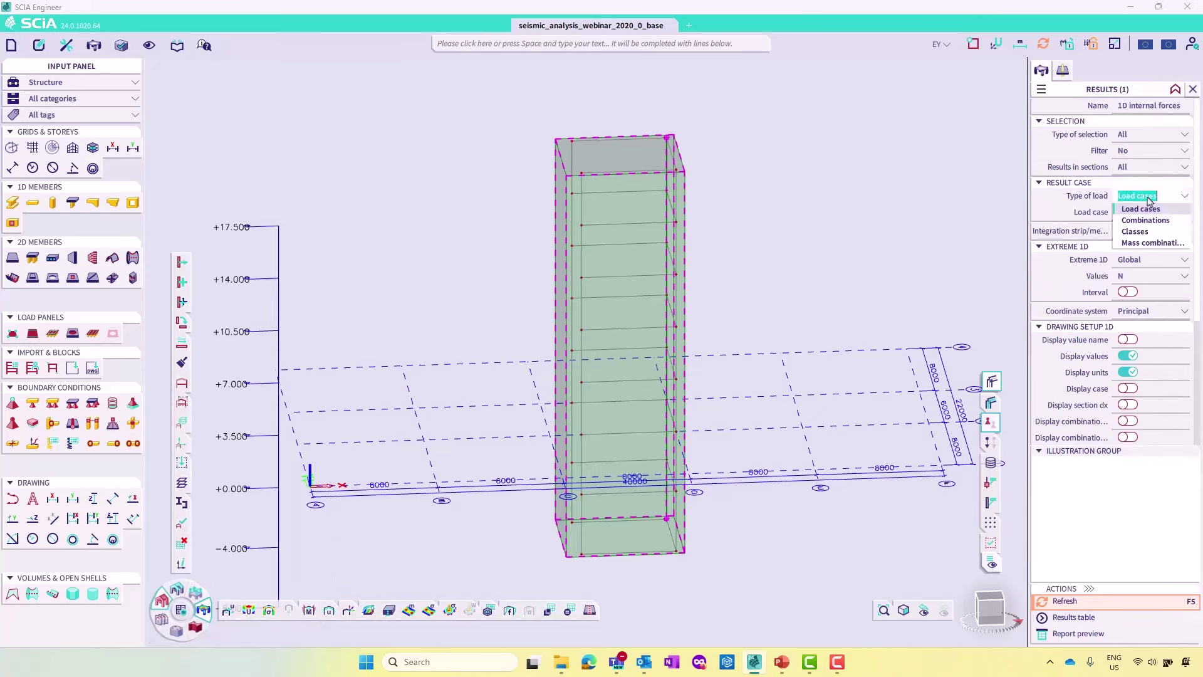
click(1151, 220)
click(1152, 214)
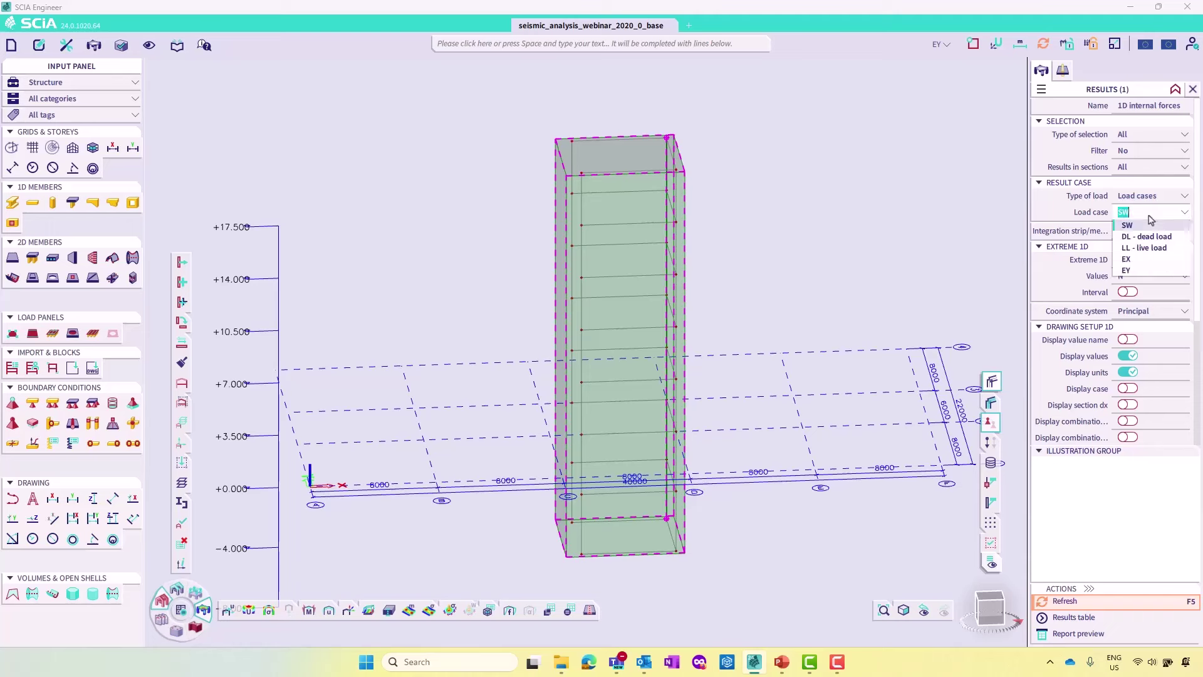
click(1147, 261)
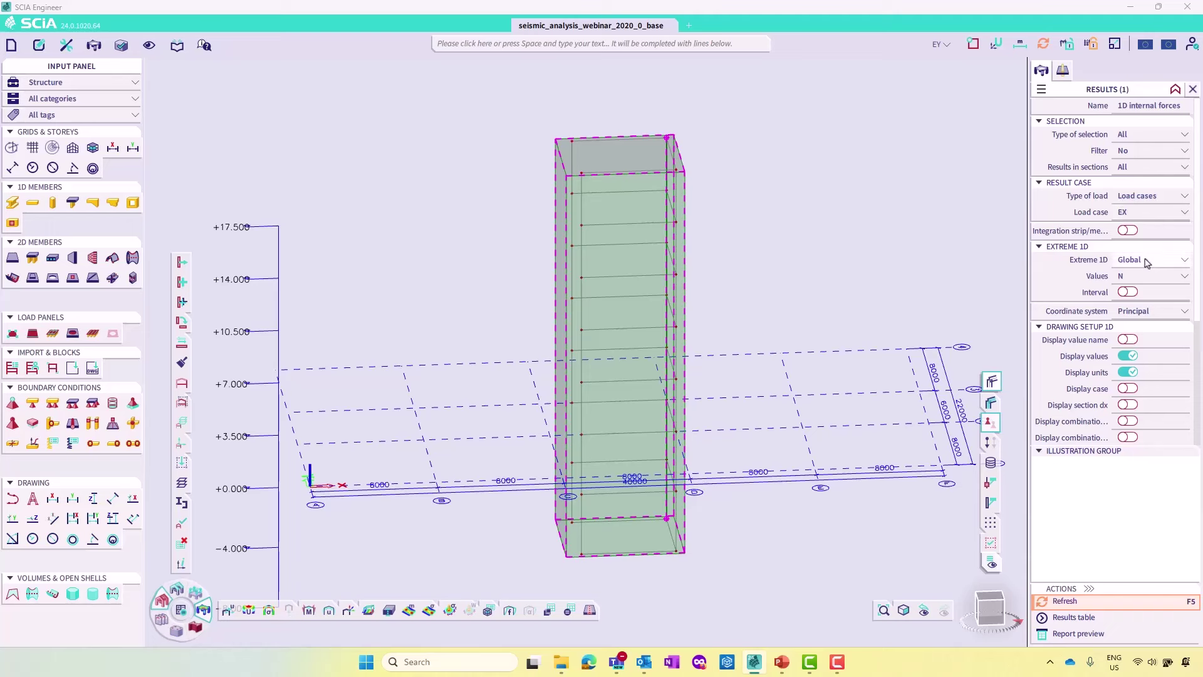
click(1129, 231)
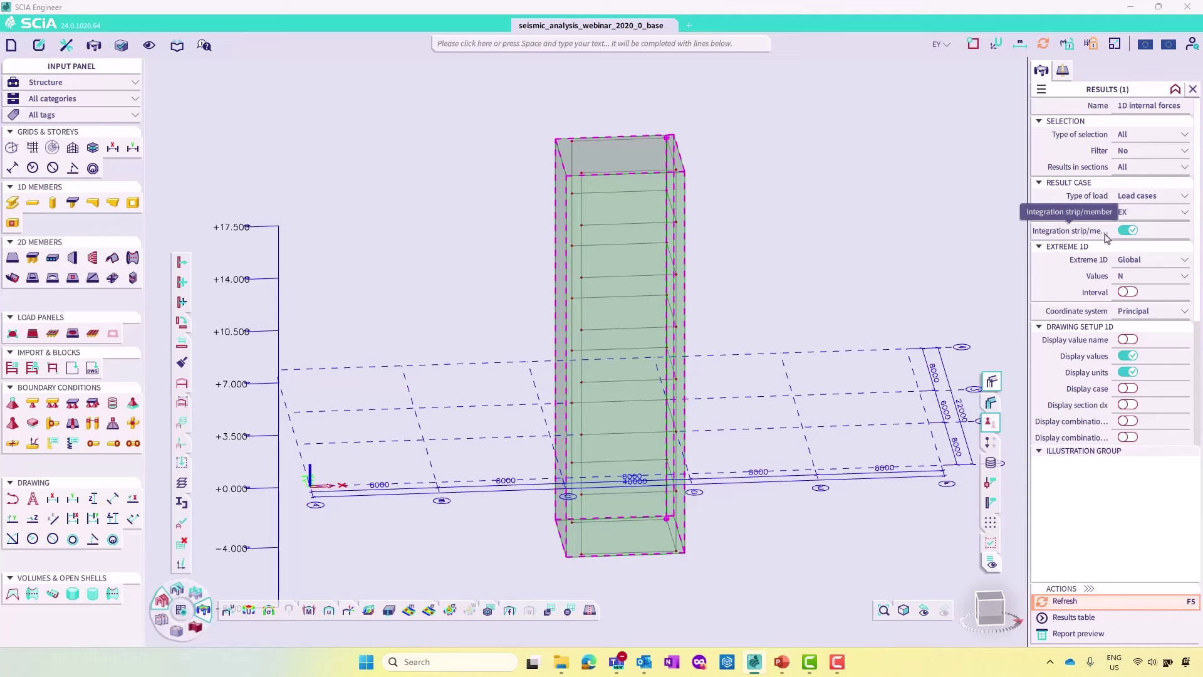
Limit the 1D internal forces to the current selection and choose M_y as the result value
click(1155, 135)
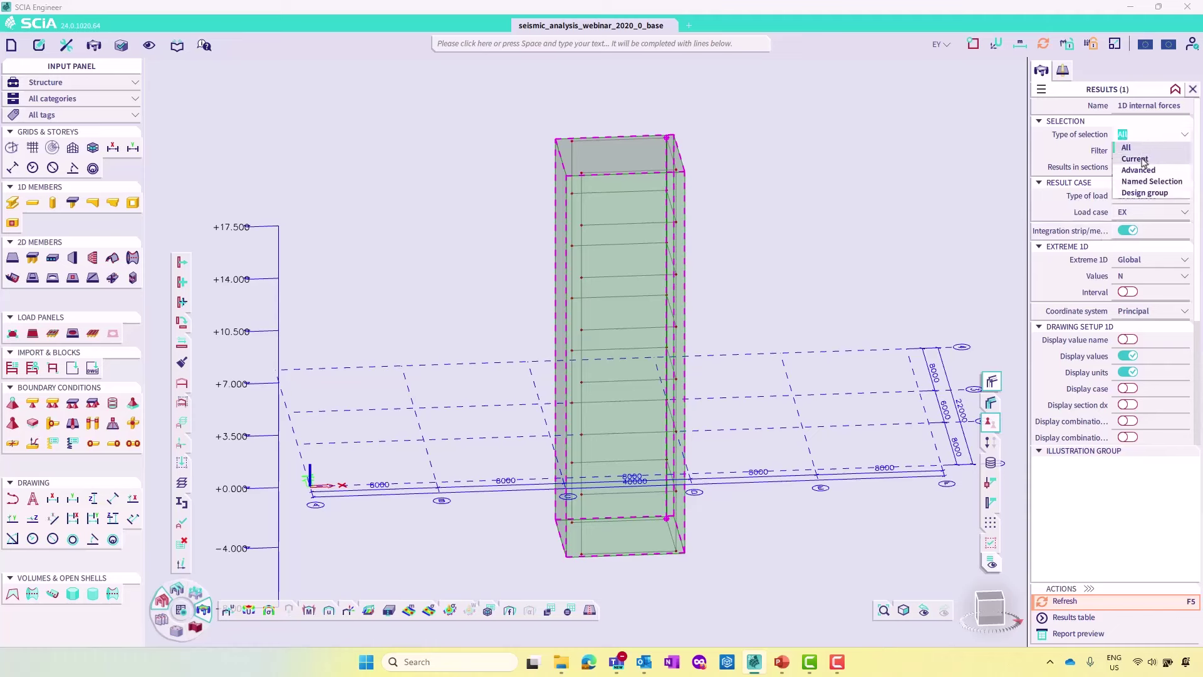
click(1142, 159)
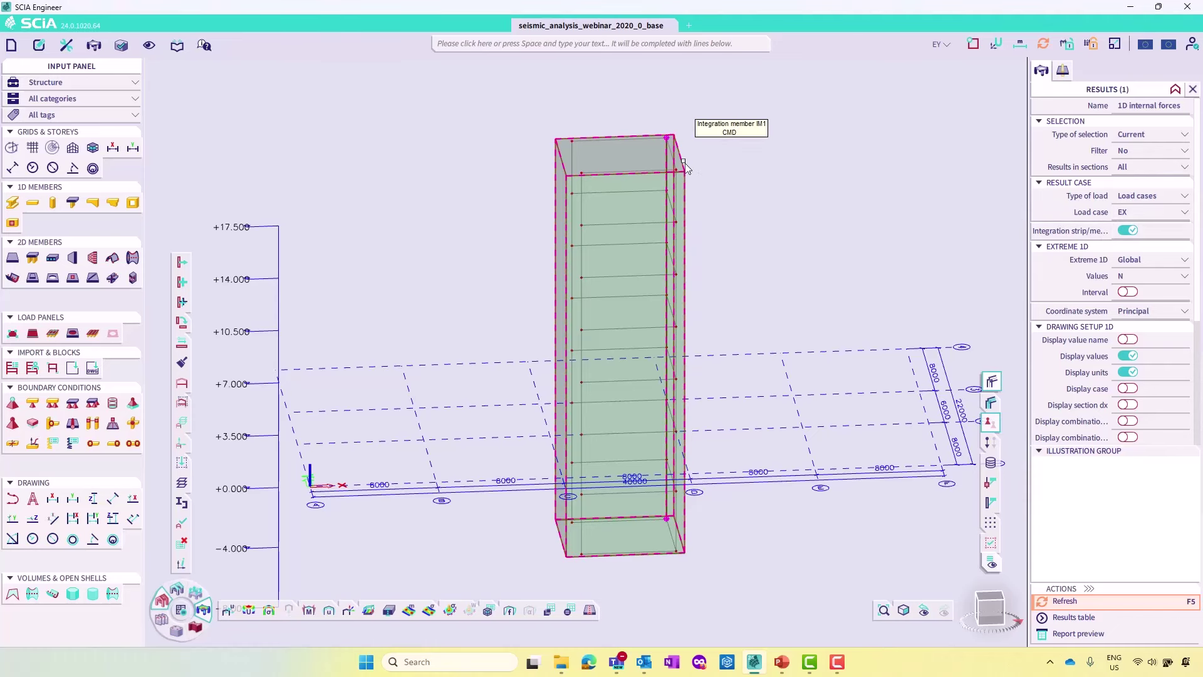
click(1146, 280)
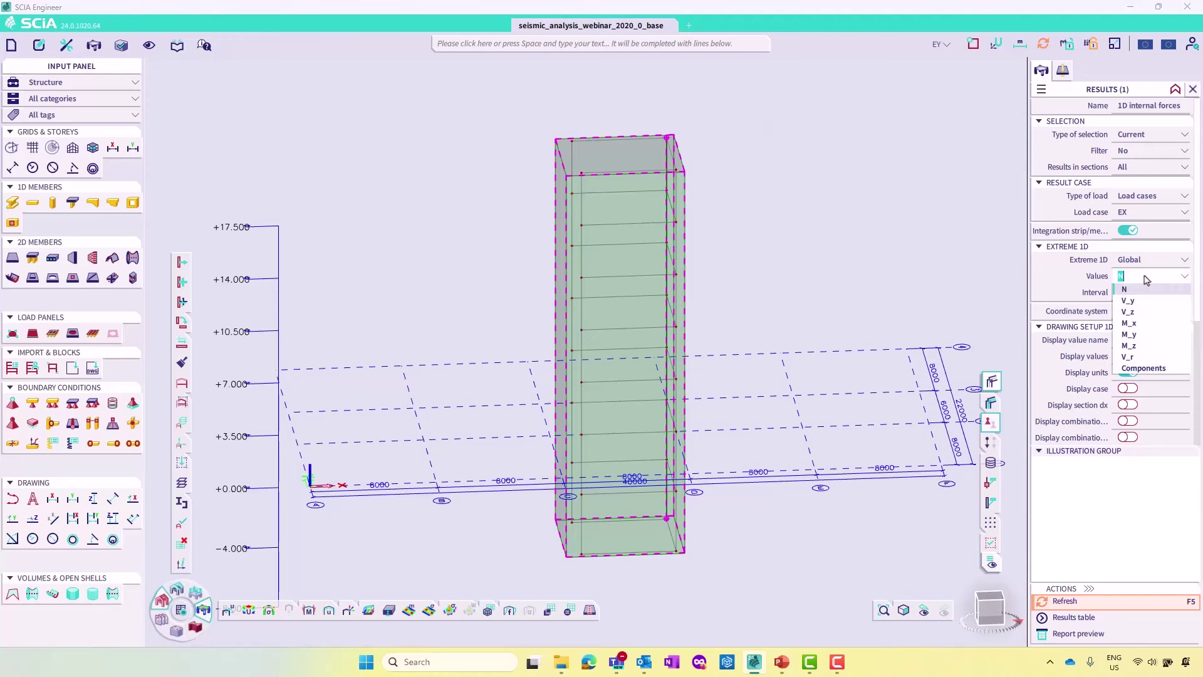
click(1137, 335)
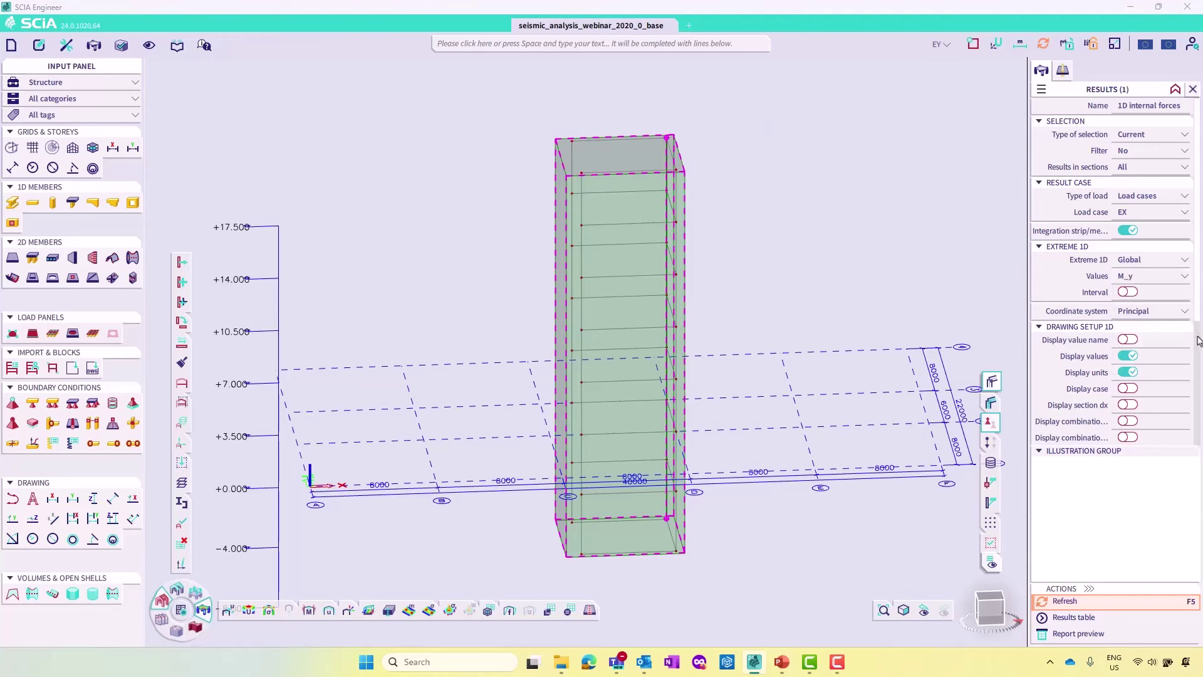
Set the integration member's number of sections to 50 and refresh the 1D internal forces to plot M_y
click(1057, 74)
click(1137, 297)
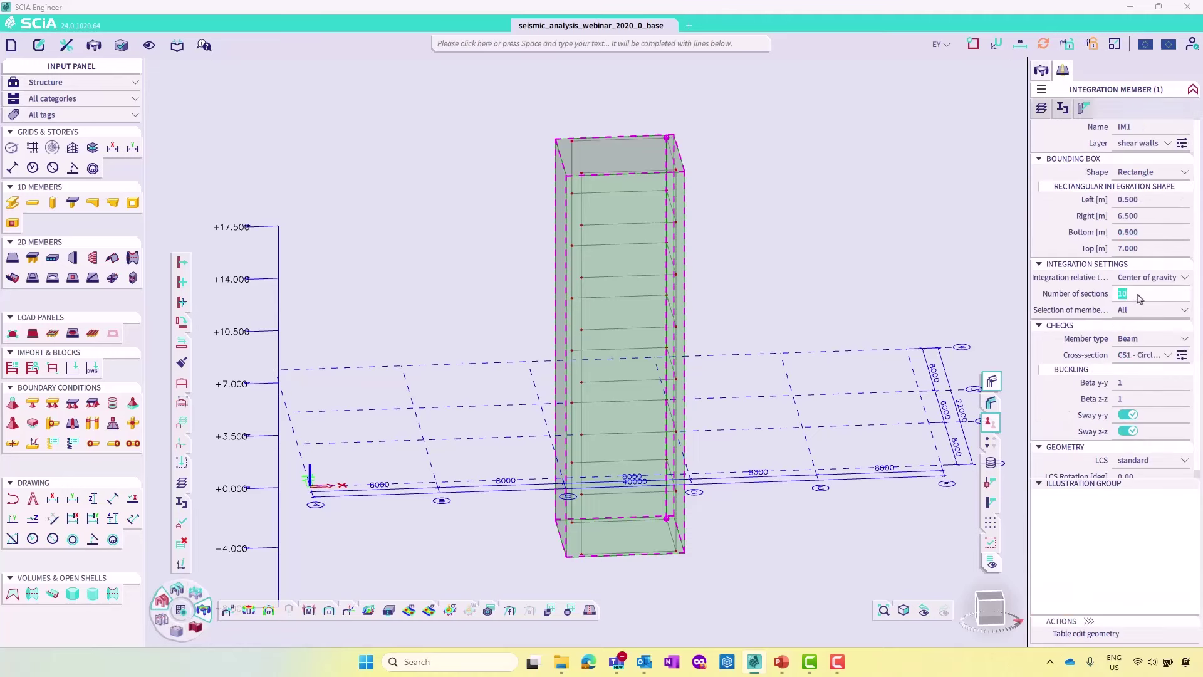
text(50)
click(1040, 69)
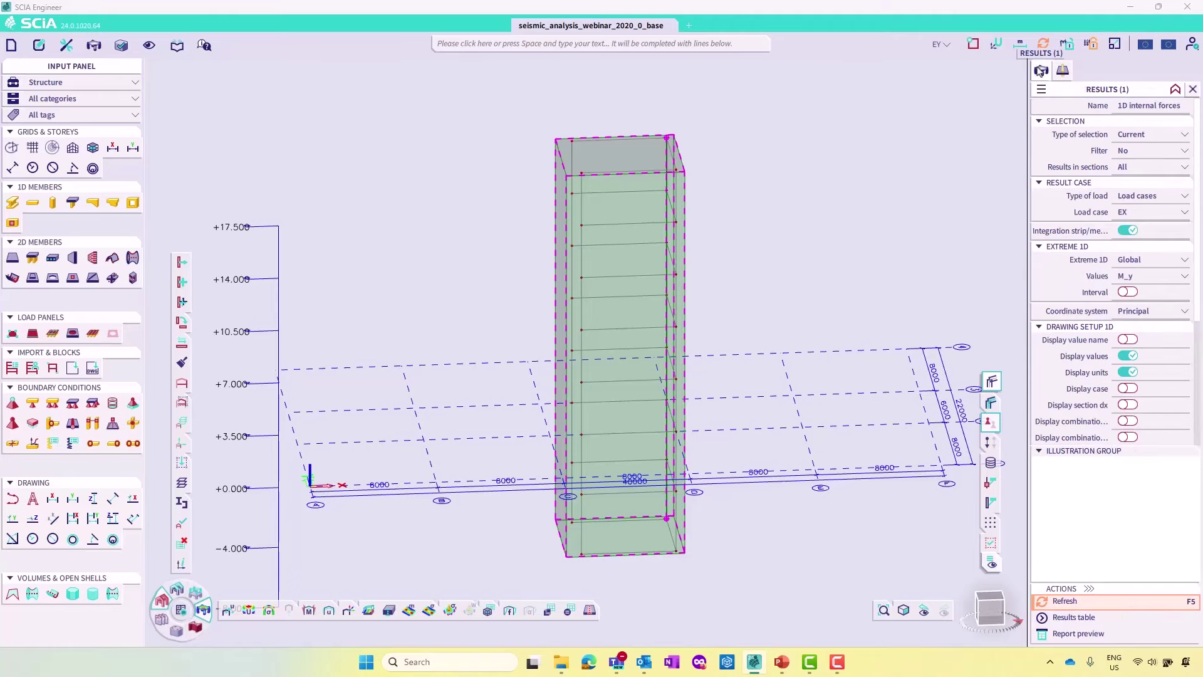
click(1104, 604)
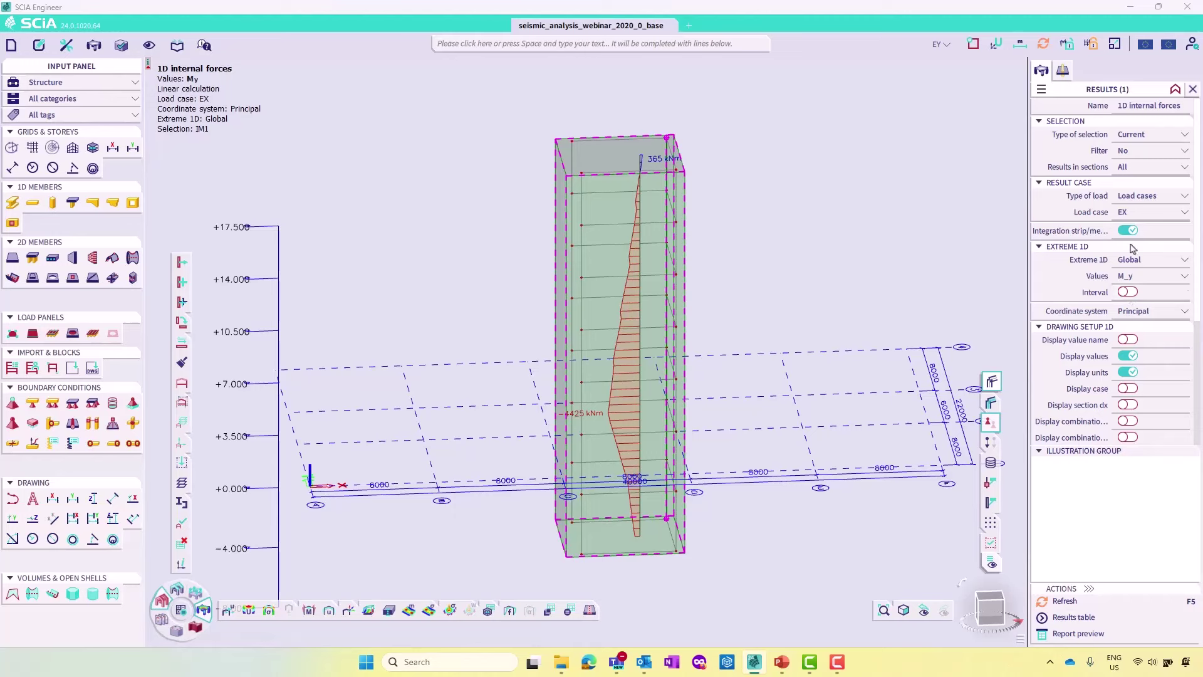
Show local extremes on the M_y diagram, refresh it, and view the core from the front
click(1142, 259)
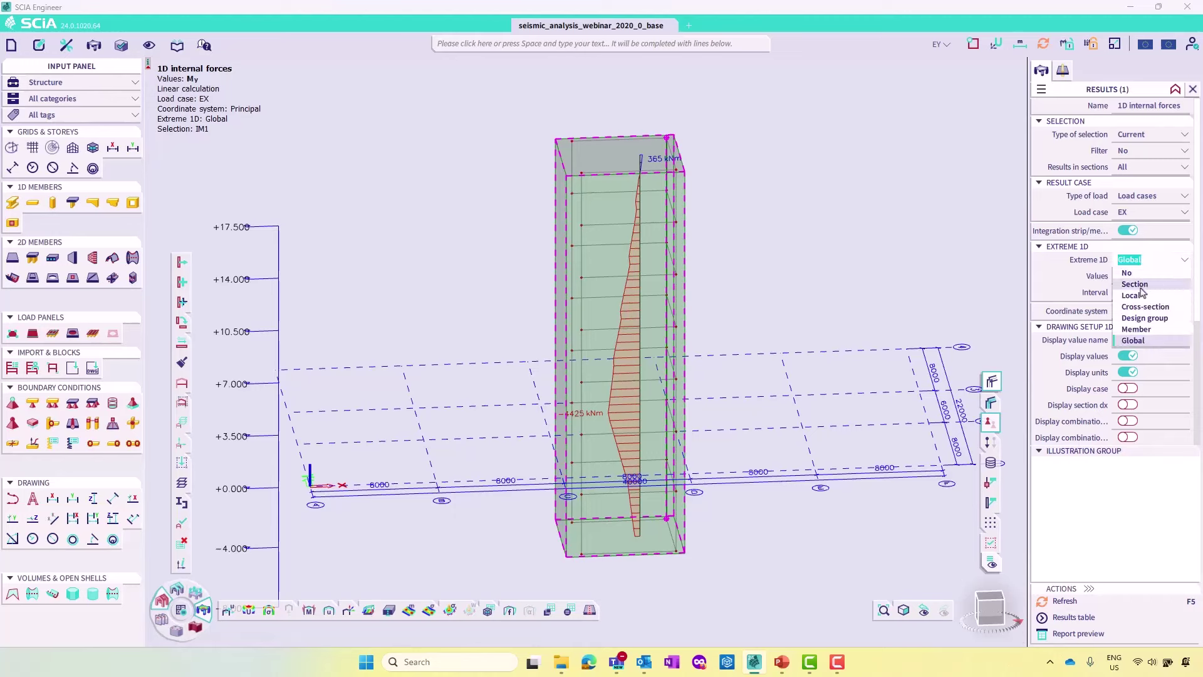
click(1140, 293)
click(1091, 605)
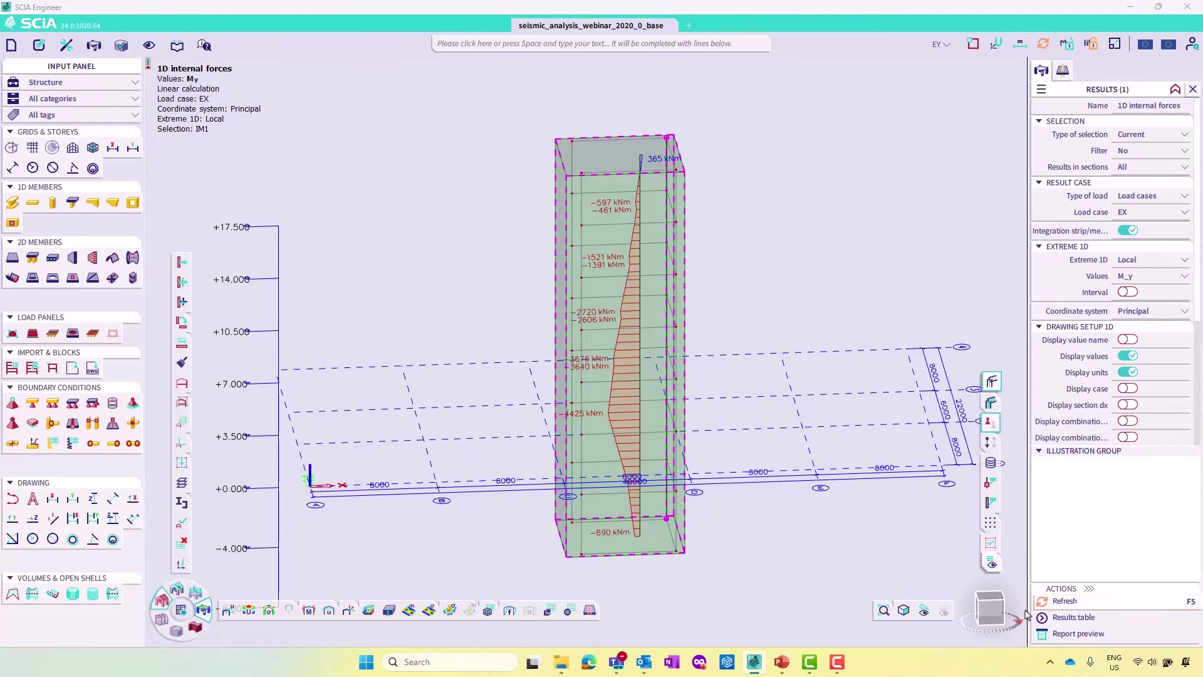
click(988, 603)
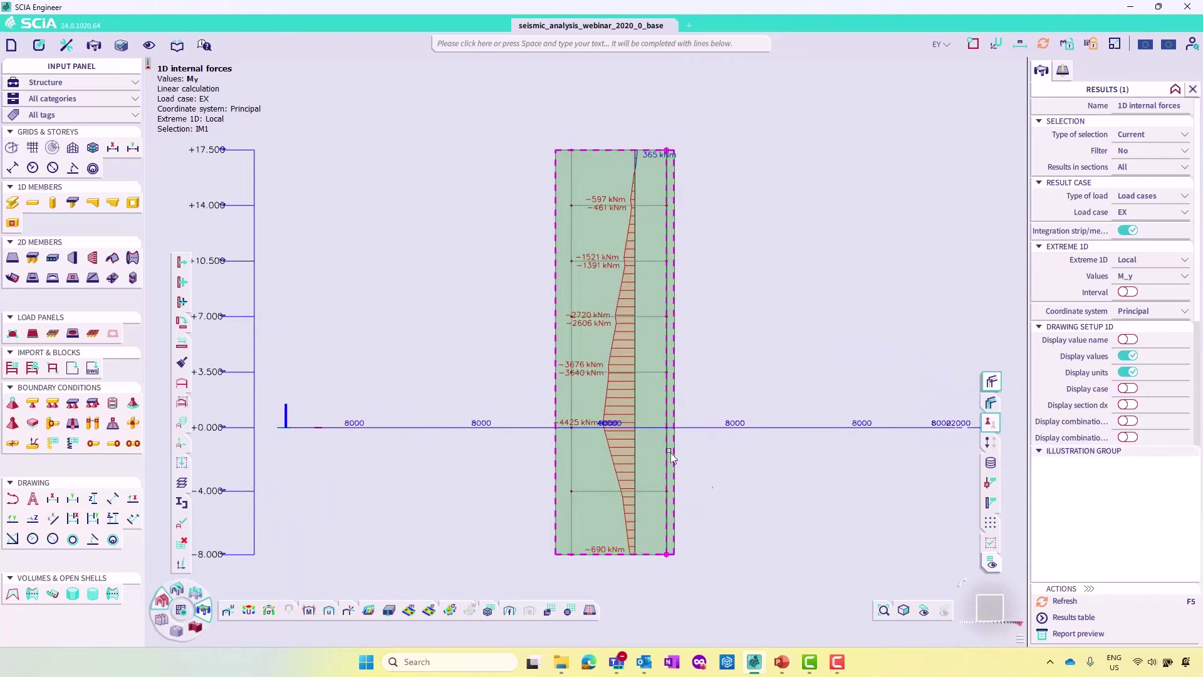
Plot the V_y and V_z shear force diagrams of the integration member, refreshing for each
click(1185, 276)
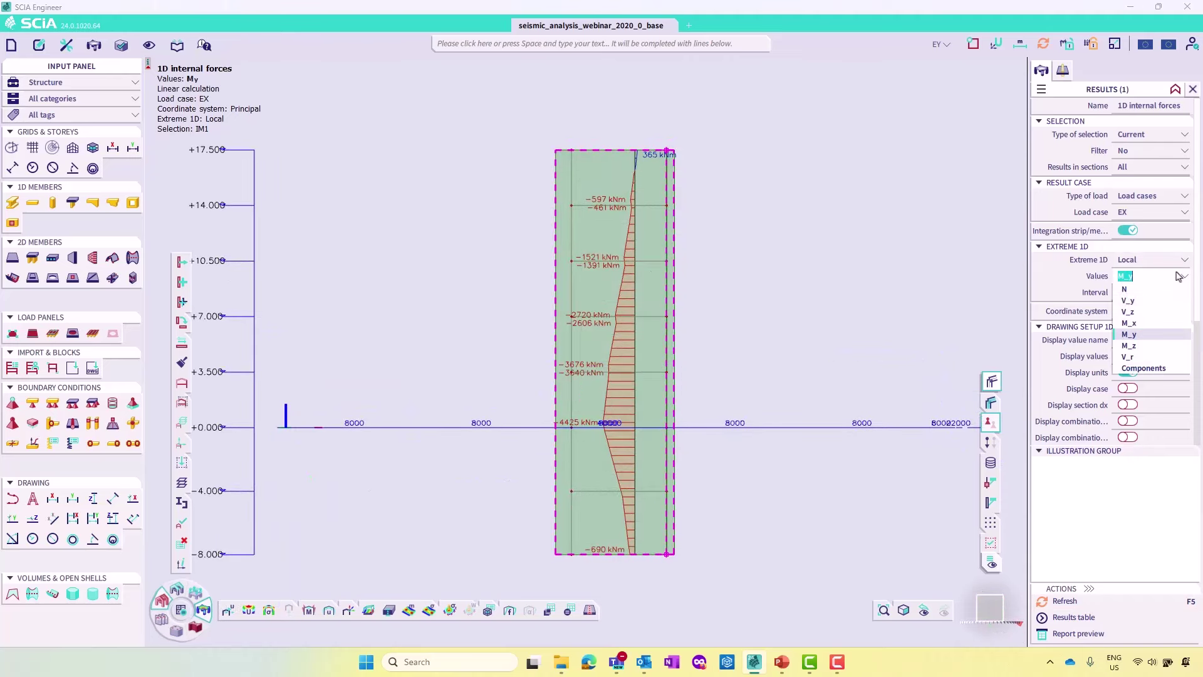
click(1127, 300)
click(1067, 602)
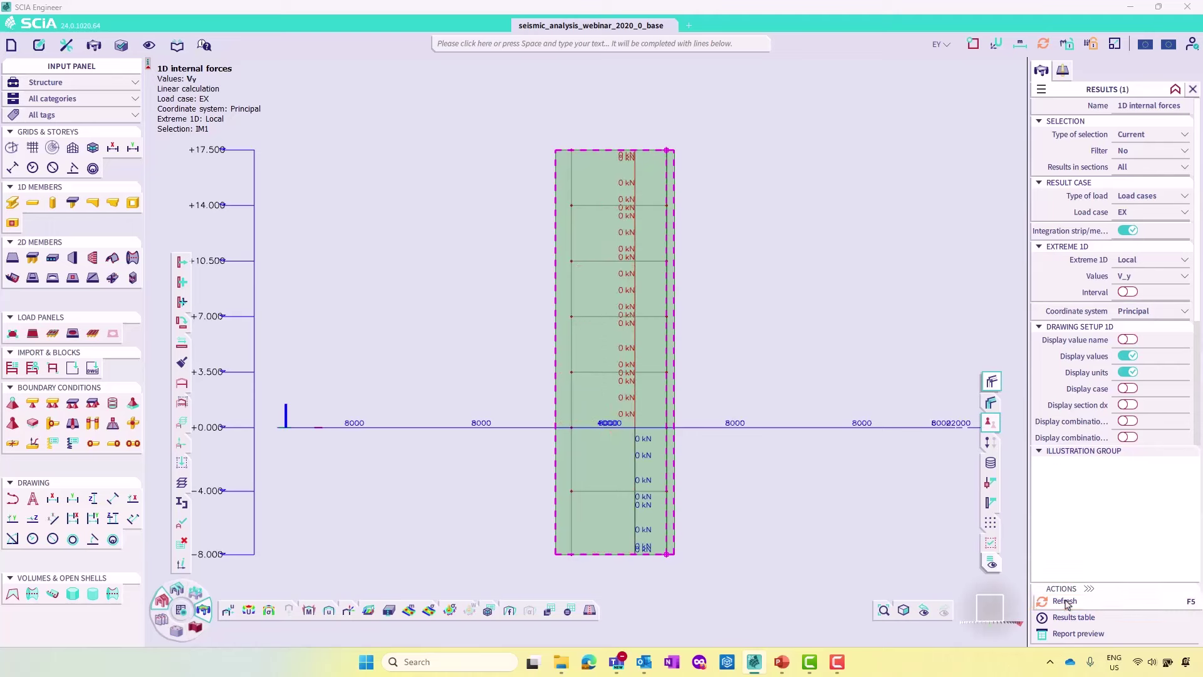
click(1134, 276)
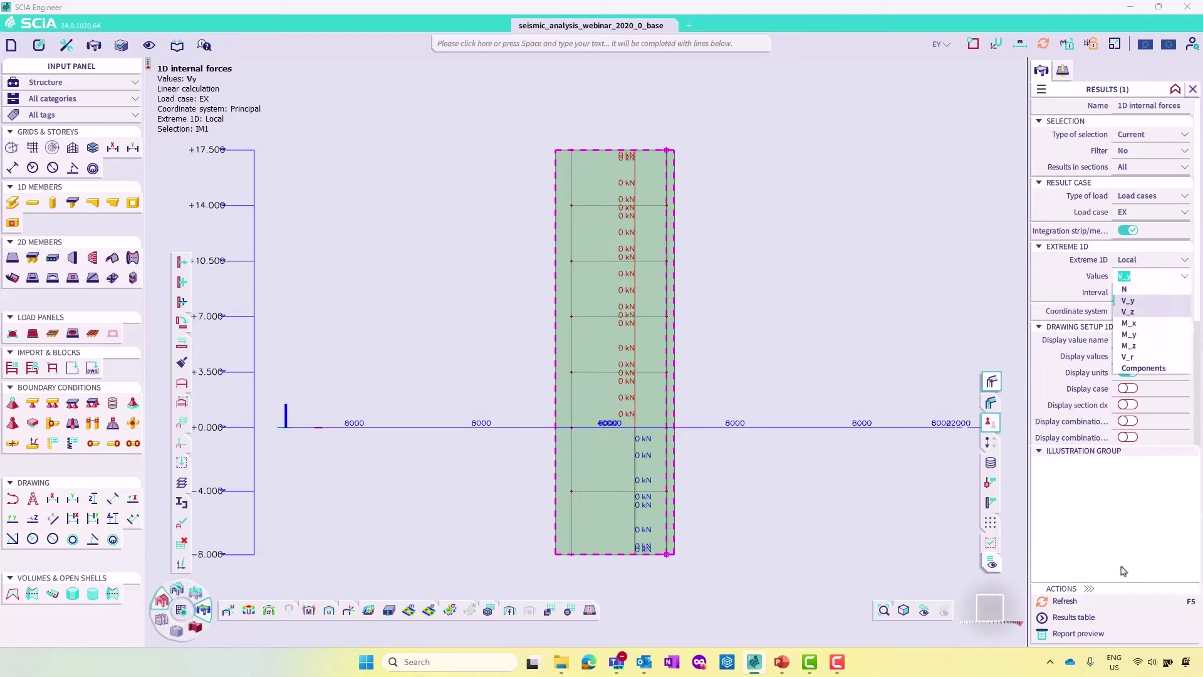
click(1128, 309)
click(1086, 603)
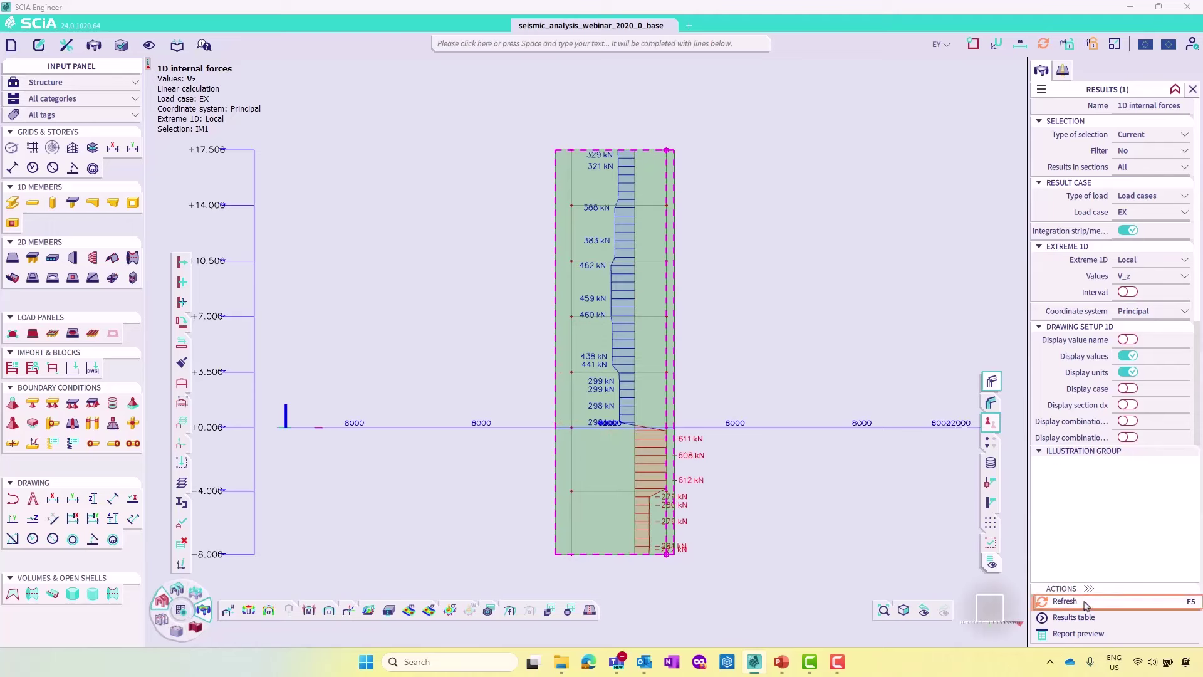
Plot the axial force N along the integration member and examine the diagram in 3D
click(1150, 277)
click(1141, 290)
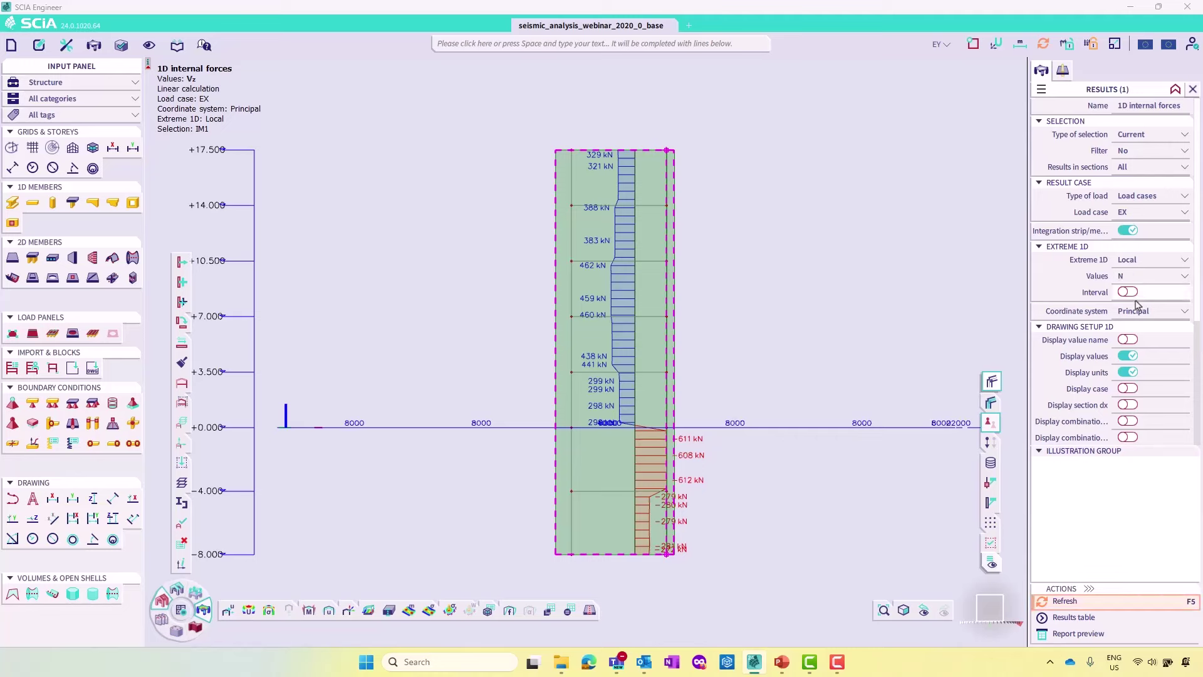
click(1065, 602)
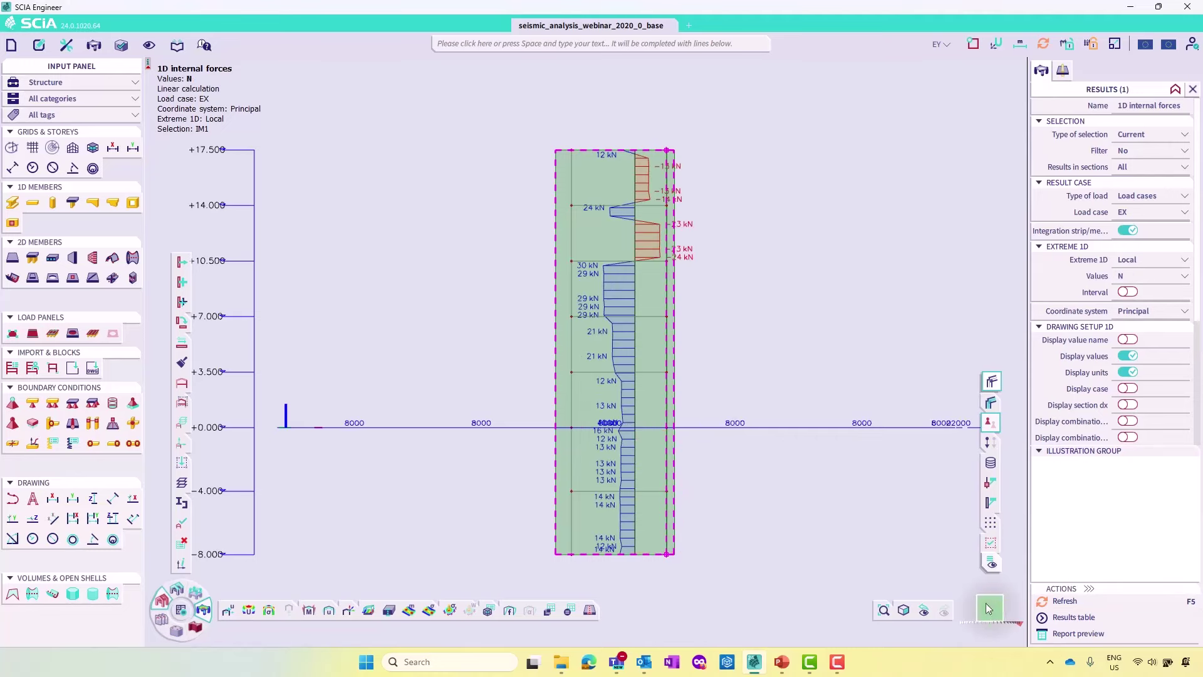
drag(986, 604, 1006, 617)
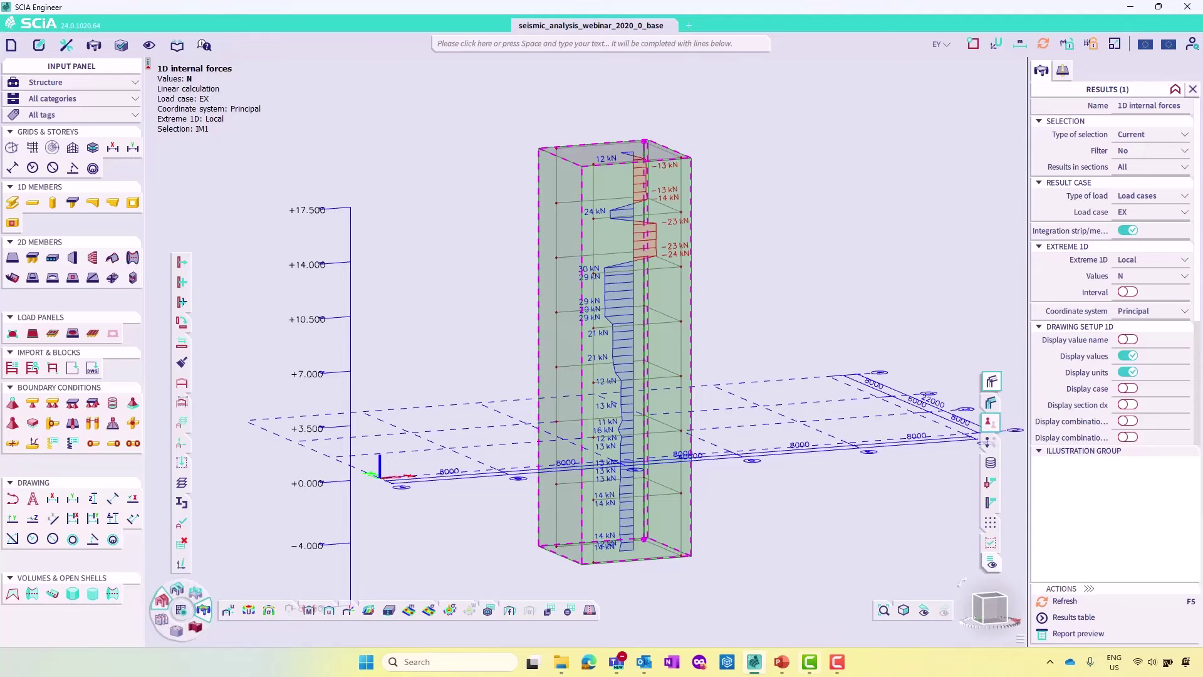
Switch to the PowerPoint presentation, start the slide show from the current slide, and advance to the closing slide
click(781, 662)
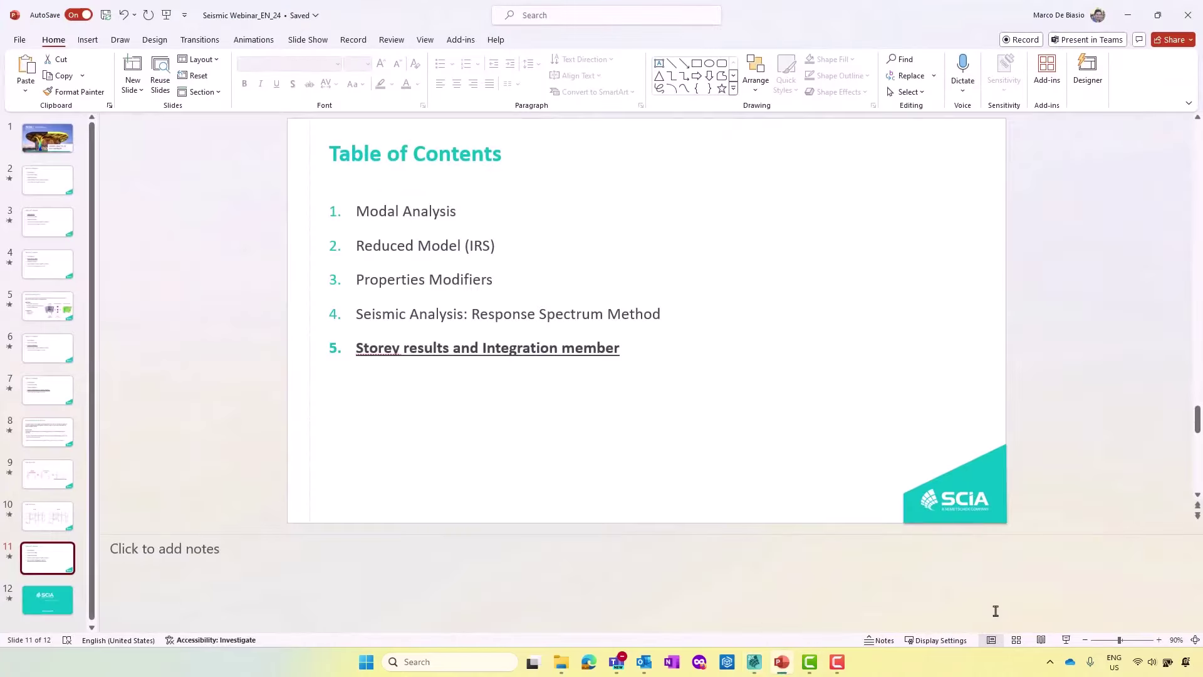
click(1066, 639)
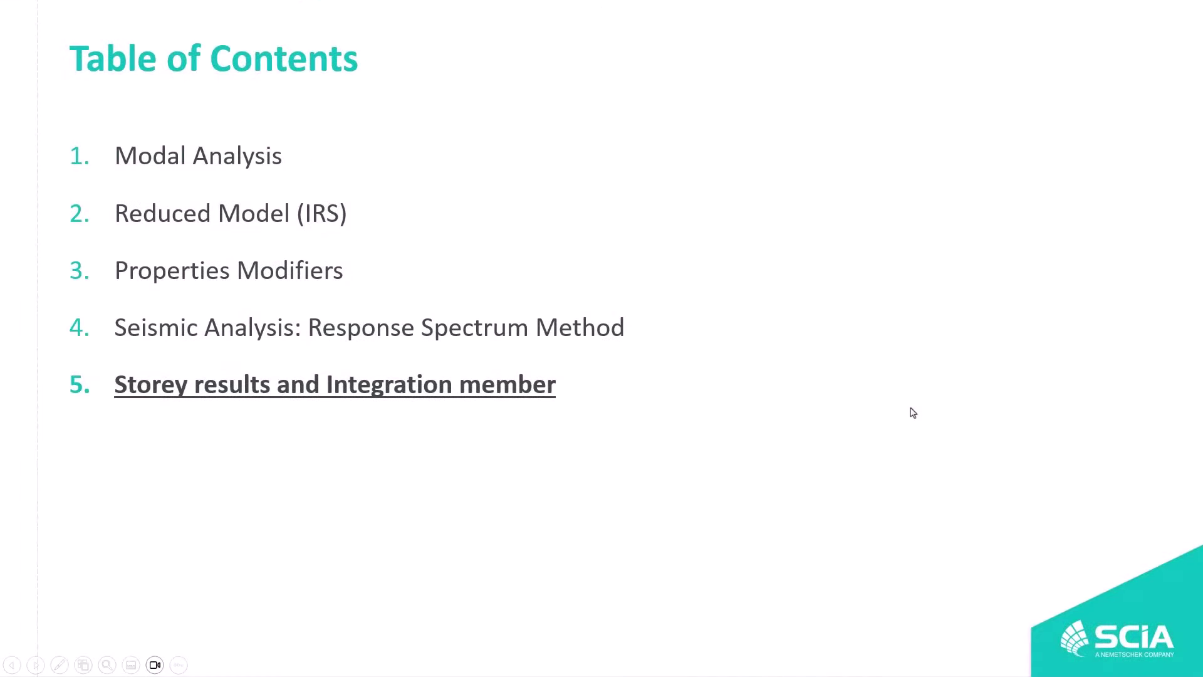
click(913, 413)
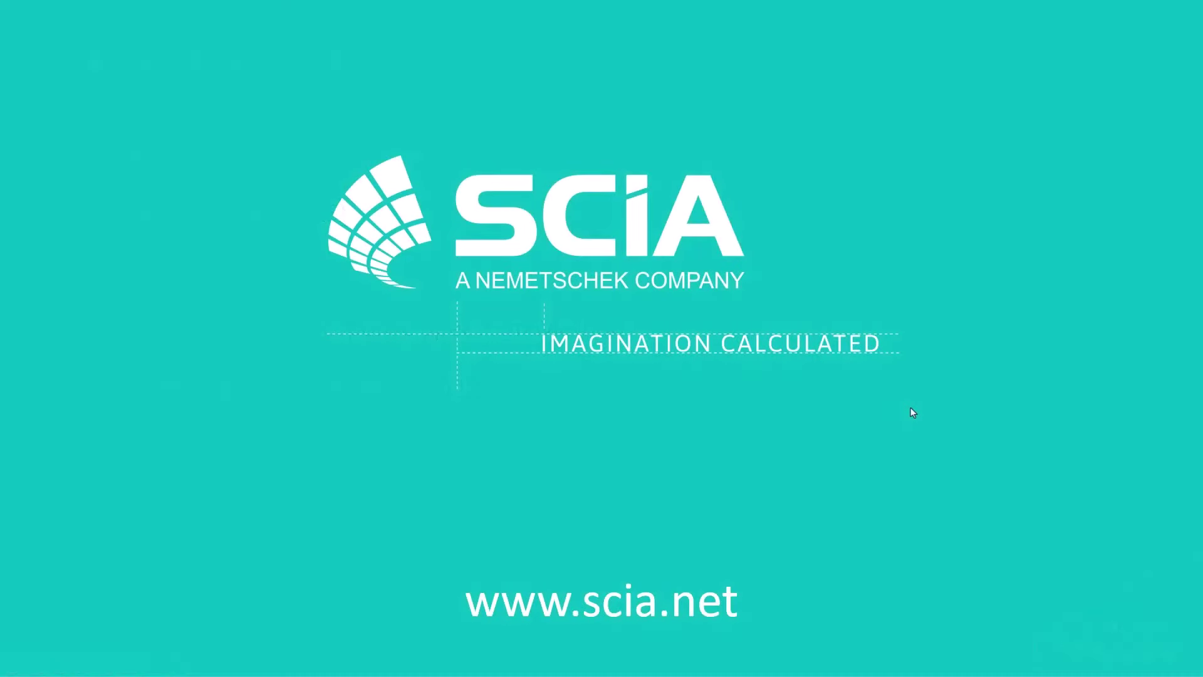